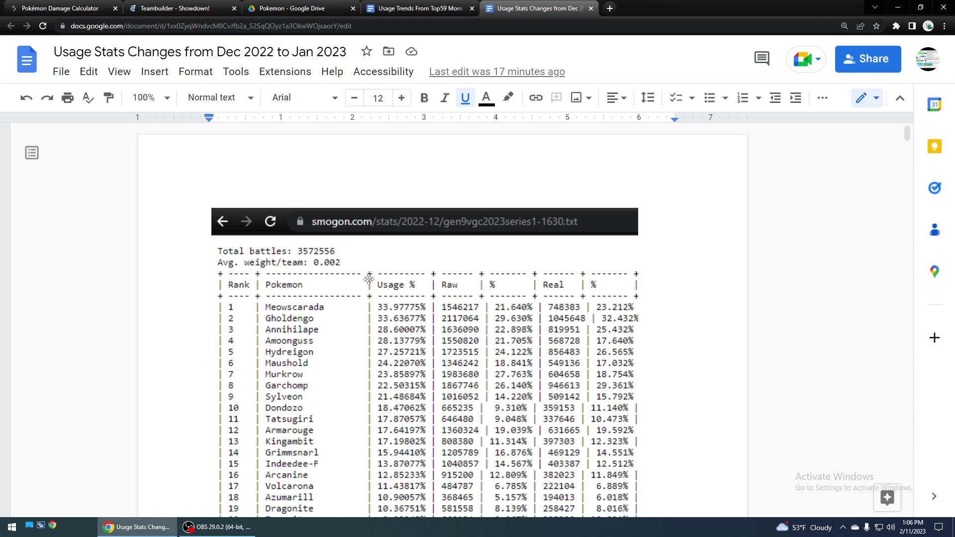
Step: Examine the December 2022 usage tables for the 1630 and 1500 ratings, then return to the start of the document
scroll(368, 279, "down", 5)
scroll(368, 279, "up", 5)
scroll(368, 277, "down", 6)
scroll(368, 277, "down", 10)
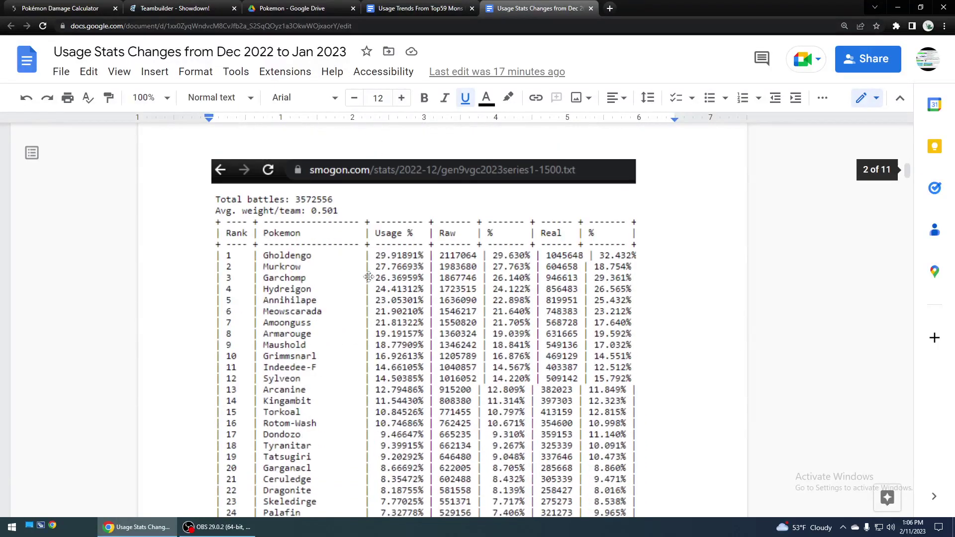
scroll(369, 277, "down", 2)
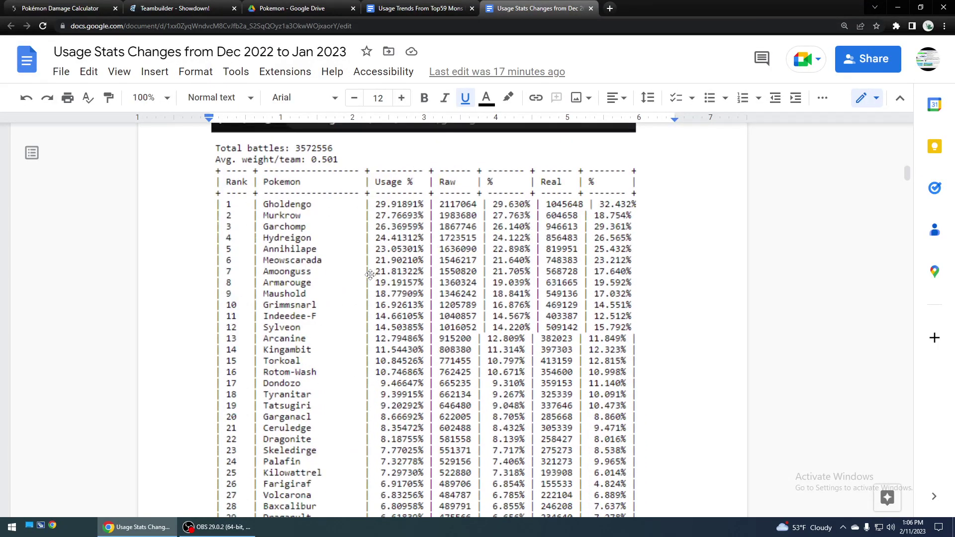
scroll(370, 275, "up", 2)
scroll(371, 274, "down", 2)
scroll(370, 273, "down", 4)
scroll(373, 269, "up", 5)
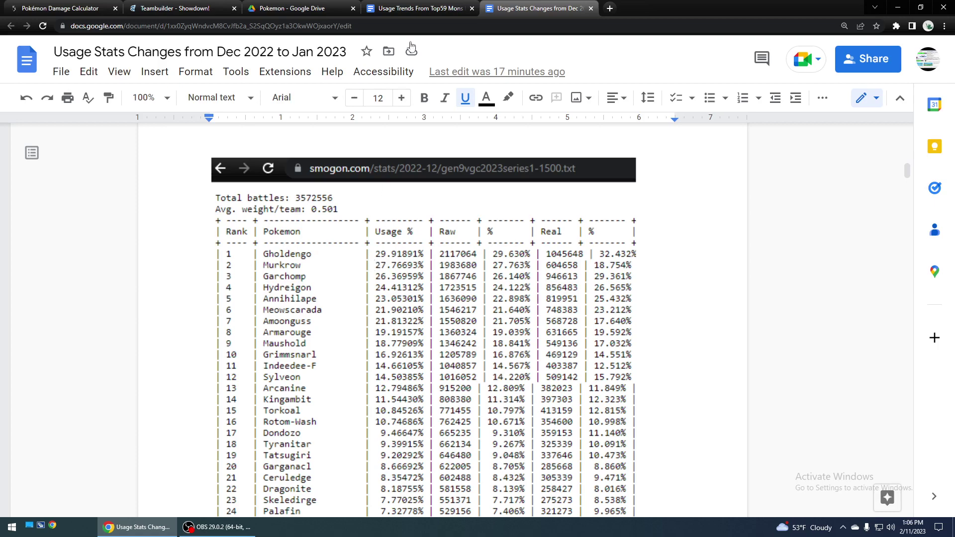
scroll(433, 268, "up", 15)
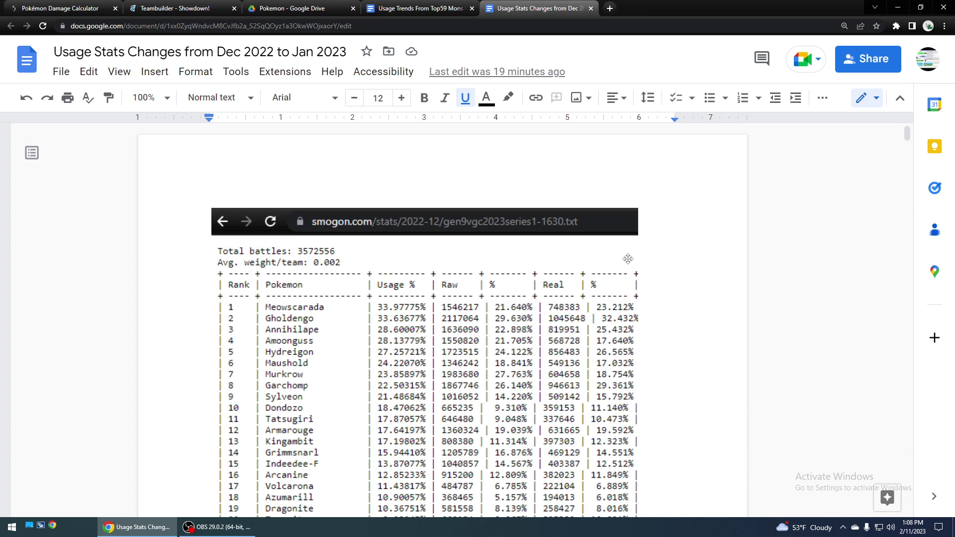
Step: Skim the usage tables from December 2022 series 1 through the January 2023 series 2 1500 table, then return to the first page
scroll(663, 242, "down", 4)
scroll(663, 242, "down", 11)
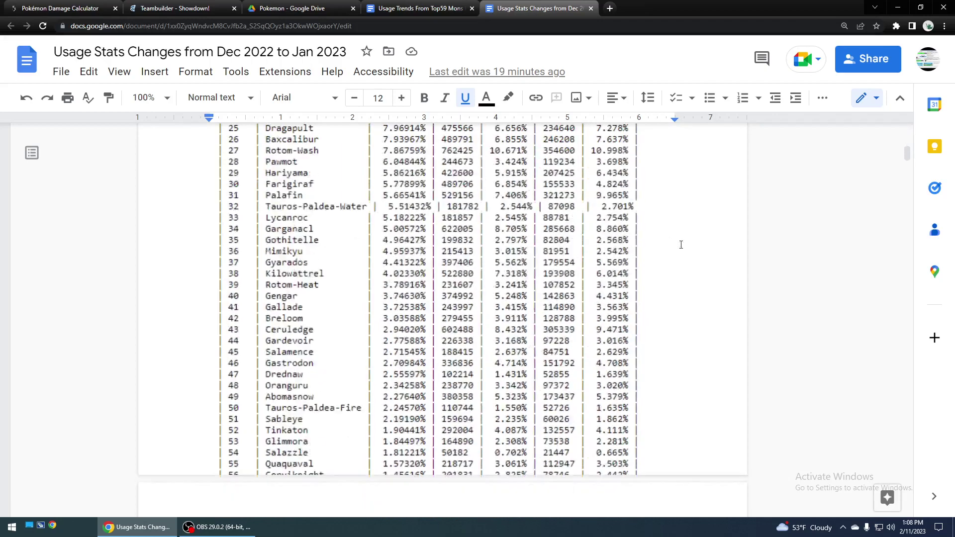
scroll(686, 237, "down", 9)
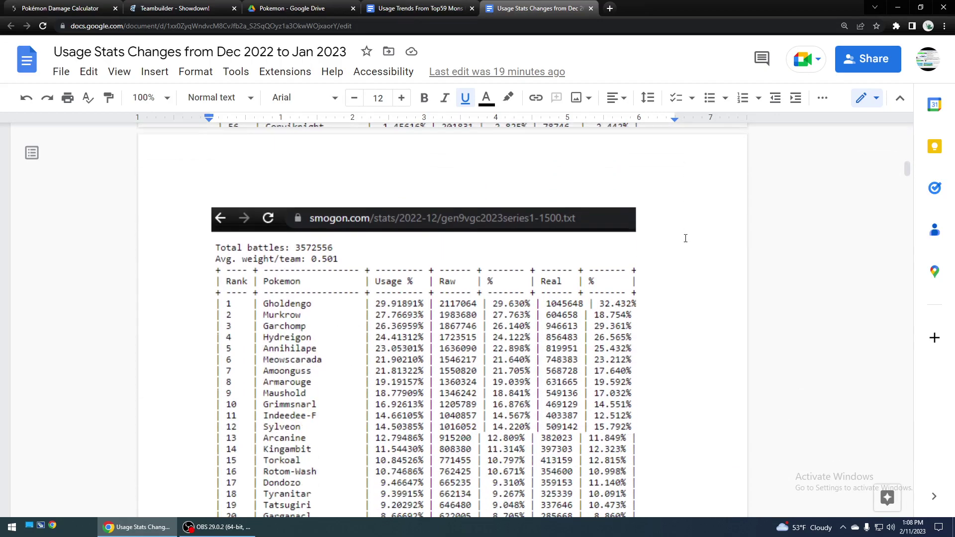
scroll(686, 239, "down", 20)
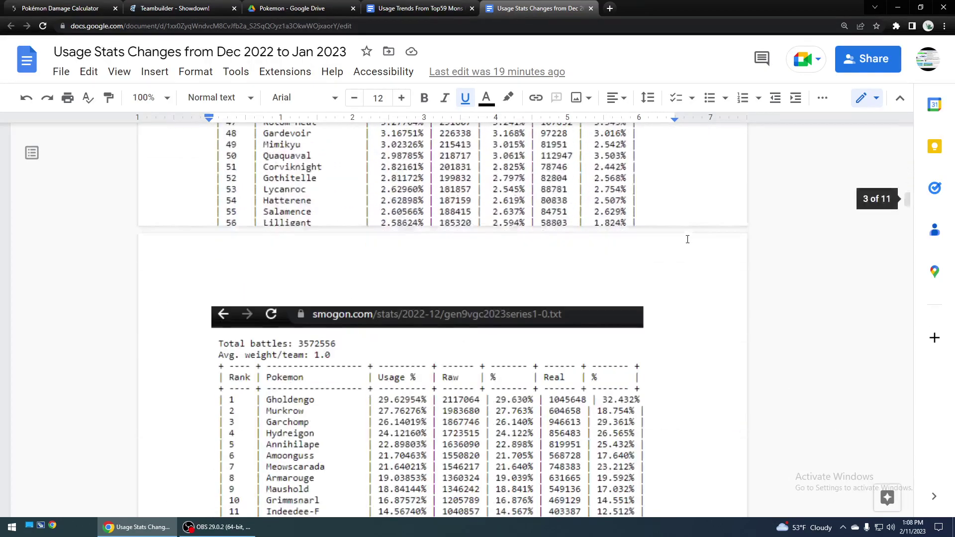
scroll(687, 238, "down", 14)
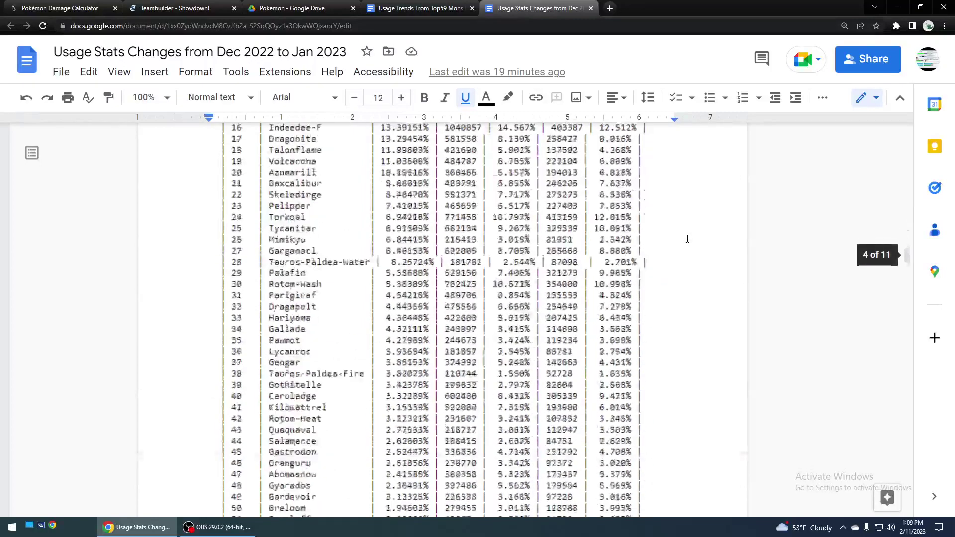
scroll(688, 237, "down", 5)
scroll(689, 237, "down", 5)
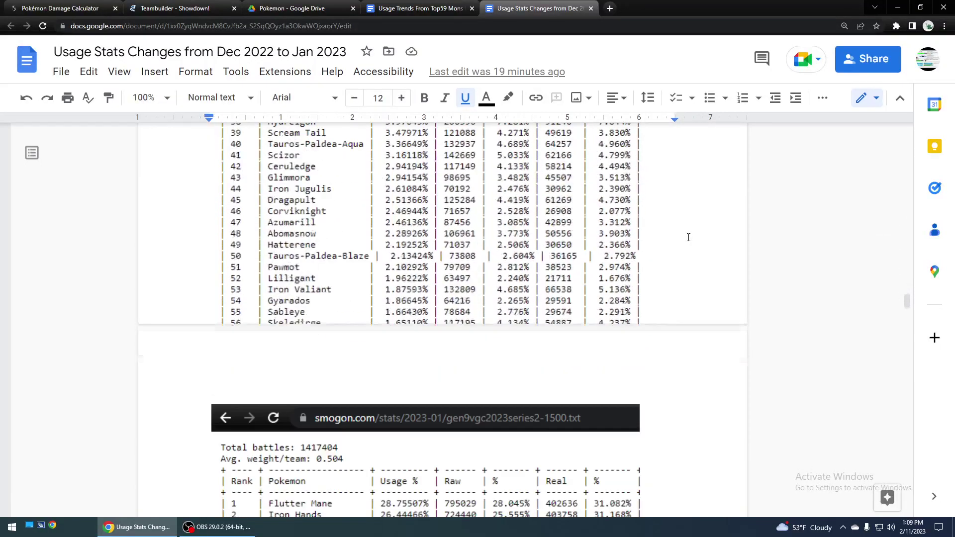
scroll(688, 237, "down", 11)
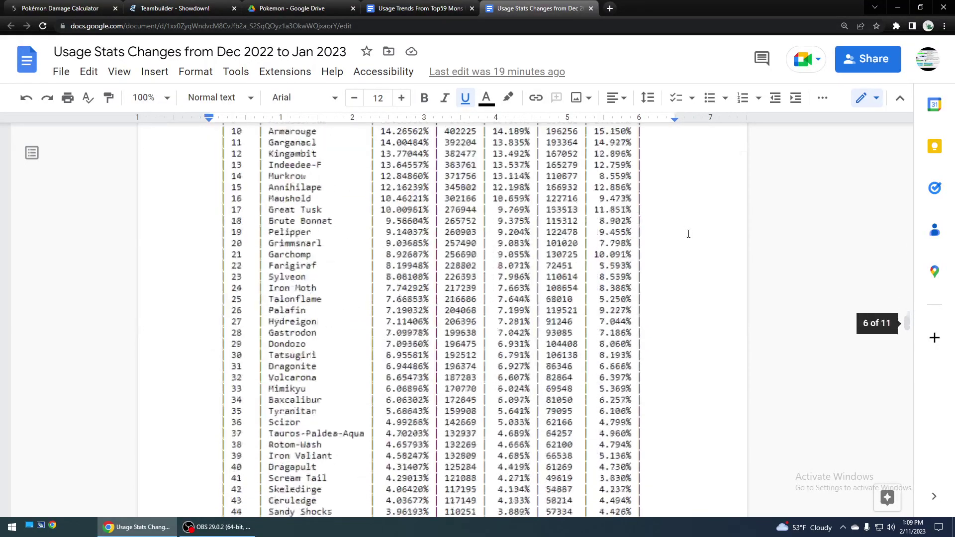
left_click_drag(907, 338, 916, 130)
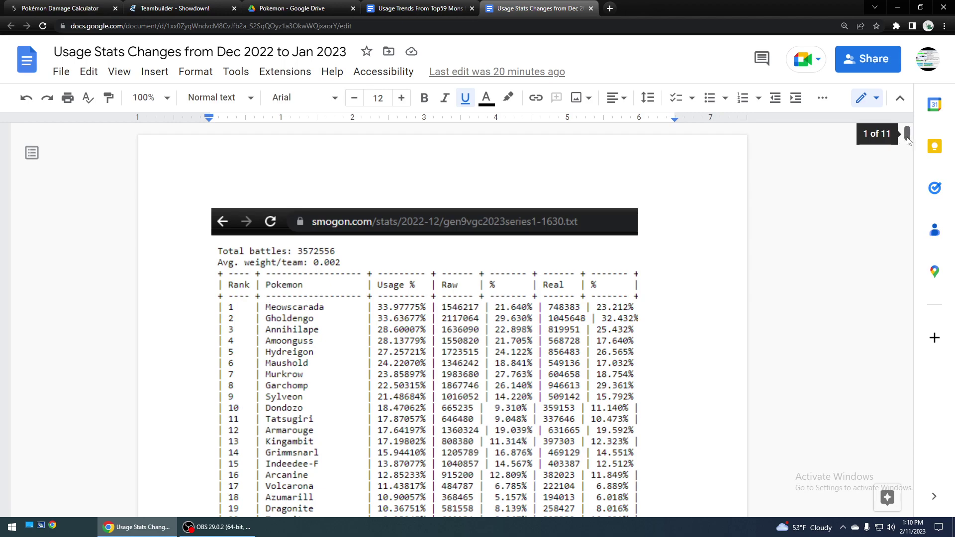
Step: Look at the numbered list of usage stat trends from Dec 2022 to Jan 2023, then go back to the first page
left_click_drag(908, 140, 904, 430)
scroll(409, 273, "up", 6)
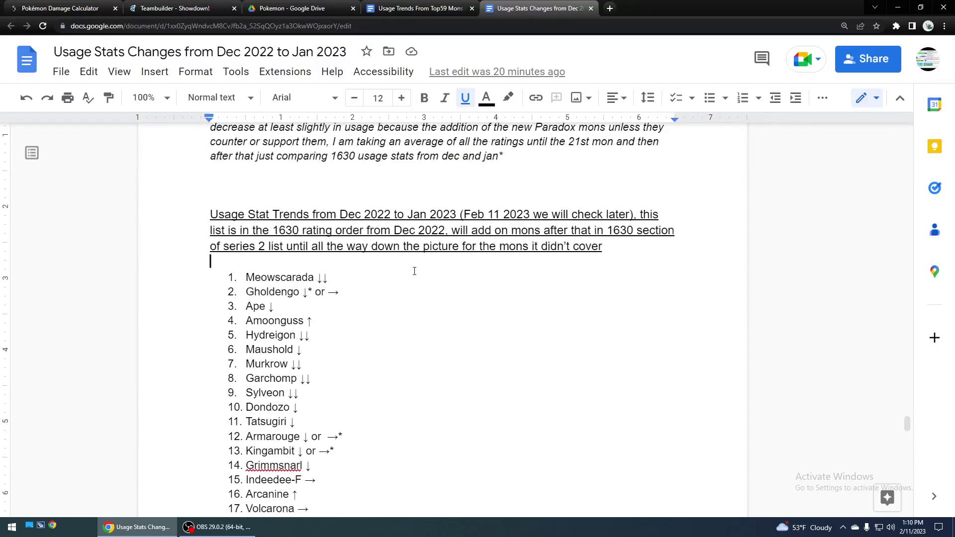
left_click_drag(907, 416, 890, 102)
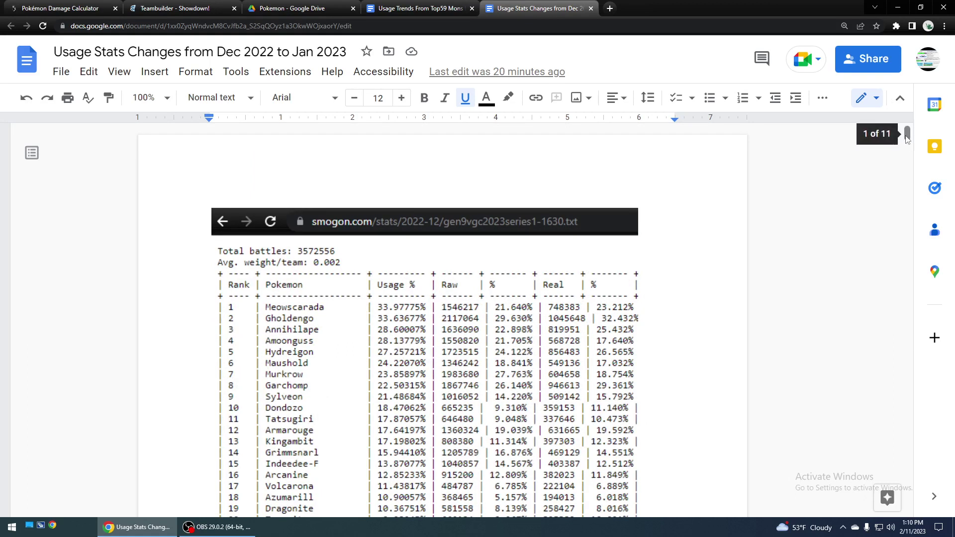
Step: Review the December 2022 series 1 usage table for the 1500 rating down to its final ranks
left_click_drag(908, 140, 908, 170)
scroll(846, 224, "down", 2)
scroll(794, 299, "down", 4)
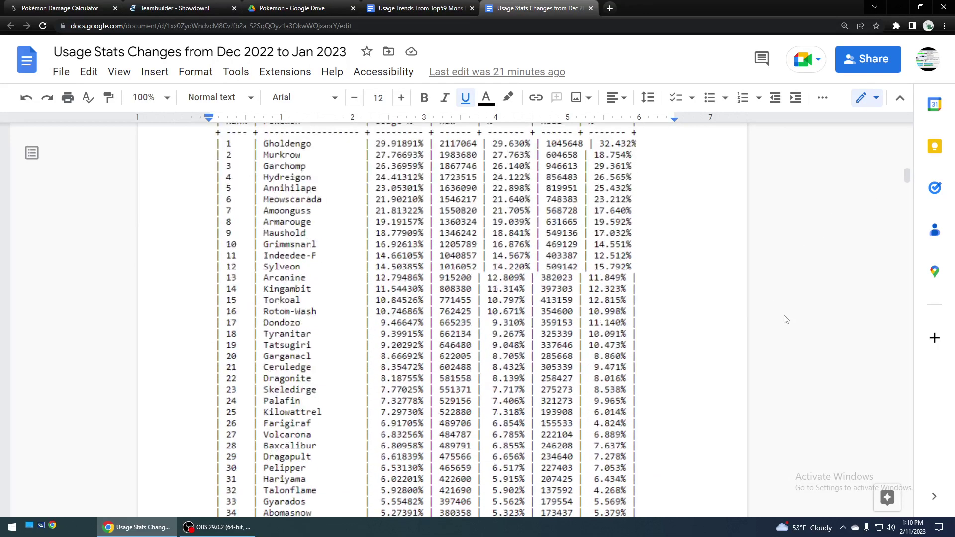
scroll(786, 320, "down", 5)
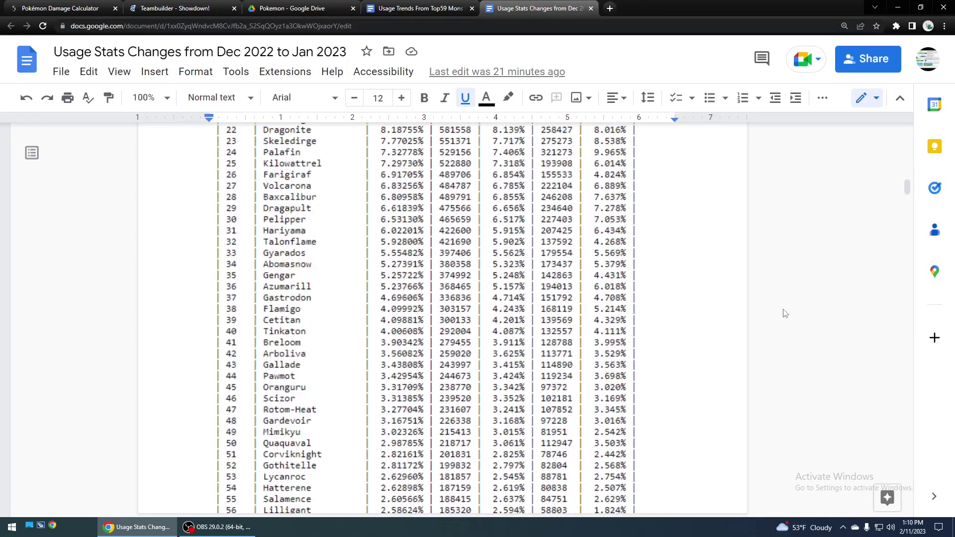
scroll(785, 313, "down", 3)
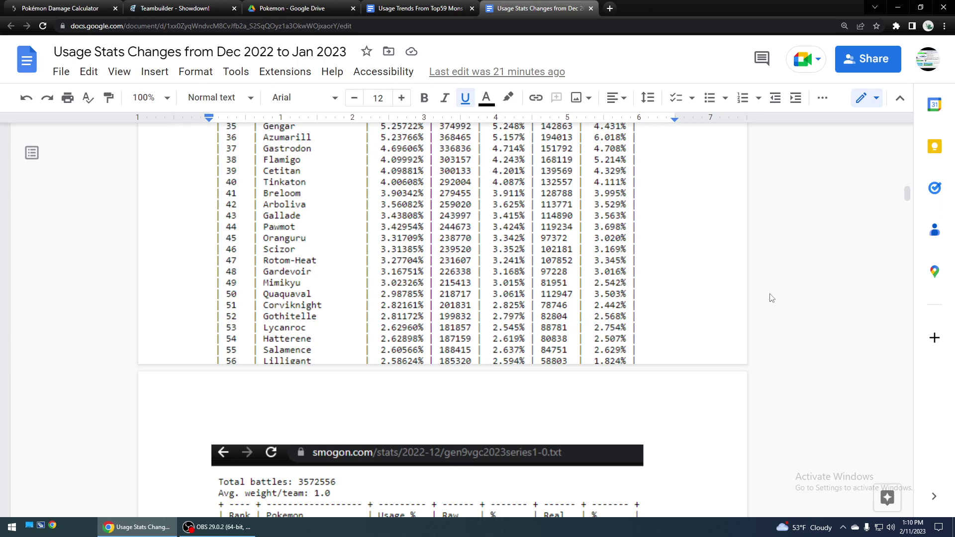
Step: Review the December 2022 series 1 usage table for the 0 rating from its header to its last ranks
scroll(731, 304, "down", 4)
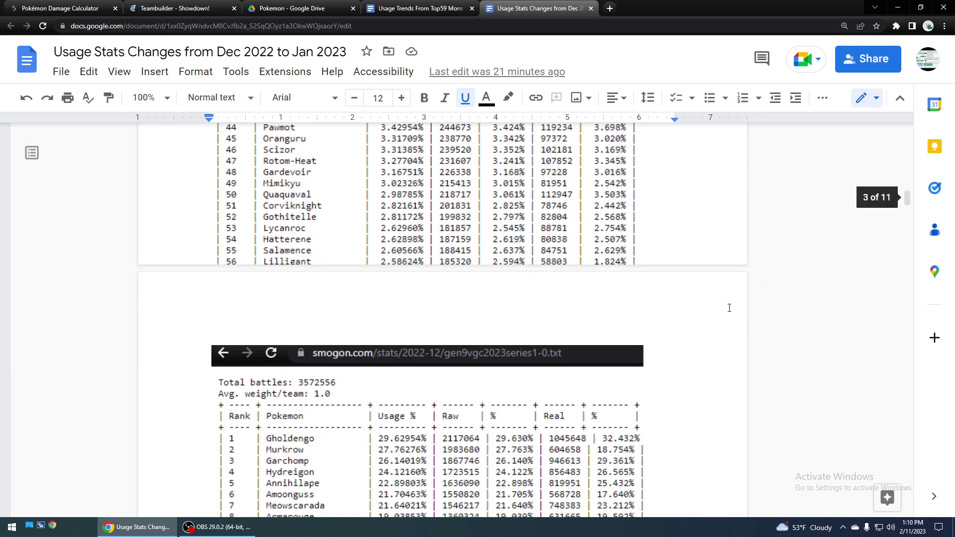
scroll(731, 298, "down", 3)
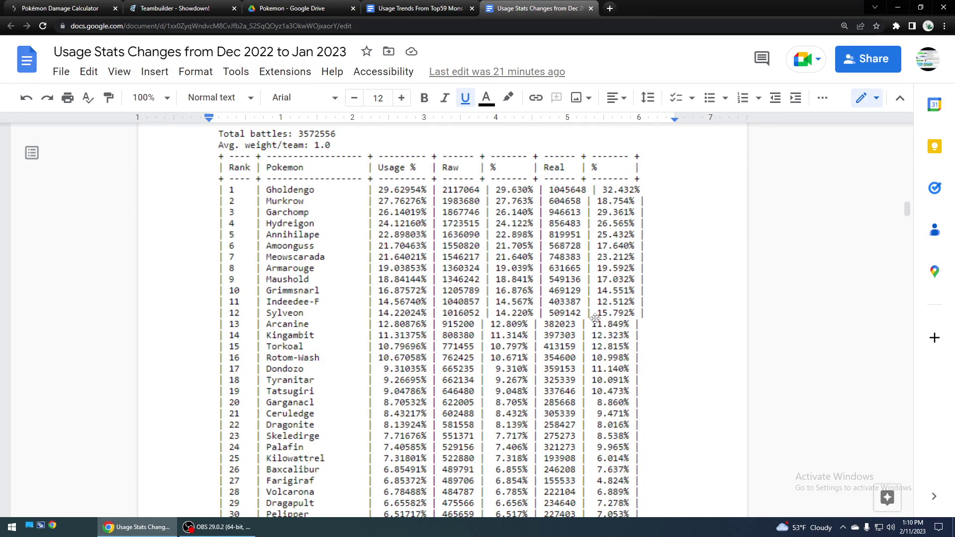
scroll(595, 318, "down", 1)
scroll(562, 322, "up", 11)
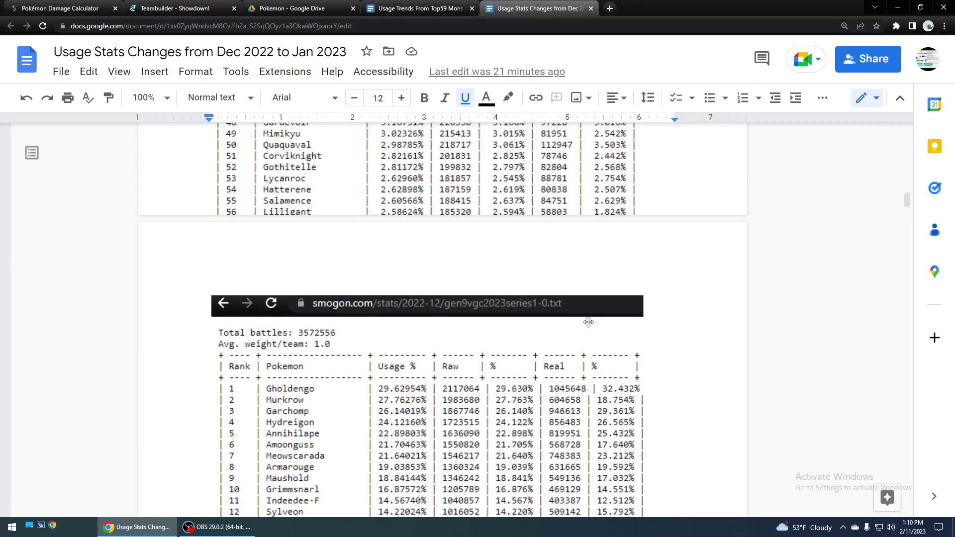
scroll(528, 327, "down", 6)
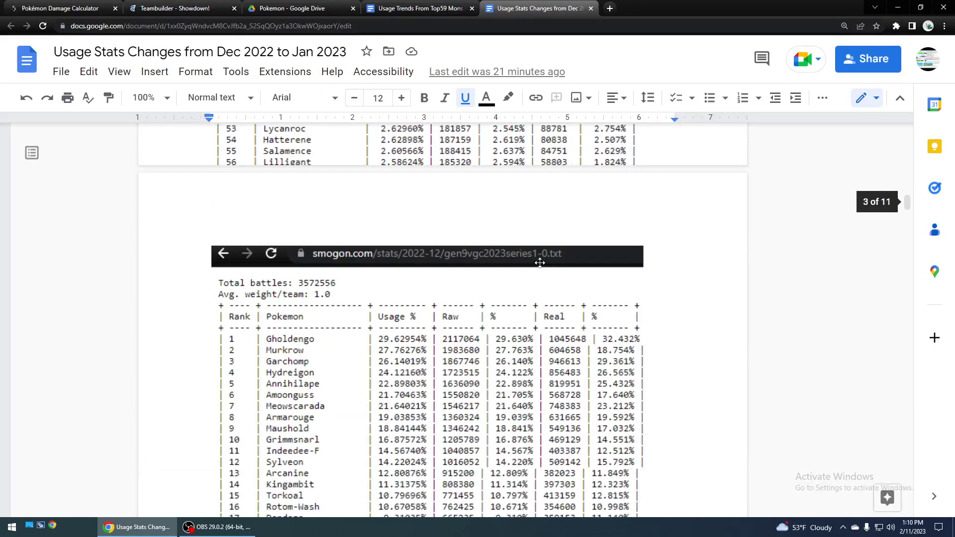
scroll(517, 298, "down", 11)
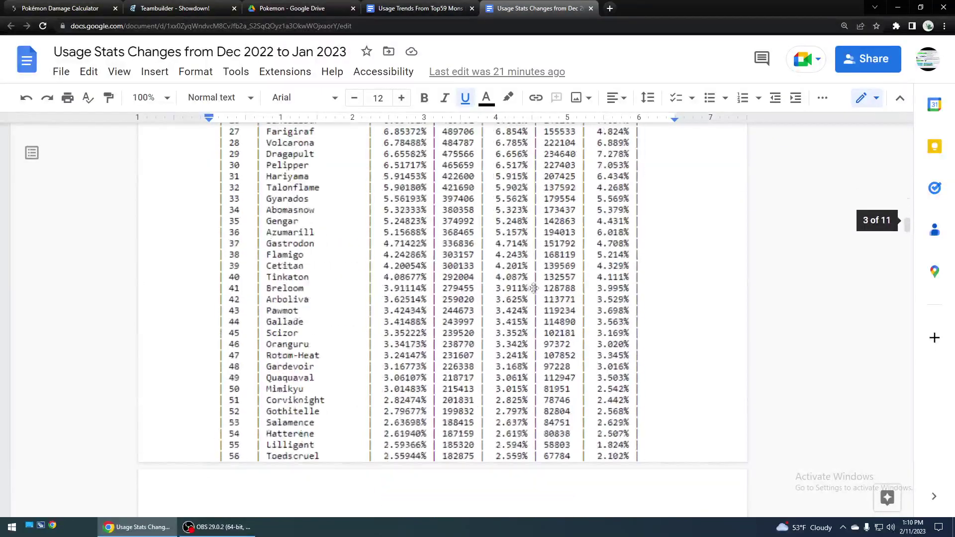
Step: Examine the rankings in the December 2022 series 1 usage table for the 1760 rating through to its end
scroll(495, 331, "down", 6)
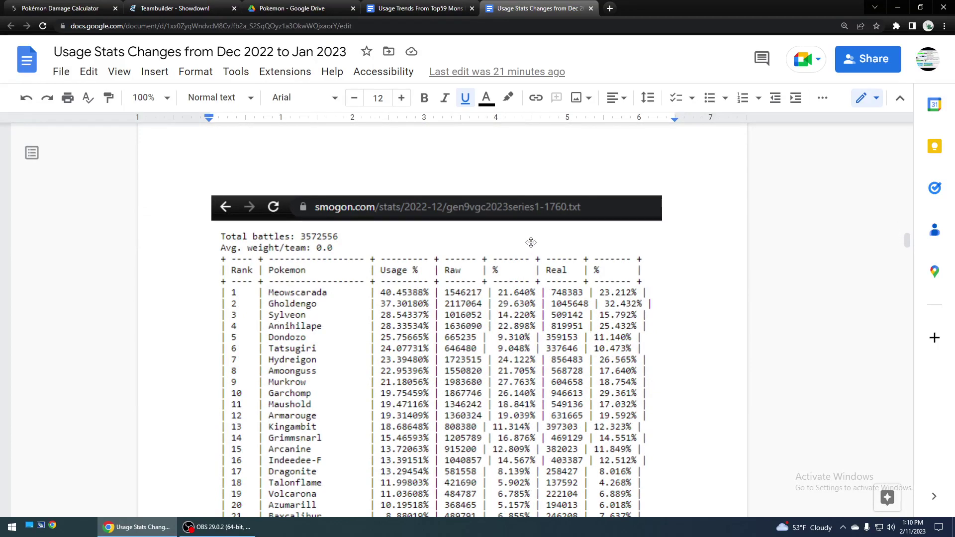
scroll(531, 242, "down", 1)
scroll(531, 242, "down", 3)
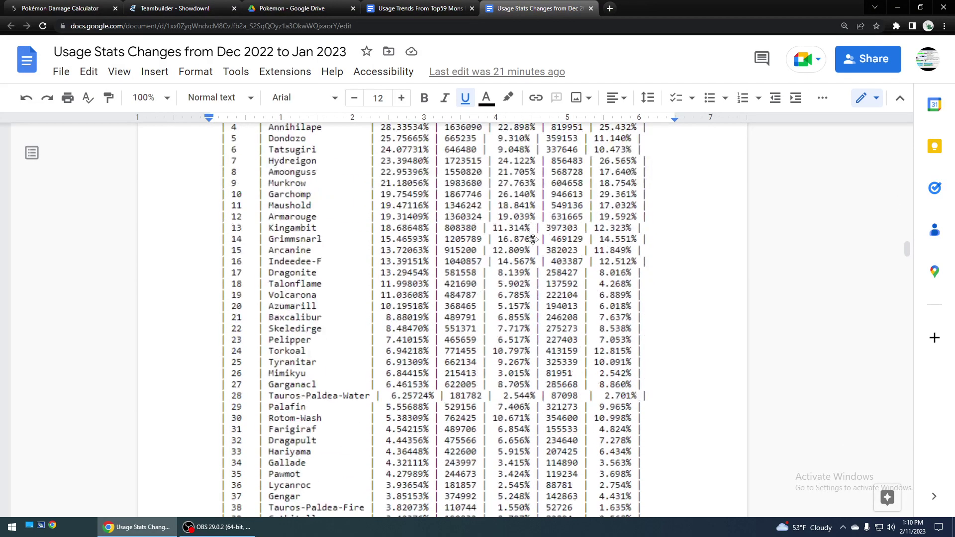
scroll(532, 241, "up", 4)
scroll(534, 238, "down", 10)
scroll(538, 237, "up", 4)
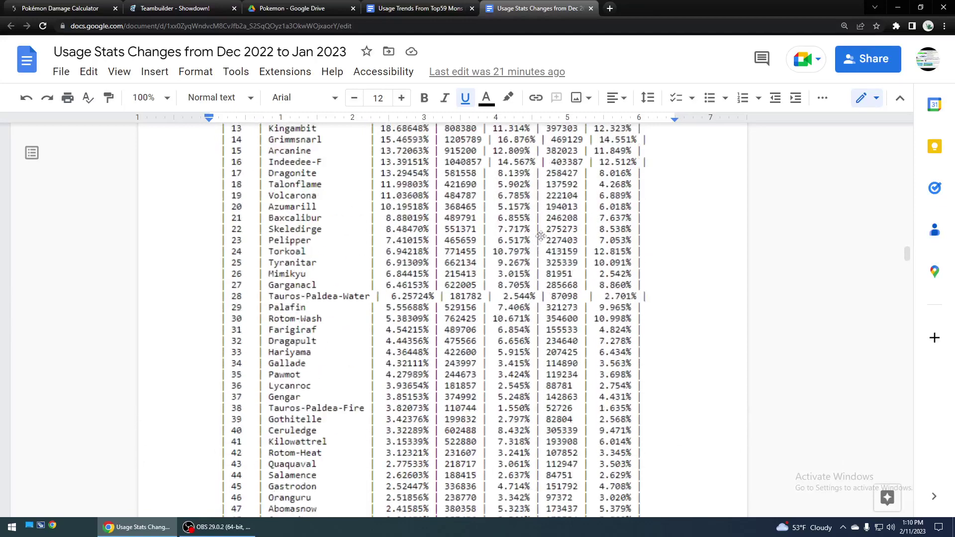
scroll(540, 237, "down", 15)
scroll(541, 238, "up", 3)
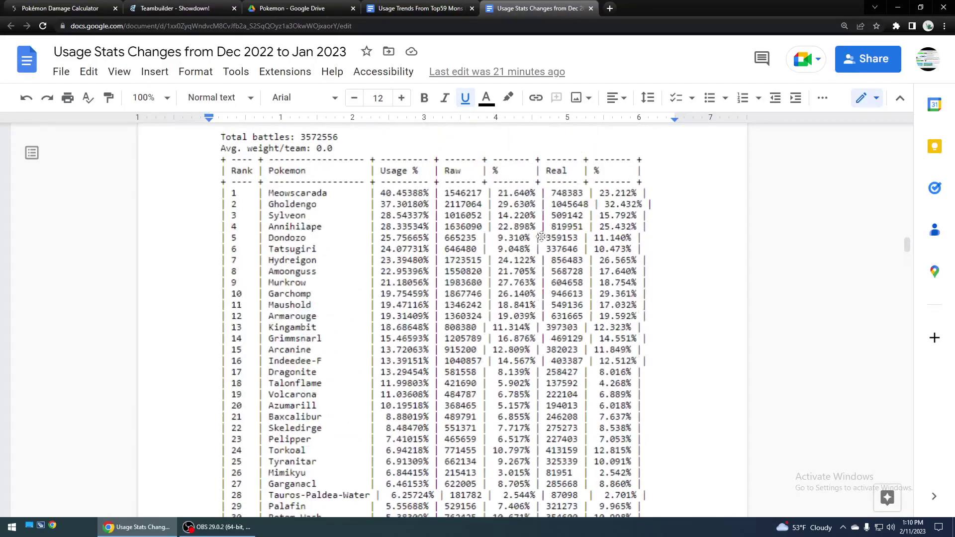
scroll(541, 237, "down", 2)
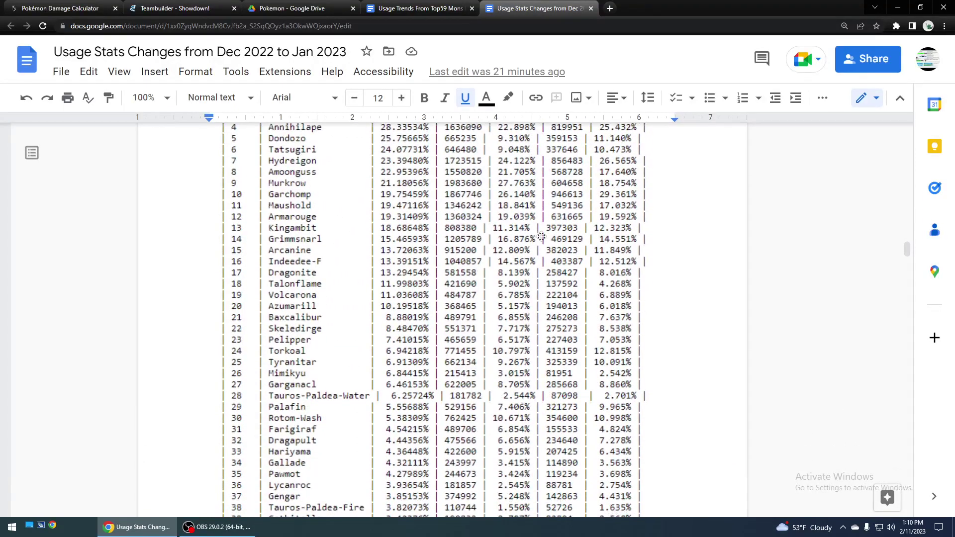
scroll(541, 237, "down", 3)
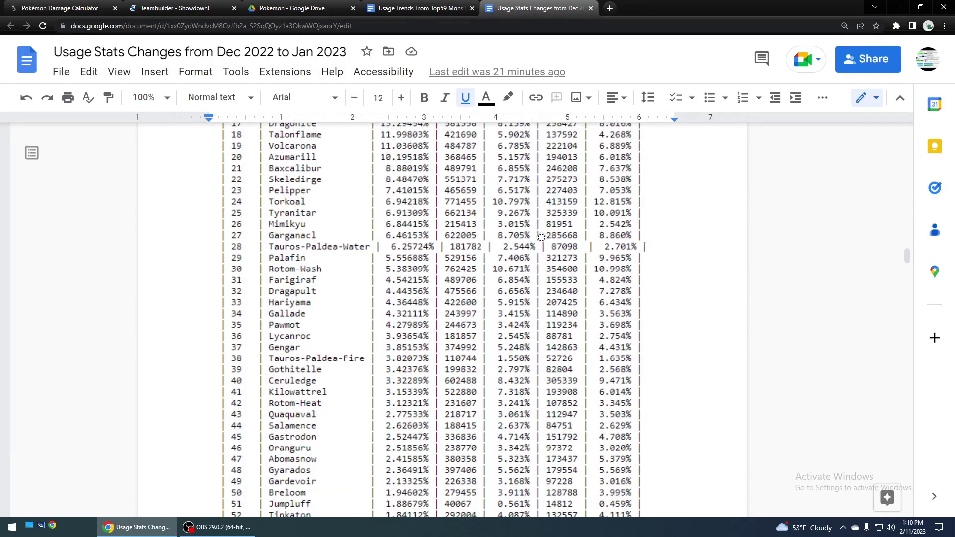
scroll(541, 237, "down", 5)
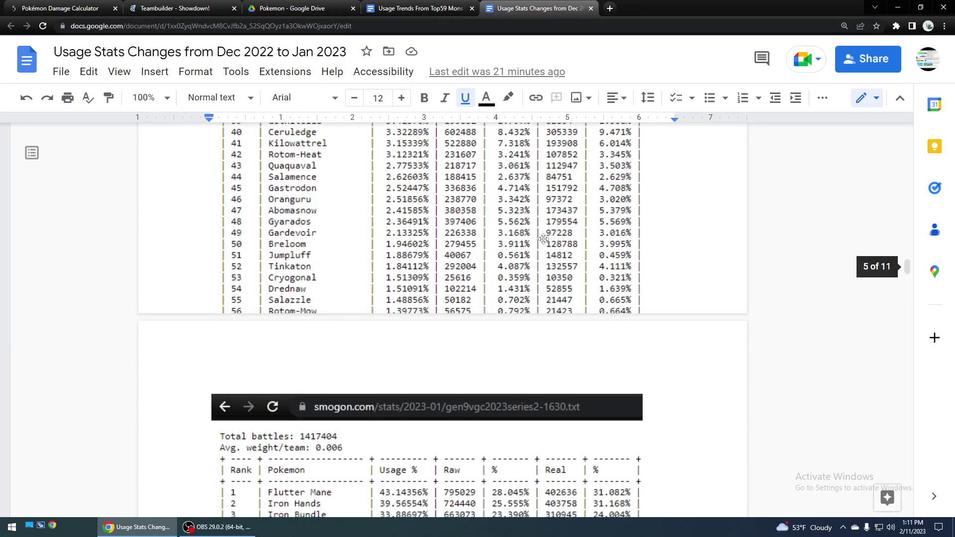
Step: Examine the January 2023 series 2 usage table for the 1630 rating, from the top ranks into the lower ones
scroll(436, 337, "down", 3)
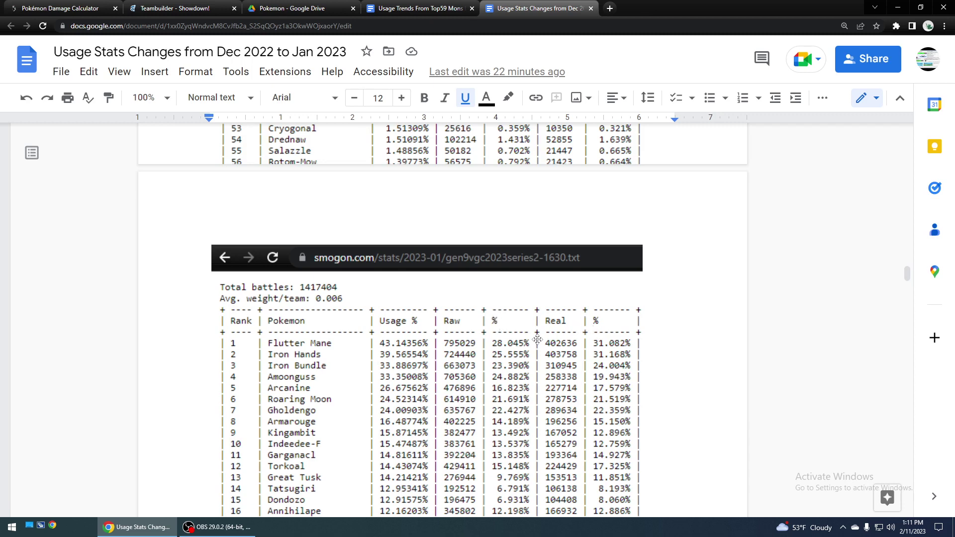
scroll(513, 334, "down", 1)
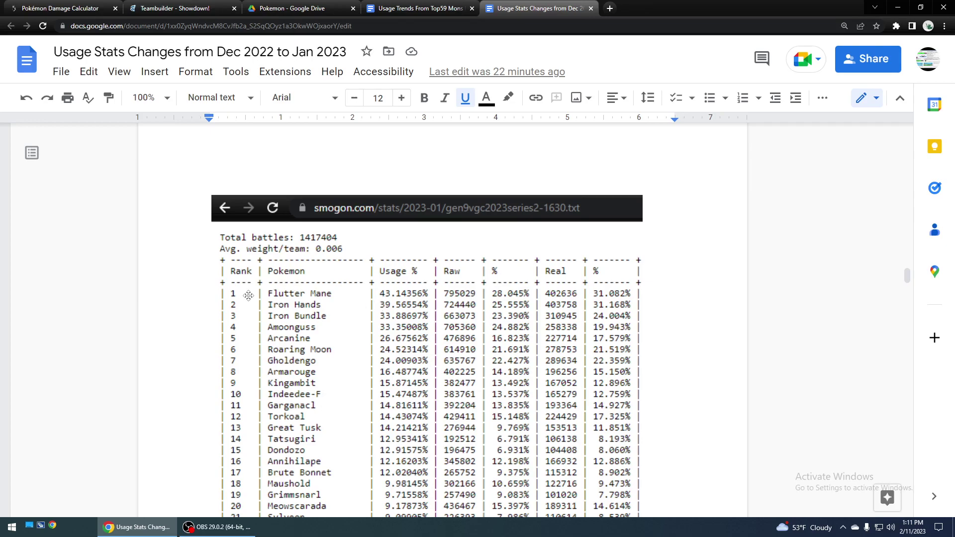
scroll(305, 331, "down", 3)
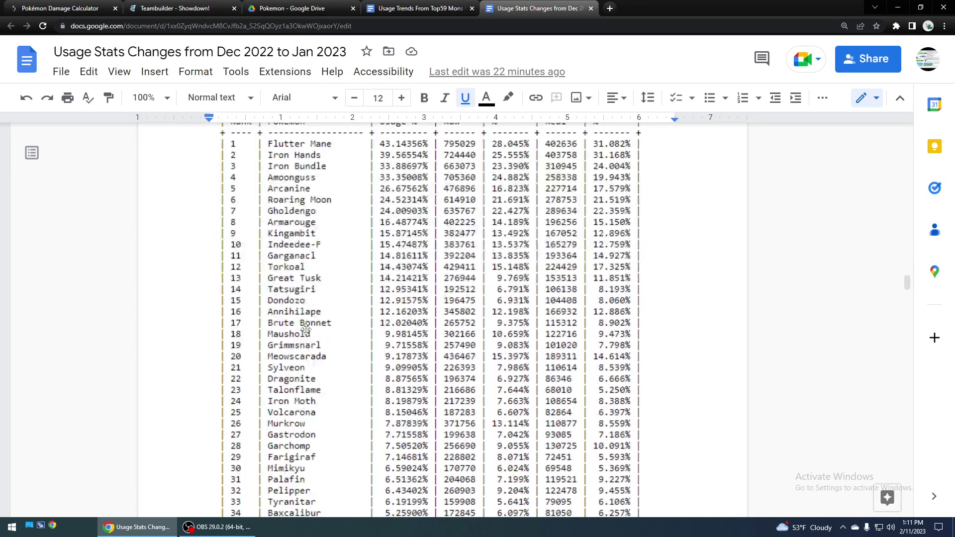
scroll(348, 330, "up", 5)
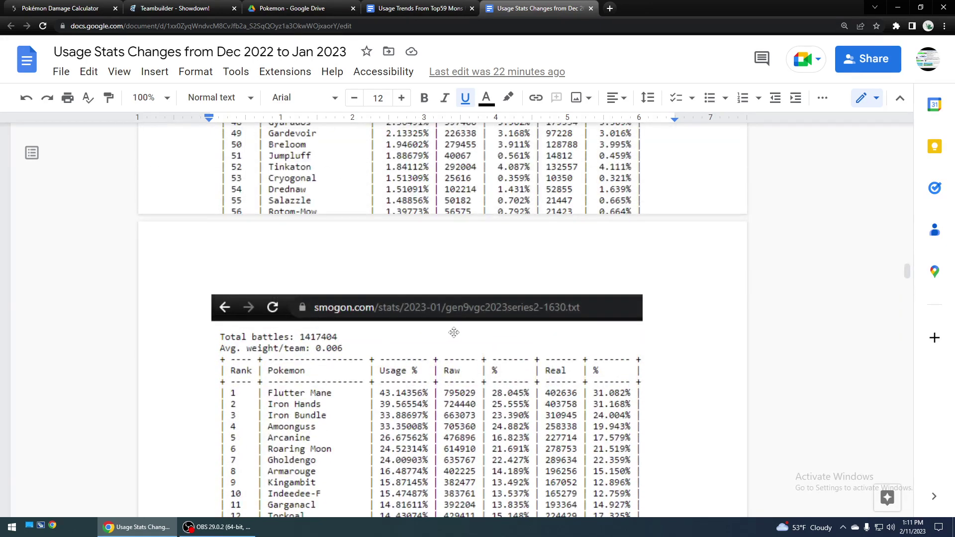
scroll(453, 332, "down", 3)
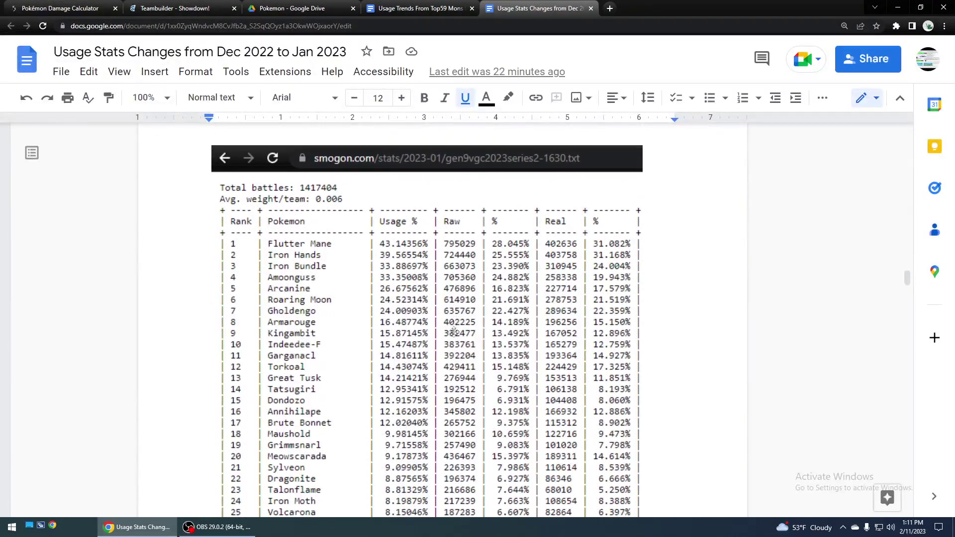
scroll(455, 330, "down", 4)
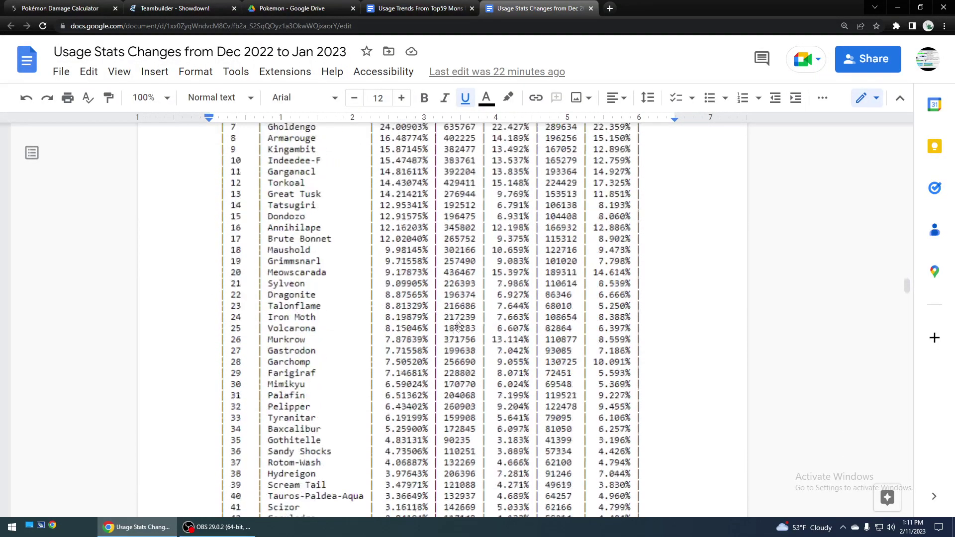
scroll(458, 327, "down", 2)
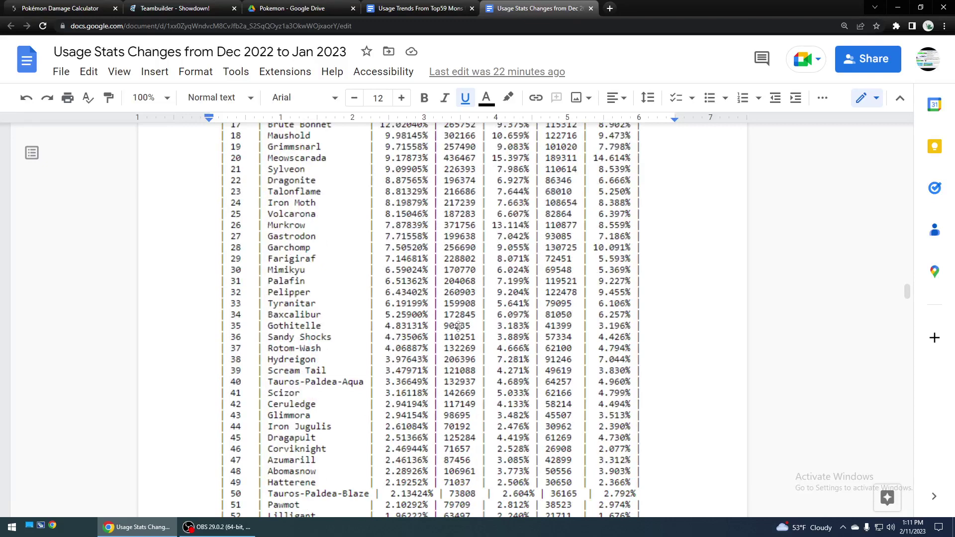
Step: Examine the lower ranks of the January 2023 series 2 usage table for 1630, plus the tables for the 1500 and 0 ratings
scroll(458, 327, "down", 2)
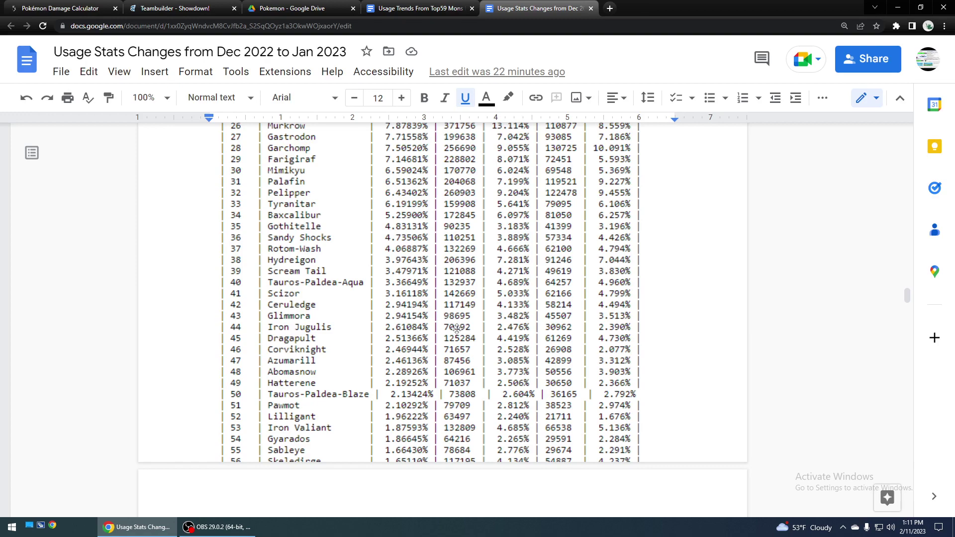
scroll(456, 328, "down", 10)
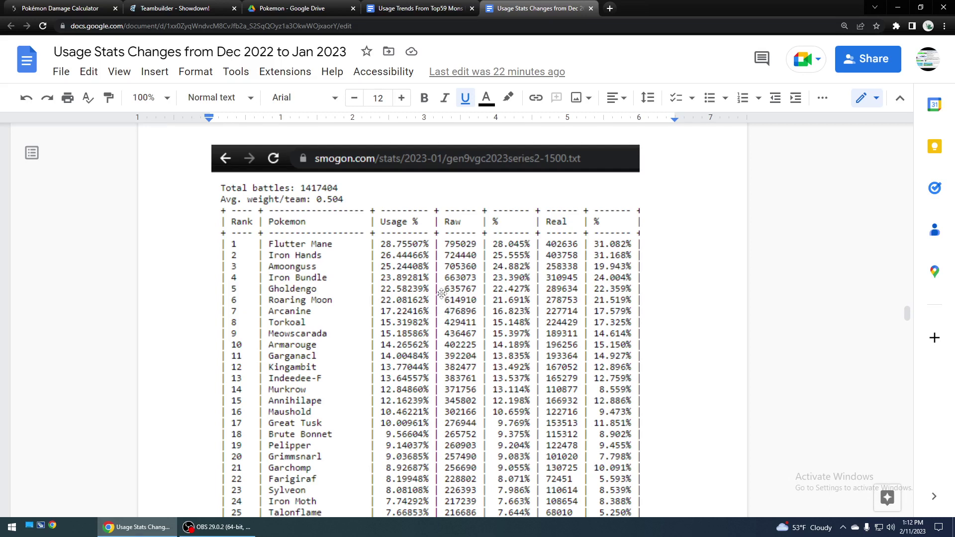
scroll(477, 180, "down", 10)
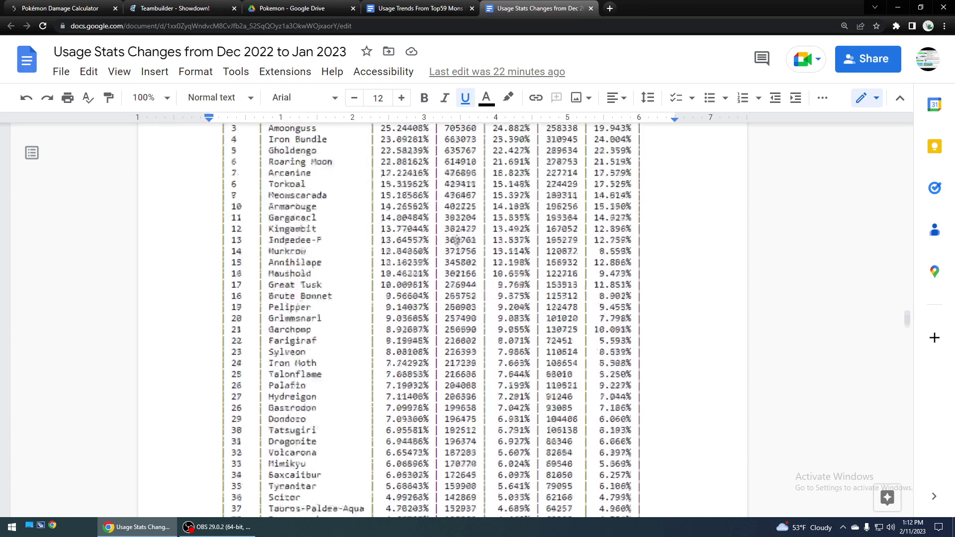
scroll(457, 240, "down", 2)
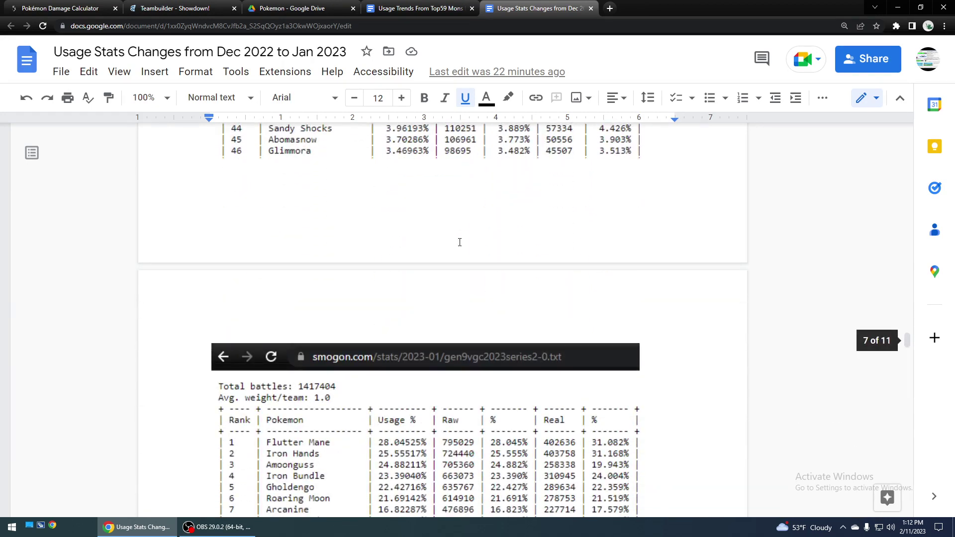
scroll(459, 242, "down", 4)
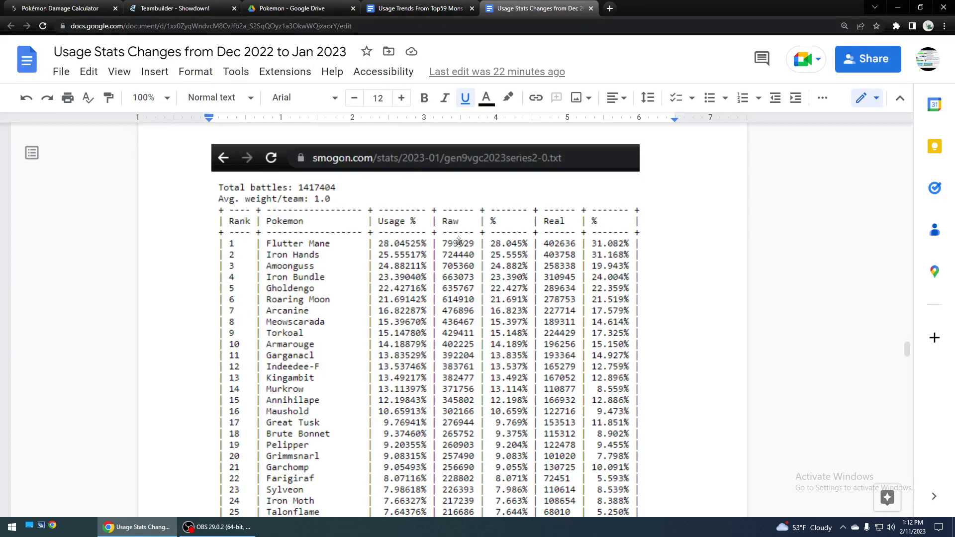
scroll(450, 234, "down", 2)
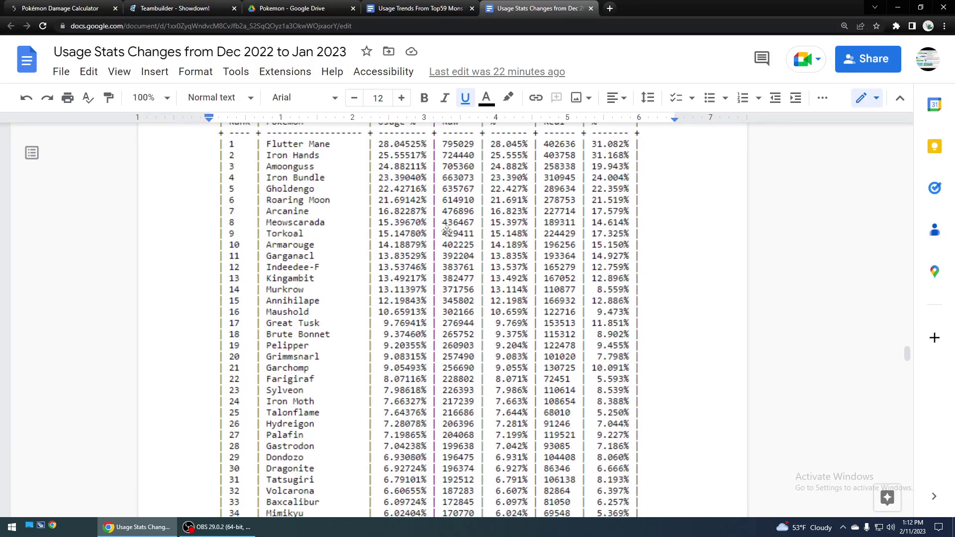
scroll(447, 231, "down", 8)
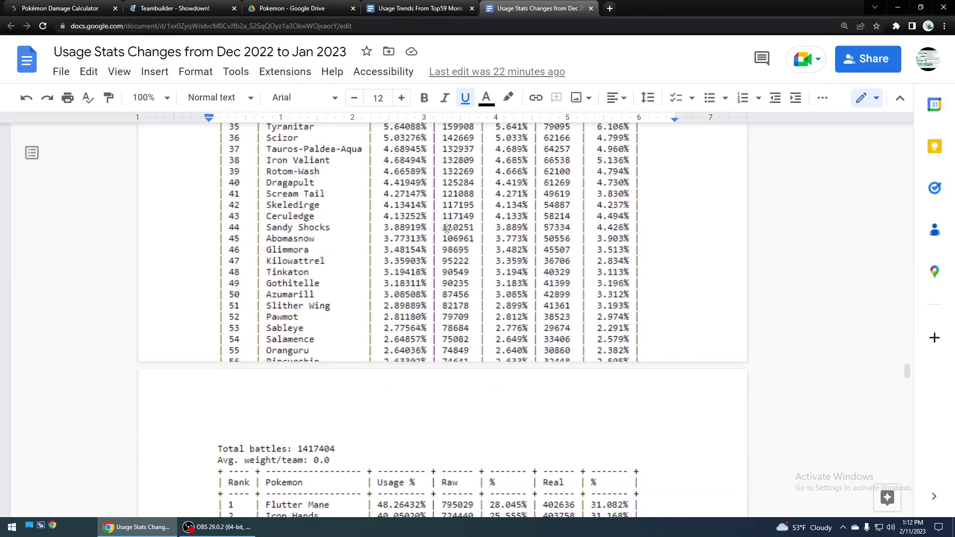
Step: Examine the January 2023 usage table for the 1760 rating, from its header through the top ranks to its end
scroll(446, 229, "down", 6)
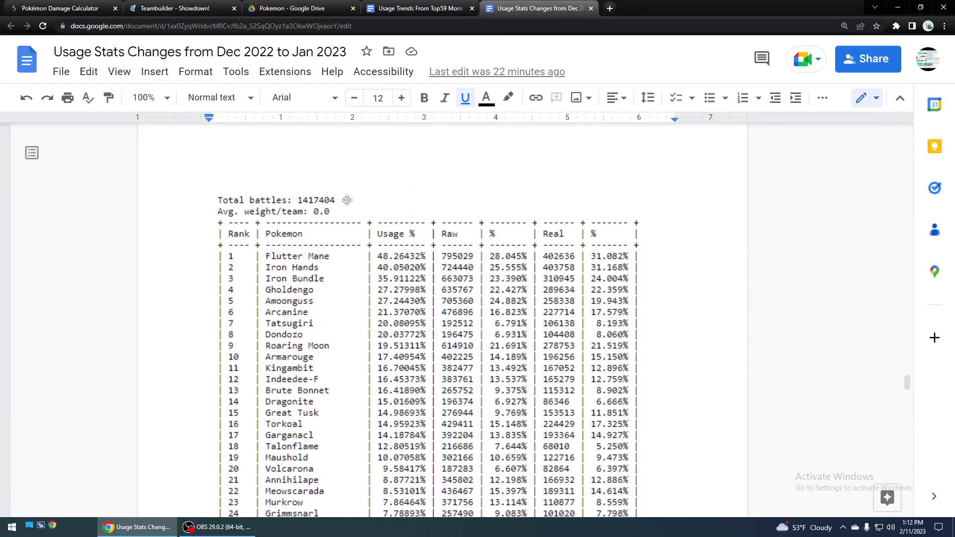
scroll(280, 227, "up", 3)
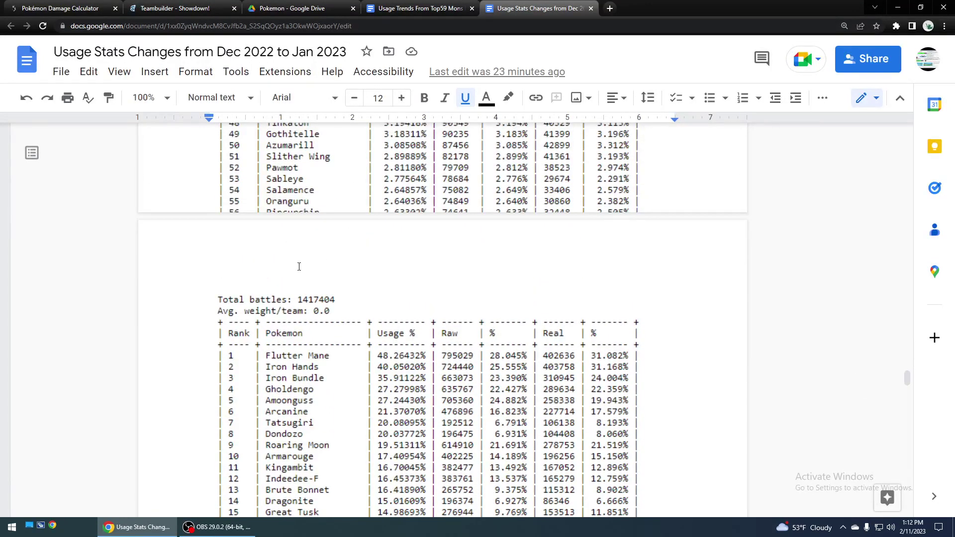
scroll(274, 268, "down", 4)
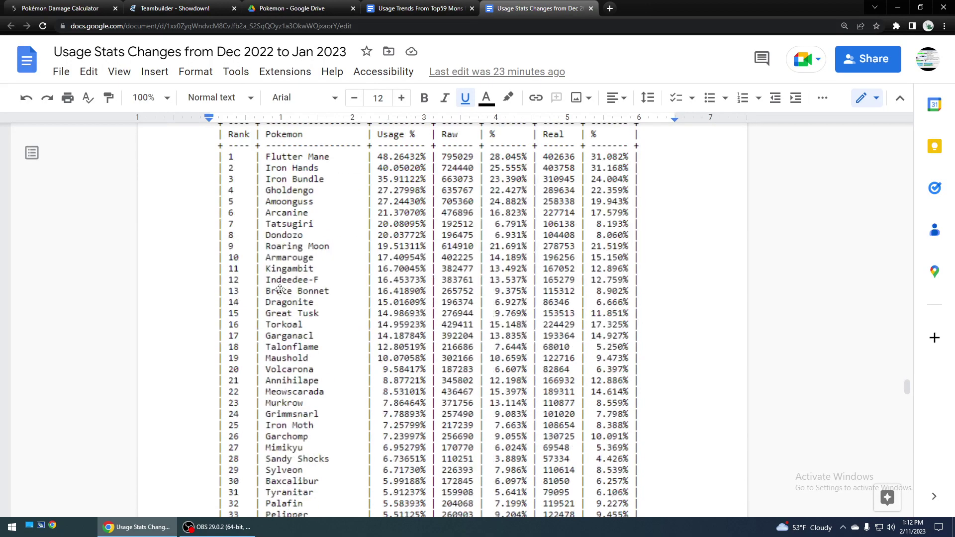
scroll(281, 287, "down", 5)
scroll(282, 285, "up", 5)
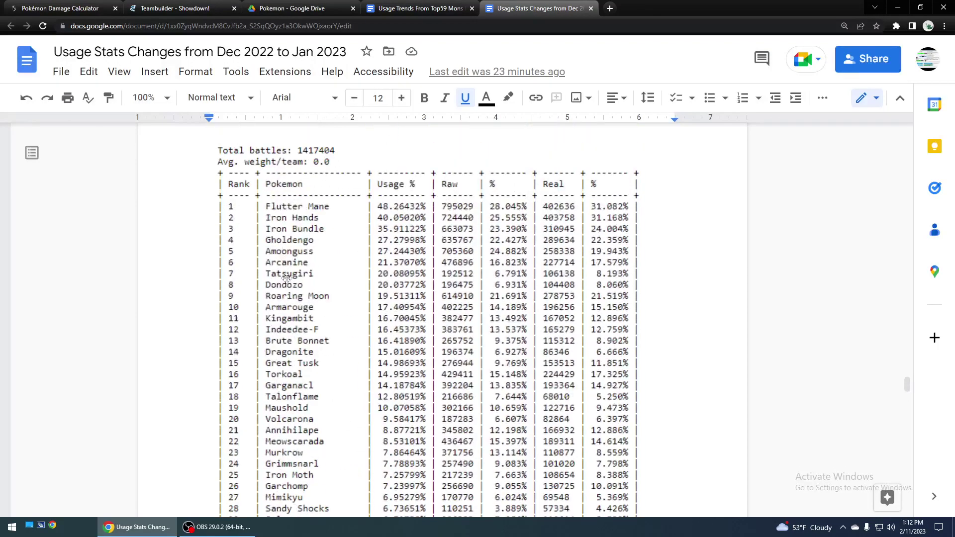
scroll(288, 275, "down", 5)
scroll(292, 273, "up", 5)
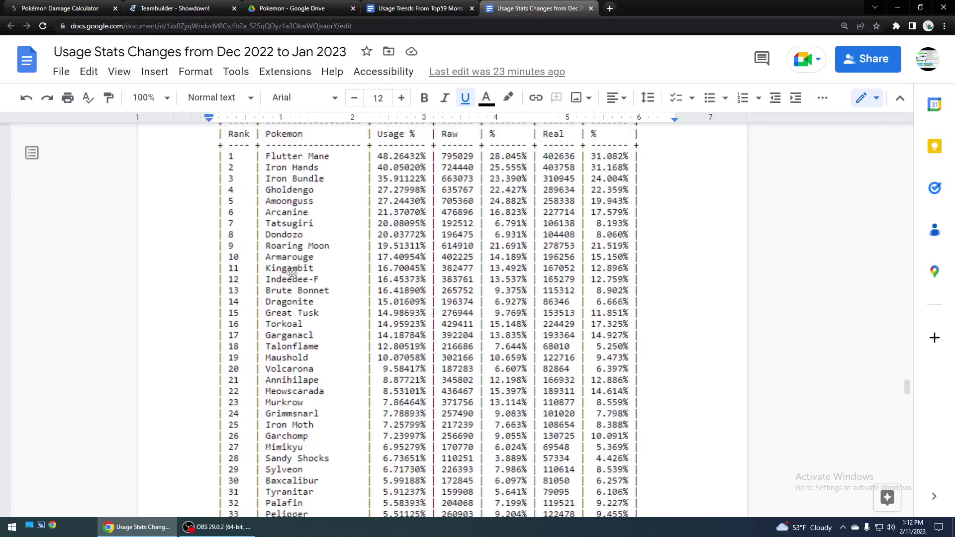
scroll(294, 271, "down", 10)
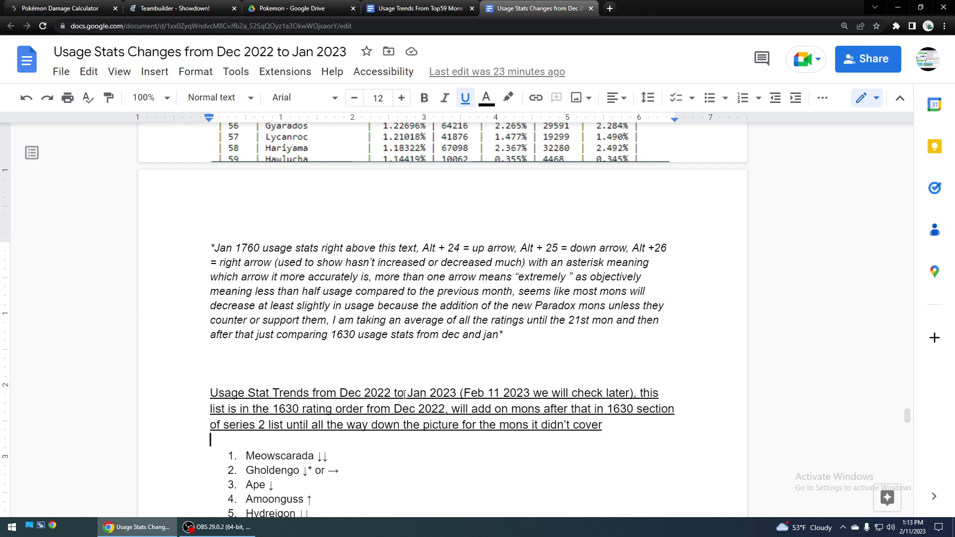
Step: Split the italic note after "right above this text," so the Alt-code explanation becomes its own paragraph below a blank line
left_click(210, 247)
left_click_drag(210, 246, 504, 336)
left_click(248, 247)
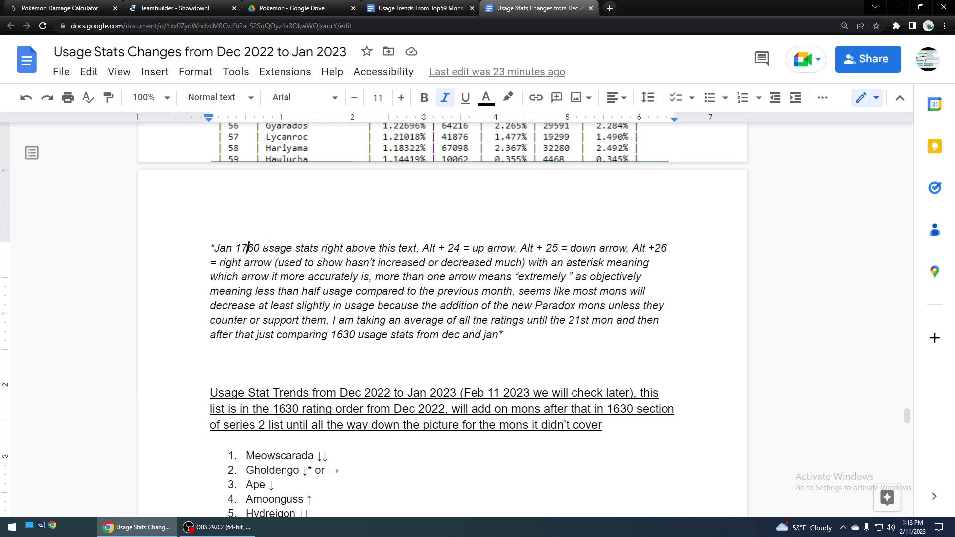
scroll(279, 254, "up", 1)
scroll(293, 263, "up", 3)
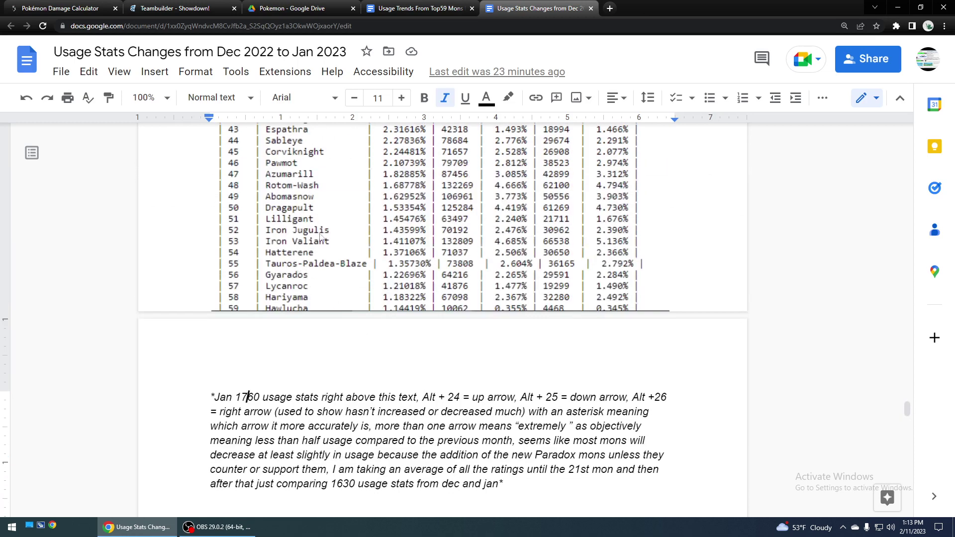
left_click(421, 397)
key("Return")
key("Return")
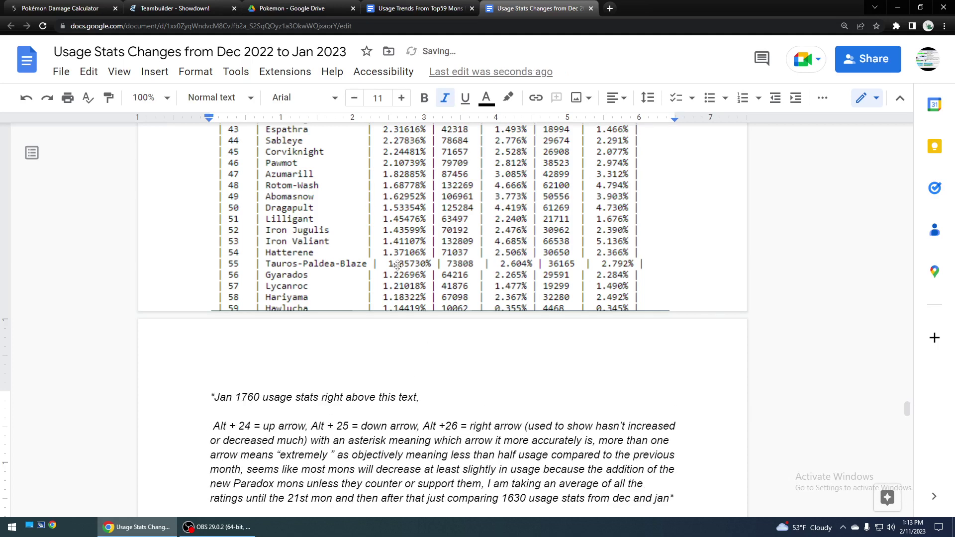
Step: Add an asterisk before "Alt + 24" and remove the leading asterisk and trailing comma from the "Jan 1760 usage stats" line
scroll(365, 314, "down", 3)
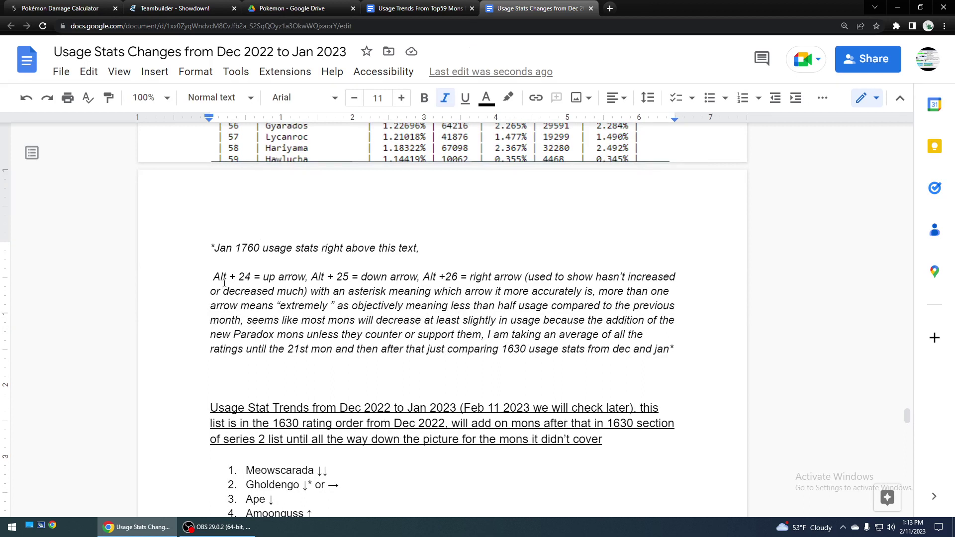
left_click_drag(217, 277, 211, 277)
type("*")
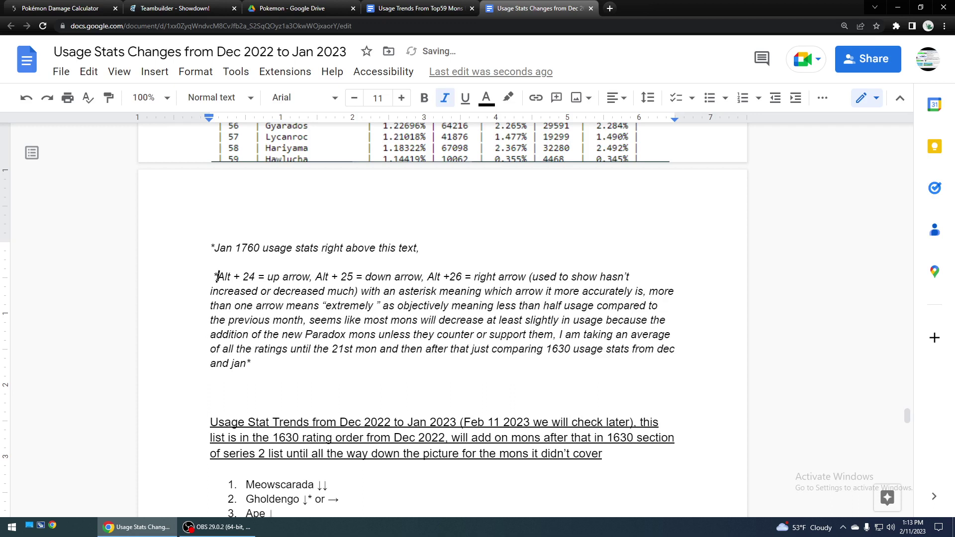
key("Up")
key("Up")
key("BackSpace")
left_click(417, 249)
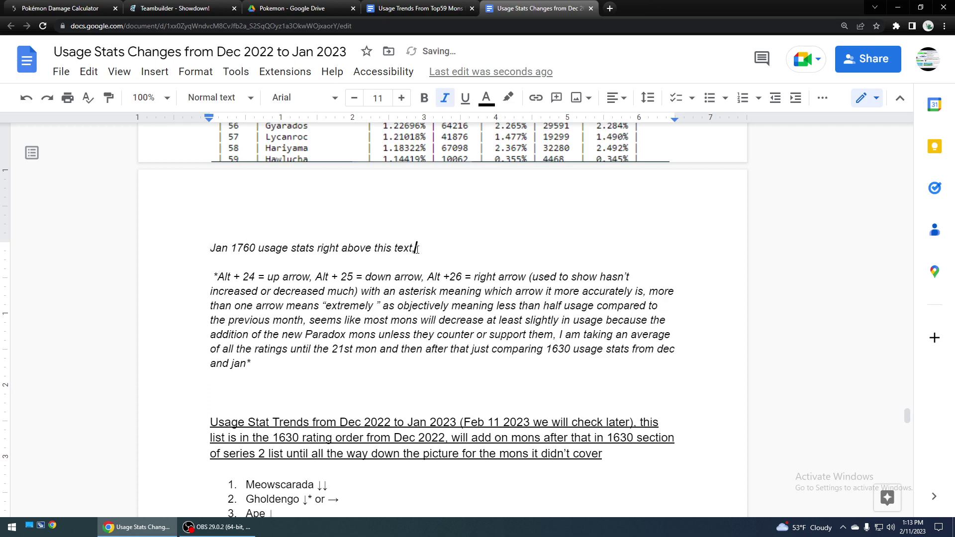
key("BackSpace")
Step: Review the arrow explanation note and the first entries of the Usage Stat Trends list below it
scroll(268, 288, "down", 2)
scroll(289, 295, "up", 2)
scroll(458, 300, "down", 1)
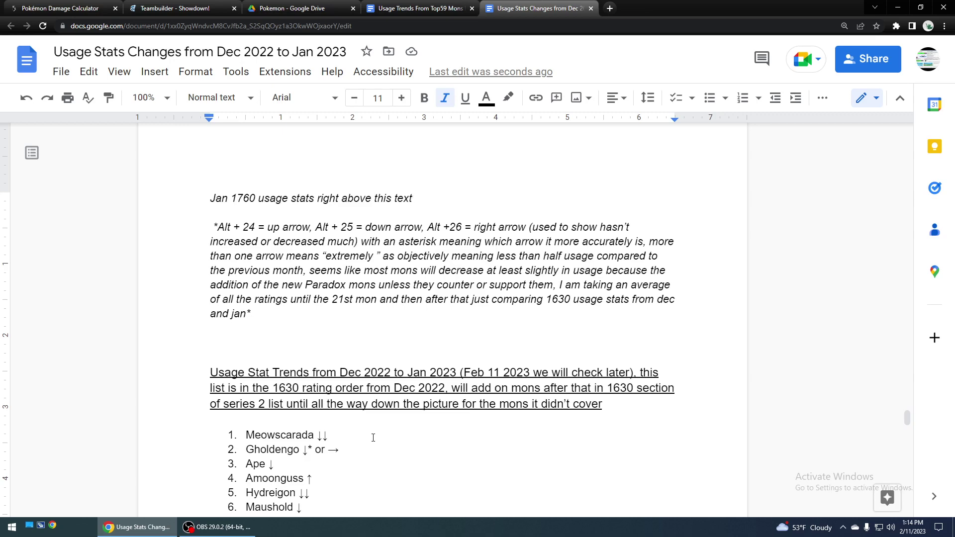
scroll(404, 384, "down", 4)
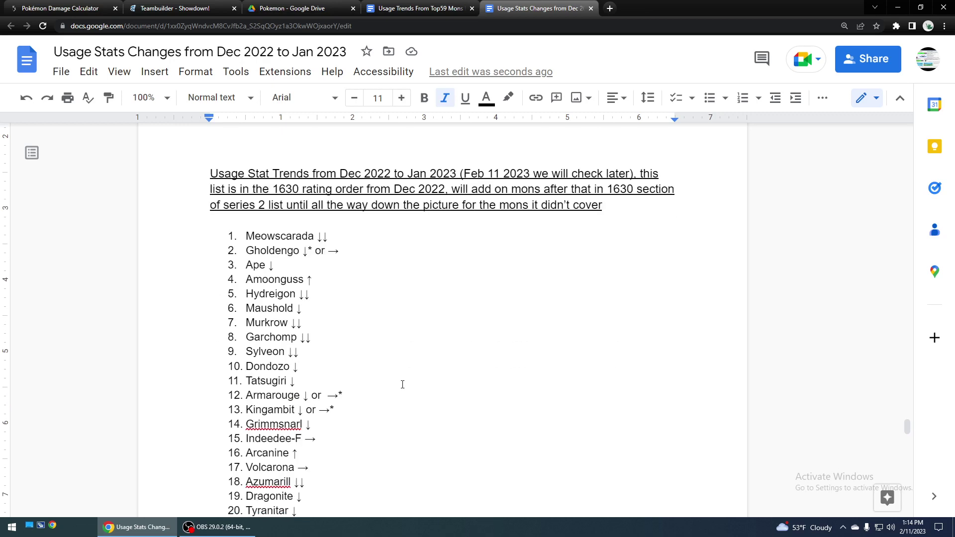
scroll(393, 378, "up", 5)
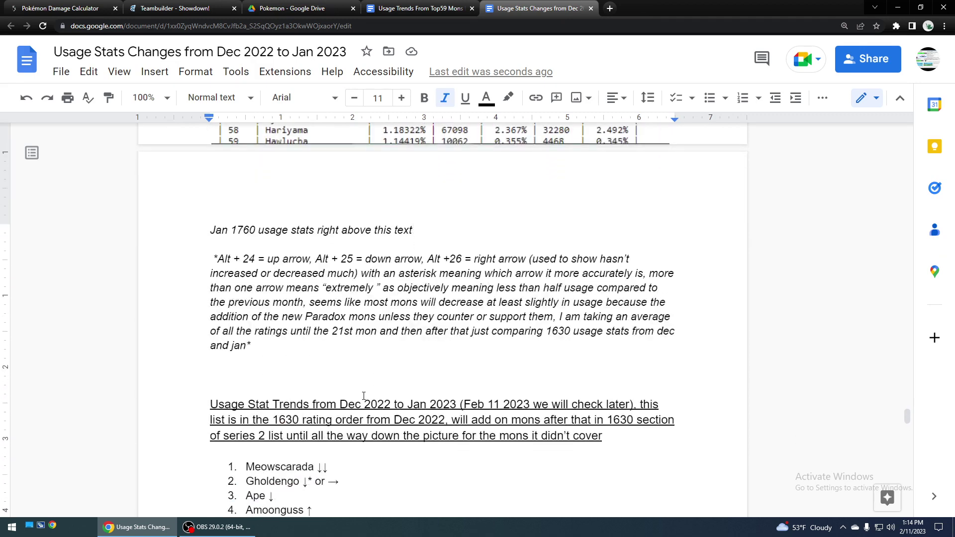
scroll(364, 396, "down", 1)
scroll(365, 390, "down", 1)
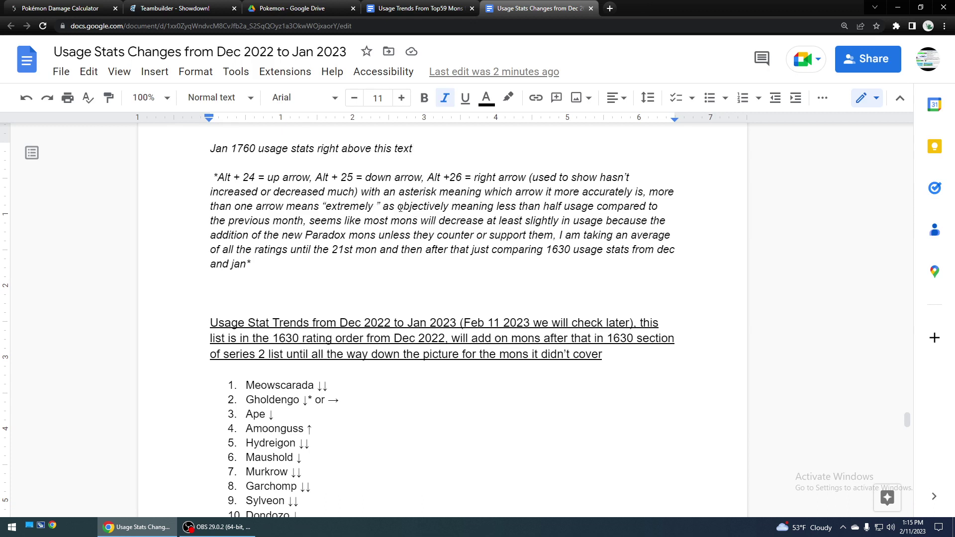
Step: After "the previous month," in the arrow note, insert "having 2 arrows to describe a mon's change in usage means I will pick the one that"
left_click(273, 234)
key("Down")
key("Down")
left_click(309, 208)
left_click(307, 222)
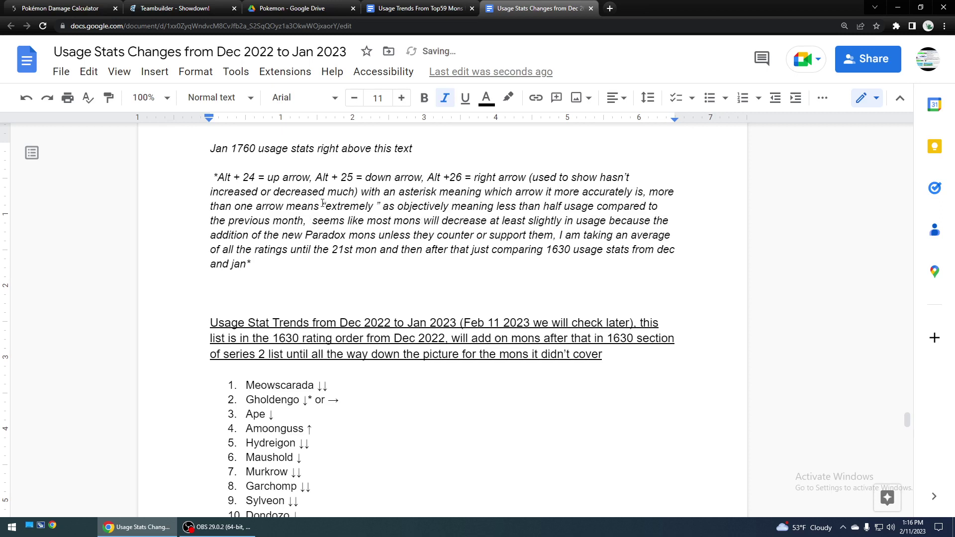
type("having 2 ar")
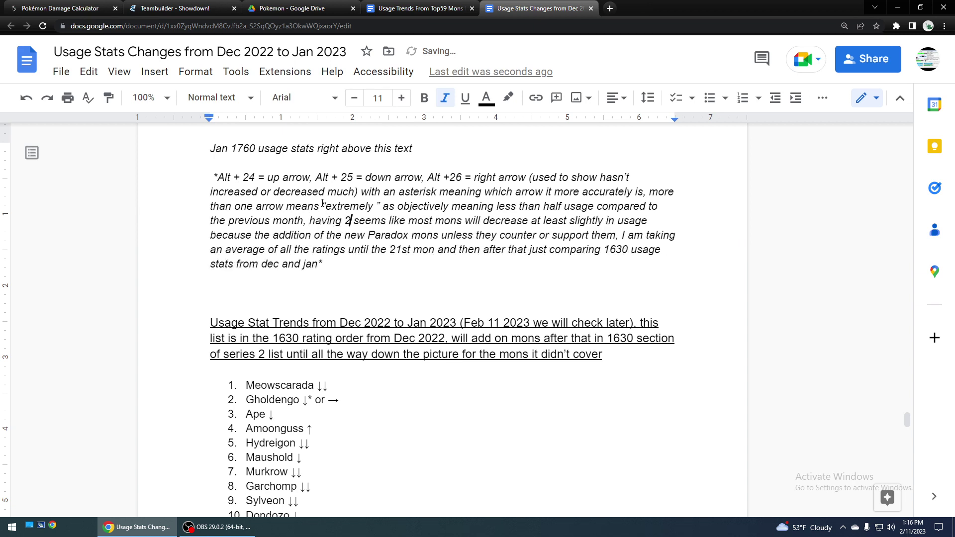
type("rows to describe")
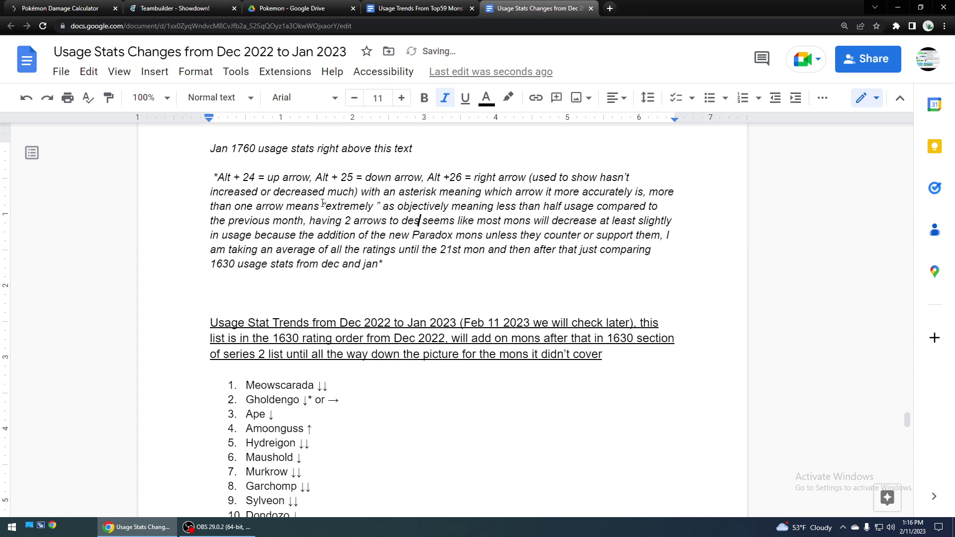
type(" a mon's")
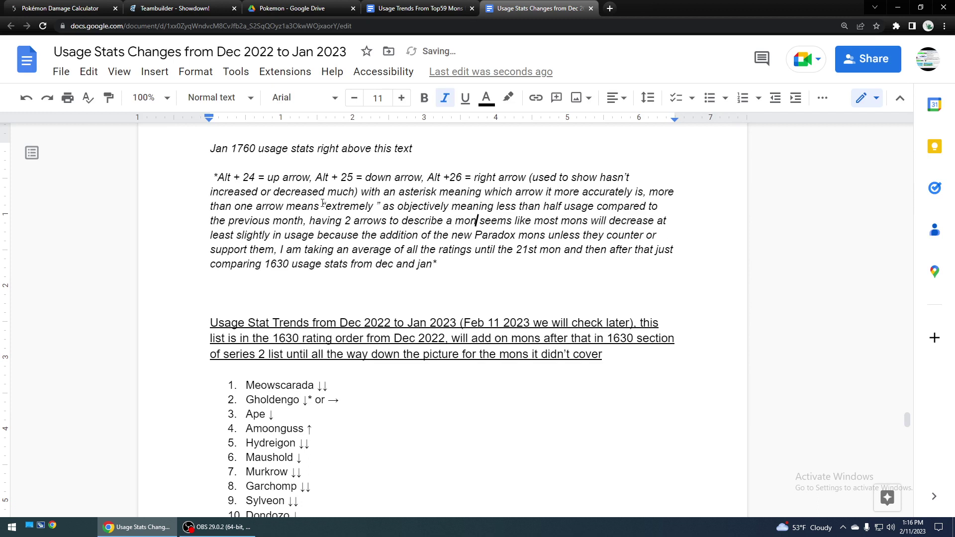
type(" change in usage")
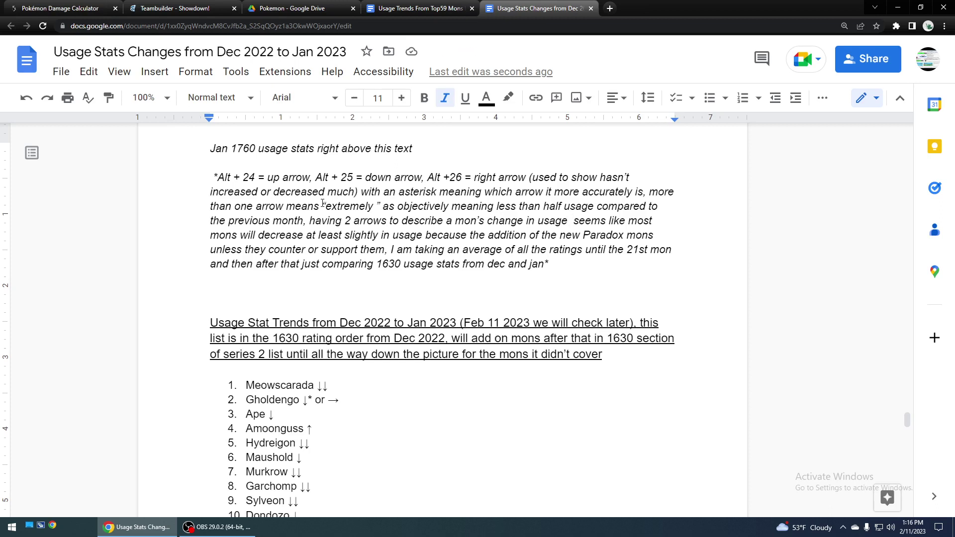
type(" means")
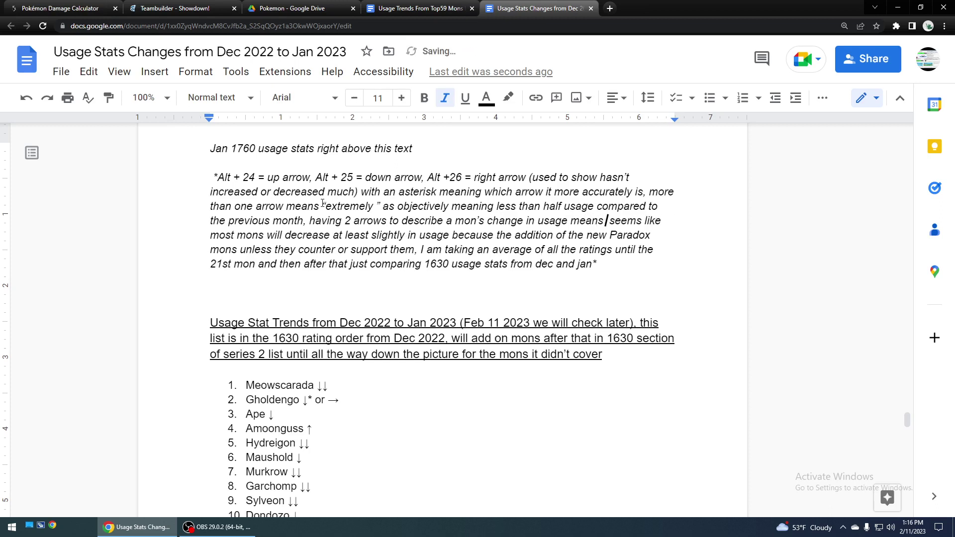
type(" I will pick t")
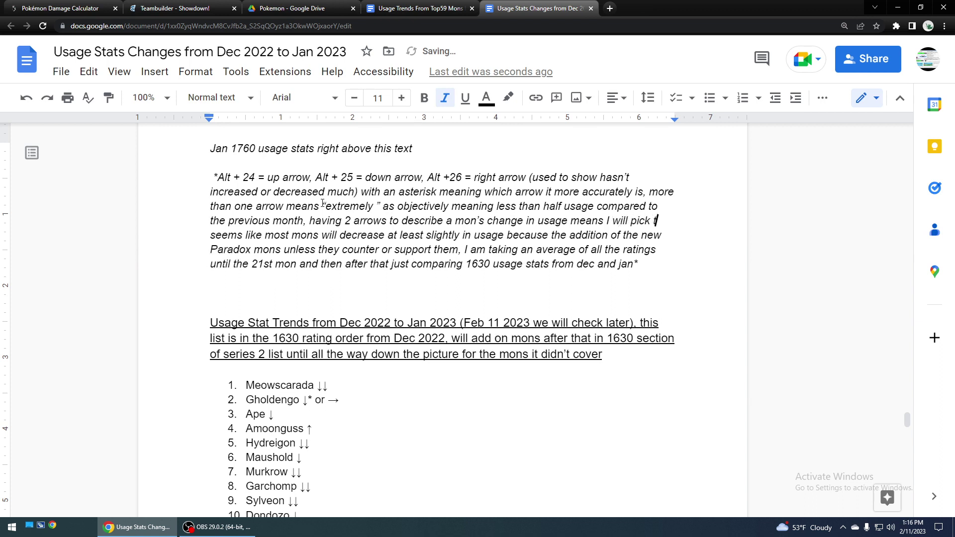
type("he one that")
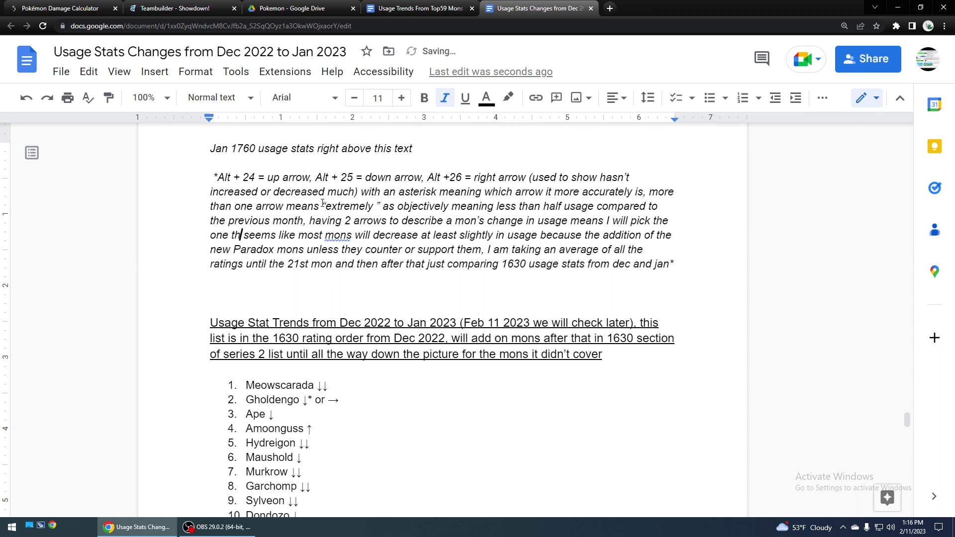
Step: In the arrow note, replace "pick the one that" after "I will" with "assume that the change is negligible unless it varies by"
key("BackSpace")
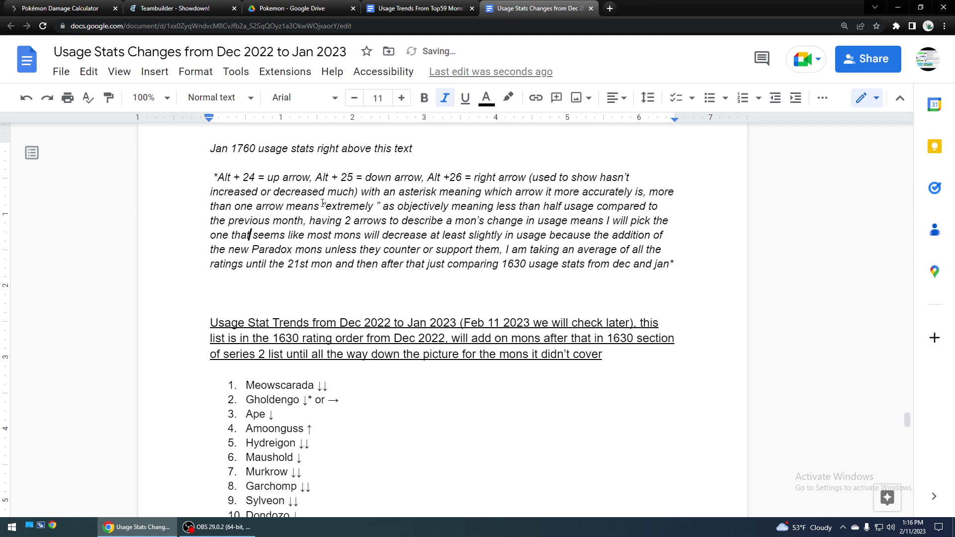
key("BackSpace")
key("BackSpace")
key("BackSpace")
key("BackSpace")
key("BackSpace")
key("BackSpace")
key("BackSpace")
key("BackSpace")
key("BackSpace")
key("BackSpace")
key("BackSpace")
key("BackSpace")
key("BackSpace")
key("BackSpace")
key("BackSpace")
key("BackSpace")
key("BackSpace")
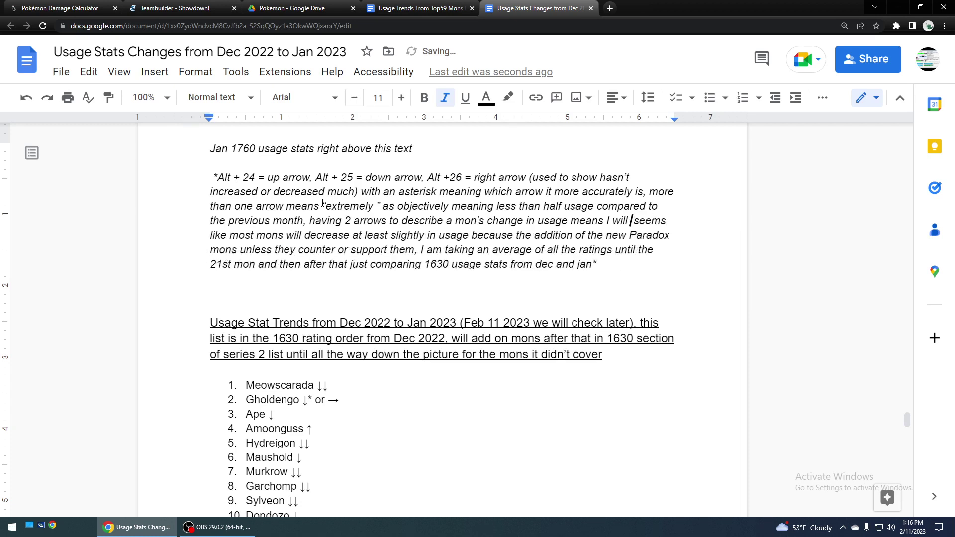
type("assume that ")
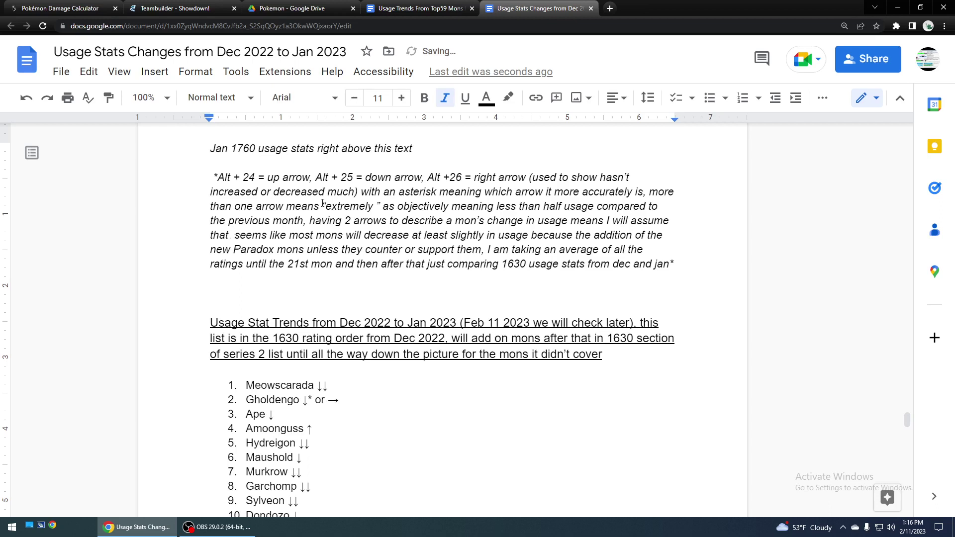
type("the change is ne")
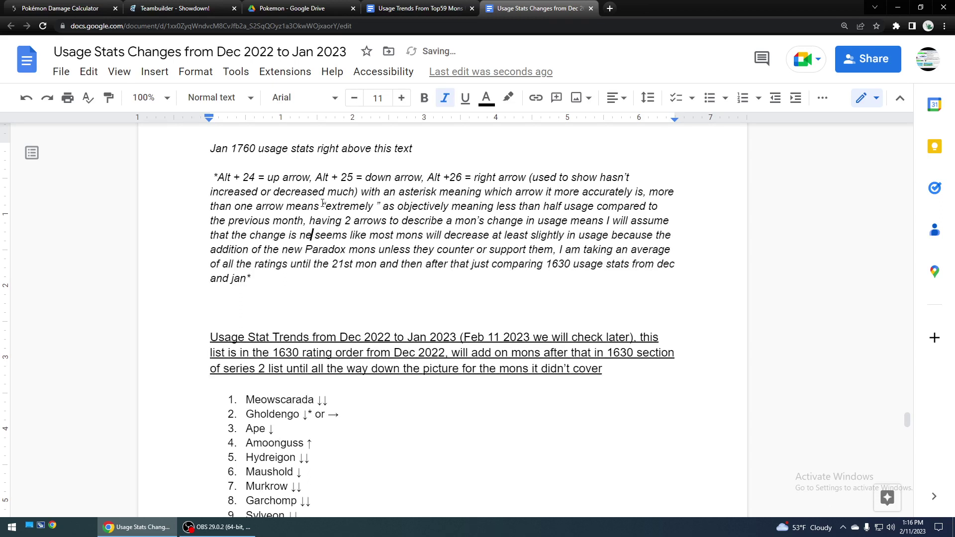
type("gl")
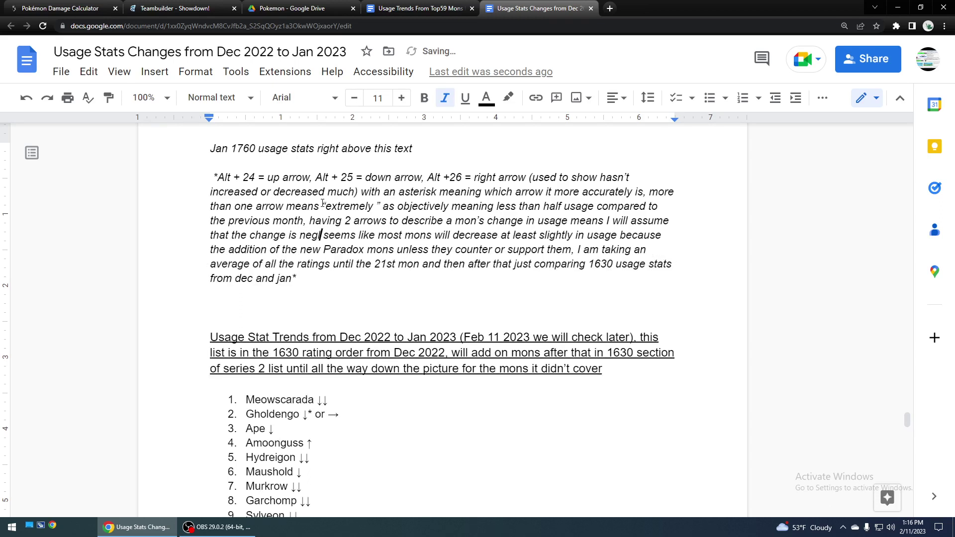
type("igible un")
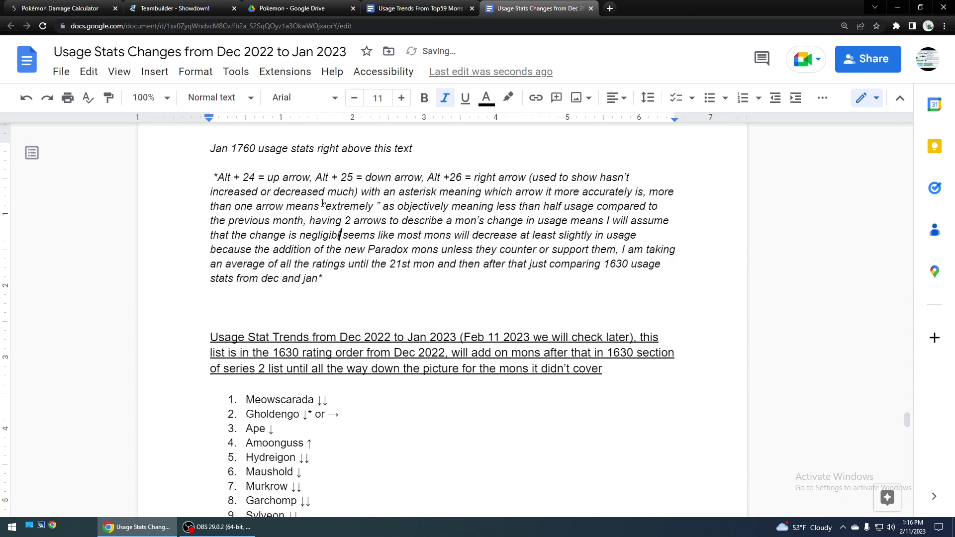
type("less it varies by")
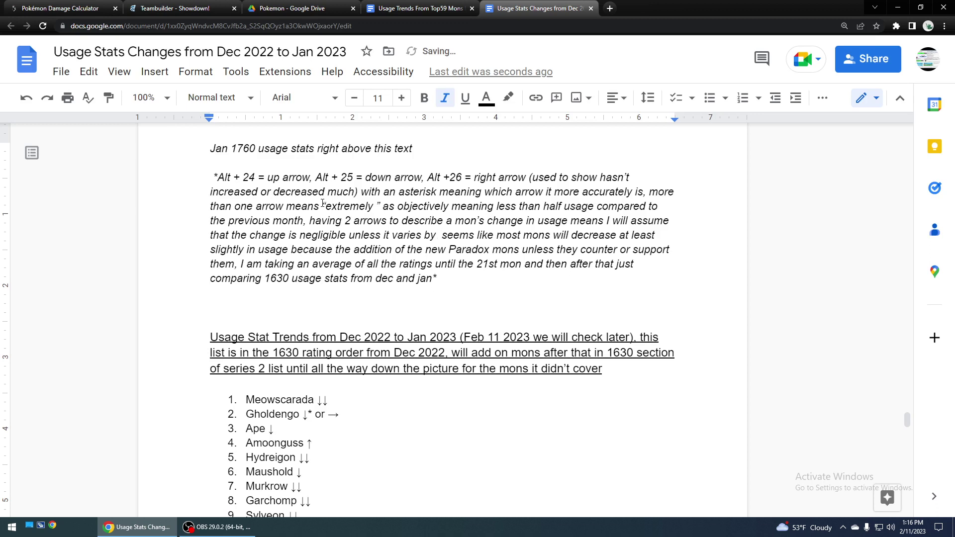
Step: Continue the negligible-change sentence with "more than a 2% in usage" and open a parenthesised example with "(for ex"
type(" more")
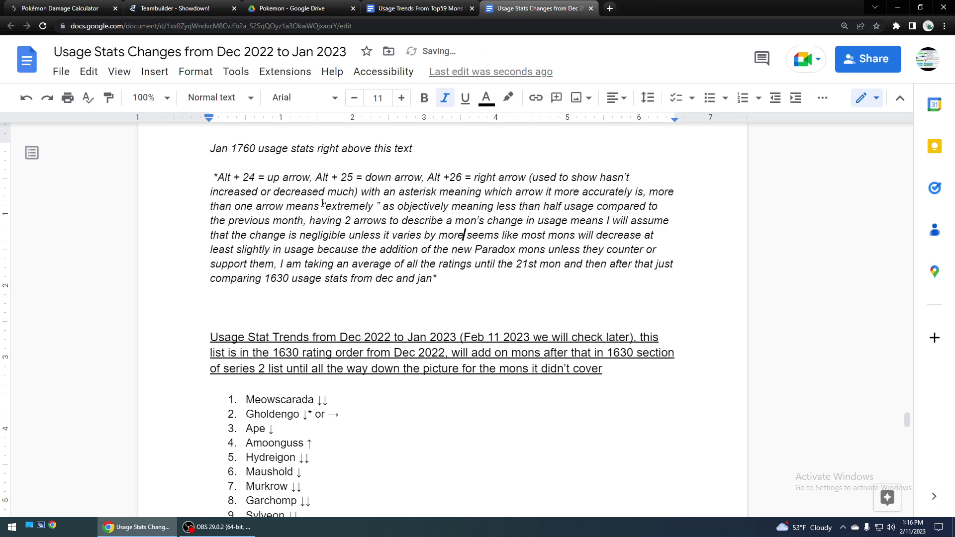
type(" than a f")
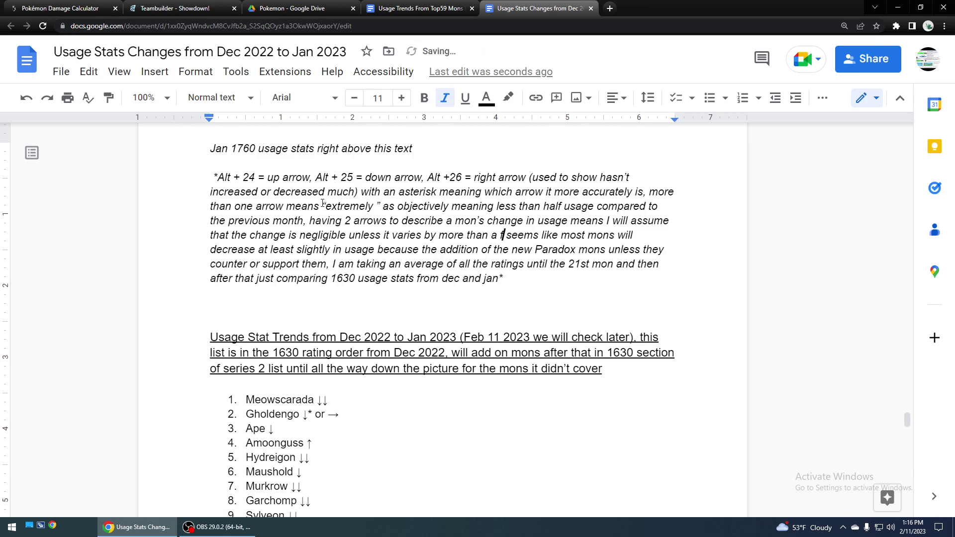
key("BackSpace")
type("2 ")
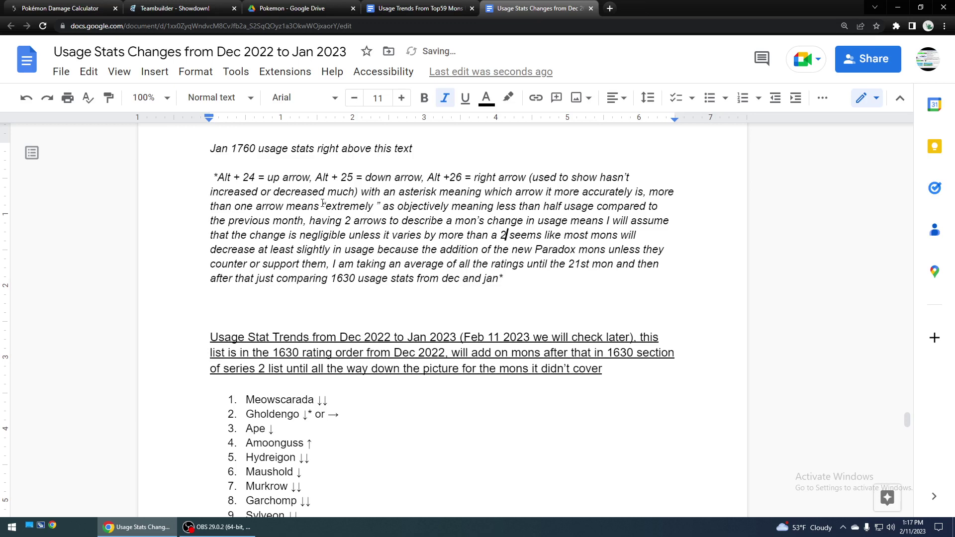
type("% in us")
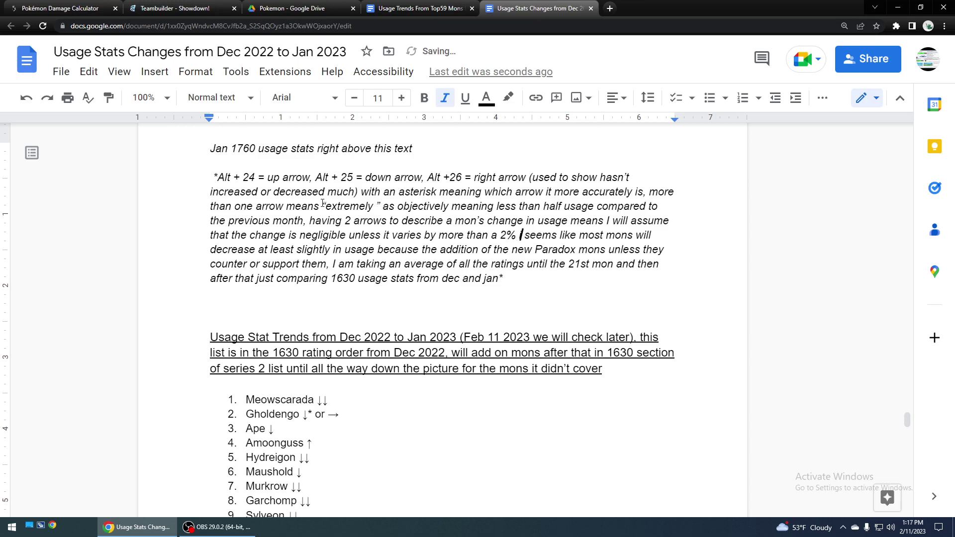
type("age (for ex")
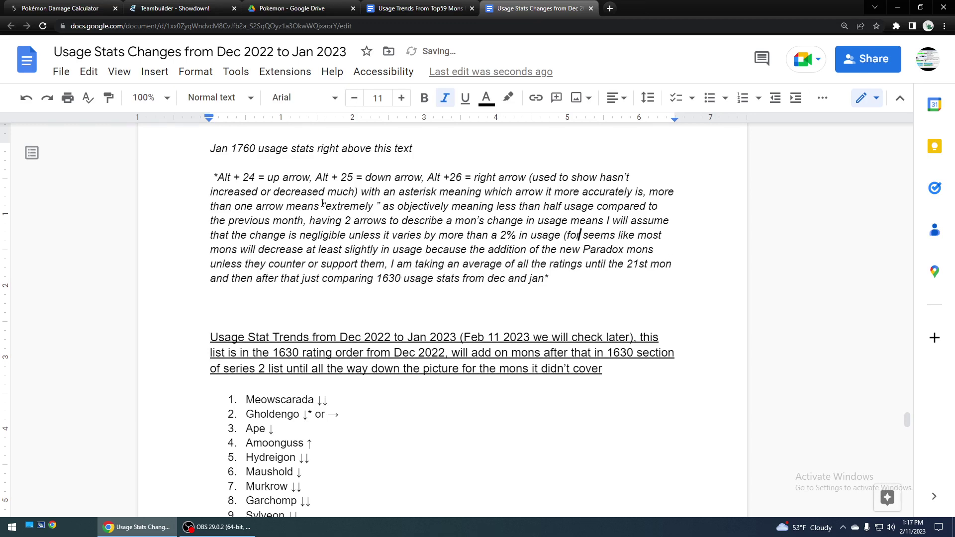
Step: Write the example in the parenthesis as "28 to 25 is a 3% drop, not 2% of 28 less"
type(" 28")
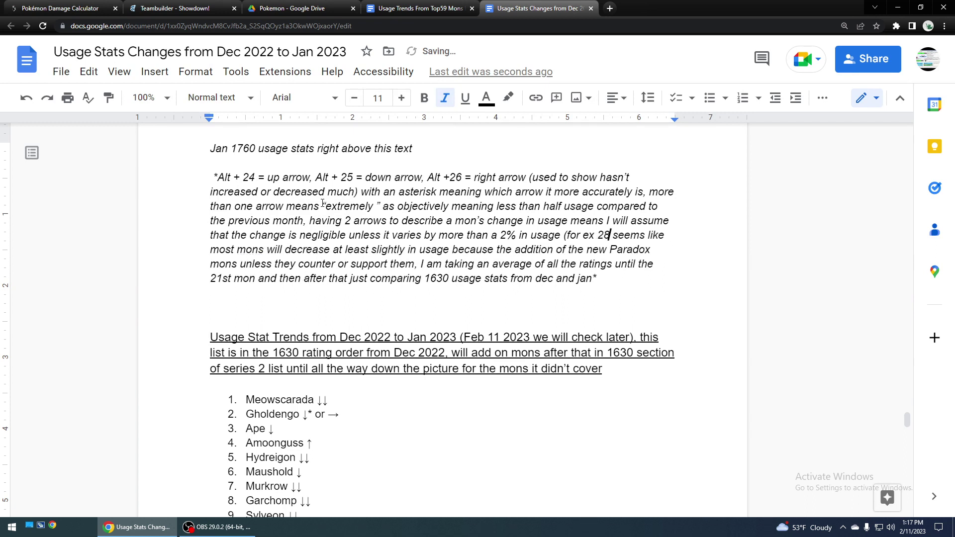
type(" to 25")
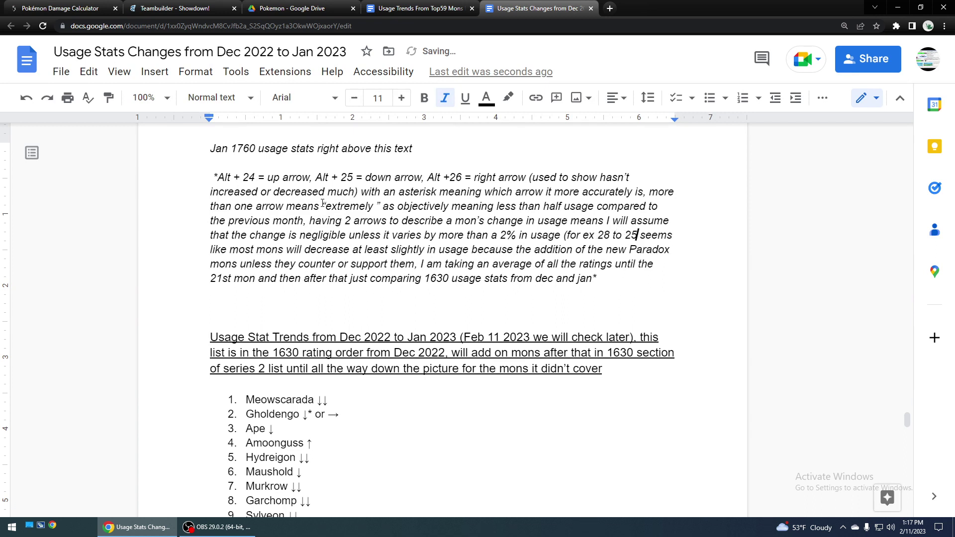
type(" is a 3")
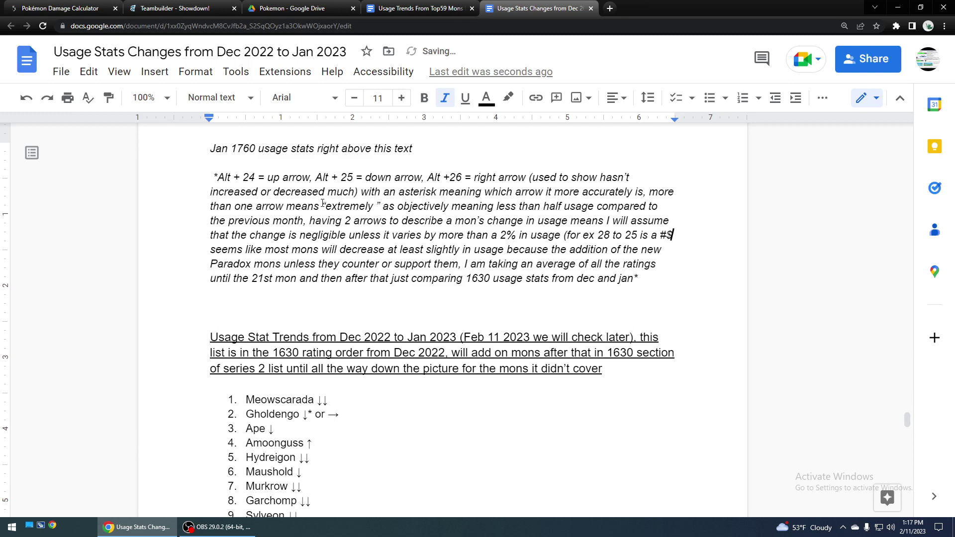
type("%$")
key("BackSpace")
type("drop, not")
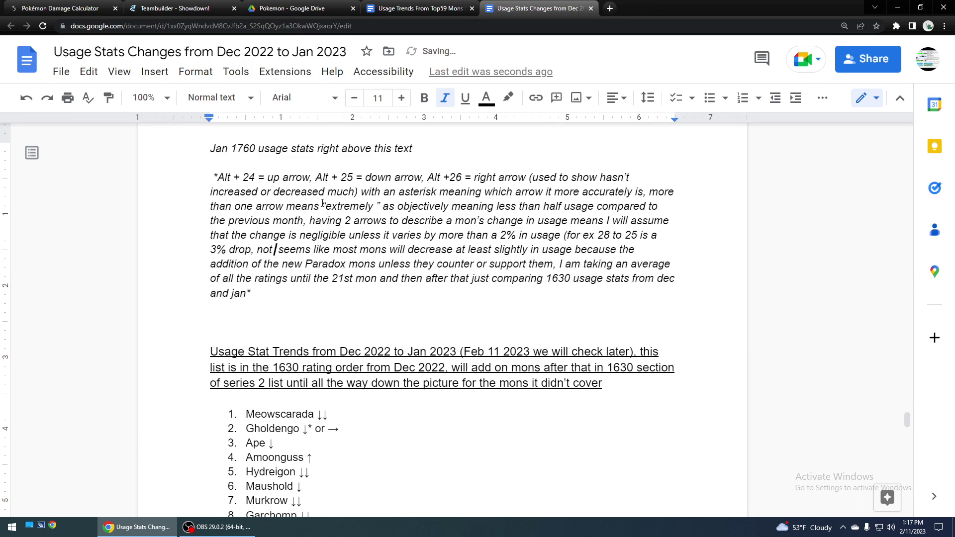
type(" 2%")
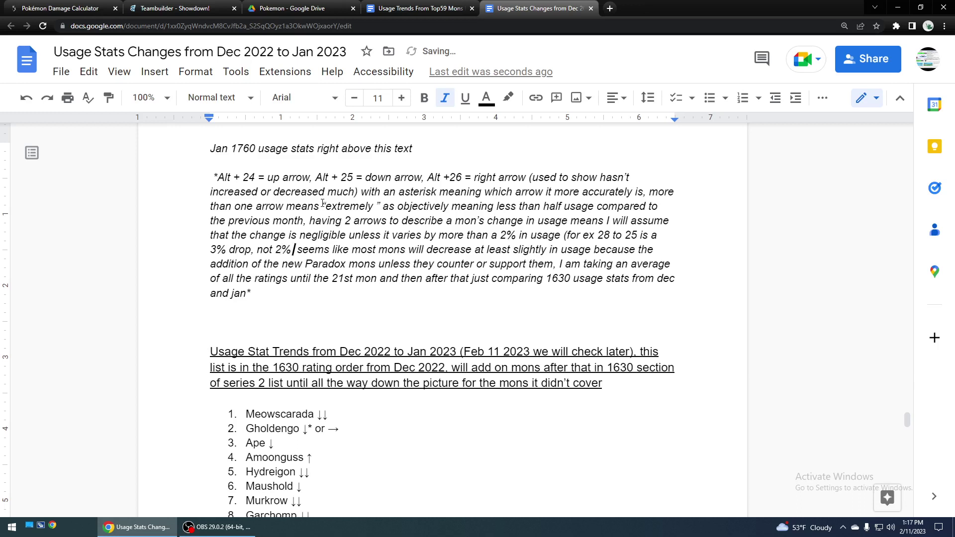
type(" of 28 less")
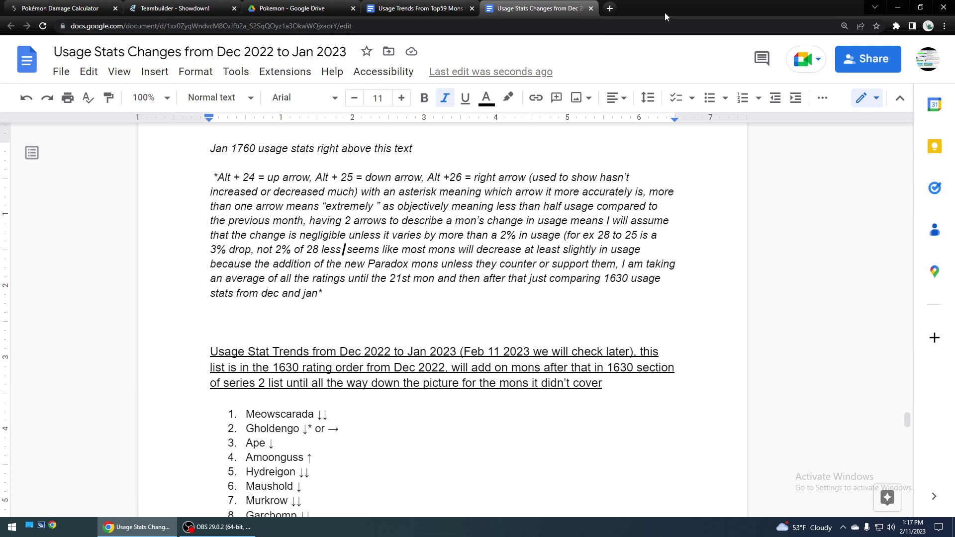
Step: Calculate 0.02 x 28 in a new browser tab
left_click(610, 8)
type("0.02")
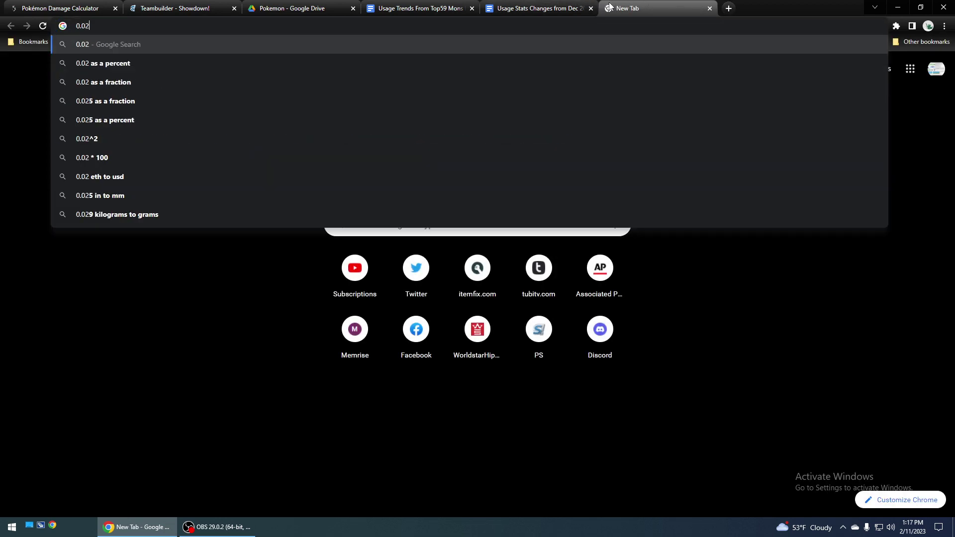
type(" x 28")
Step: Back in the usage changes document, close the example with "- not 0.56% less)" and insert "of 100%" after "more than a 2%"
left_click(581, 7)
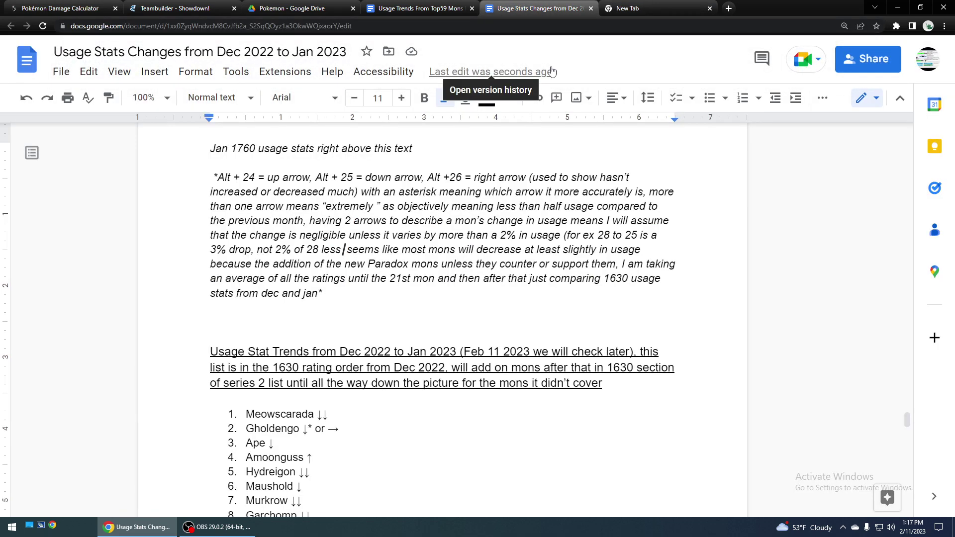
type("- not 0")
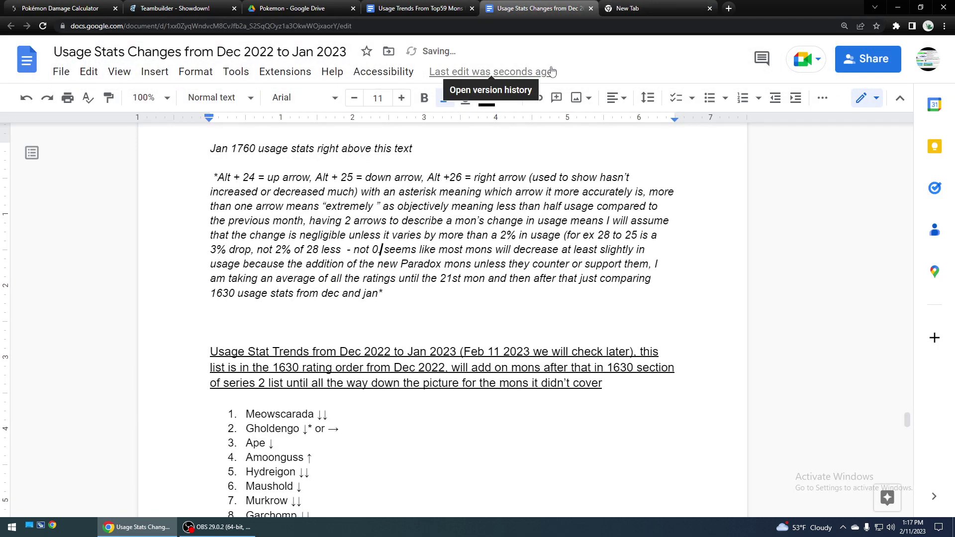
type(".56")
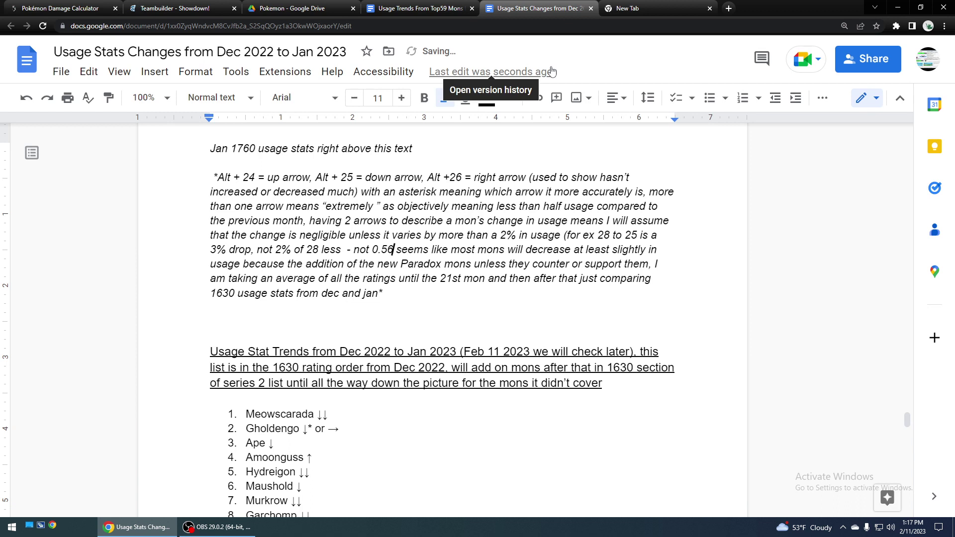
type("% less)")
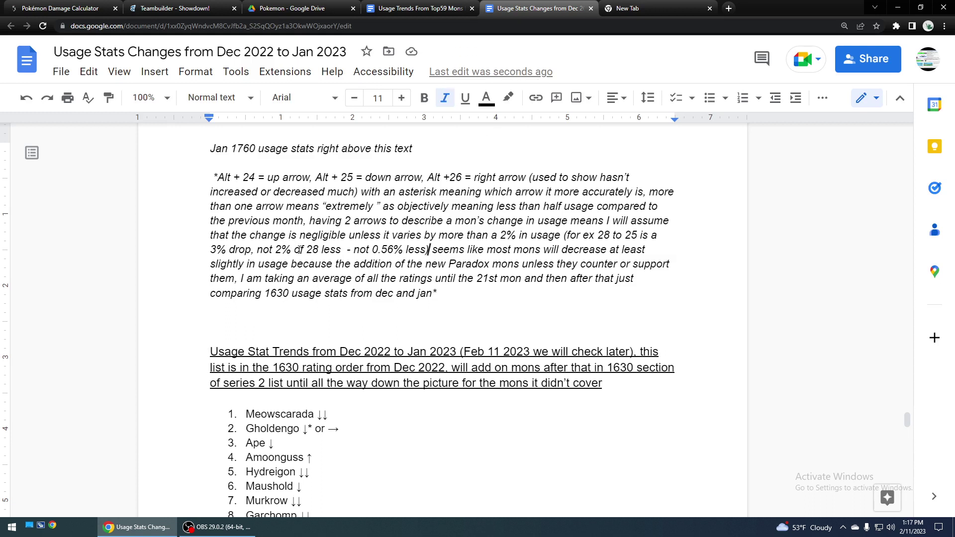
left_click(518, 237)
type("of 100%")
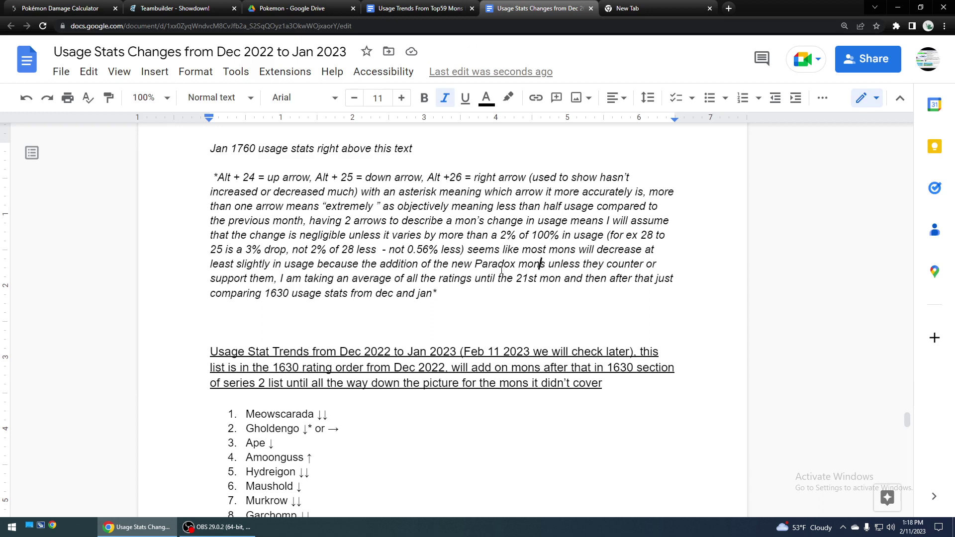
Step: Add a comma after the parenthesised example and insert "My prediction:" before "seems like most mons will decrease"
left_click(453, 293)
left_click(468, 249)
type(",")
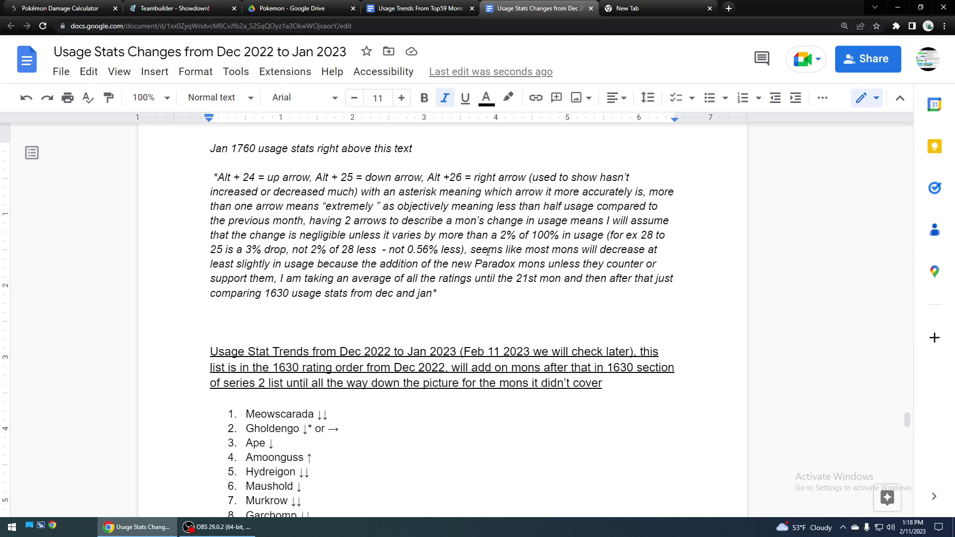
type("My pre")
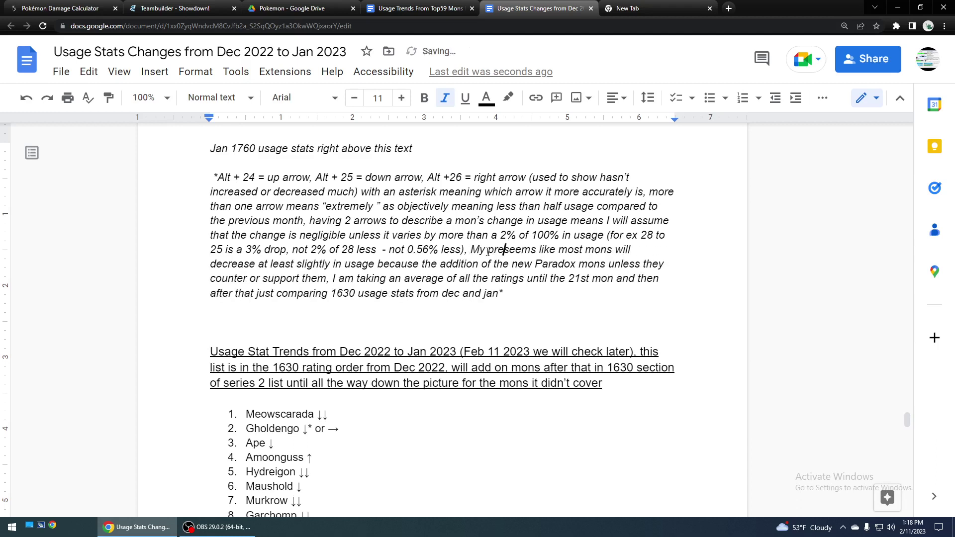
type("diction:")
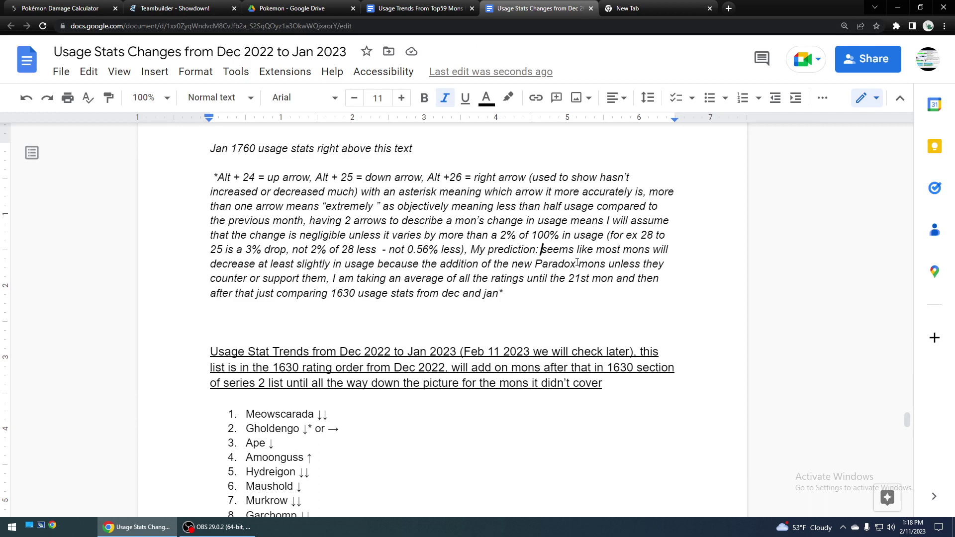
Step: Insert "(Prediction confirmed)," after "unless they counter or support them" in the arrow note, replacing the existing comma
left_click(328, 278)
type(".")
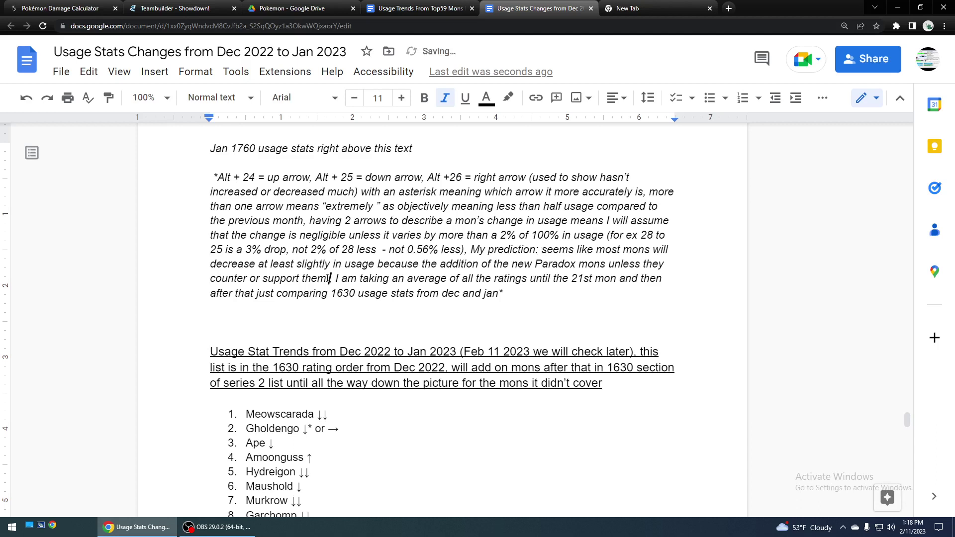
type("(Prediction confi")
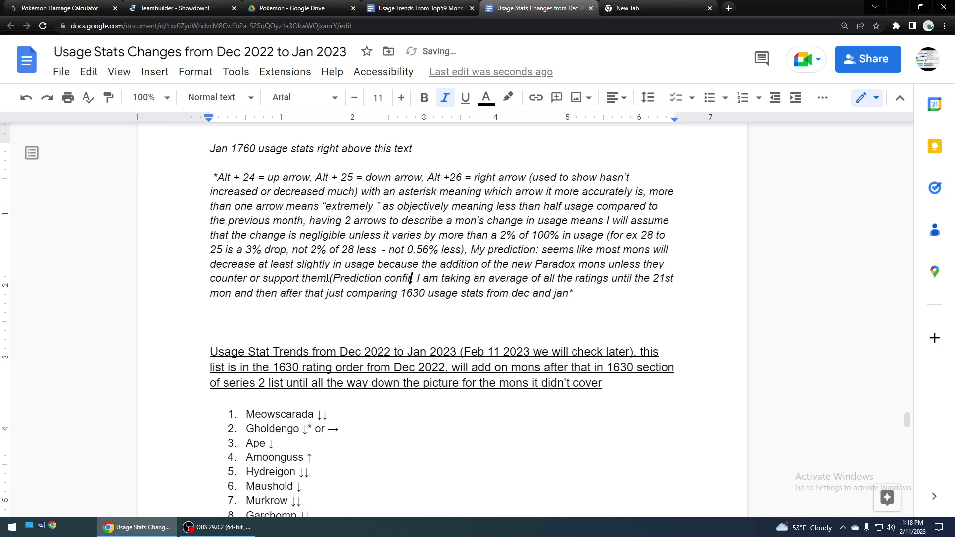
type("rmed),")
left_click(592, 292)
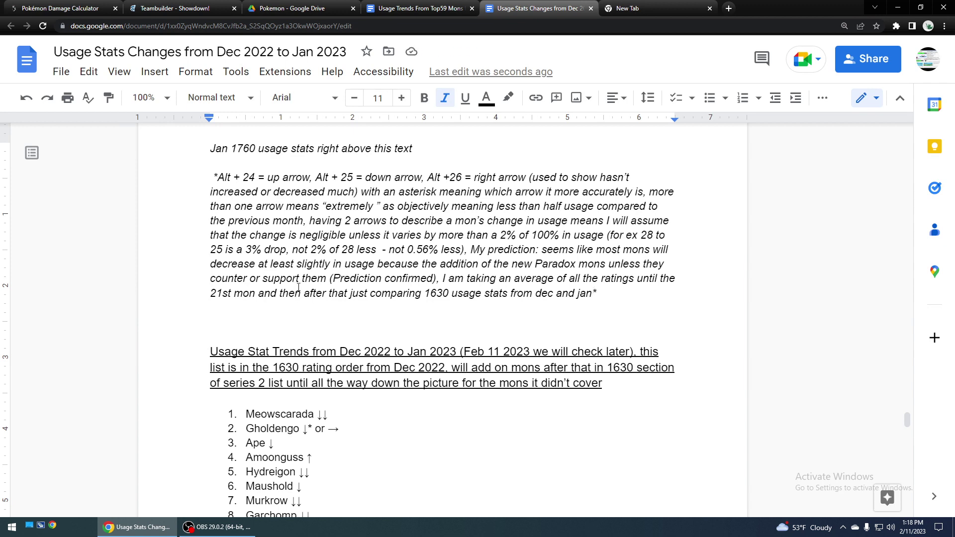
Step: Review the Usage Stat Trends list, the New Paradoxes list and the section of mons missing from Series 1 Dec 2022
scroll(333, 321, "down", 3)
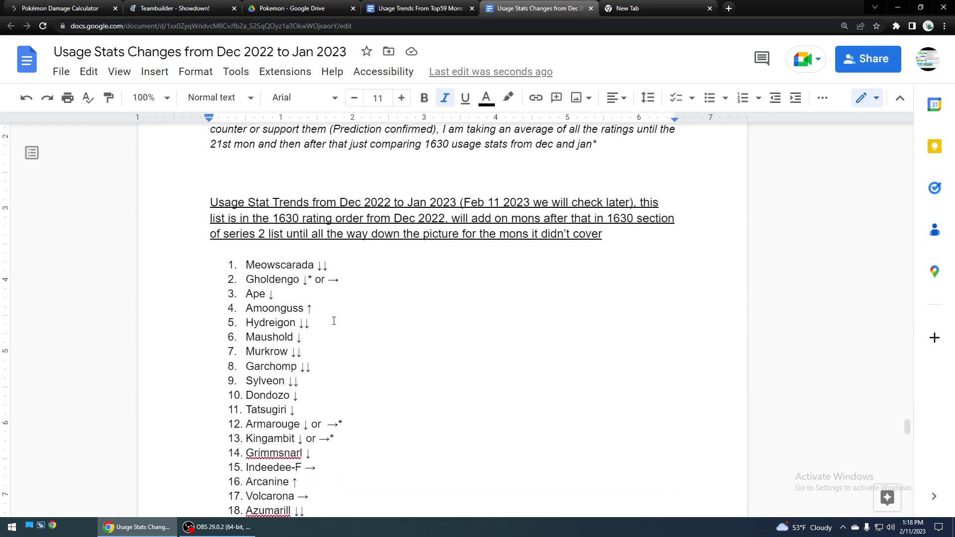
scroll(336, 317, "up", 3)
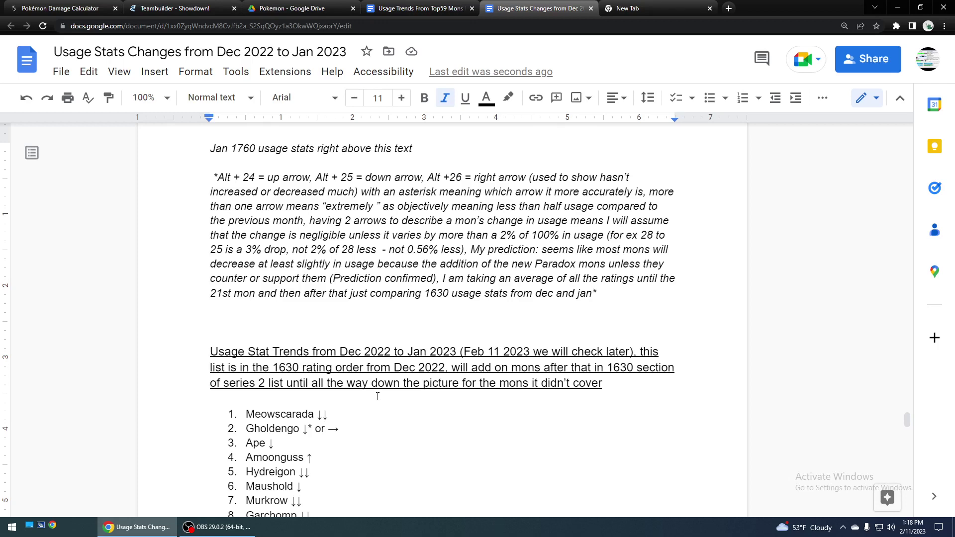
scroll(374, 391, "down", 2)
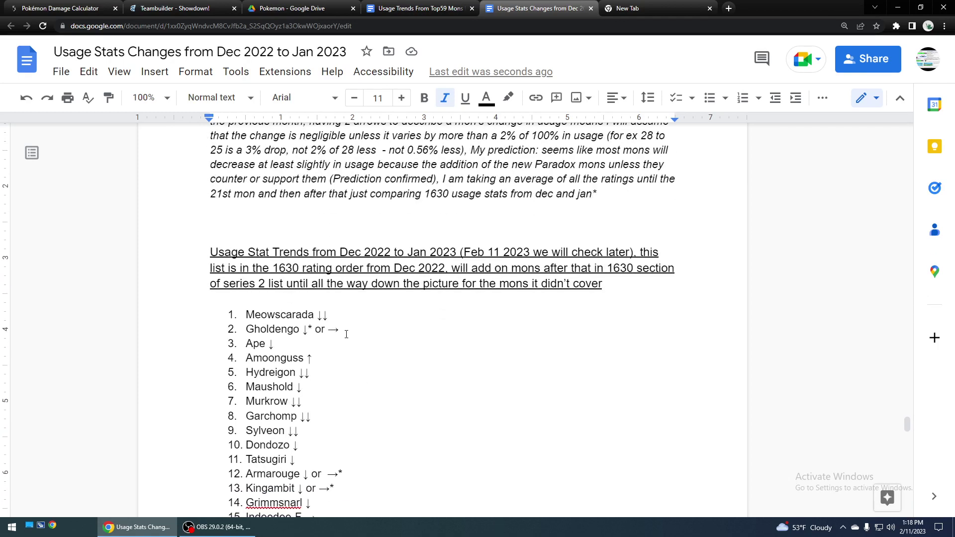
scroll(346, 334, "down", 18)
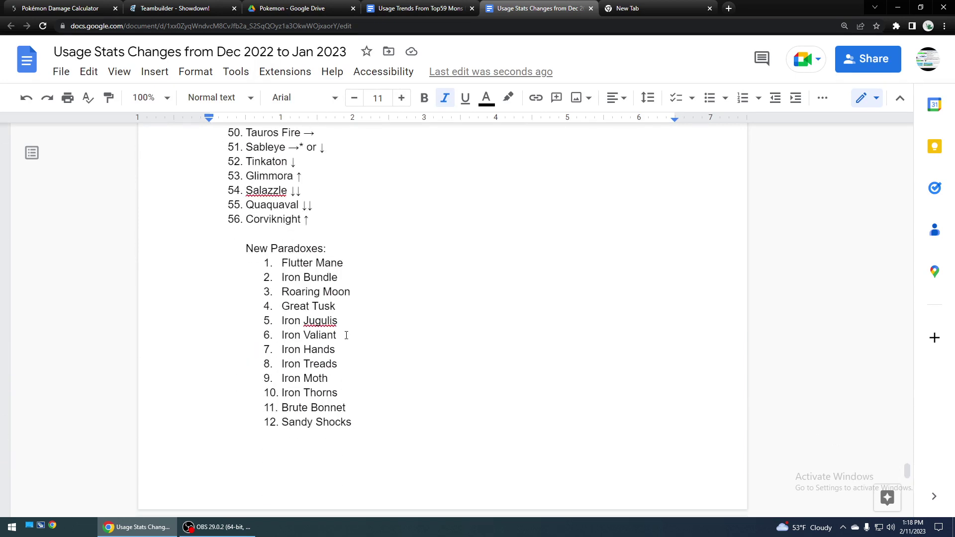
scroll(346, 334, "down", 6)
scroll(346, 334, "up", 3)
scroll(346, 334, "down", 3)
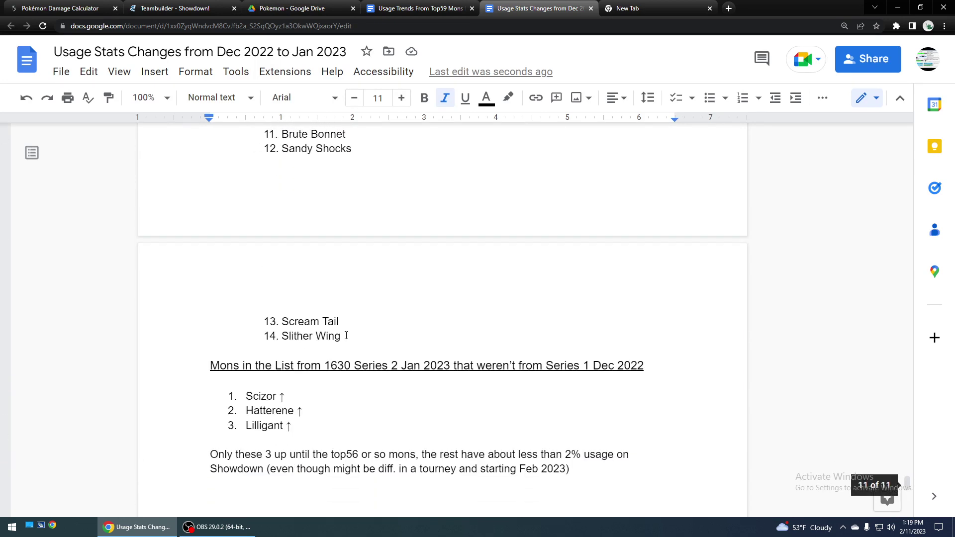
Step: Switch to the Showdown Teambuilder, add a Pokémon slot to the team and search for "paradox"
scroll(346, 335, "down", 1)
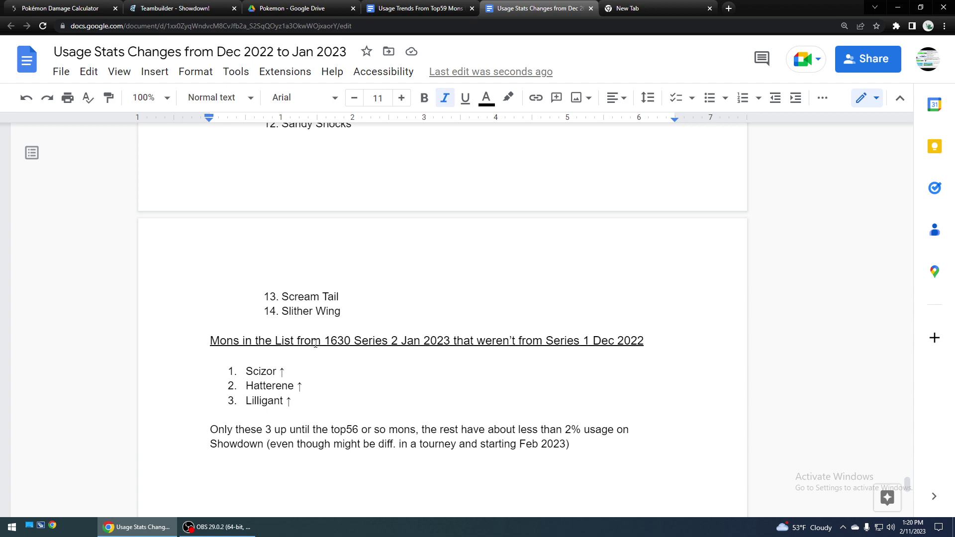
left_click(174, 8)
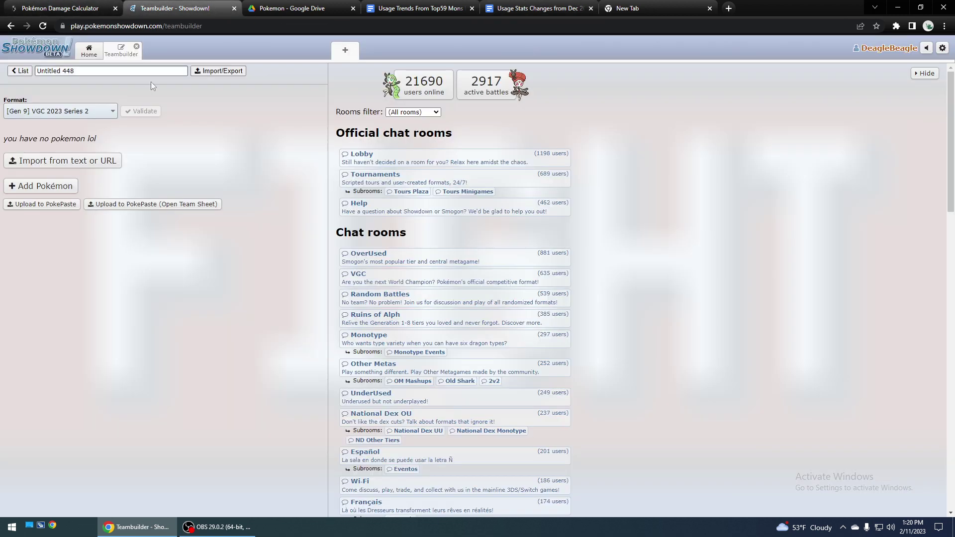
left_click(56, 186)
type("paradox")
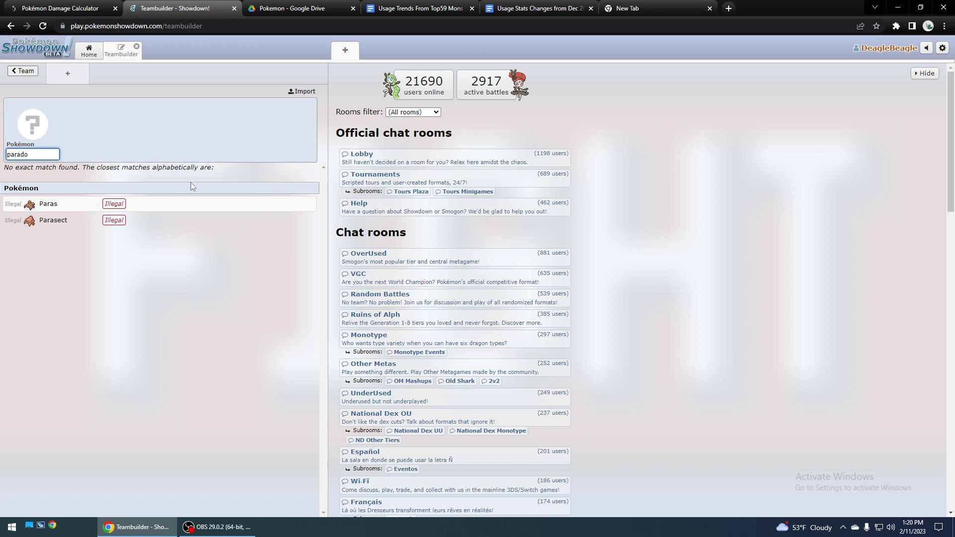
Step: Replace the Pokémon search with "quark" to look over the Pokémon with the Quark Drive ability
key("BackSpace")
key("BackSpace")
key("BackSpace")
key("BackSpace")
key("BackSpace")
key("BackSpace")
type("quark")
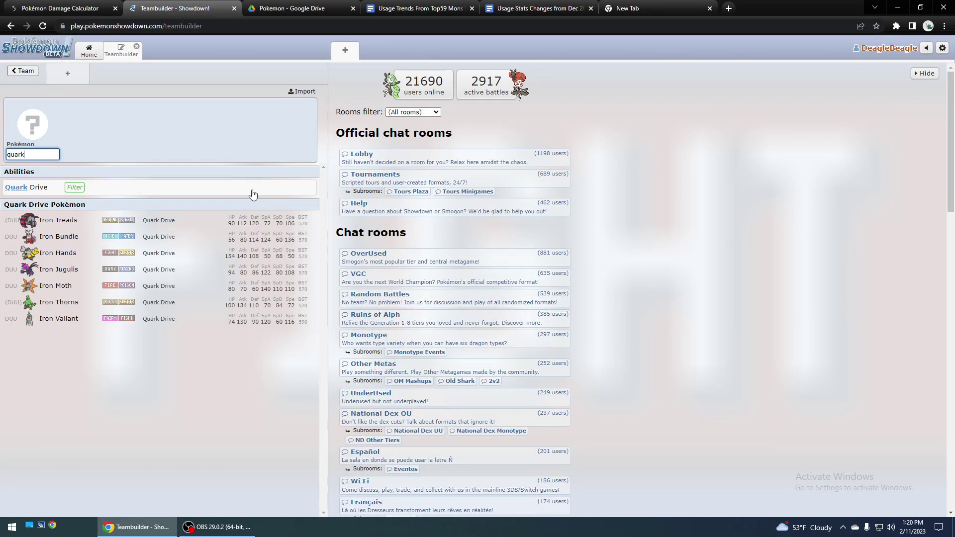
double_click(45, 152)
left_click(44, 151)
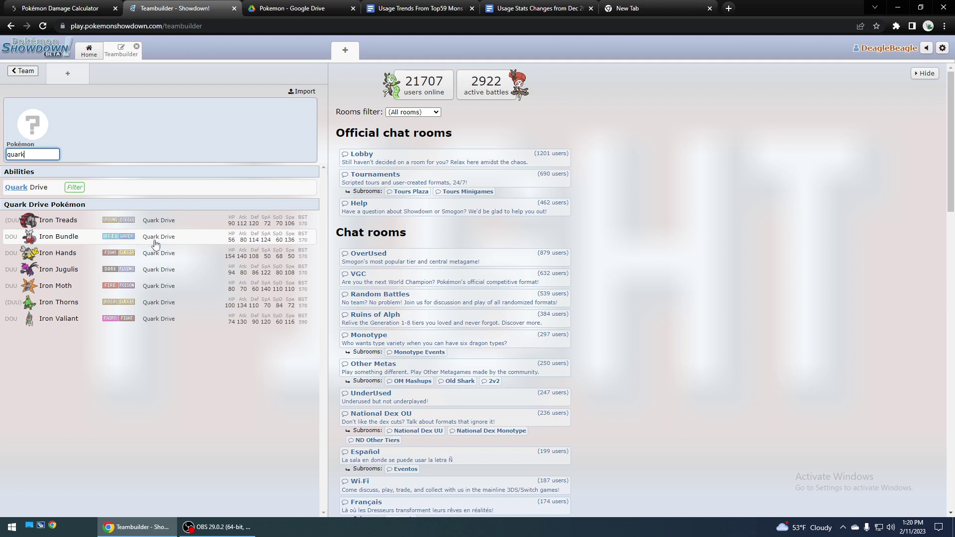
Step: Change the Pokémon search to "proto" to look over the Pokémon with the Protosynthesis ability
left_click_drag(41, 153, 3, 163)
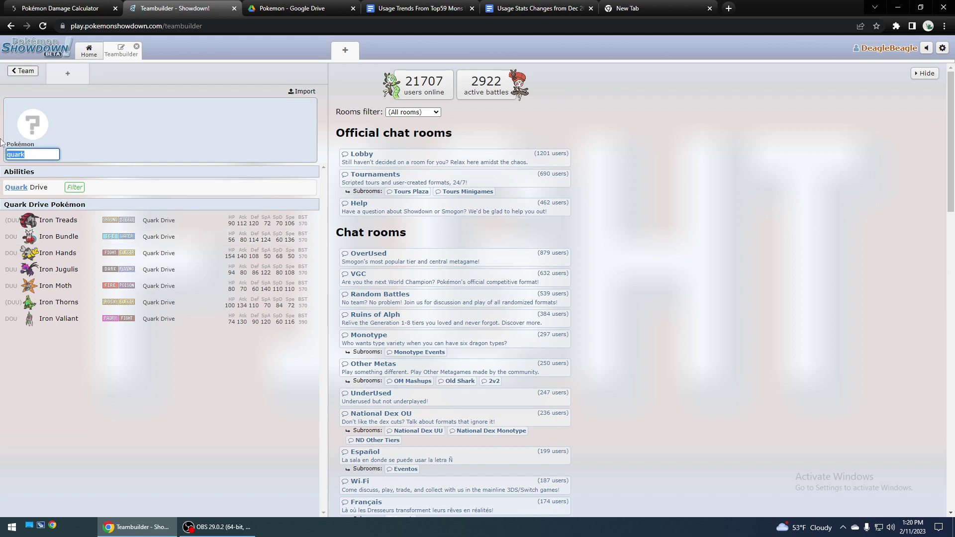
key("BackSpace")
type("proto")
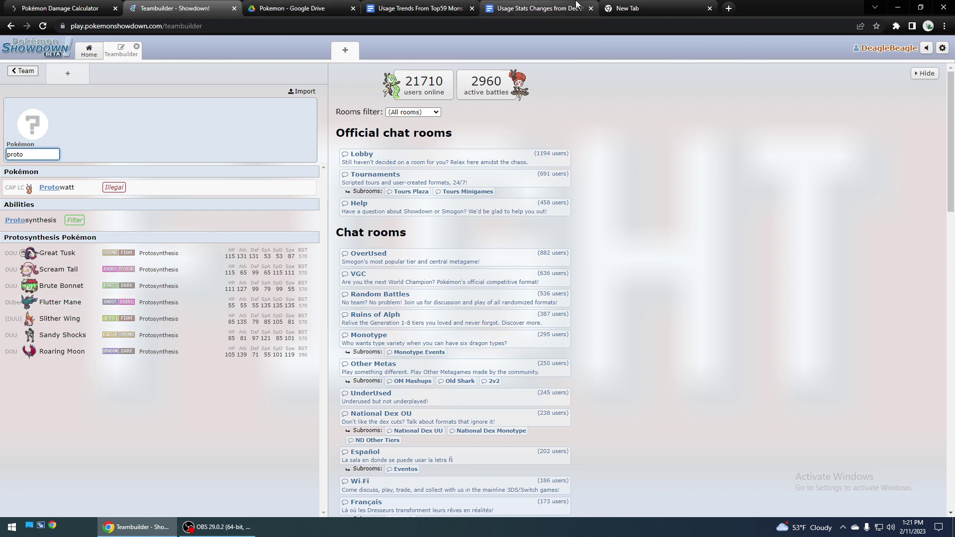
Step: In the Usage Stats Changes document, review the mons new in Series 2 Jan 2023 and return to the start of the trends list
left_click(576, 6)
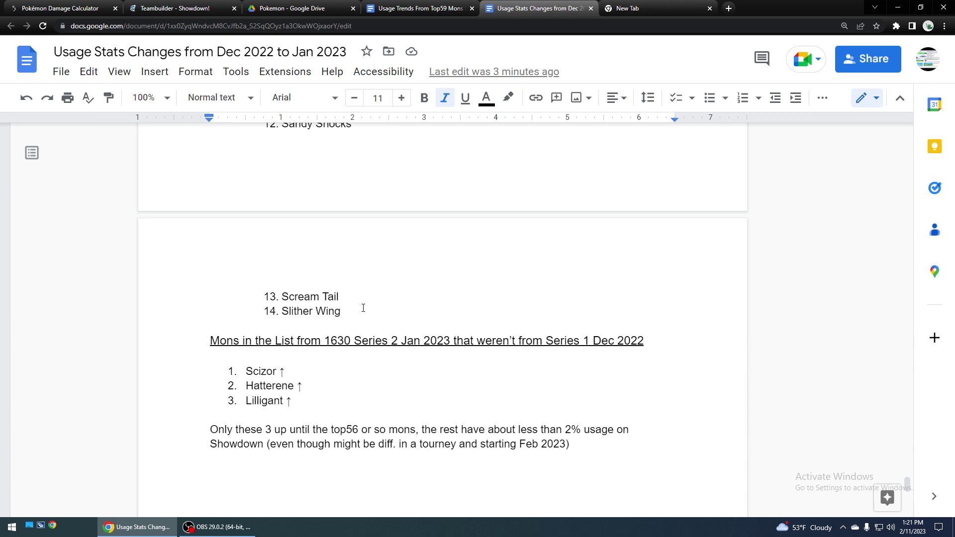
left_click(313, 374)
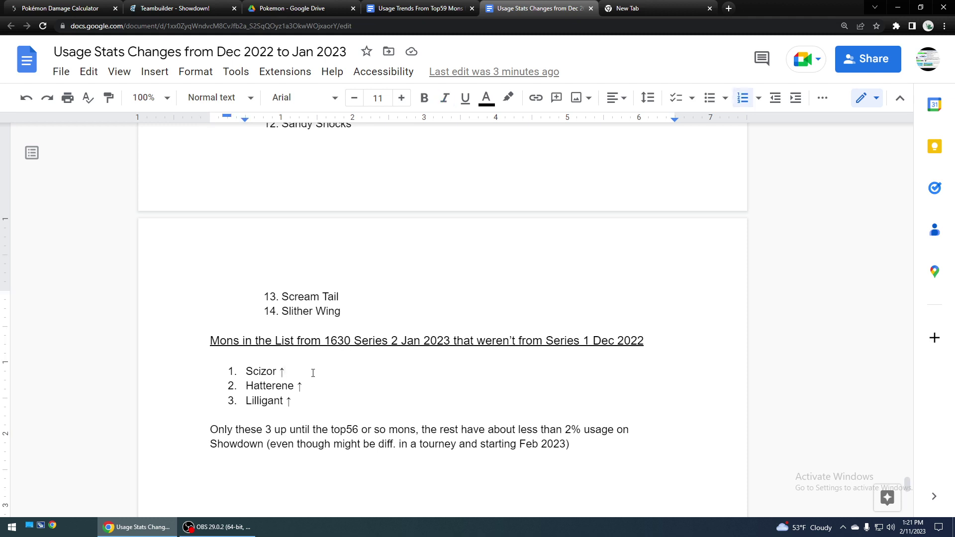
left_click(315, 384)
scroll(332, 362, "up", 20)
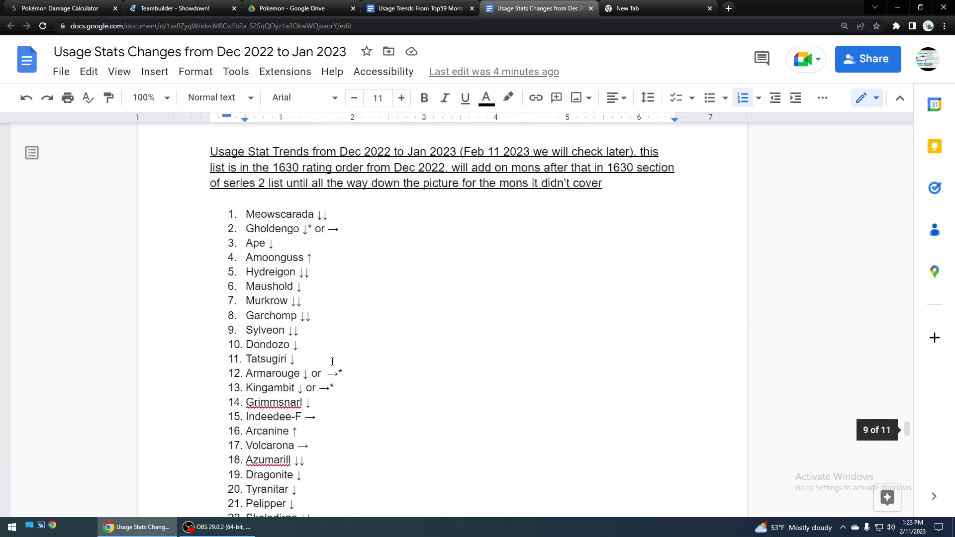
scroll(332, 362, "down", 2)
left_click(340, 314)
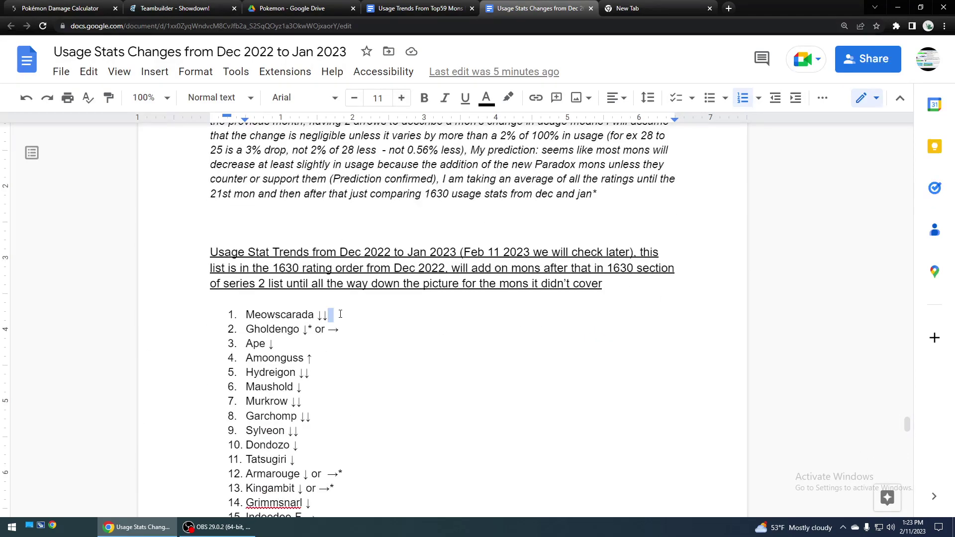
Step: Switch to the Usage Trends A-Z Order document and look over its alphabetical list of mons
left_click(420, 8)
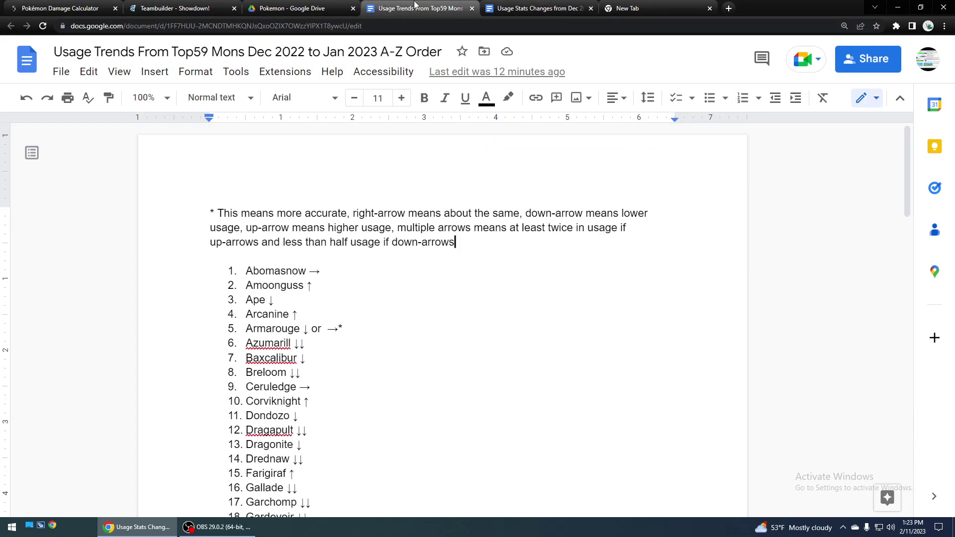
scroll(389, 356, "down", 7)
scroll(388, 358, "up", 7)
Step: Back in the Usage Stats Changes document, reread the arrow note and review the trend entries from Meowscarada to Garchomp
left_click(506, 6)
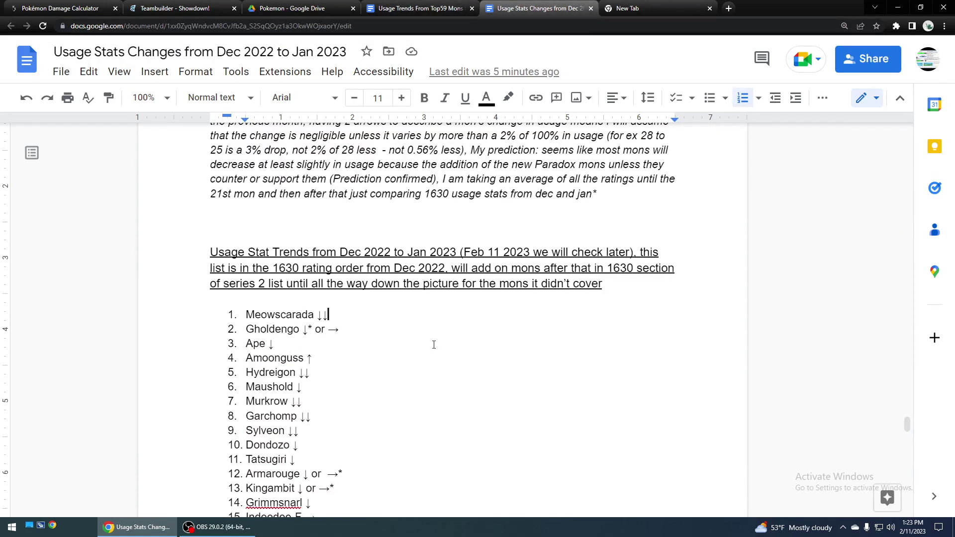
scroll(404, 368, "up", 2)
scroll(404, 368, "up", 3)
scroll(404, 371, "down", 5)
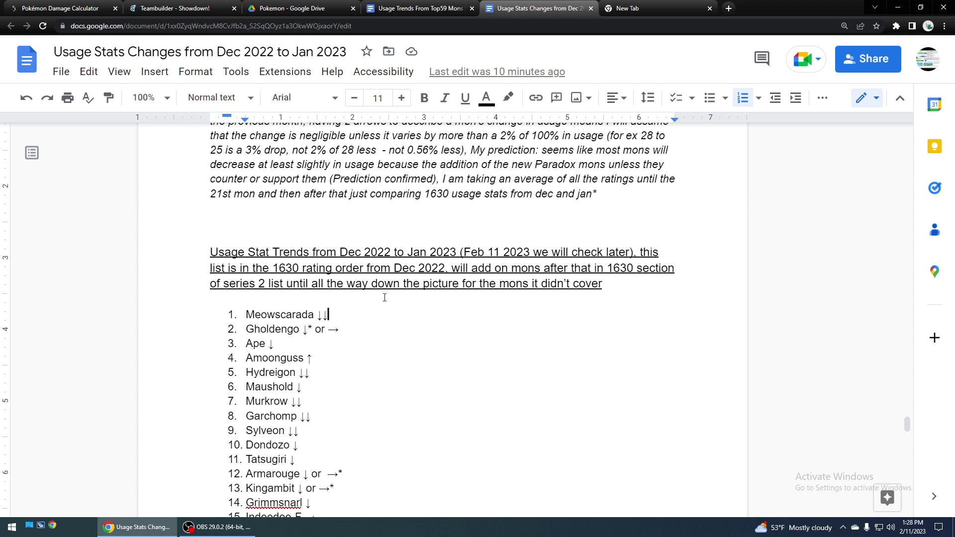
left_click(306, 401)
left_click(322, 413)
scroll(312, 428, "down", 3)
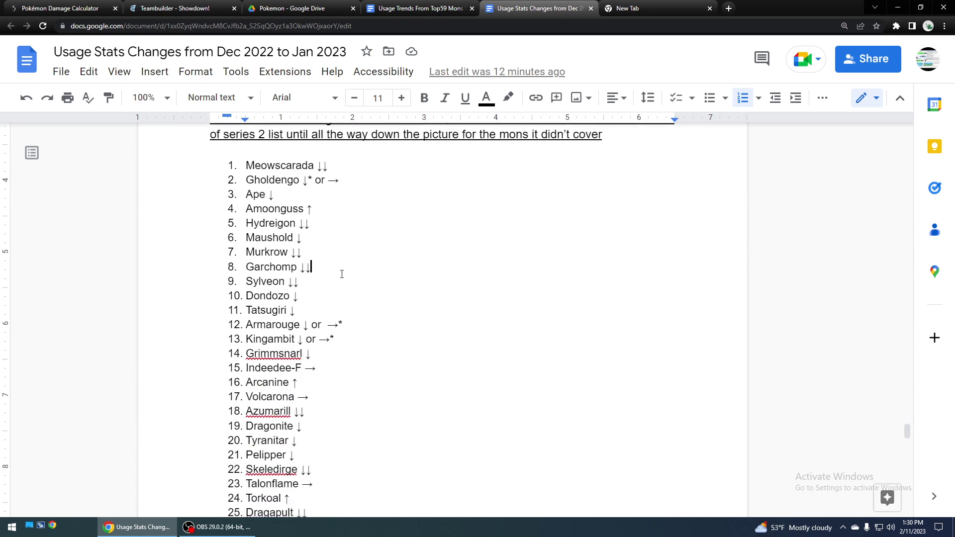
Step: Review the usage trend entries from Sylveon through Dragonite one by one
key("shift+Down")
key("Down")
left_click(317, 276)
left_click(312, 354)
key("BackSpace")
left_click(312, 369)
left_click(314, 403)
key("Down")
left_click(317, 427)
scroll(438, 373, "down", 1)
scroll(390, 377, "down", 2)
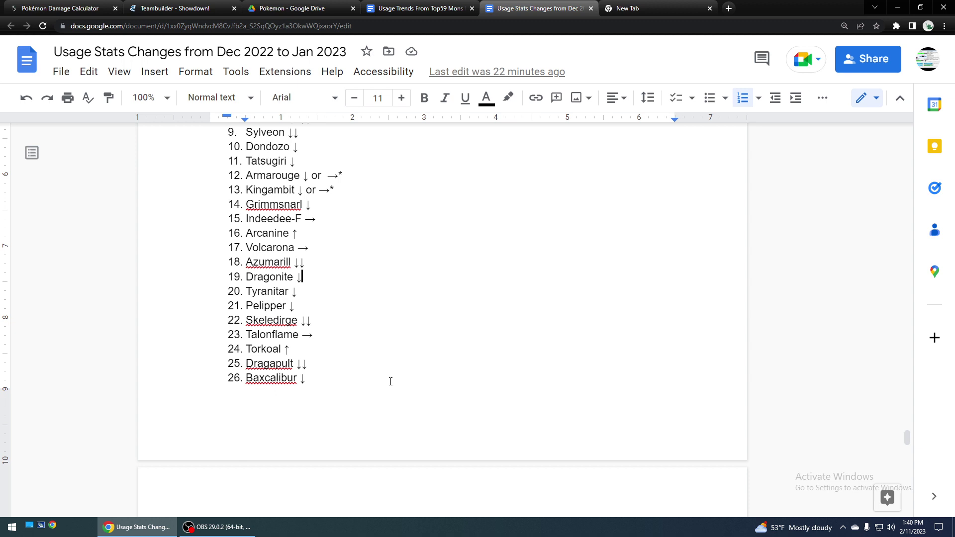
Step: Close the unused new browser tab and filter the Showdown Teambuilder's Pokémon list by the Swift Swim ability
left_click(651, 8)
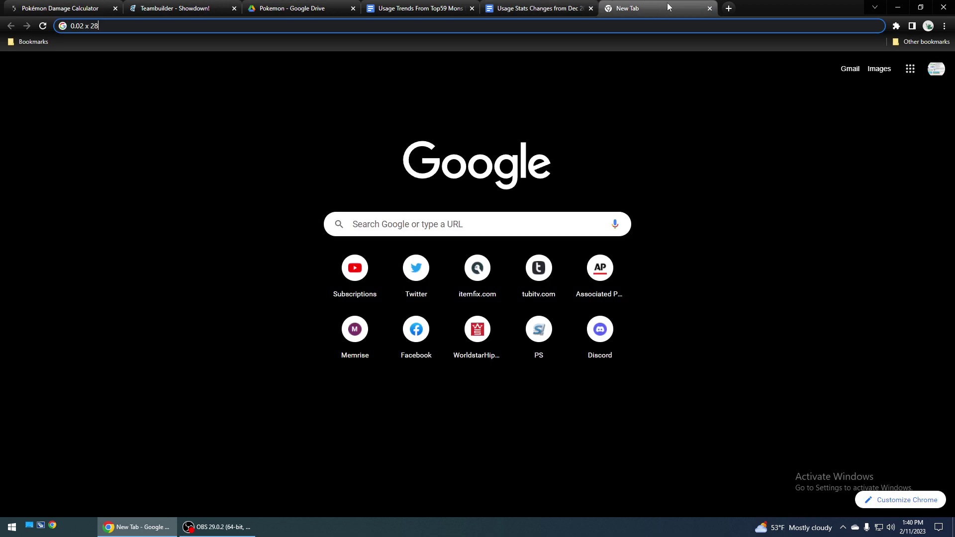
left_click(710, 9)
left_click(174, 9)
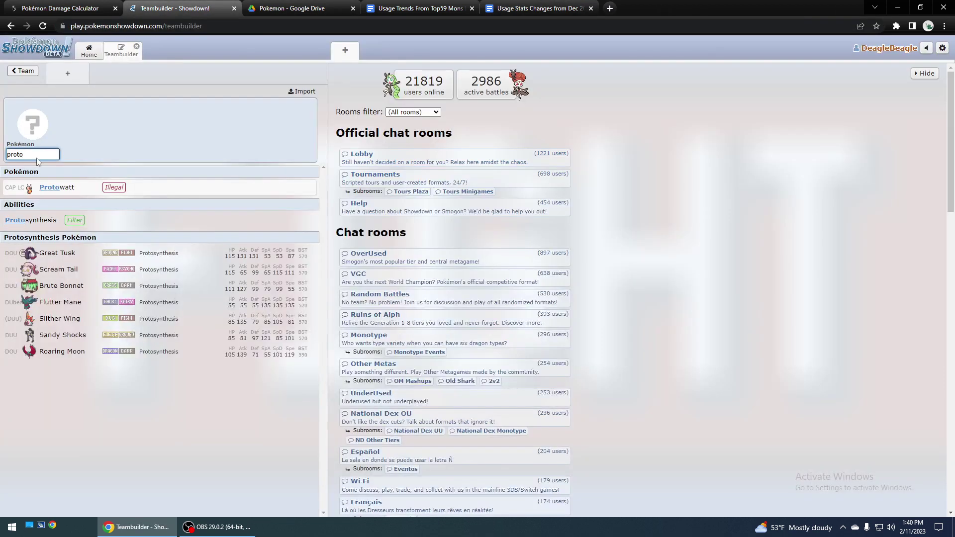
key("ctrl+a")
type("swif")
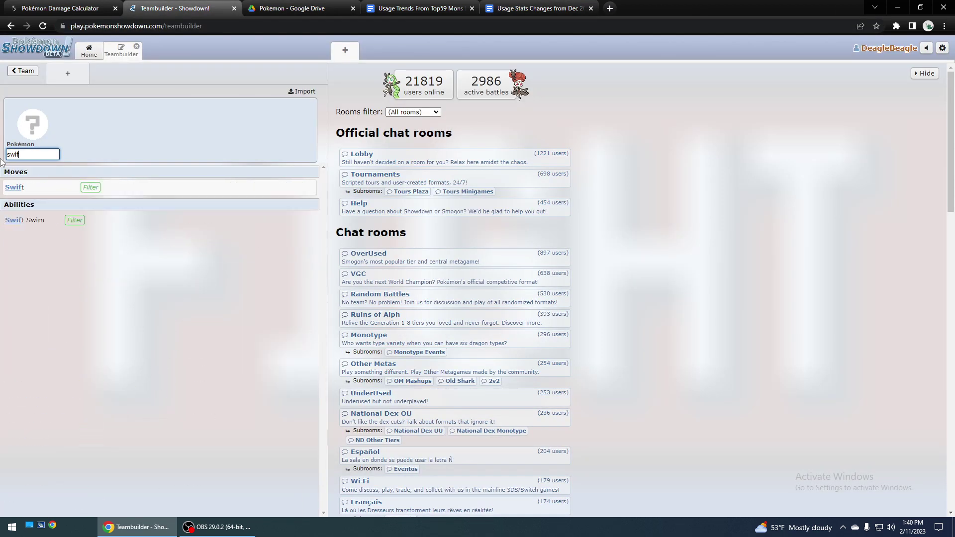
type("t")
left_click(97, 221)
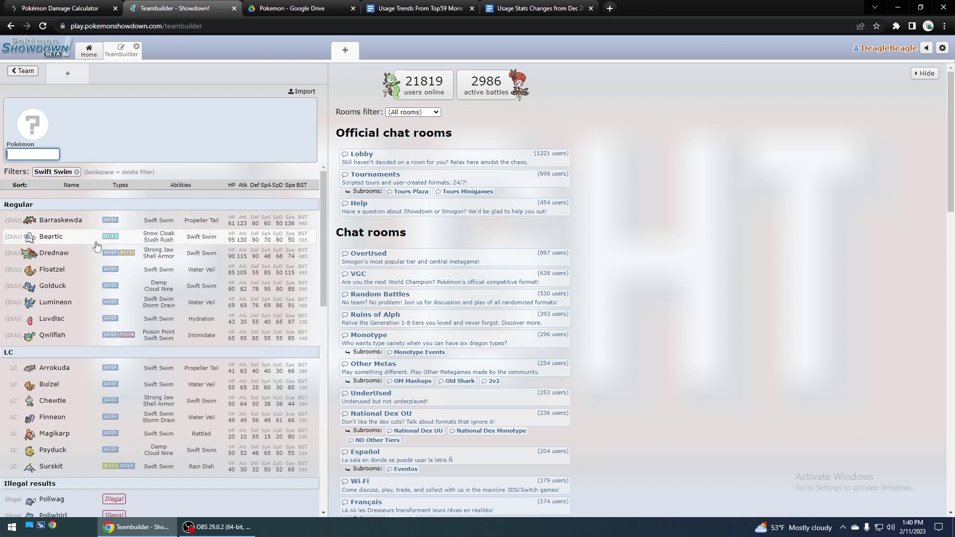
Step: Add Drednaw to the team with 252 Speed EVs, a Jolly nature and 252 Attack EVs
left_click(165, 255)
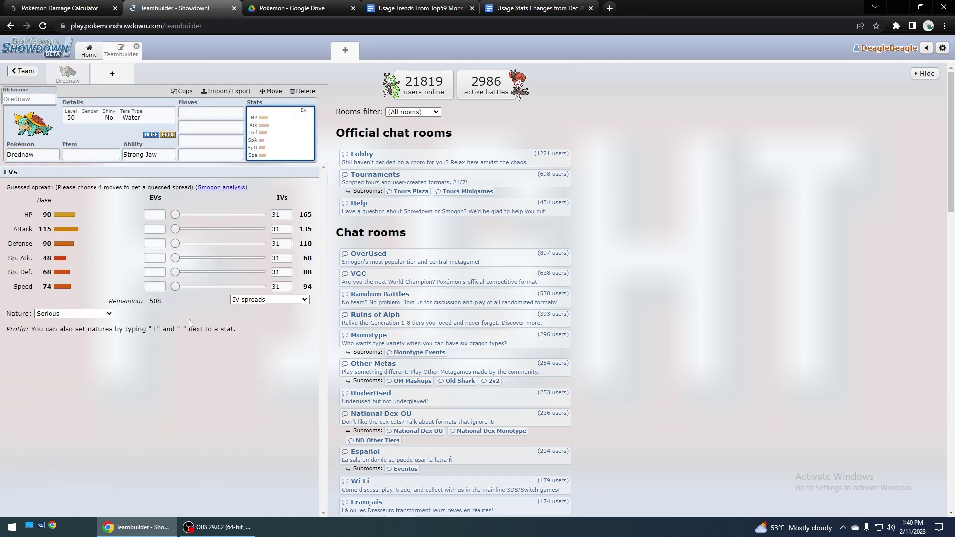
left_click_drag(173, 287, 20, 313)
left_click(75, 313)
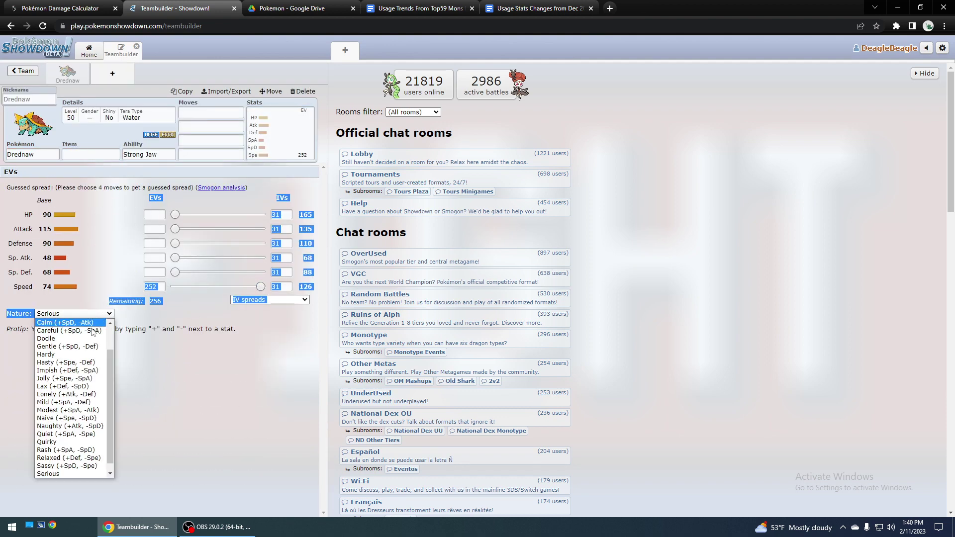
left_click(75, 378)
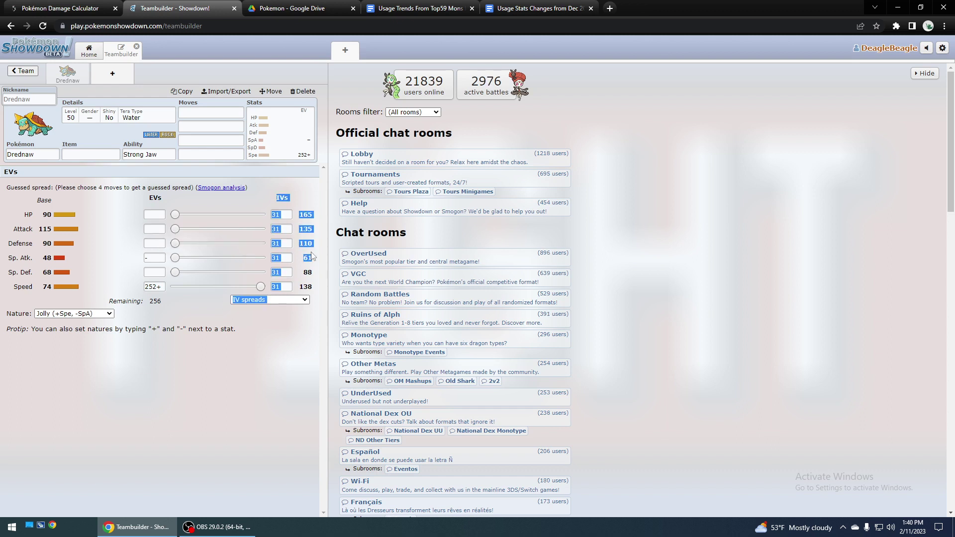
left_click_drag(175, 229, 260, 229)
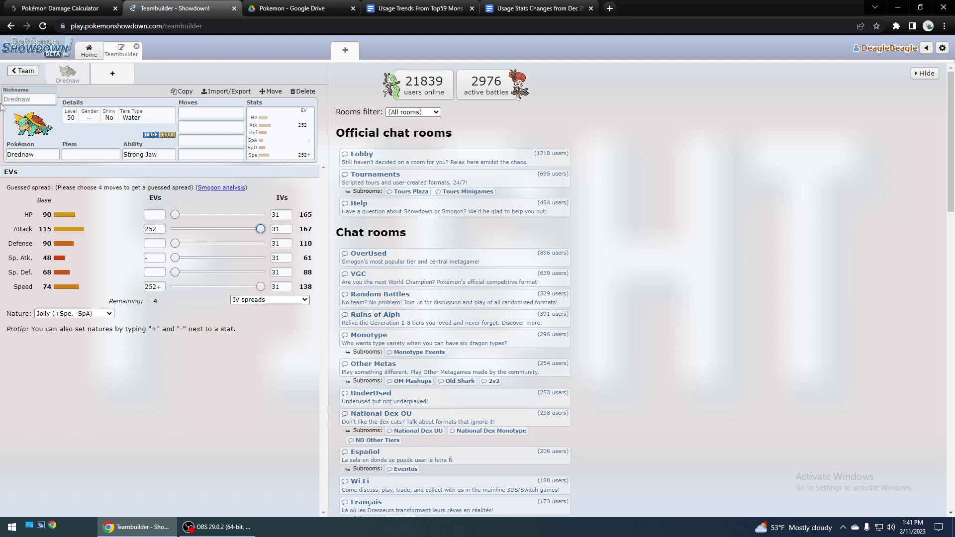
Step: Open a second Pokémon slot on the team and filter its list by the Swift Swim ability
left_click(127, 78)
type("swift")
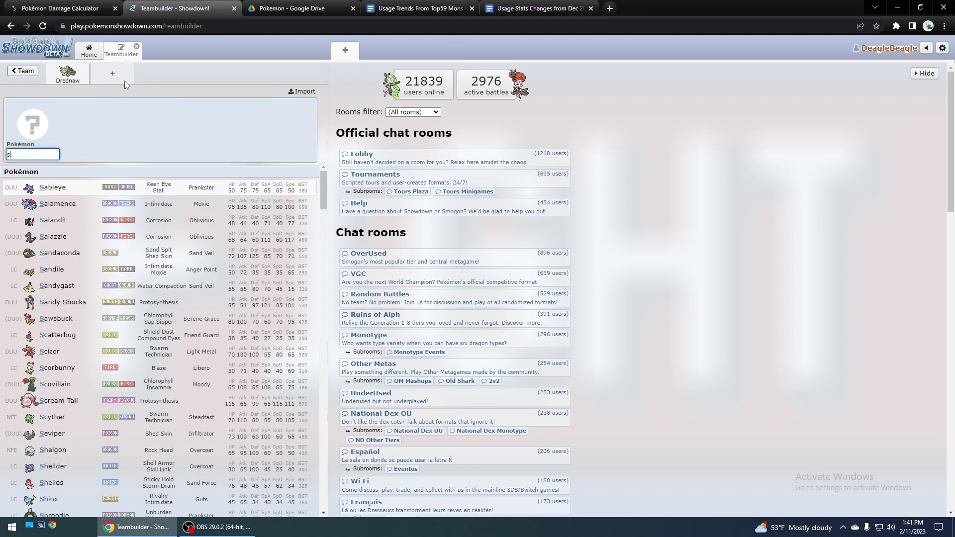
left_click(189, 219)
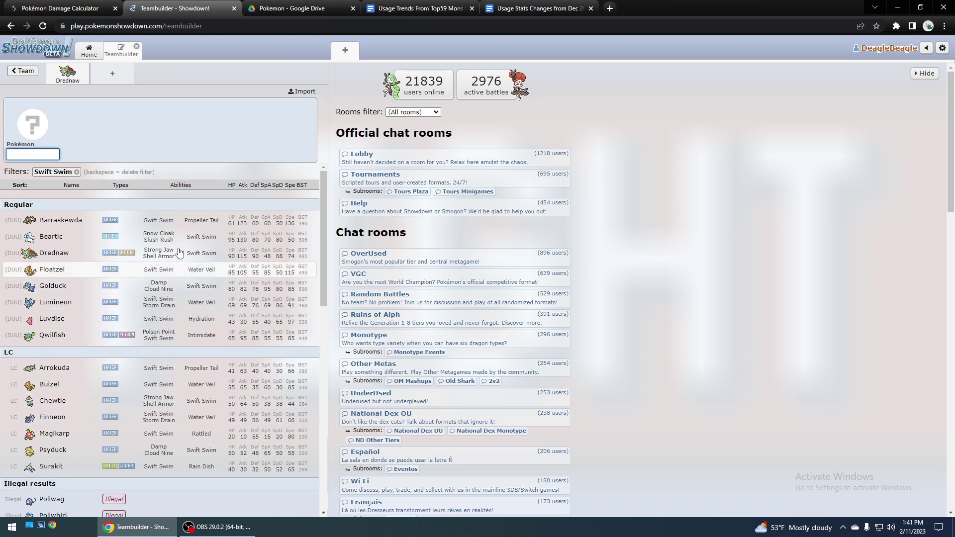
Step: Return to the A-Z usage trends document and check the Dragapult entry
left_click(337, 6)
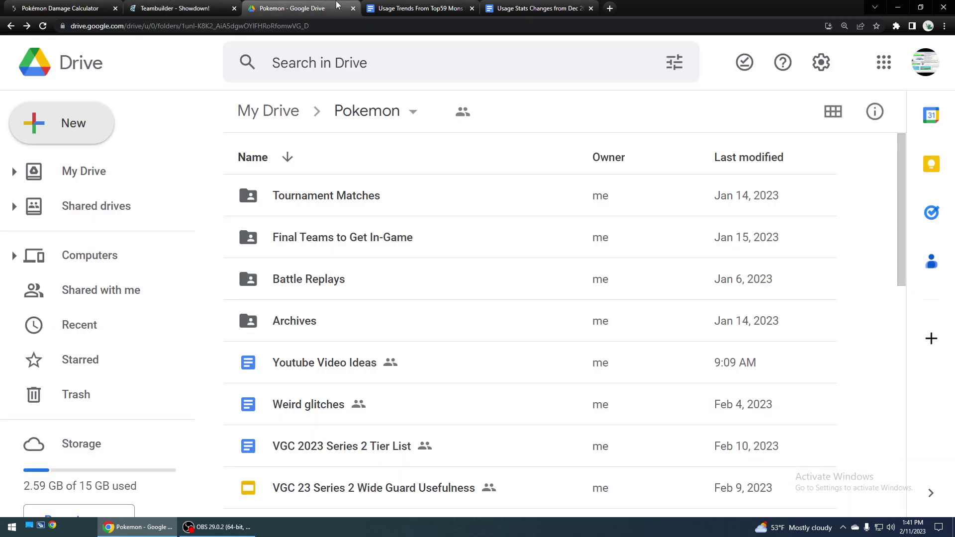
left_click(418, 8)
left_click(361, 432)
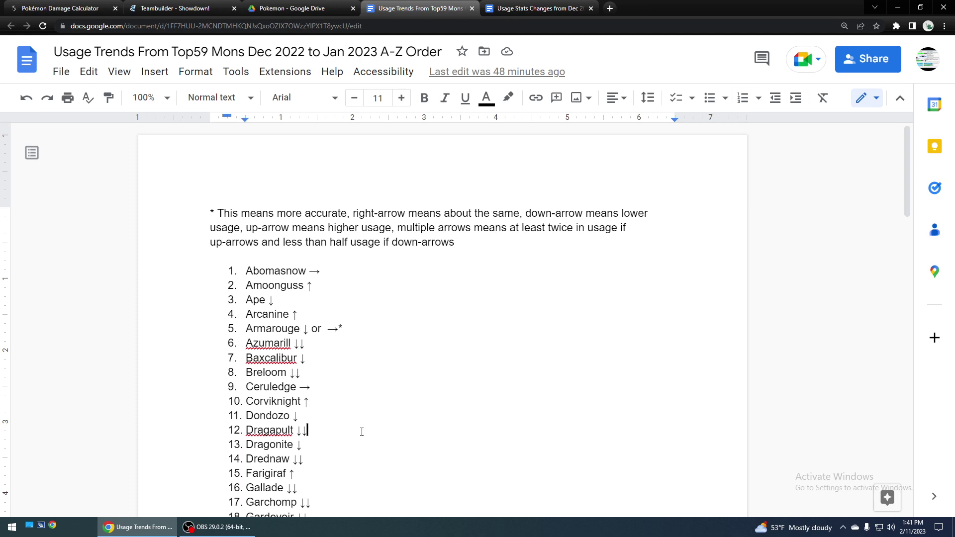
Step: Switch to the Usage Stats Changes document and review the trend entries from Tyranitar through Pawmot
left_click(499, 6)
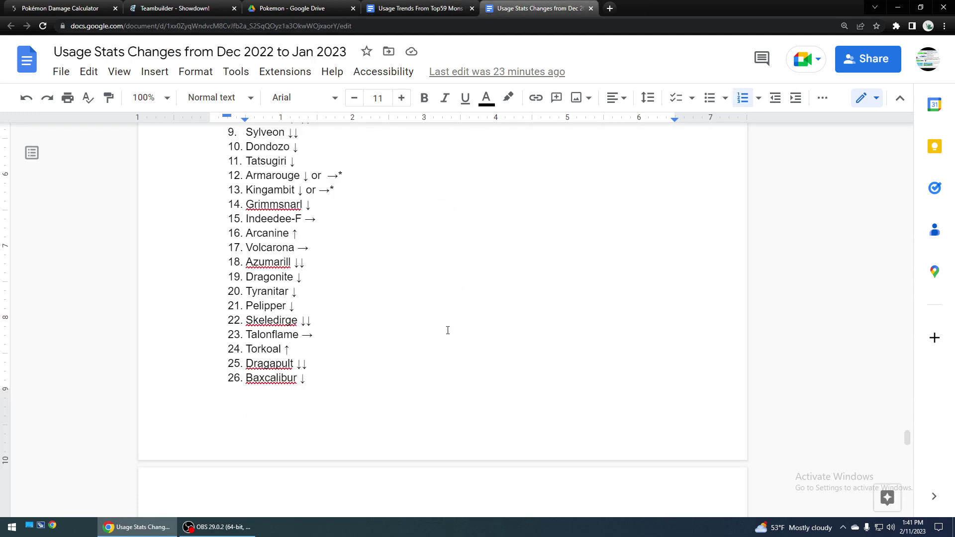
left_click(359, 314)
left_click(359, 312)
left_click(294, 340)
scroll(309, 353, "down", 6)
scroll(325, 356, "up", 2)
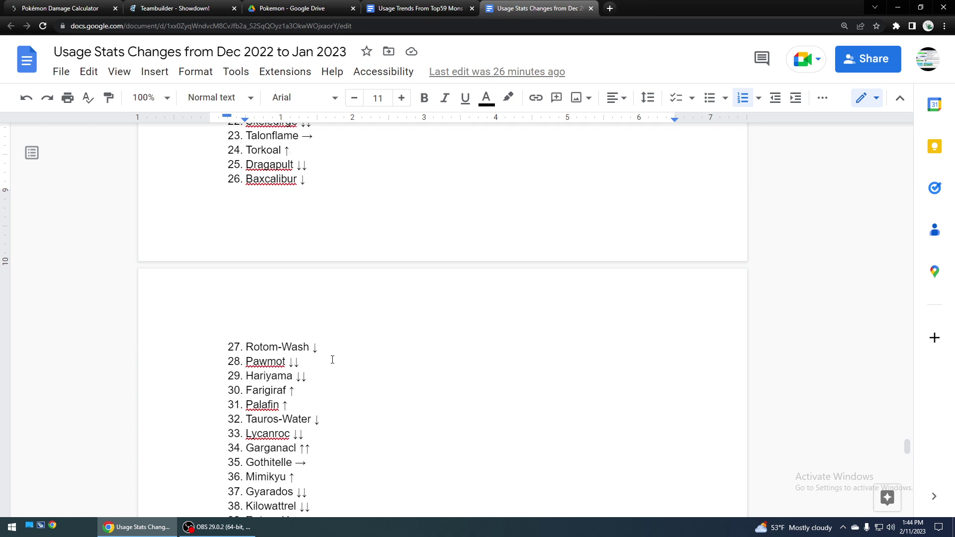
left_click(332, 360)
left_click(332, 354)
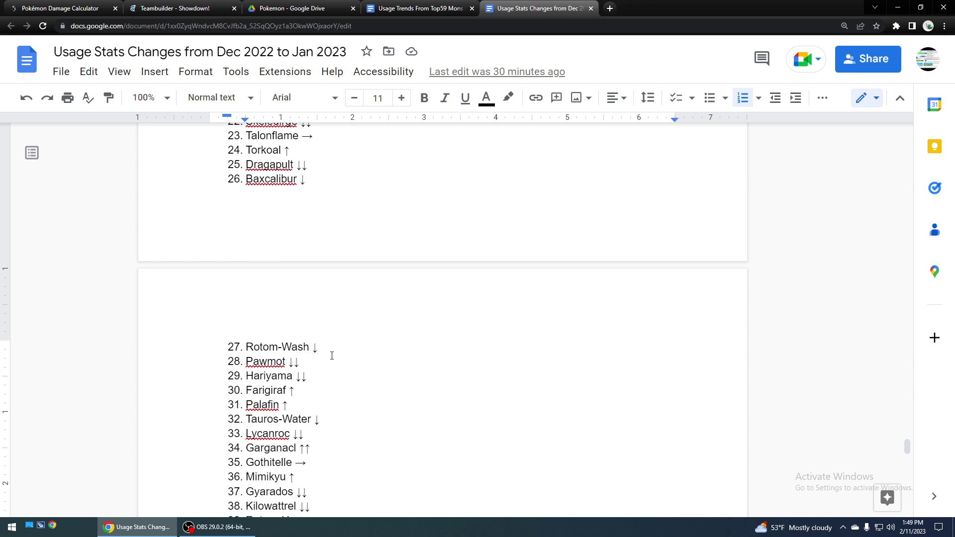
Step: Continue reviewing the usage trend entries from Hariyama down to Kilowattrel
scroll(333, 345, "down", 2)
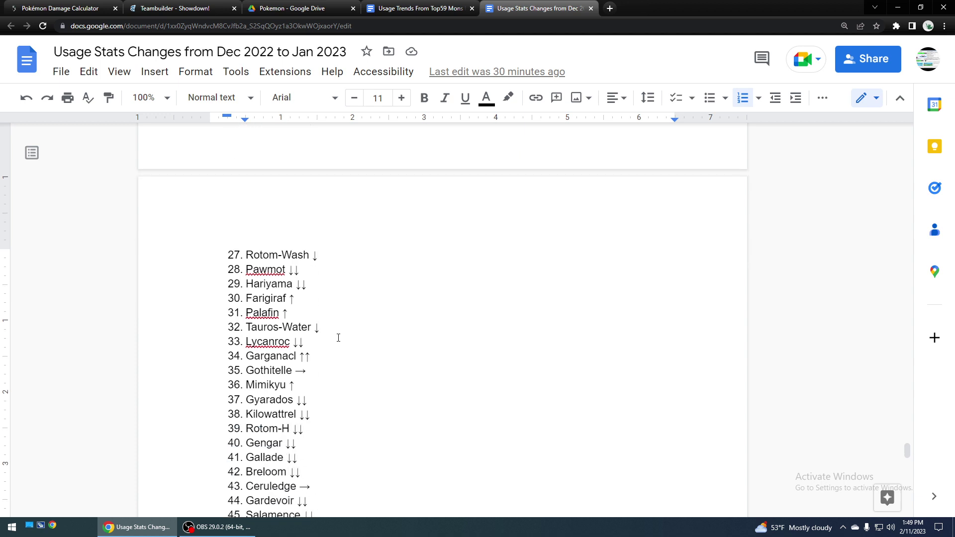
left_click(304, 374)
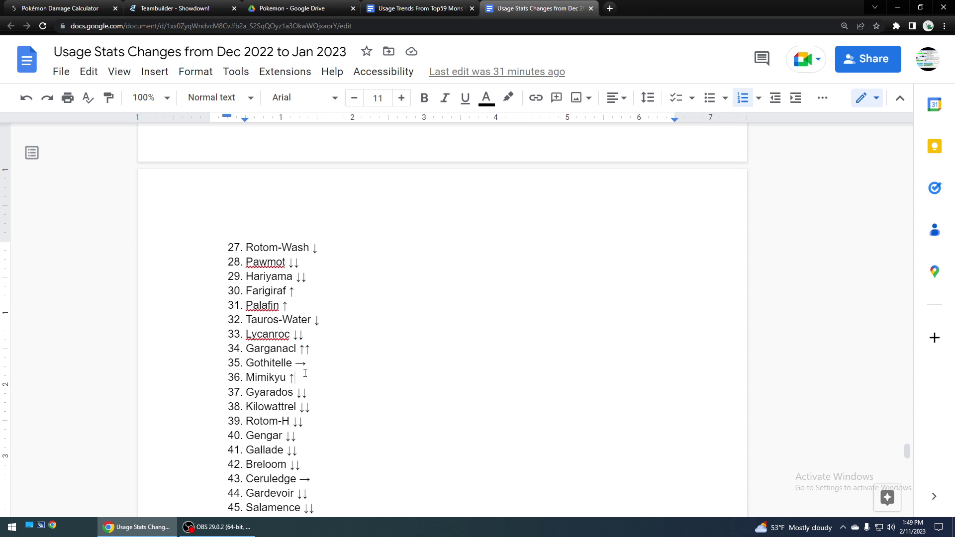
scroll(304, 372, "down", 3)
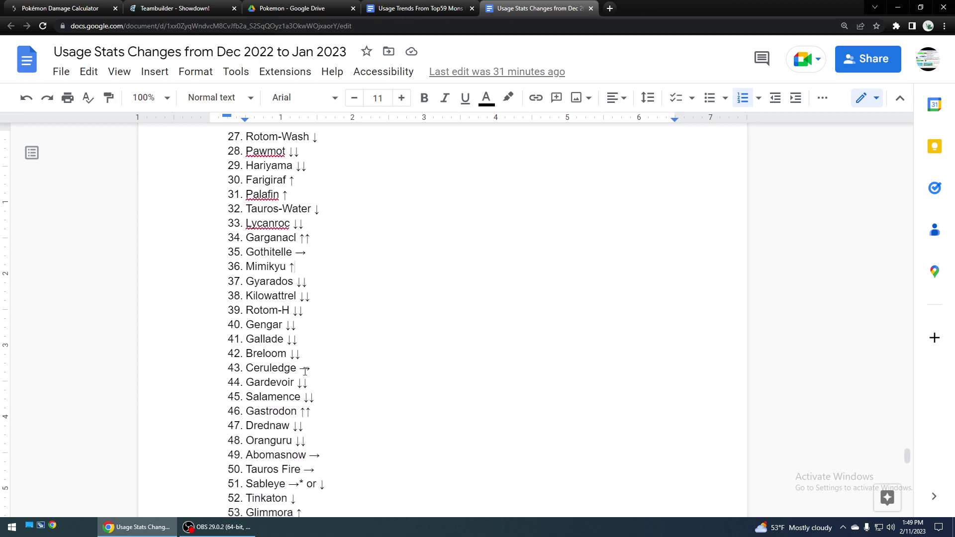
left_click(318, 265)
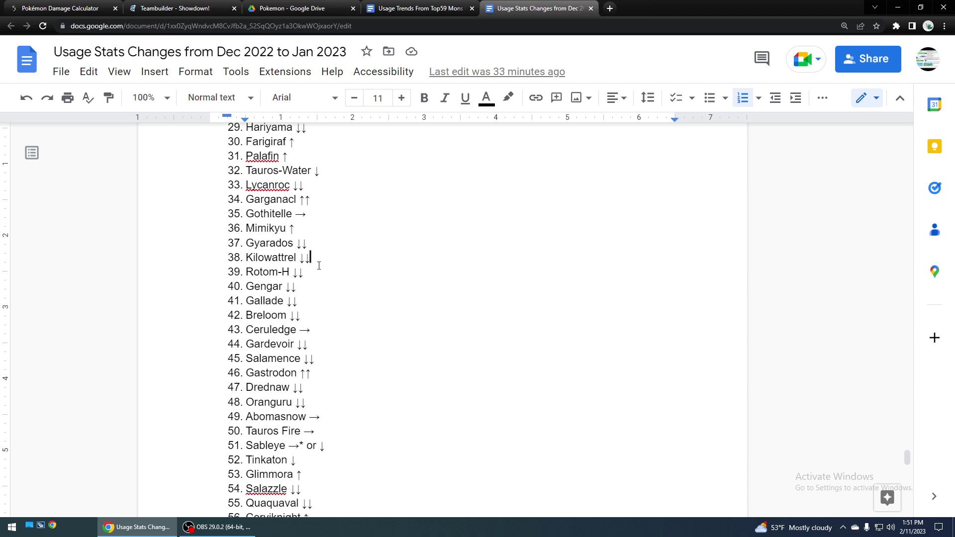
Step: Review the remaining usage trend entries from Rotom-H down to Corviknight
left_click(292, 287)
scroll(382, 326, "down", 1)
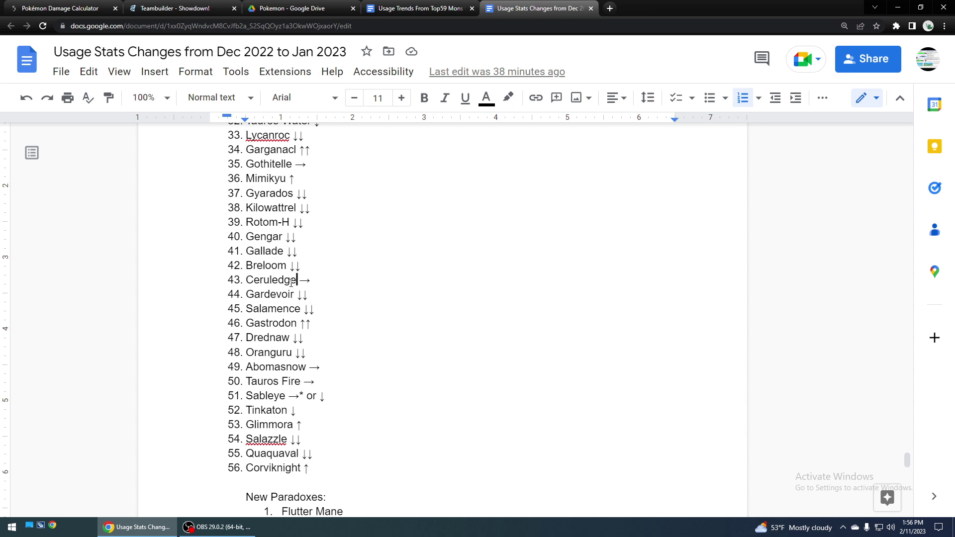
left_click(346, 393)
scroll(343, 350, "down", 3)
left_click(334, 295)
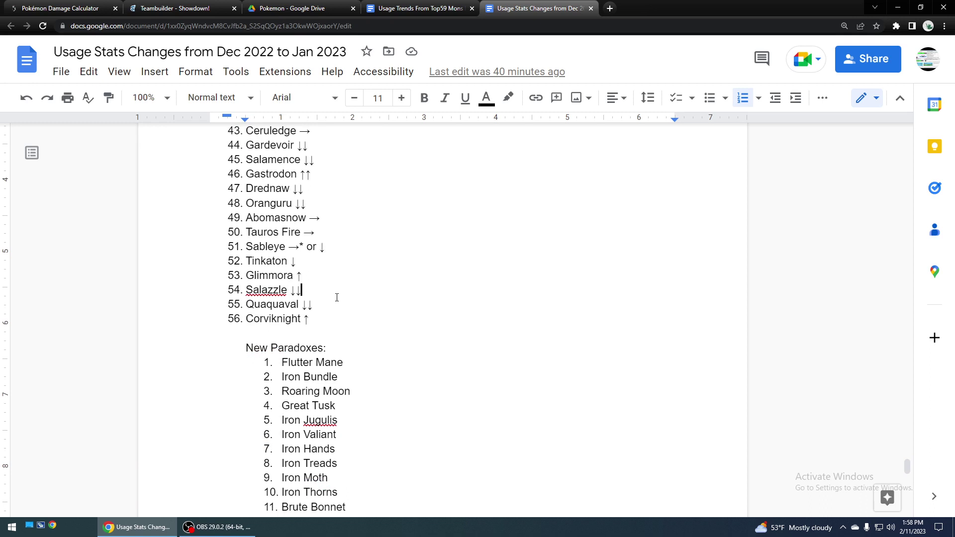
left_click(331, 305)
Step: Read through the New Paradoxes list from Flutter Mane to Slither Wing
scroll(332, 305, "down", 4)
scroll(332, 298, "up", 2)
scroll(332, 293, "down", 3)
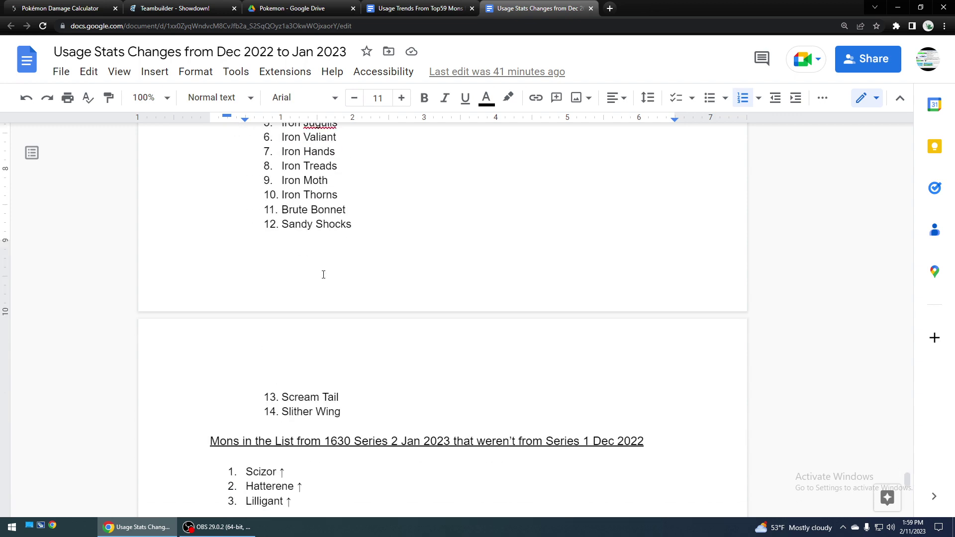
scroll(332, 285, "up", 1)
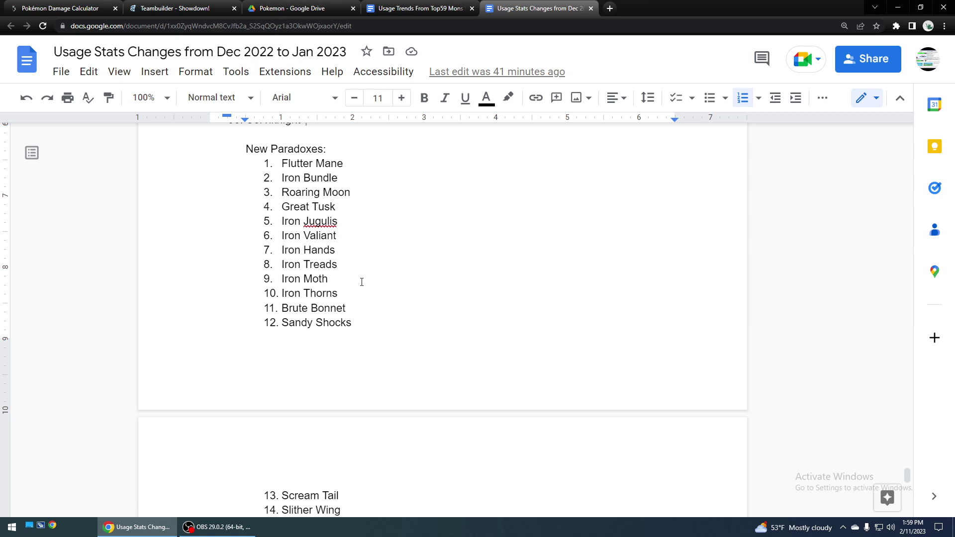
scroll(362, 282, "down", 3)
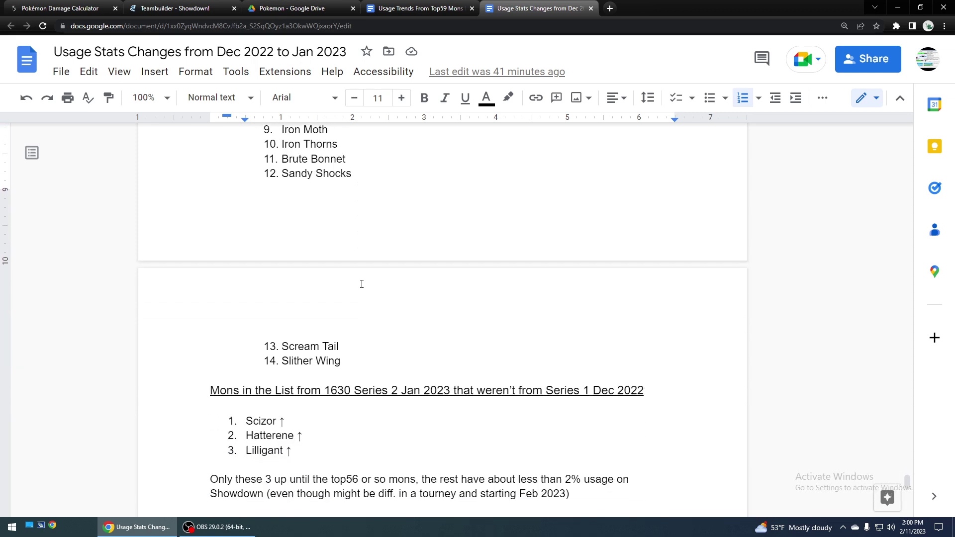
scroll(366, 281, "down", 1)
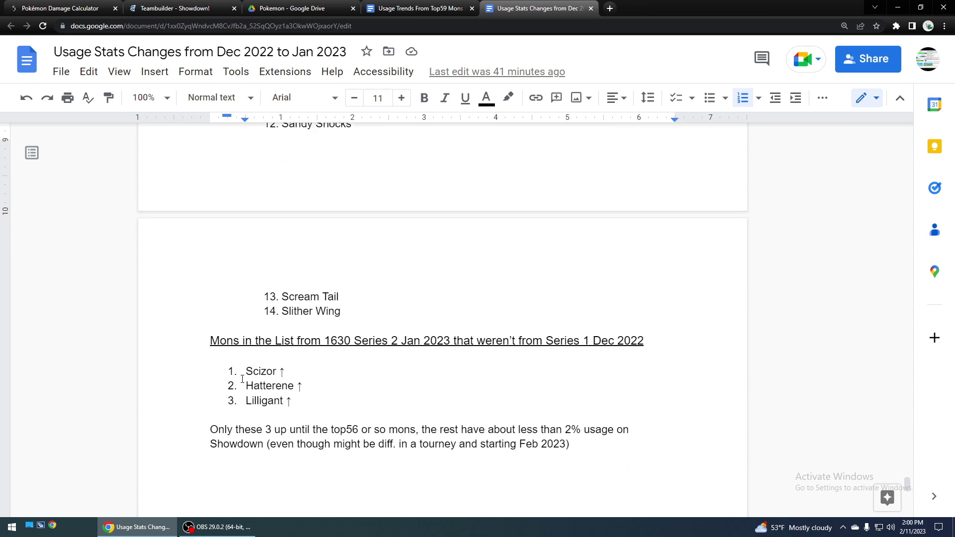
Step: Examine the Series 2 newcomers Scizor, Hatterene and Lilligant and the closing note on the remaining mons' usage
left_click_drag(244, 371, 300, 408)
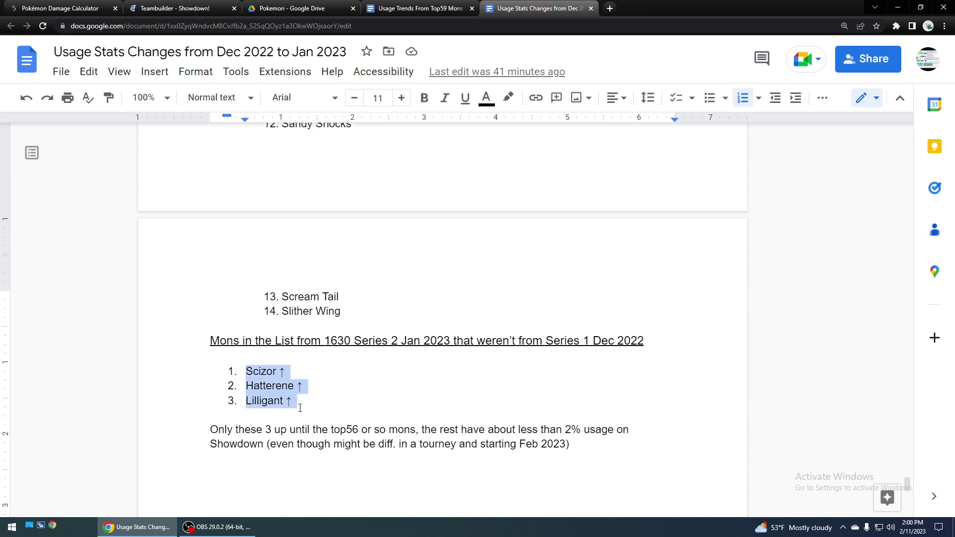
left_click(298, 402)
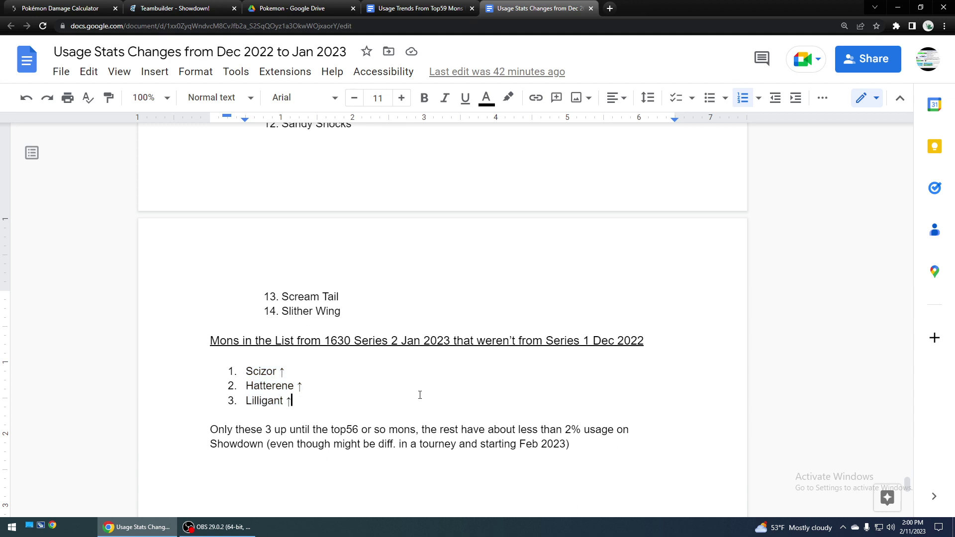
scroll(374, 385, "down", 2)
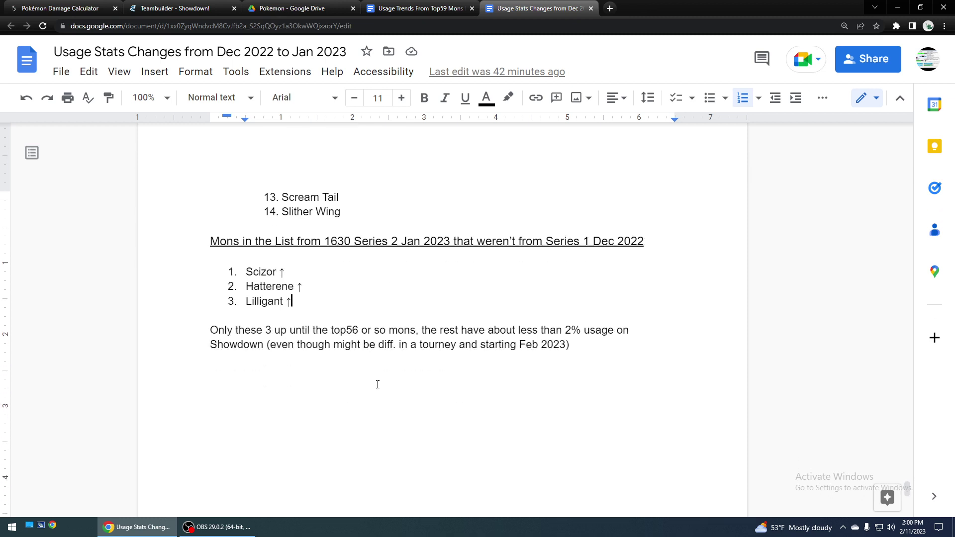
scroll(616, 366, "up", 1)
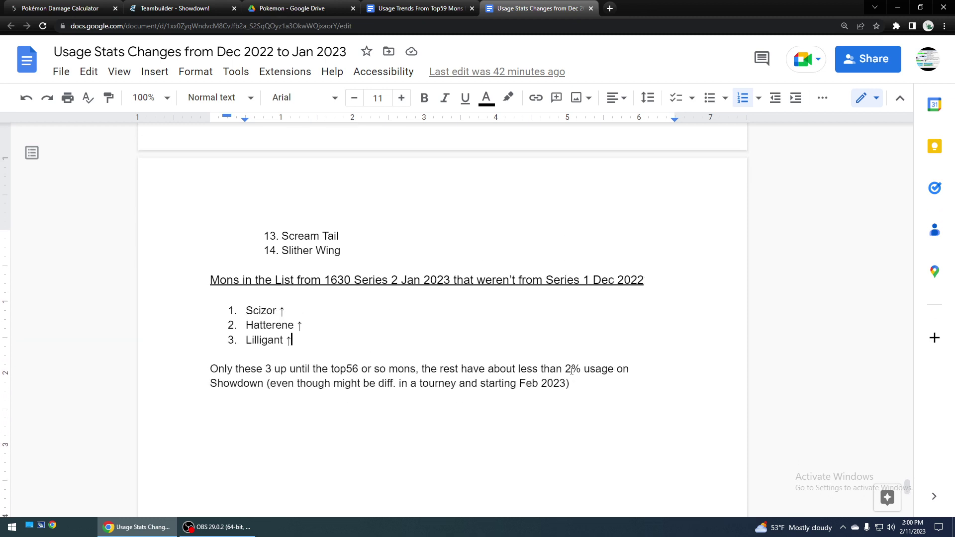
Step: Check the arrow legend in the A-Z usage trends document and the notation notes in the Usage Stats Changes document
left_click(420, 8)
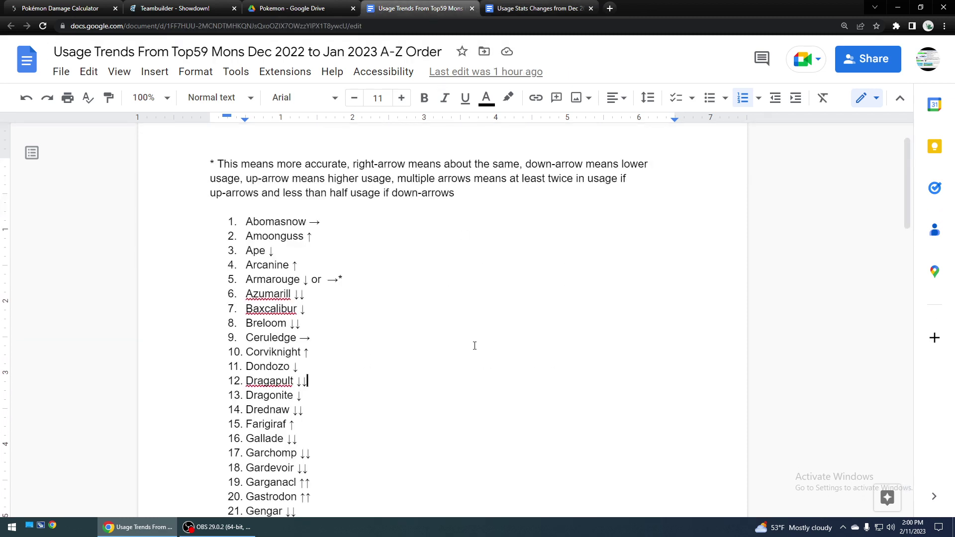
scroll(475, 343, "up", 1)
scroll(477, 338, "down", 1)
scroll(477, 338, "down", 1)
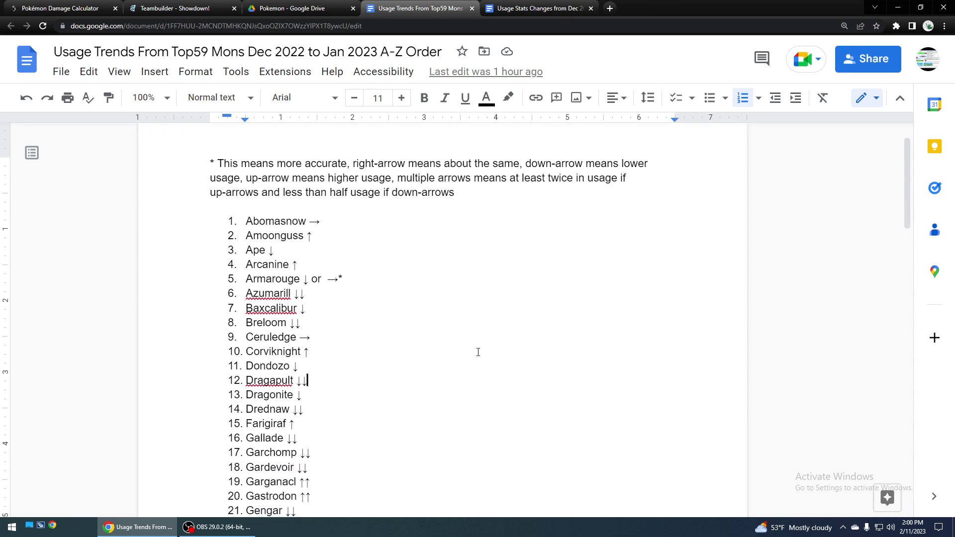
left_click(580, 8)
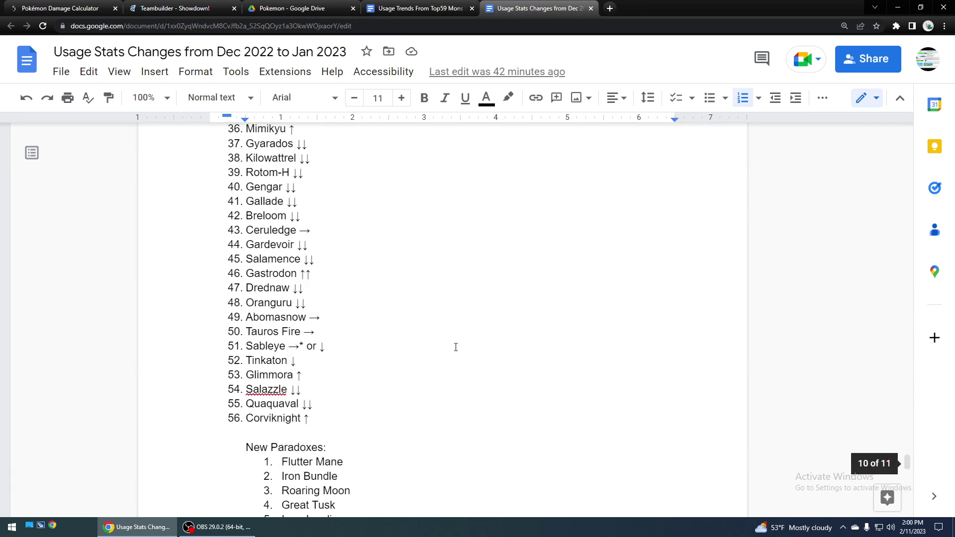
scroll(455, 346, "up", 15)
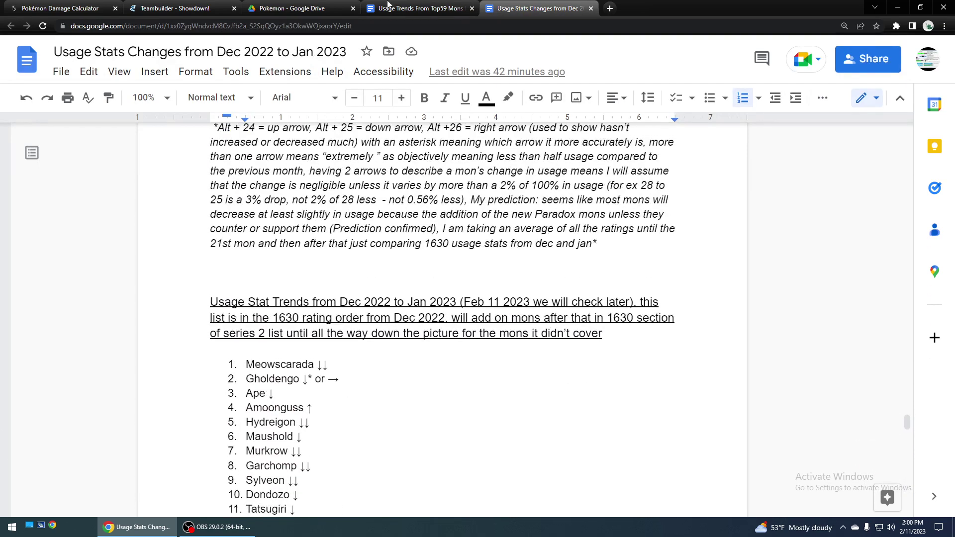
Step: Go back to the A-Z usage trends document and look through its list from Abomasnow to Volcarona
left_click(388, 4)
scroll(367, 388, "down", 1)
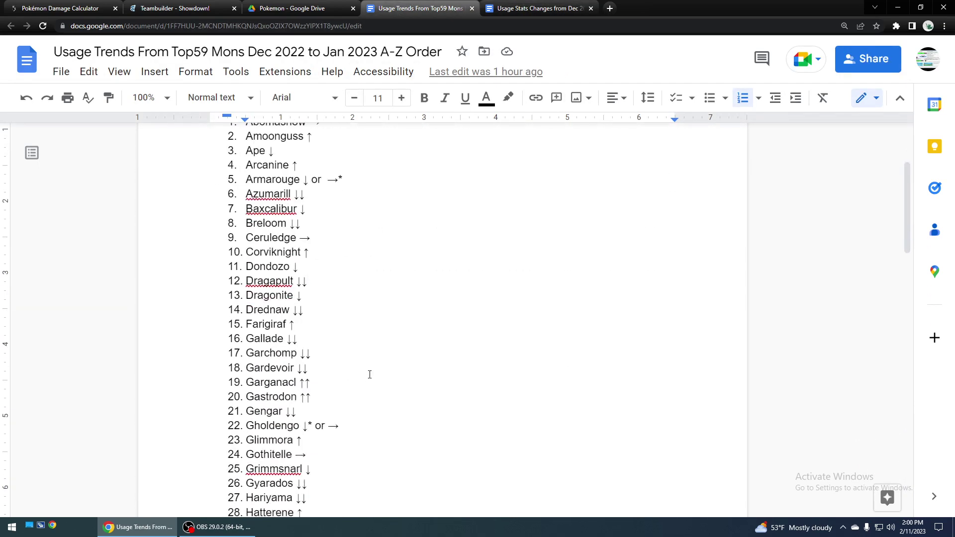
scroll(370, 374, "up", 2)
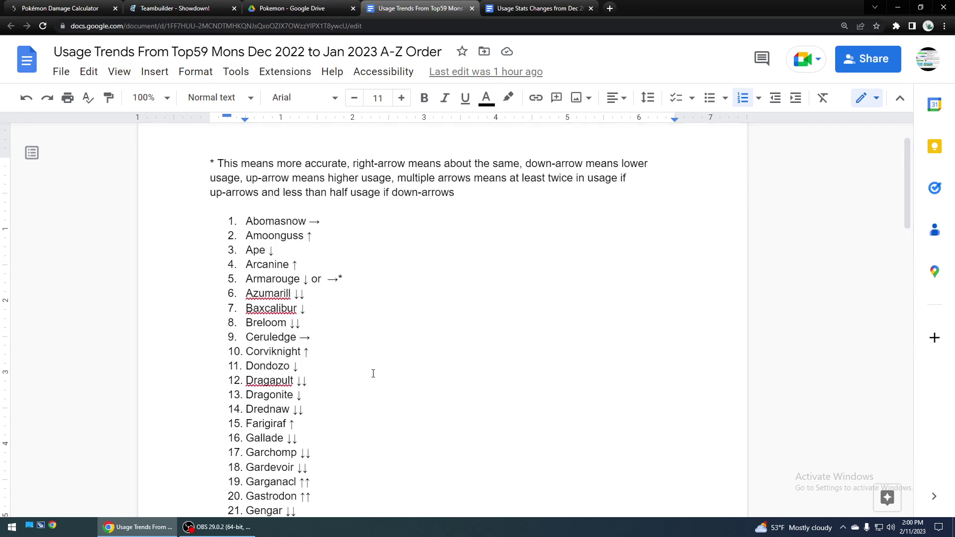
scroll(374, 371, "down", 1)
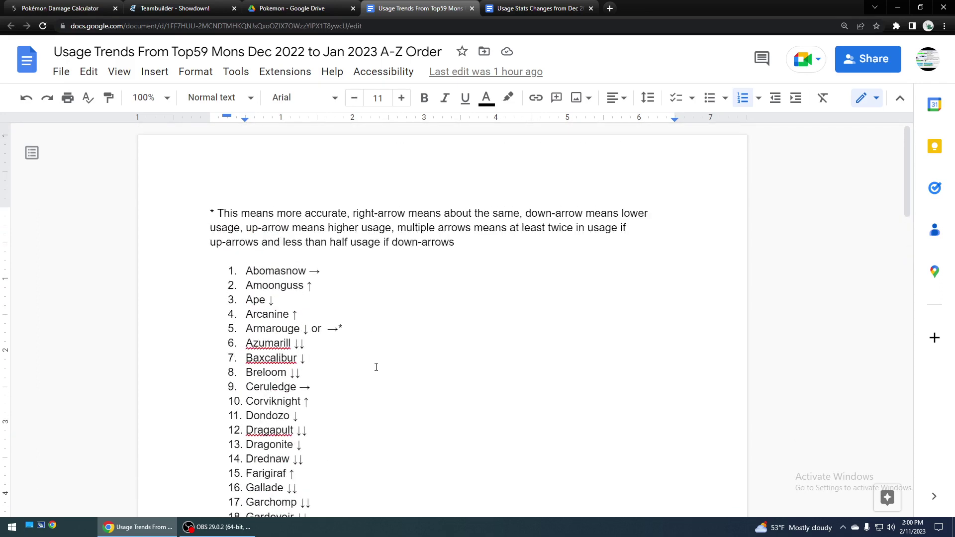
scroll(376, 368, "down", 1)
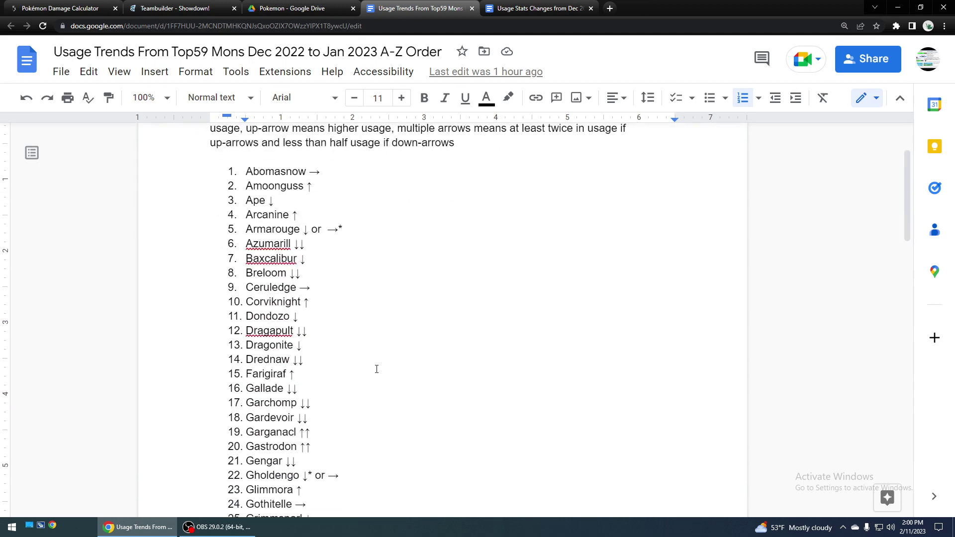
scroll(377, 369, "up", 1)
scroll(375, 373, "down", 5)
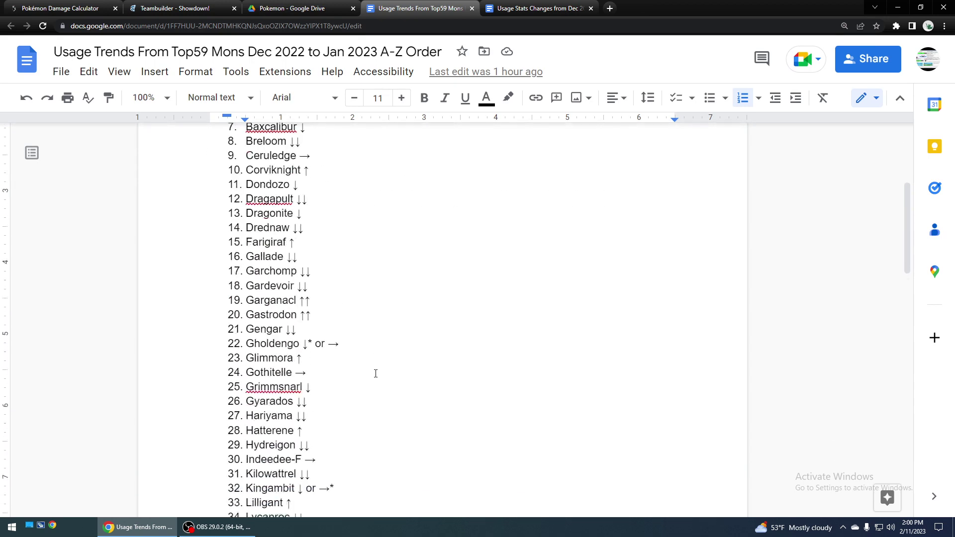
scroll(375, 373, "down", 5)
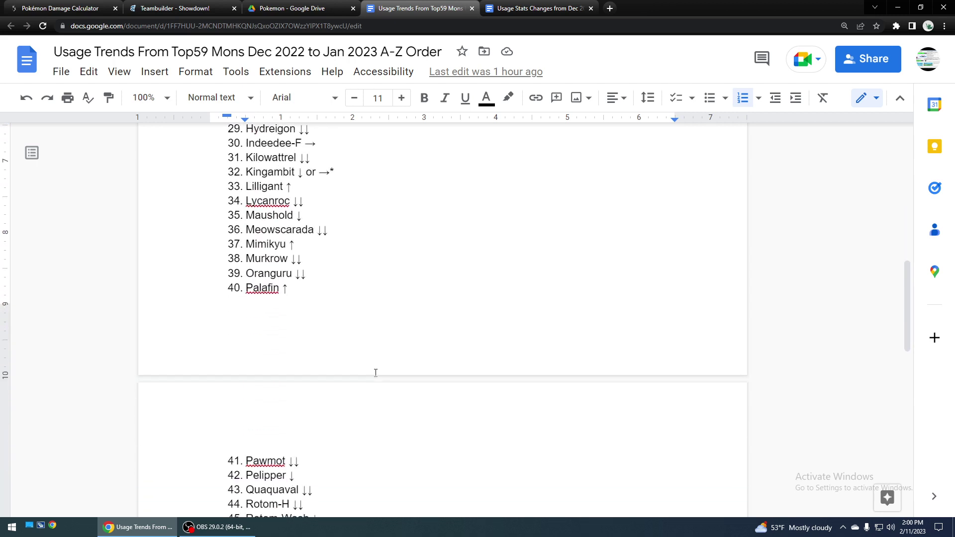
scroll(377, 368, "down", 5)
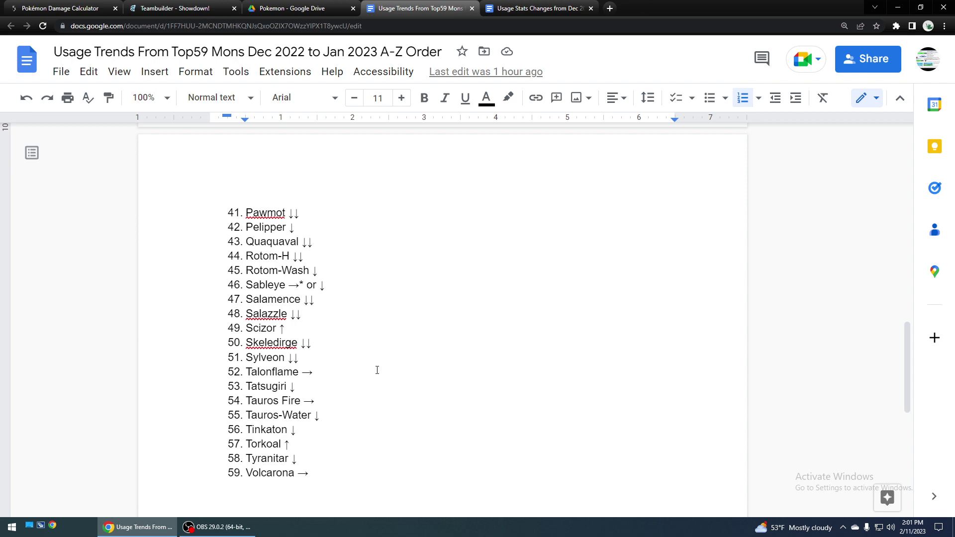
Step: Return to the start of the A-Z list and re-examine the entries from Abomasnow to Lycanroc
scroll(382, 367, "up", 15)
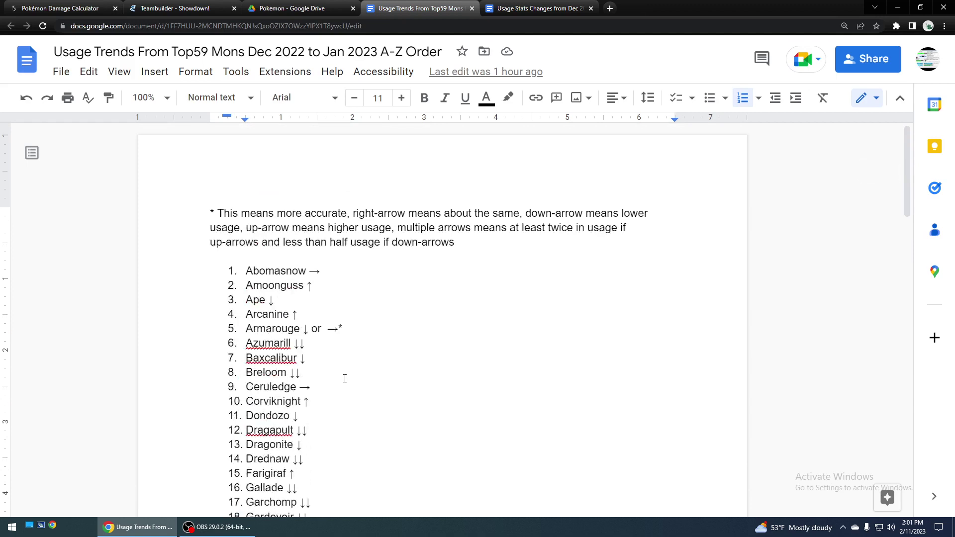
scroll(338, 275, "down", 2)
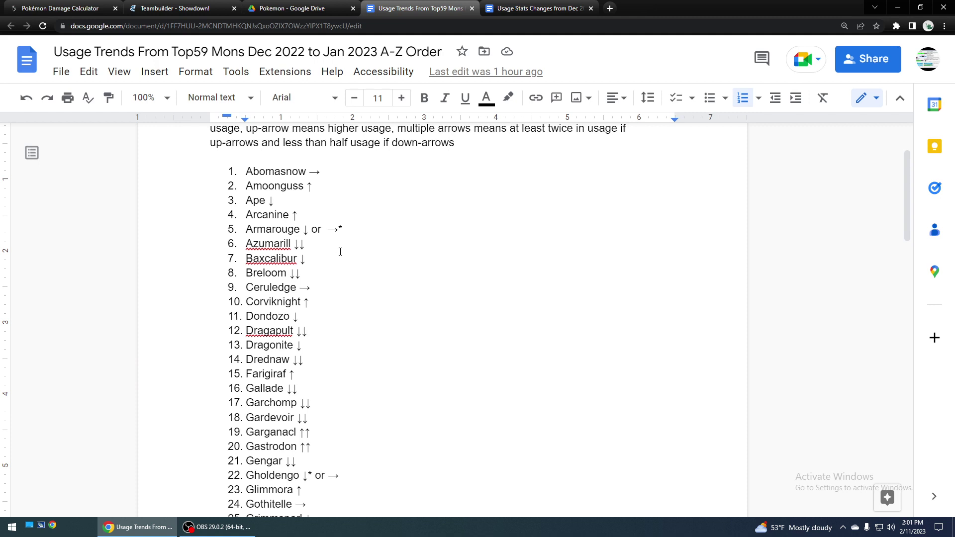
scroll(350, 261, "down", 3)
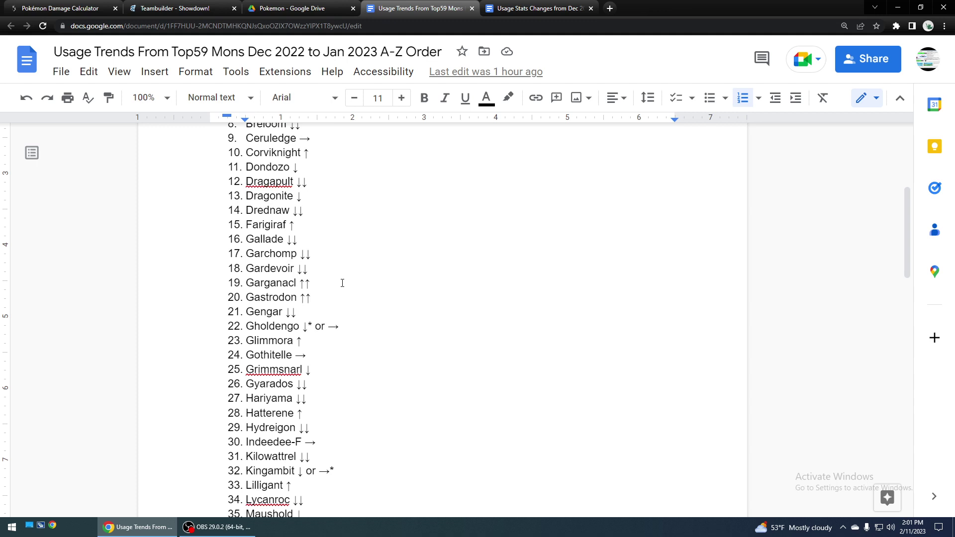
scroll(343, 283, "up", 3)
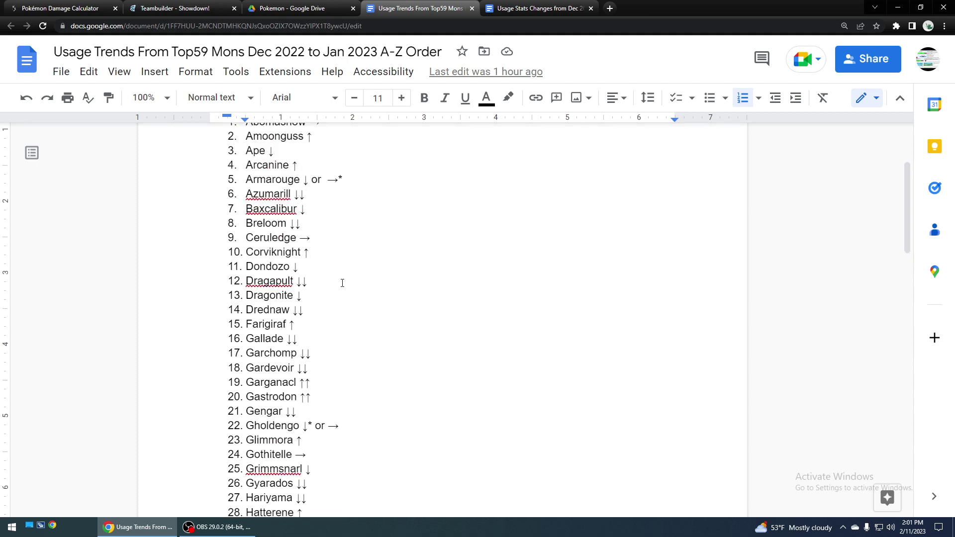
scroll(342, 283, "down", 3)
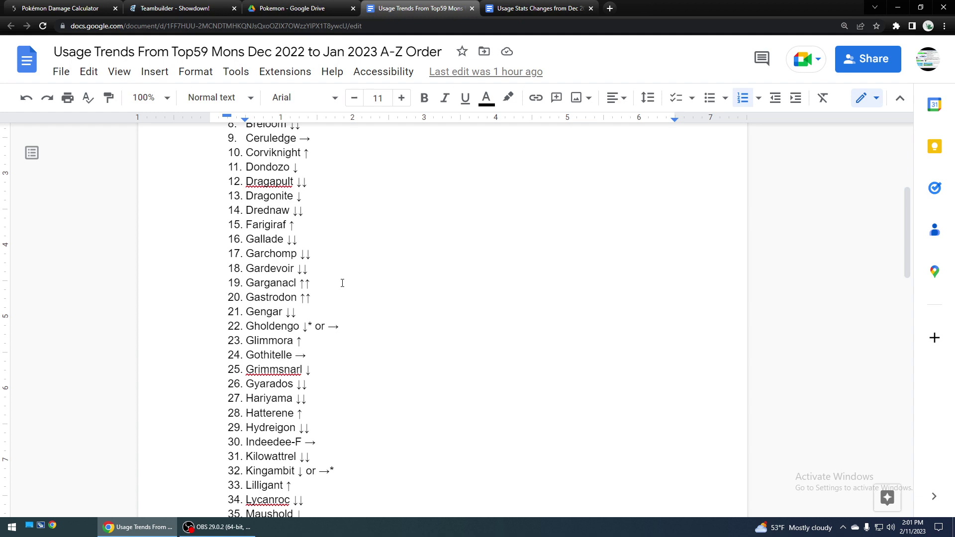
scroll(422, 318, "up", 3)
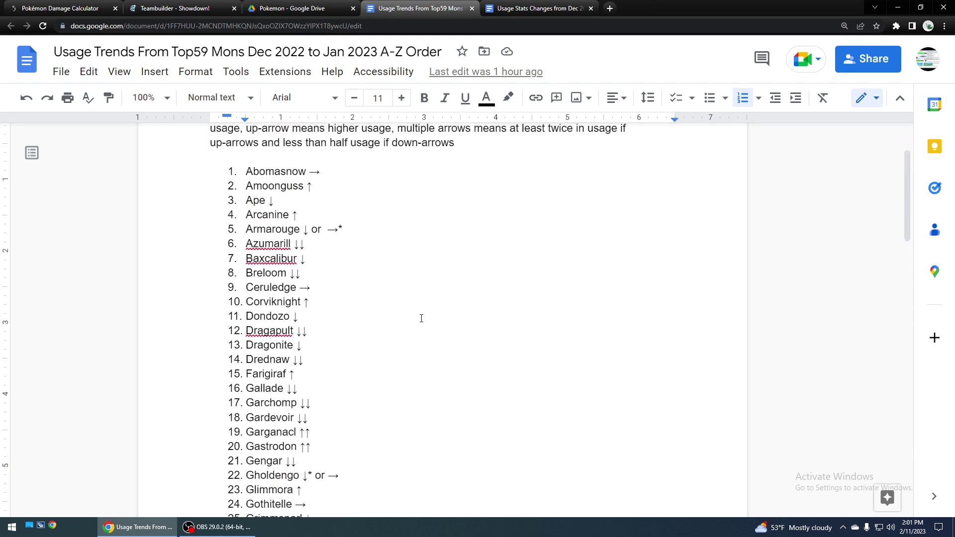
Step: Skim the complete A-Z list once more, then recheck the entries from its beginning through Palafin
scroll(420, 315, "down", 5)
scroll(420, 314, "down", 10)
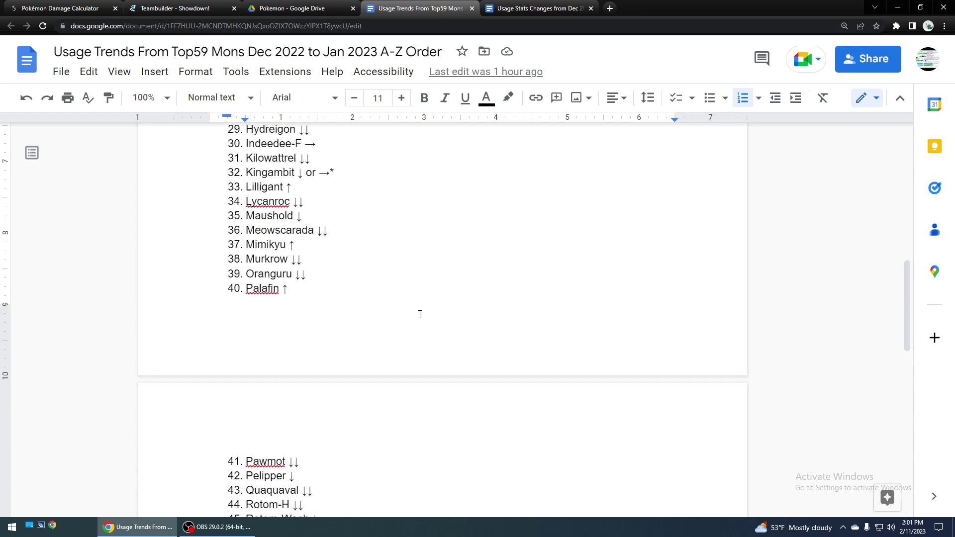
scroll(419, 313, "up", 3)
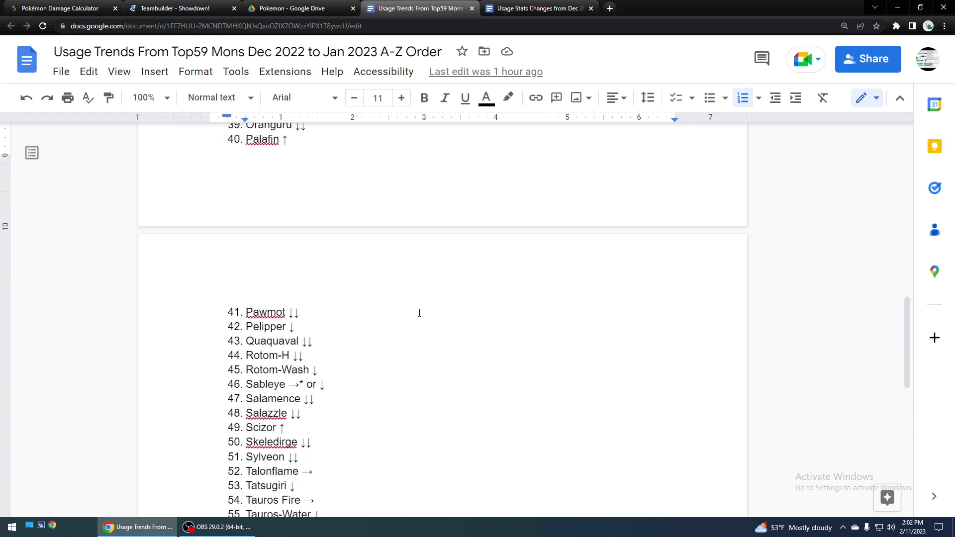
scroll(420, 313, "down", 2)
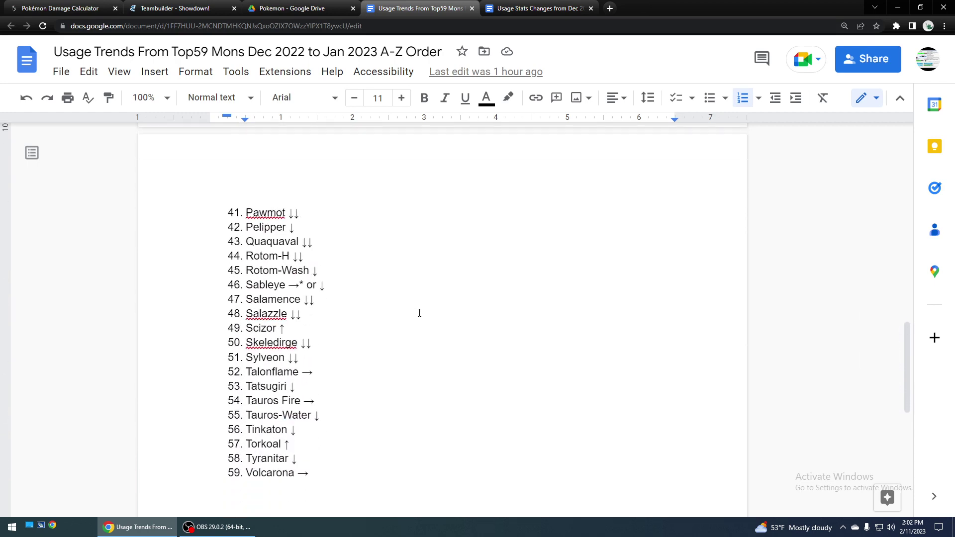
scroll(419, 312, "up", 15)
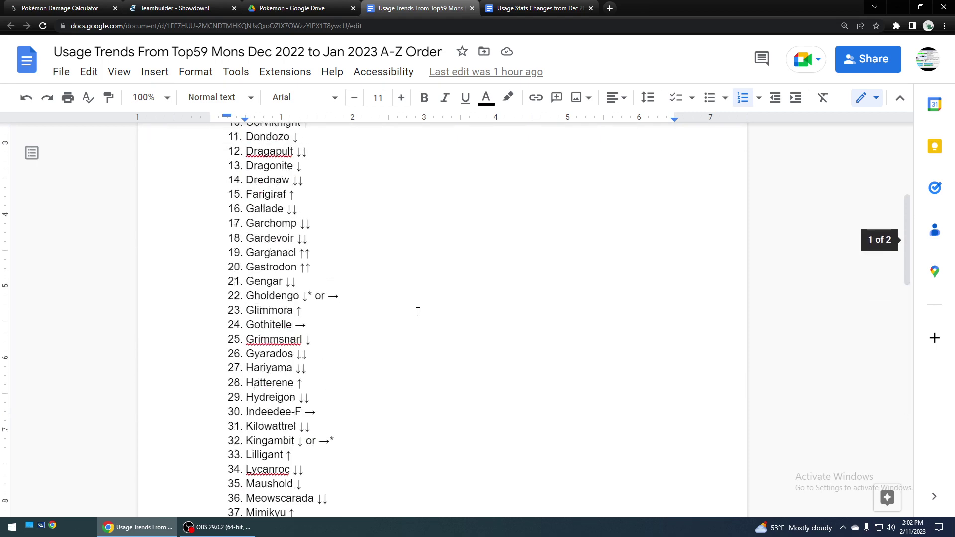
scroll(417, 312, "down", 2)
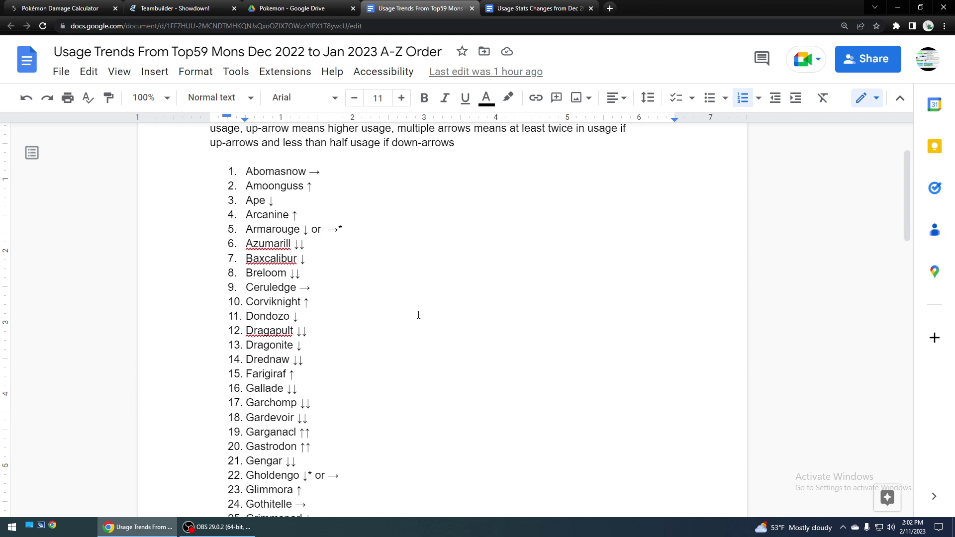
scroll(599, 220, "down", 6)
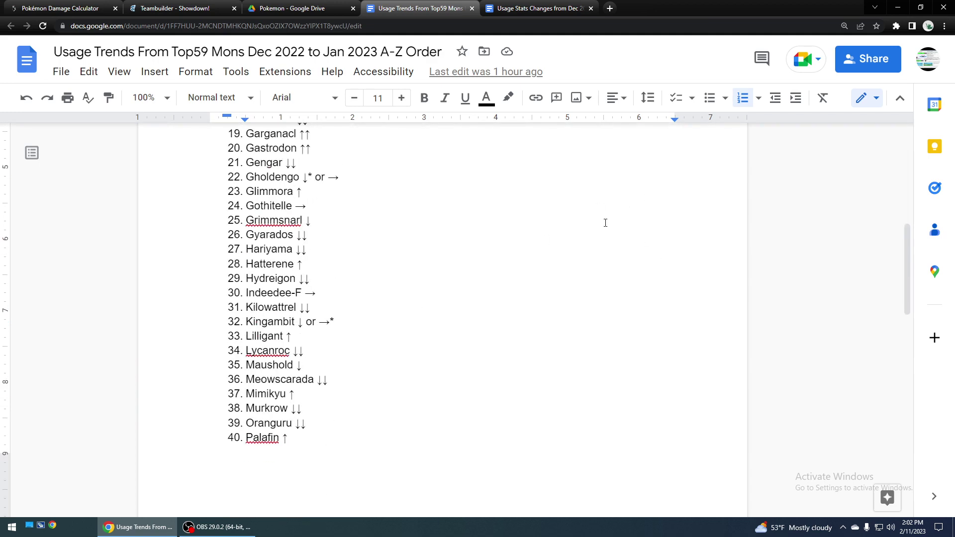
Step: Switch to the Usage Stats Changes document and view its final section on mons absent from Series 1 Dec 2022
left_click(547, 10)
left_click(458, 5)
left_click(534, 8)
scroll(483, 216, "down", 20)
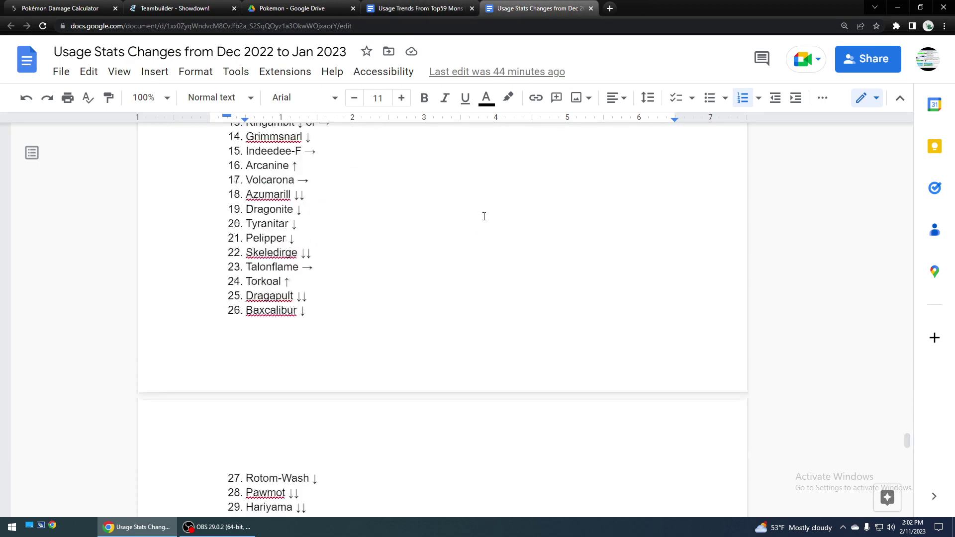
scroll(341, 434, "down", 5)
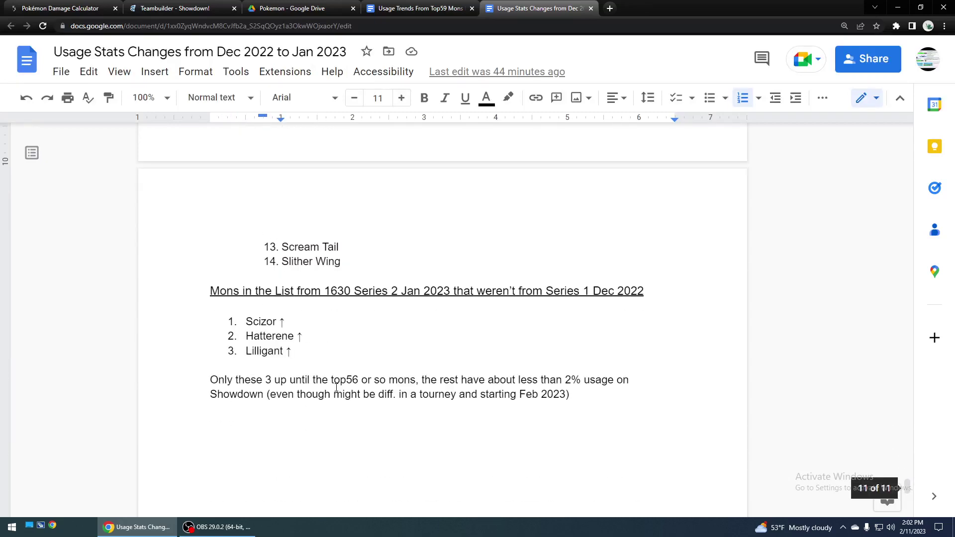
Step: Add the line "Mons I expect to decrease in usage:" below the closing note about the Series 2 newcomers
left_click(298, 439)
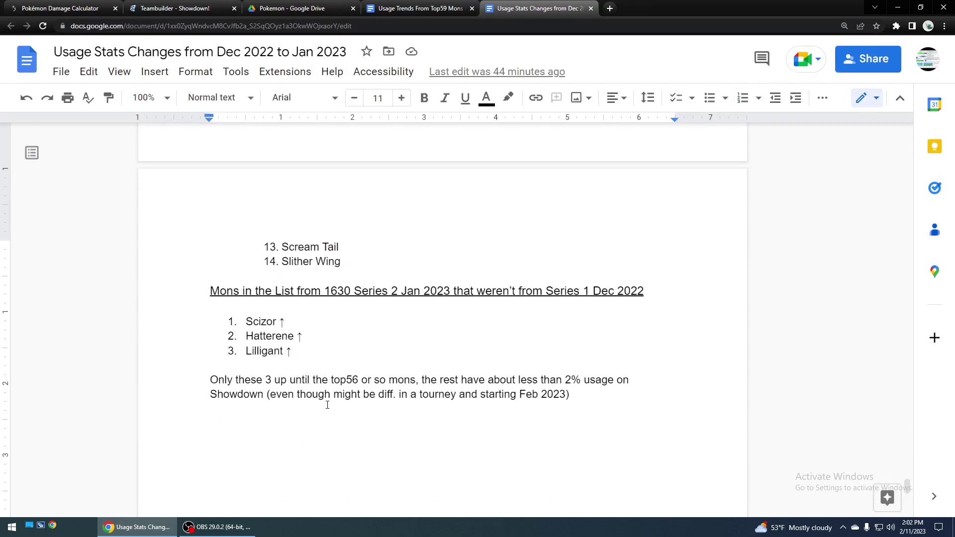
type("Mons I expect t")
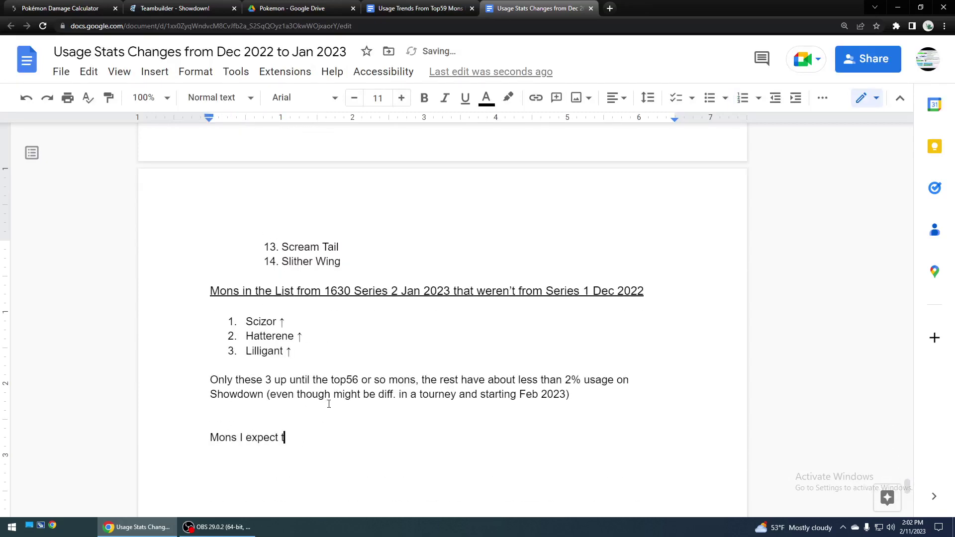
type("o decrease in usage:")
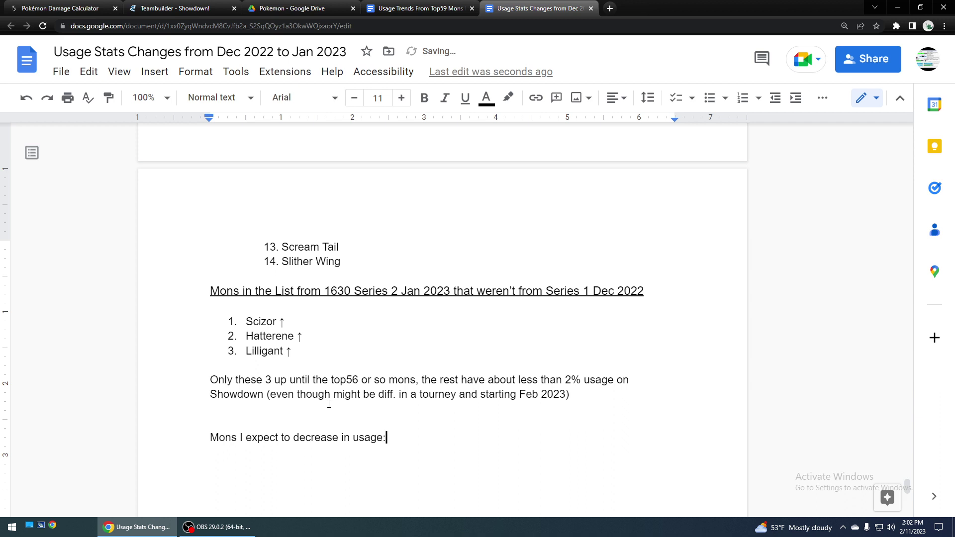
key("Return")
key("Return")
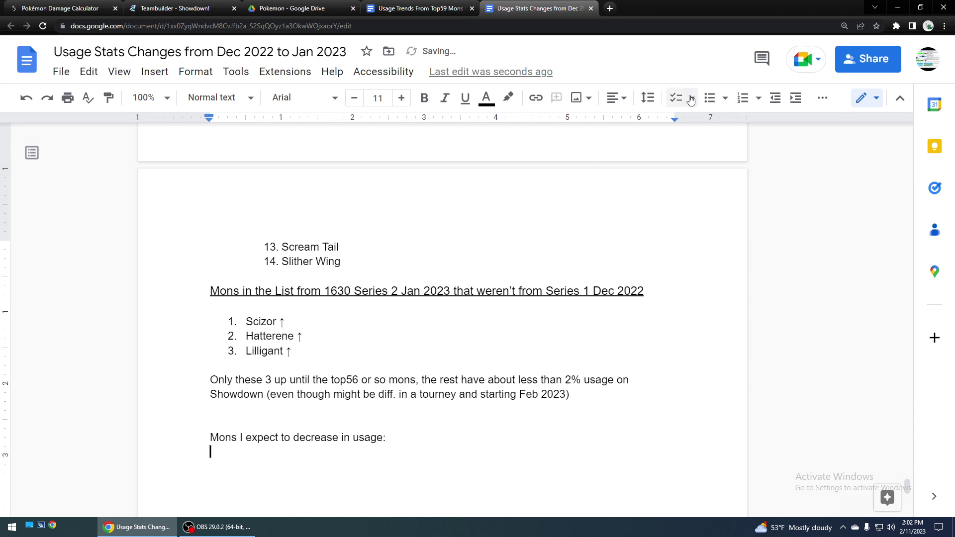
Step: Start a numbered list under the expected-decrease line with Dondozo and Tatsugiri as its entries
left_click(744, 99)
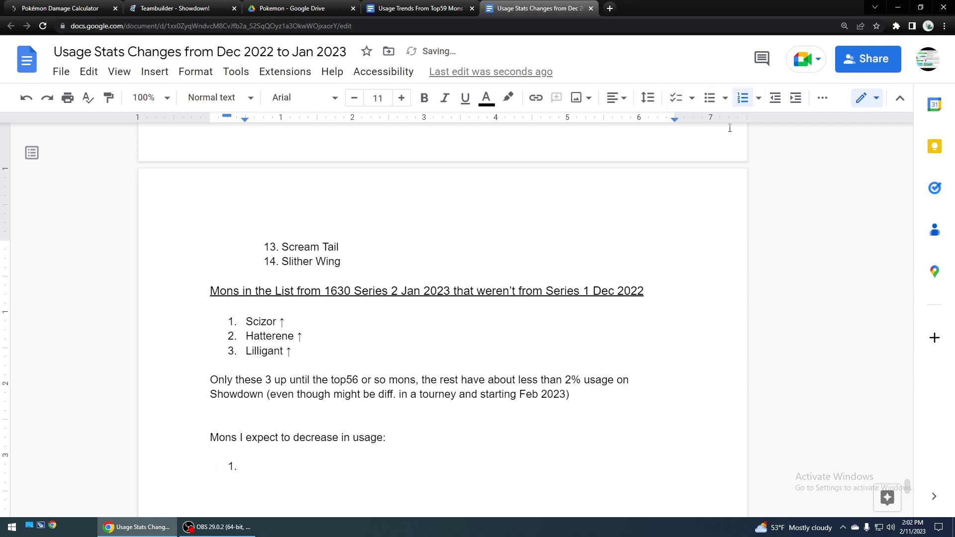
type("Dondozo")
key("Return")
type("Tats")
type("ugiri")
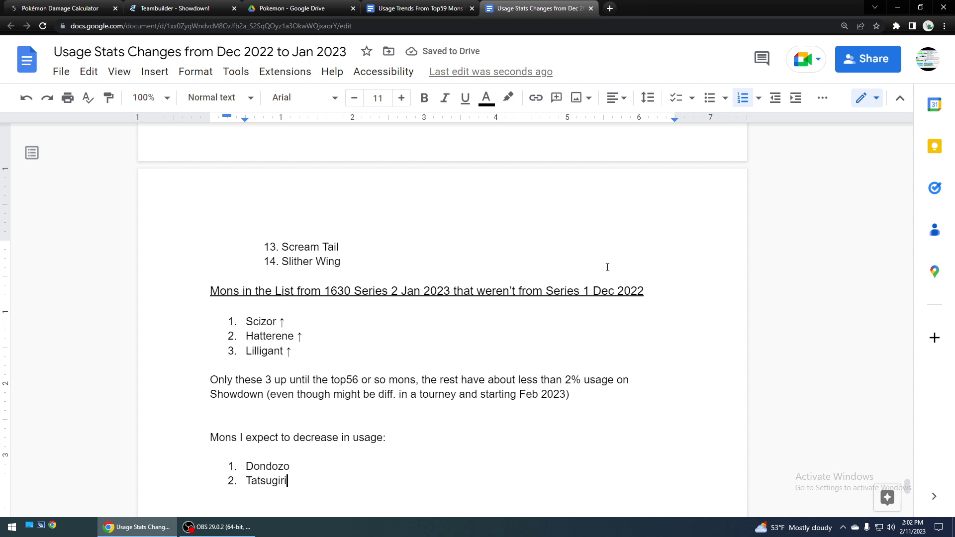
Step: Append the reason "- Perish Song, Haze, etc" to both the Dondozo and Tatsugiri entries in the expected-decrease list
left_click(329, 463)
type("- Perish Song")
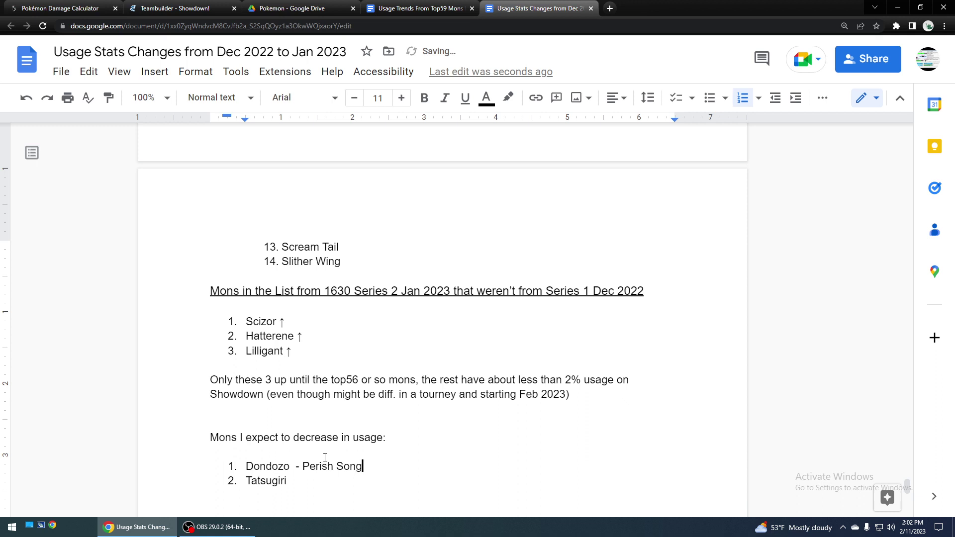
key("BackSpace")
key("BackSpace")
key("BackSpace")
key("BackSpace")
key("BackSpace")
key("BackSpace")
key("BackSpace")
key("BackSpace")
key("BackSpace")
key("BackSpace")
key("BackSpace")
key("BackSpace")
key("BackSpace")
key("BackSpace")
scroll(298, 445, "down", 1)
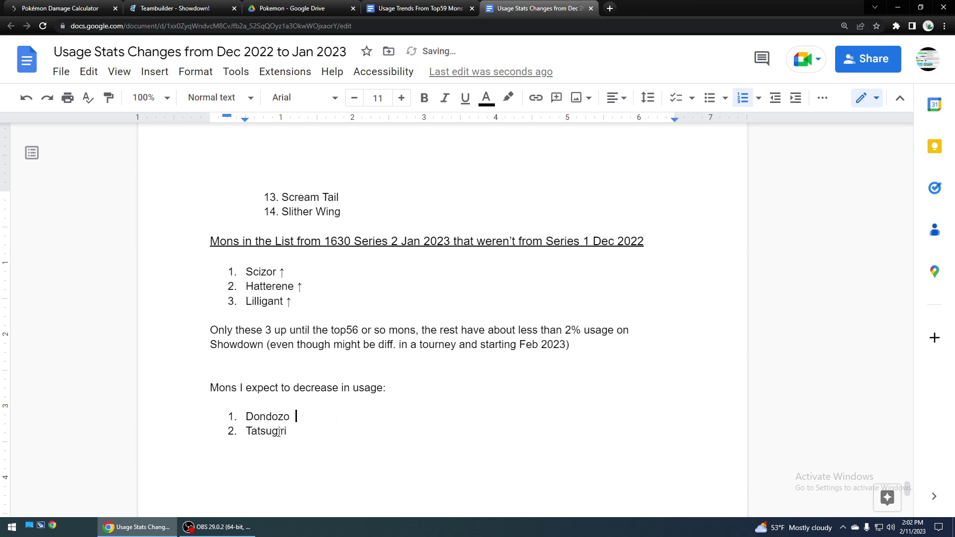
type("- Perish, Haze, etc Tatsugiri - Per")
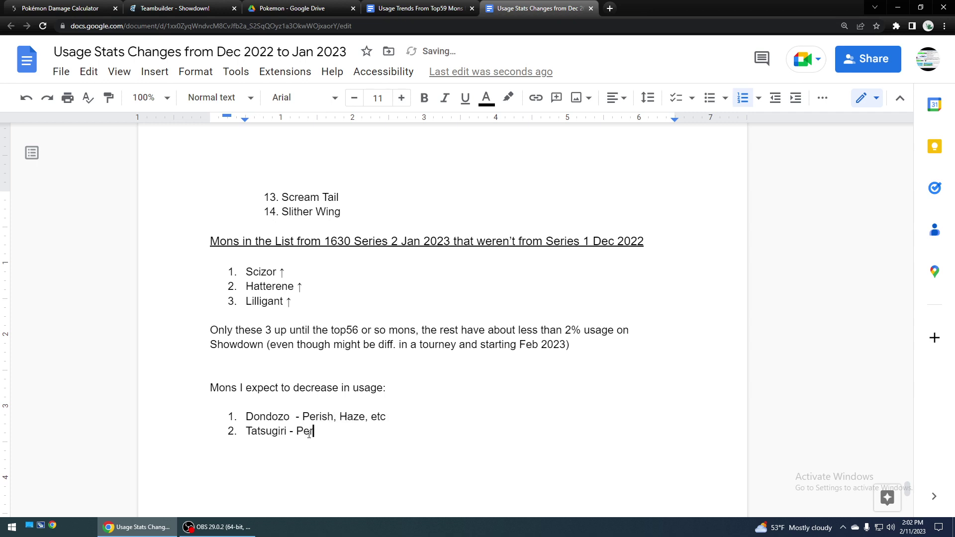
type("ish Song, Haze, etc")
left_click(334, 417)
type("Song")
Step: Look through the ranked usage trends from Meowscarada to Baxcalibur for more mons likely to decrease in usage
scroll(348, 388, "up", 20)
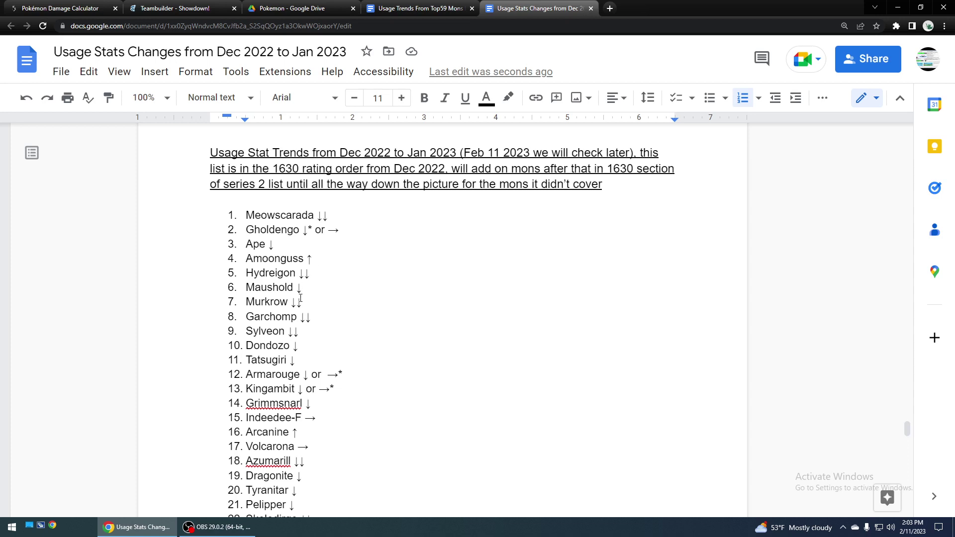
scroll(300, 298, "down", 1)
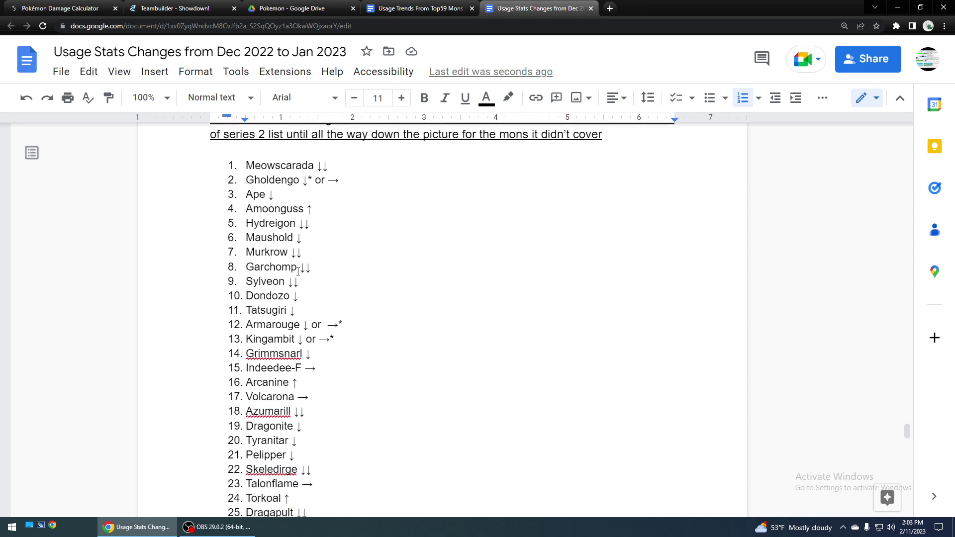
left_click(327, 225)
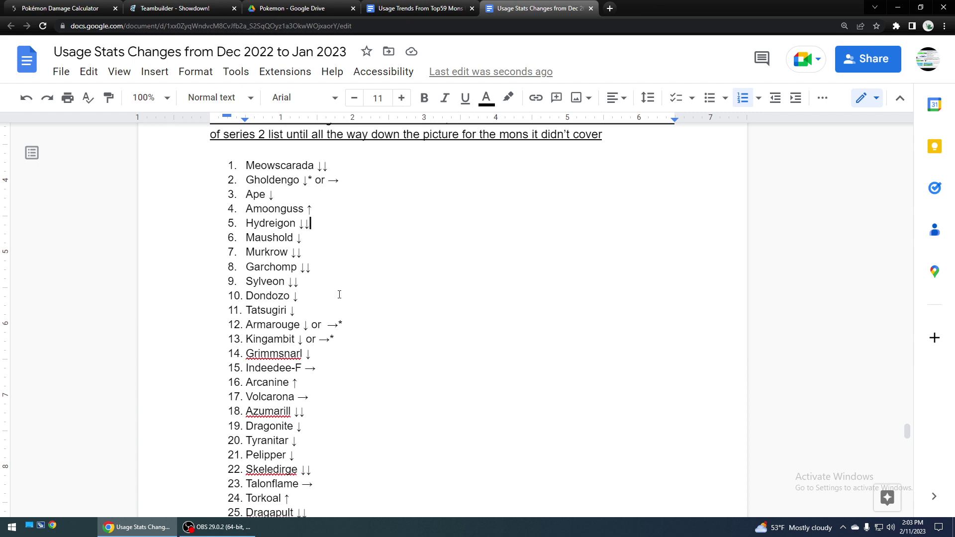
left_click(313, 267)
scroll(320, 266, "up", 1)
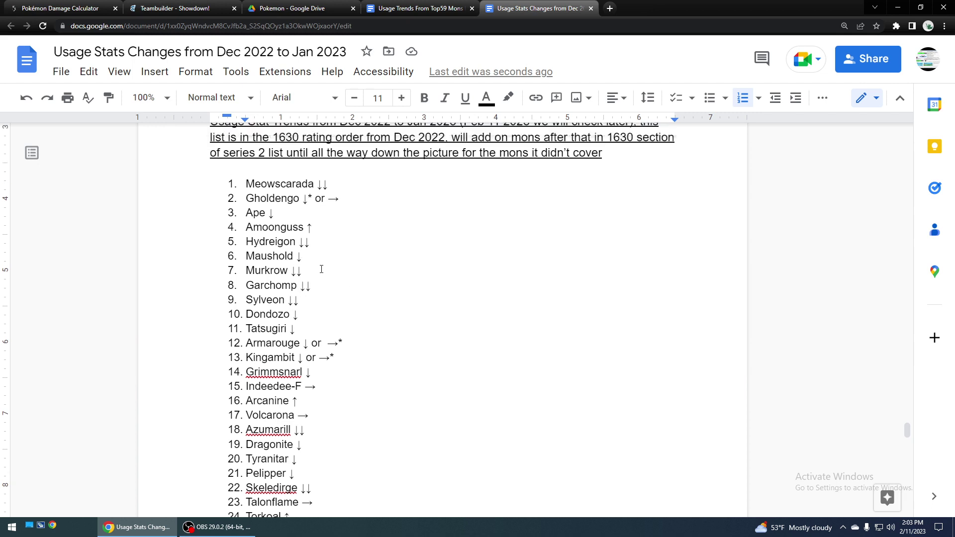
scroll(343, 326, "down", 8)
scroll(343, 324, "up", 9)
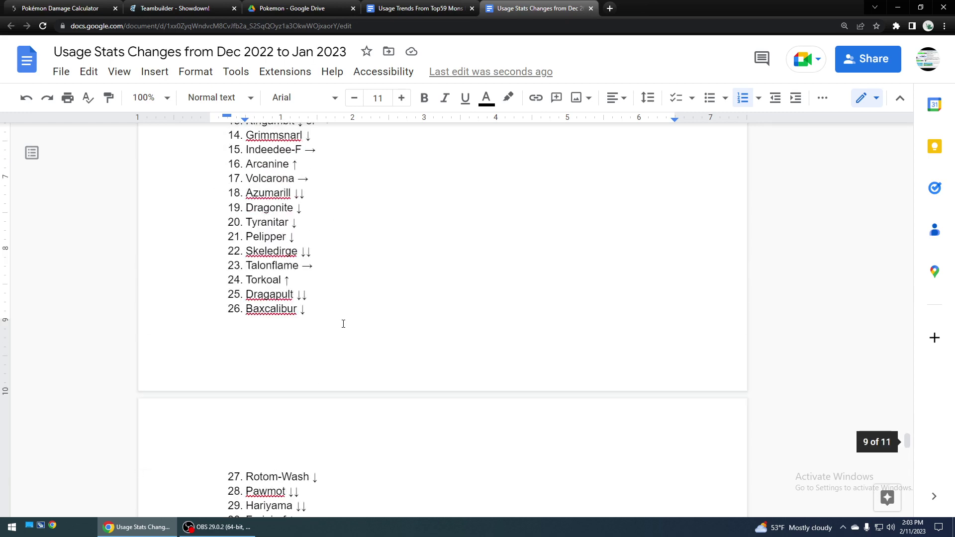
scroll(328, 302, "down", 4)
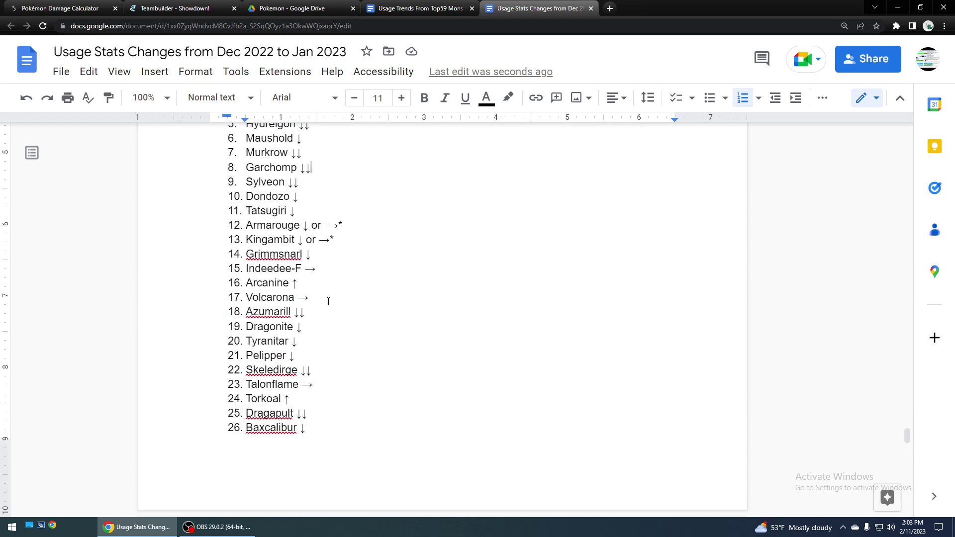
scroll(309, 249, "up", 3)
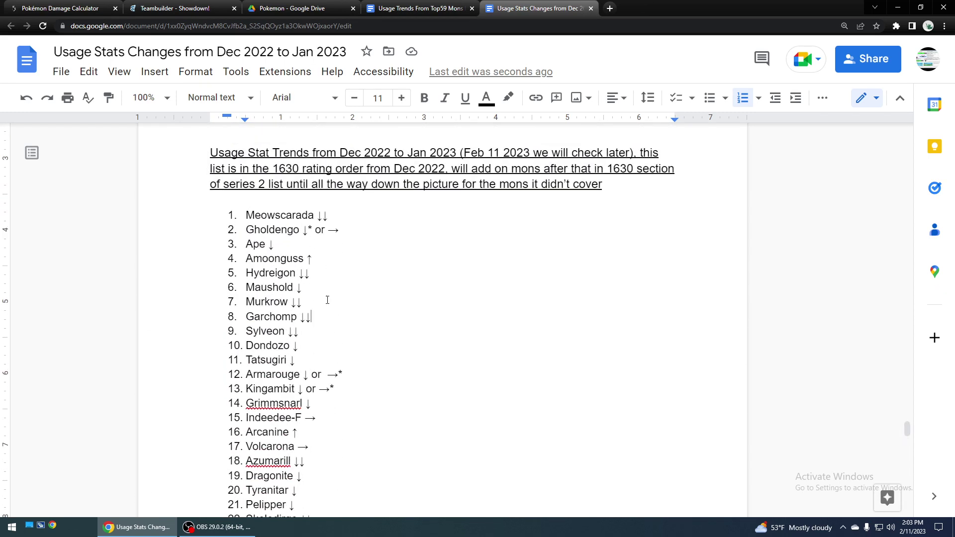
left_click(306, 343)
scroll(331, 338, "down", 2)
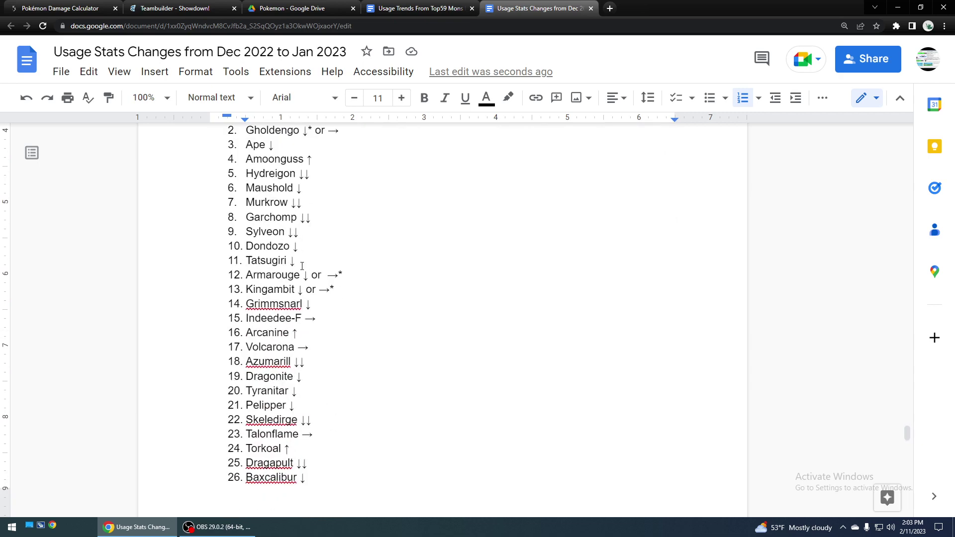
scroll(322, 410, "up", 3)
scroll(322, 409, "down", 4)
scroll(313, 296, "up", 1)
scroll(313, 296, "up", 1)
scroll(316, 278, "down", 2)
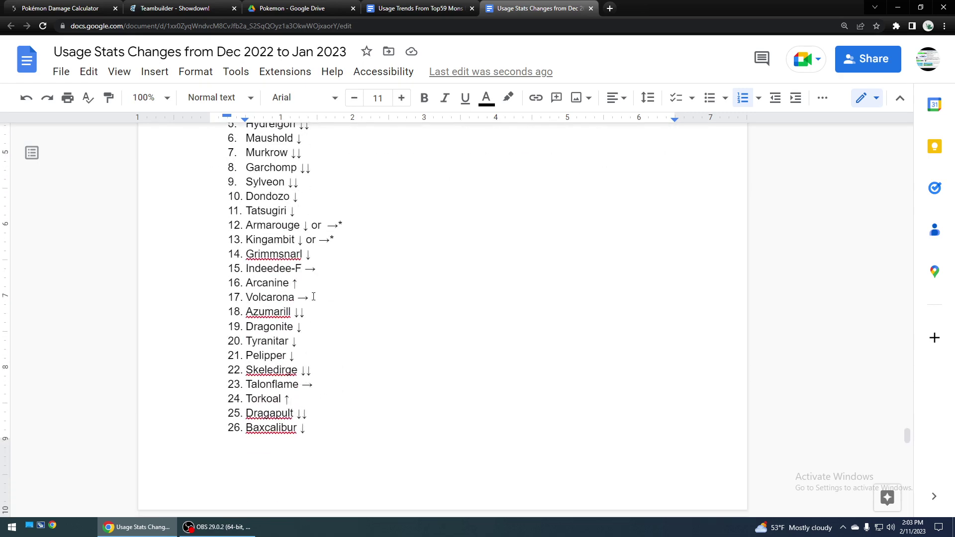
left_click(318, 266)
double_click(318, 257)
Step: Add Grimmsnarl as the third entry of the expected-decrease list at the document's end
scroll(339, 271, "down", 20)
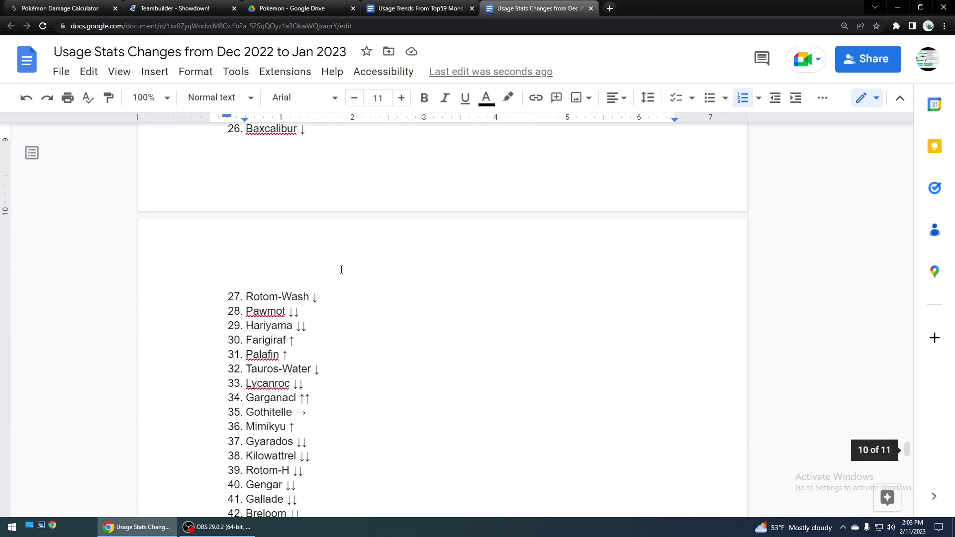
scroll(341, 270, "down", 5)
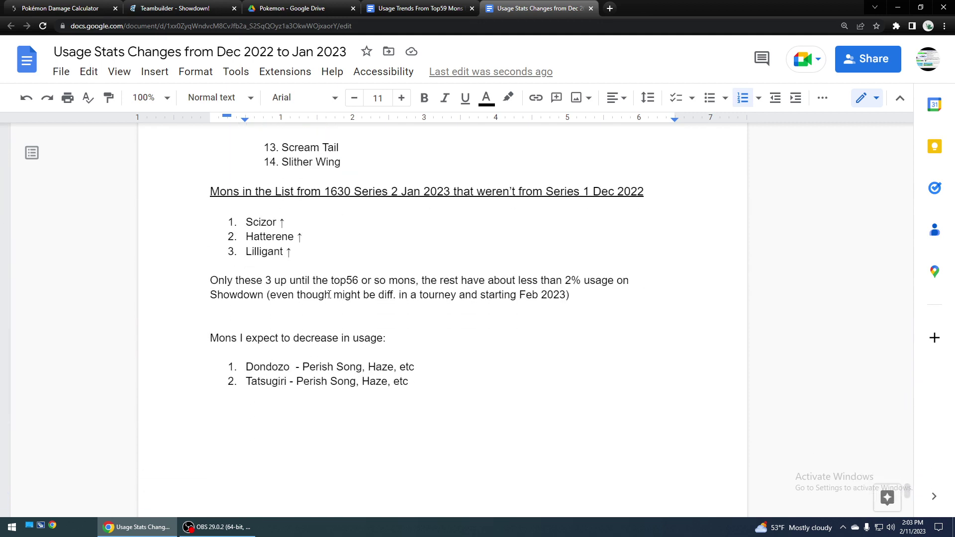
left_click(345, 402)
left_click(429, 387)
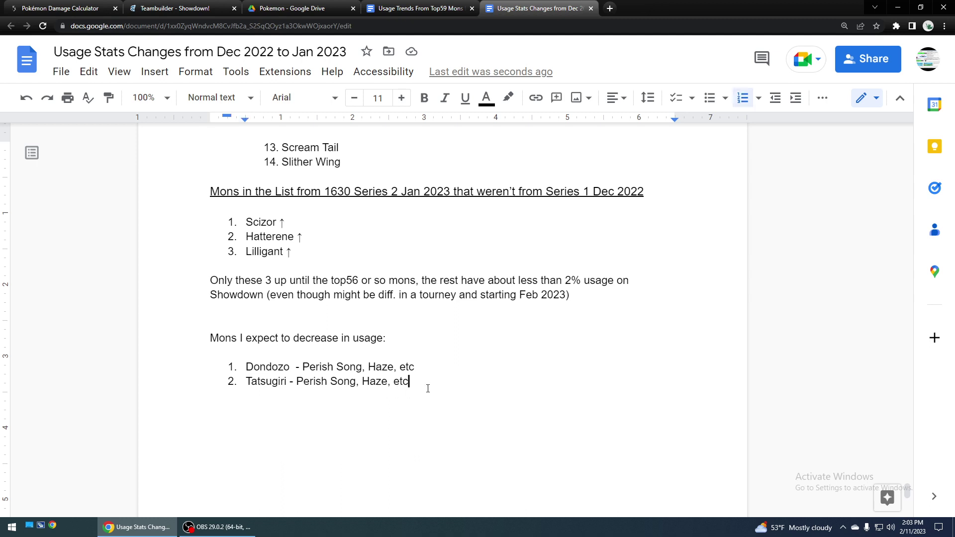
key("Return")
type("Grimmsnarl")
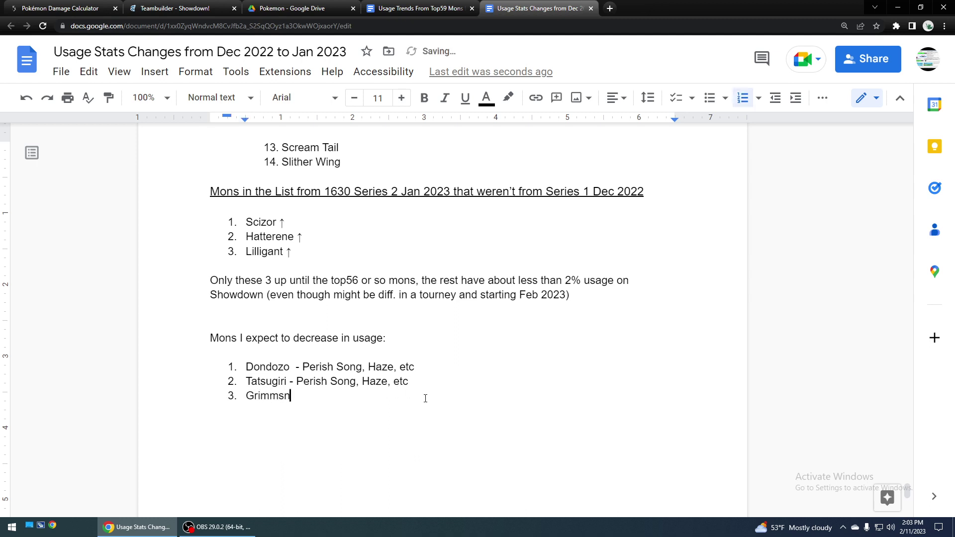
key("Return")
key("BackSpace")
key("BackSpace")
key("BackSpace")
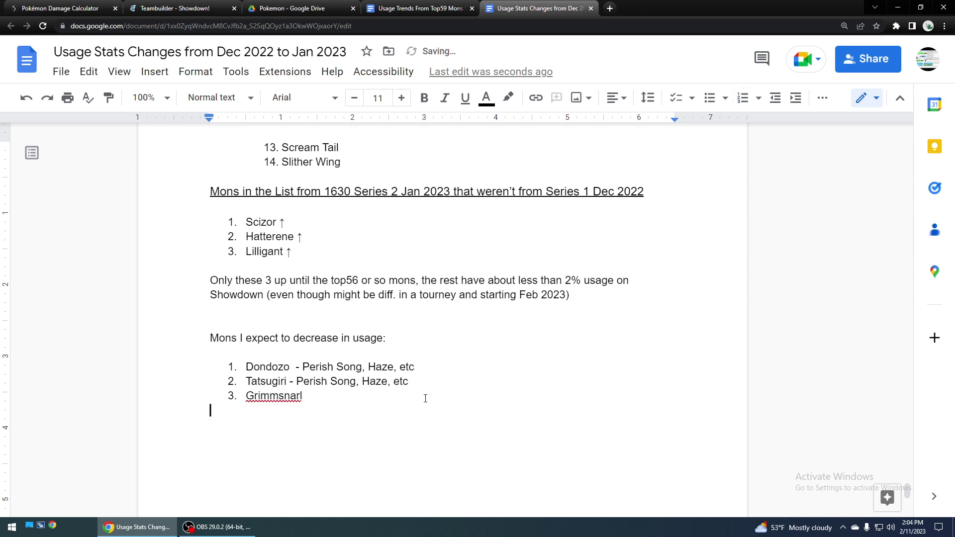
Step: Append "- More Flutter Mane, more screen-breaking moves or teams that counter it like Maus Ape" to the Grimmsnarl entry and start a new line
type("-")
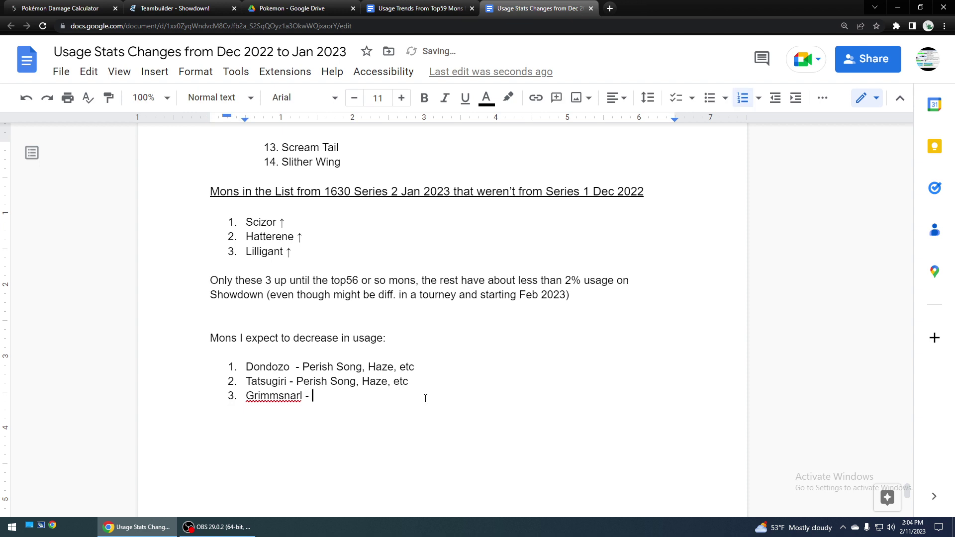
type(" More Flutter Mane")
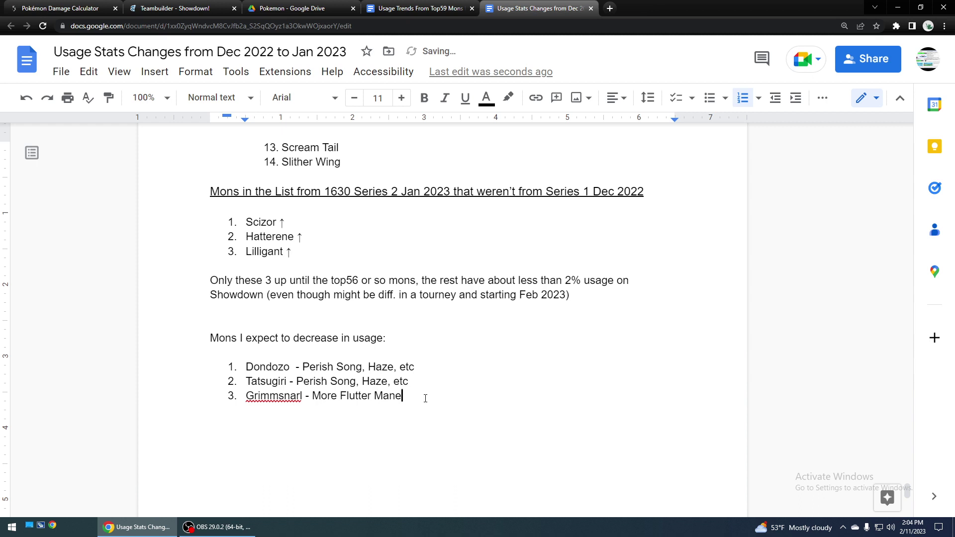
type(", more screen-nre")
key("BackSpace")
key("BackSpace")
key("BackSpace")
type("breaking ")
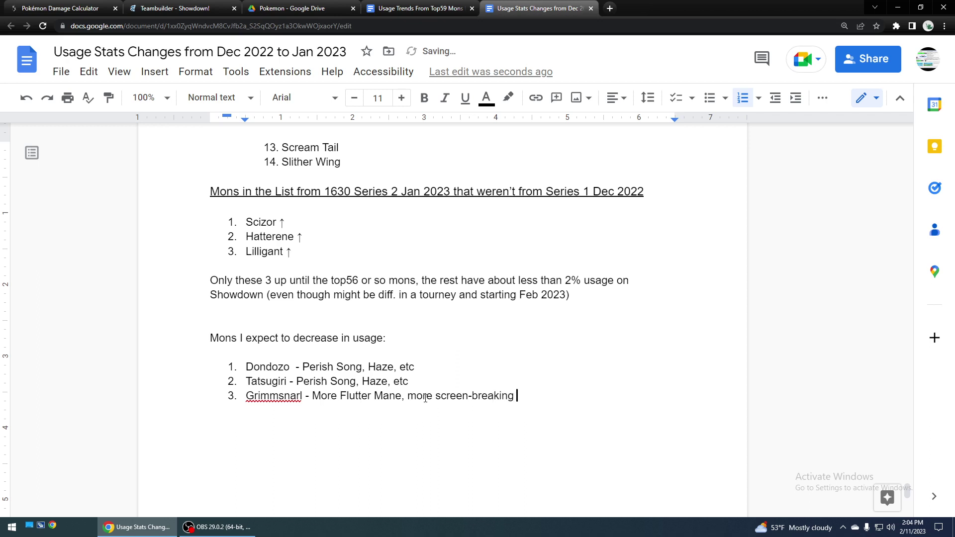
type("moves or teams th")
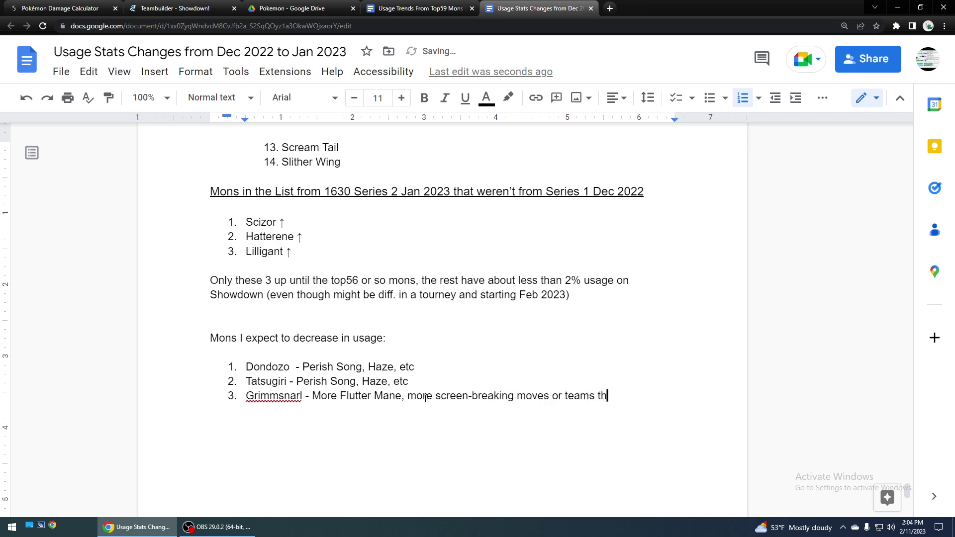
type("at counter it like ")
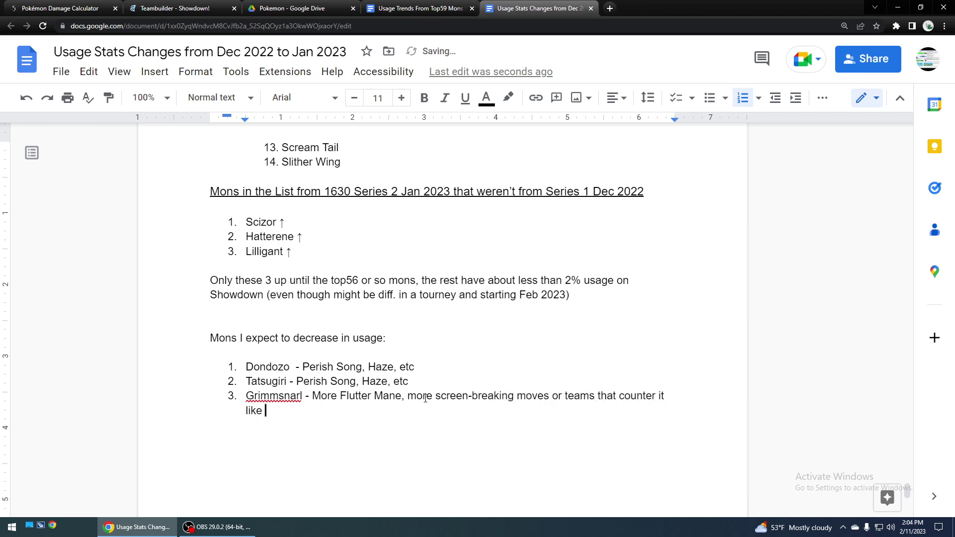
type("Maus Ape")
key("Return")
Step: Re-examine the ranked usage trends list through Baxcalibur for further candidates after Grimmsnarl
scroll(358, 348, "up", 8)
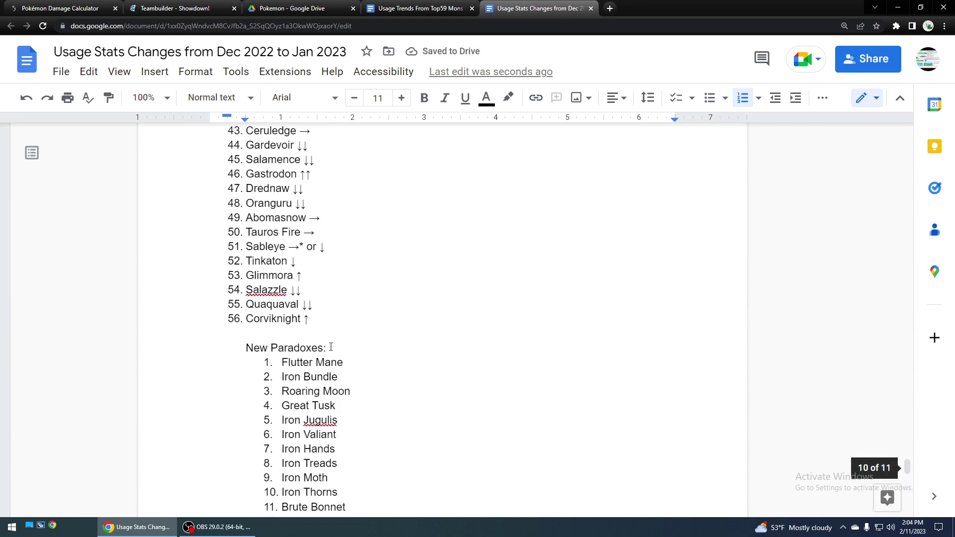
scroll(331, 347, "up", 16)
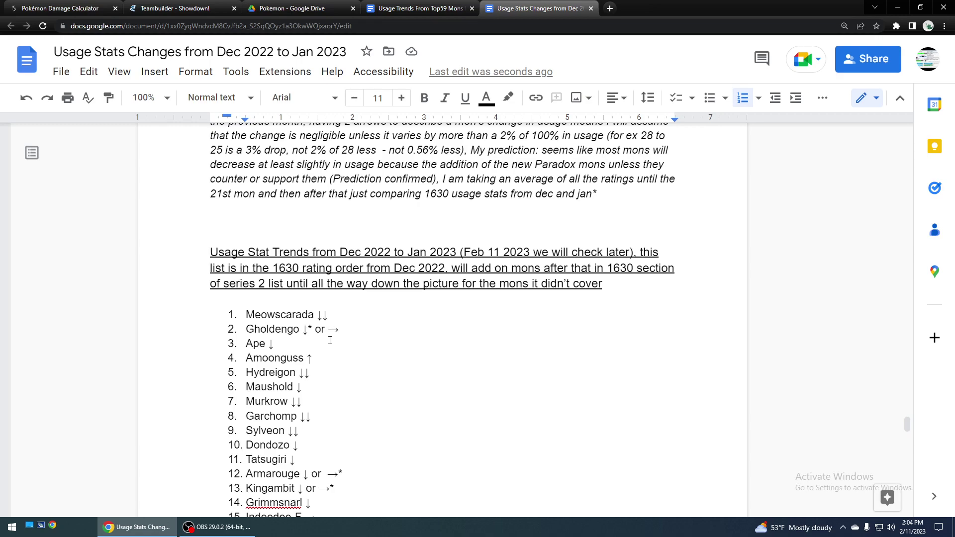
scroll(380, 304, "down", 5)
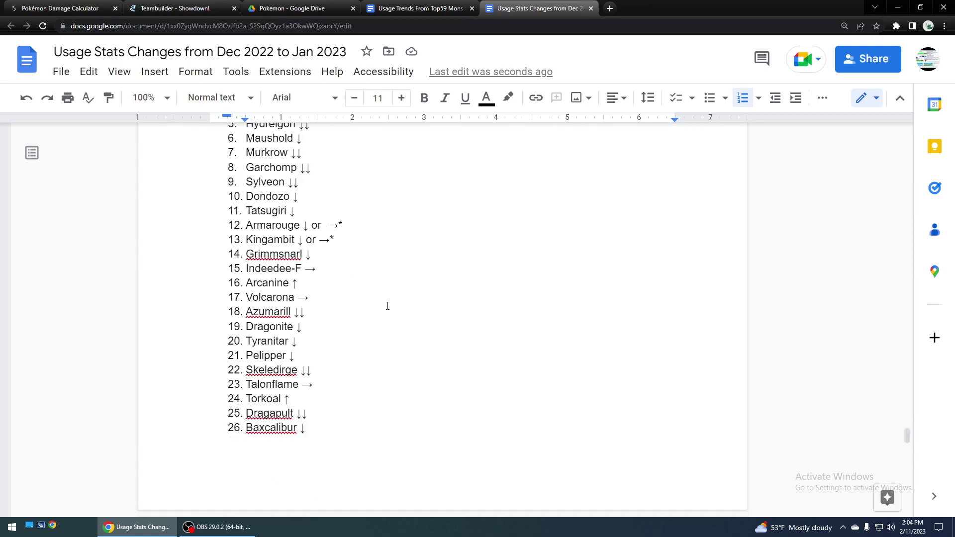
scroll(382, 319, "up", 7)
scroll(384, 338, "down", 6)
scroll(385, 350, "up", 1)
scroll(385, 343, "down", 2)
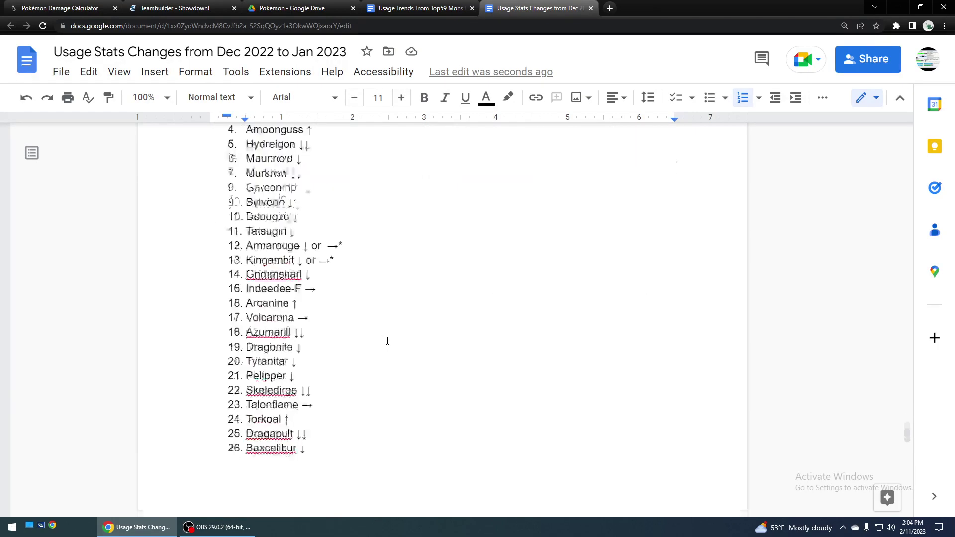
scroll(387, 340, "up", 5)
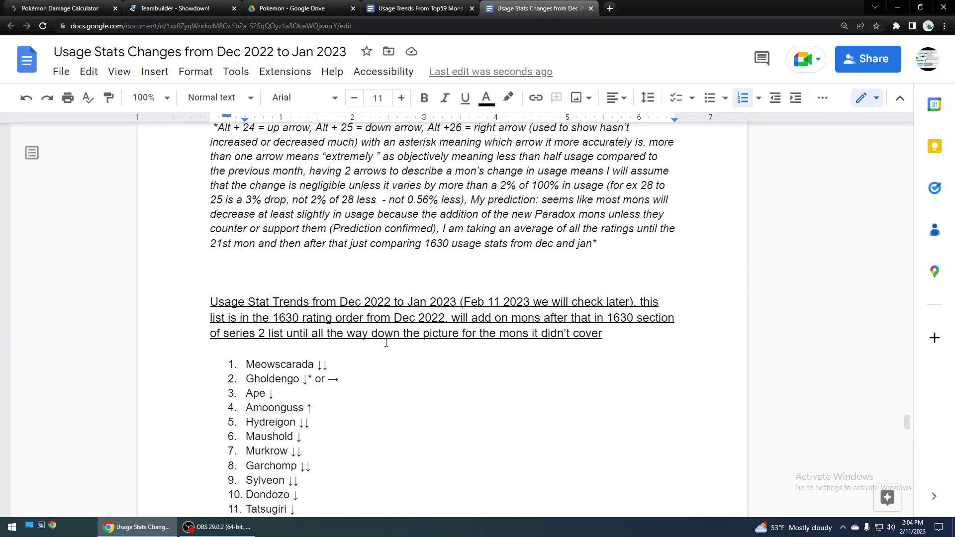
scroll(385, 342, "down", 3)
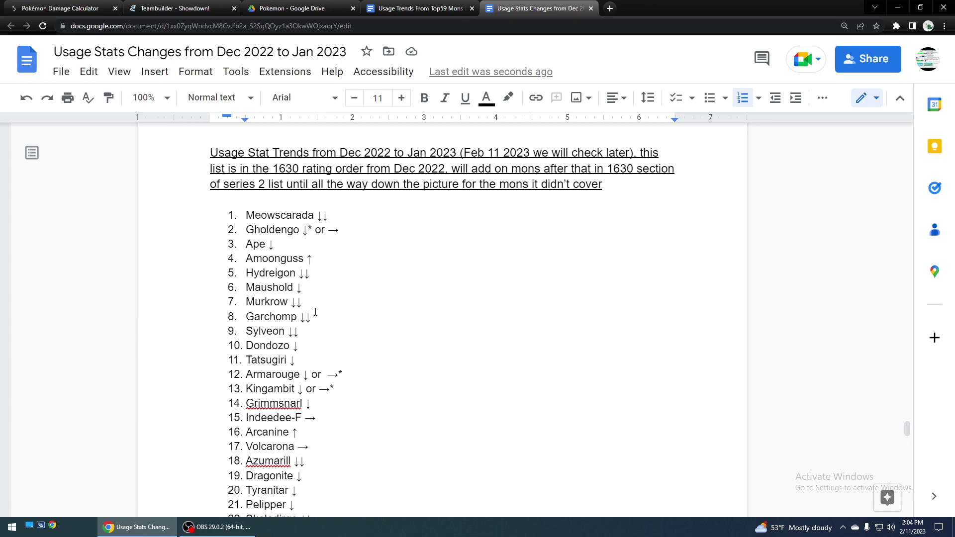
scroll(315, 312, "down", 2)
left_click(324, 253)
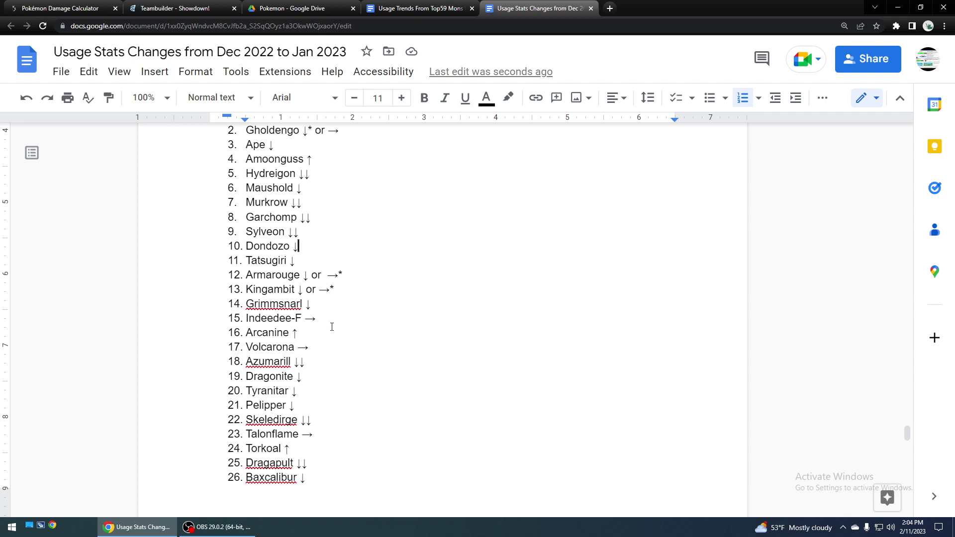
Step: Add "Armarouge - if it is not Covert Cloak" as the fourth entry of the expected-decrease list and start a new line
left_click(308, 276)
mouse_move(909, 433)
scroll(319, 258, "down", 1)
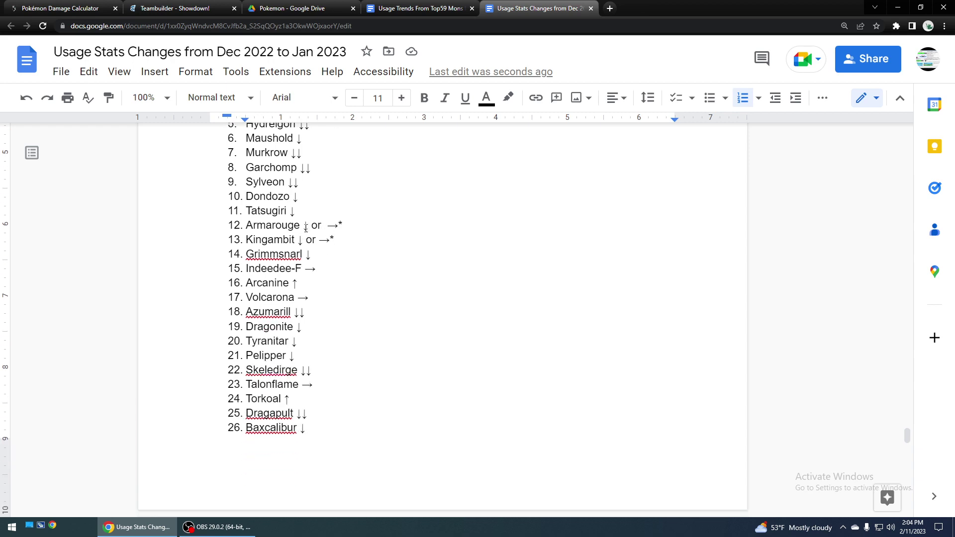
left_click_drag(911, 428, 910, 473)
scroll(323, 409, "down", 4)
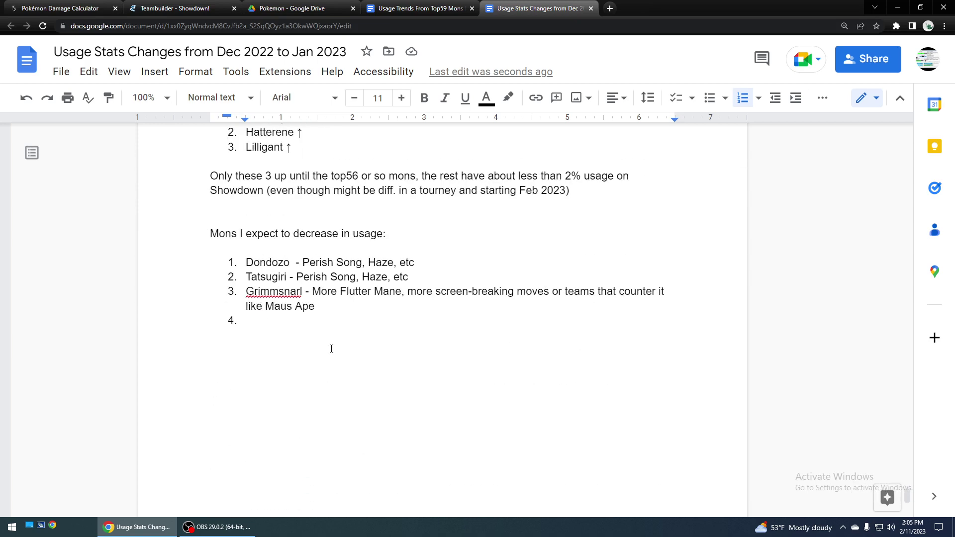
left_click(342, 319)
type("Arma ")
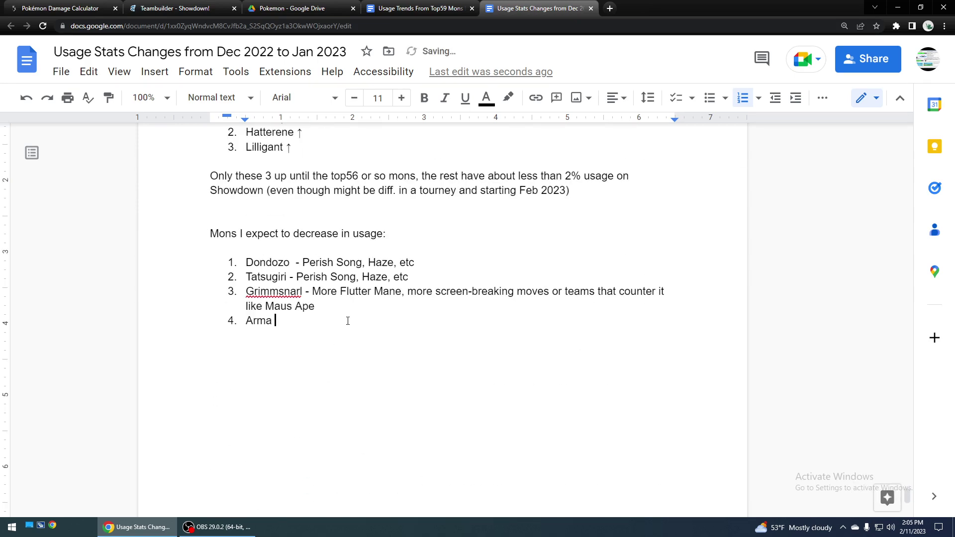
type("if it is not Covert Cloak")
left_click(272, 321)
type("rouge -")
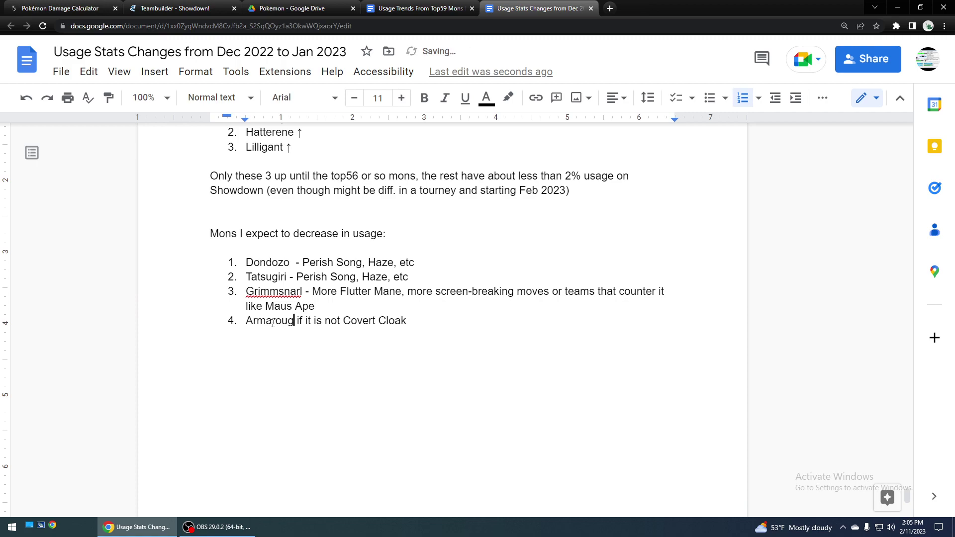
key("BackSpace")
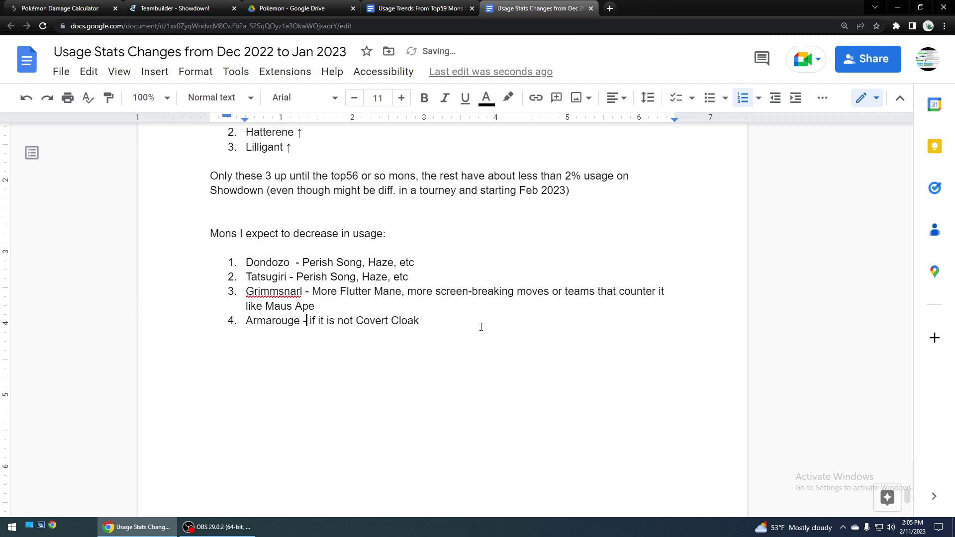
left_click(480, 326)
key("Return")
Step: Review the ranked usage trends list from Meowscarada through Baxcalibur for further mons likely to decrease in usage
left_click_drag(916, 502, 930, 433)
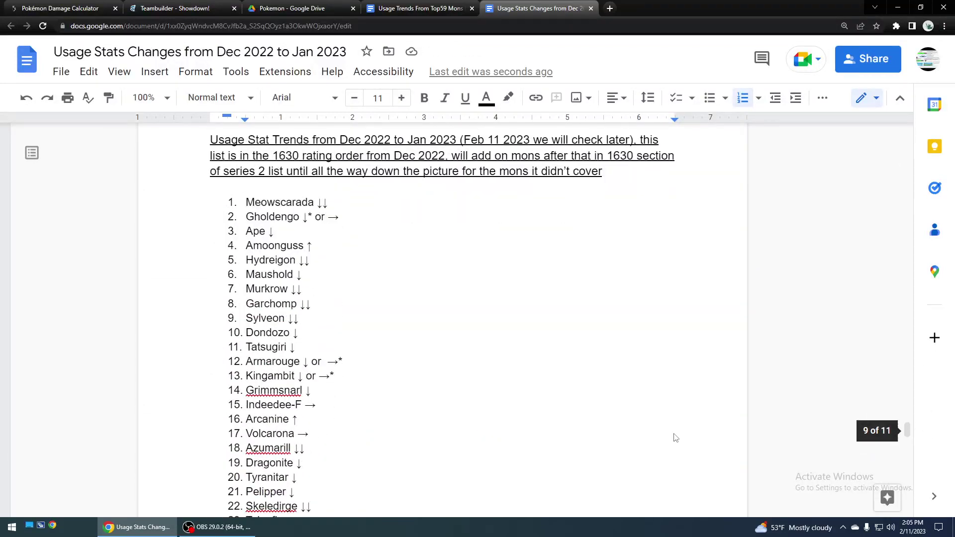
scroll(418, 409, "down", 1)
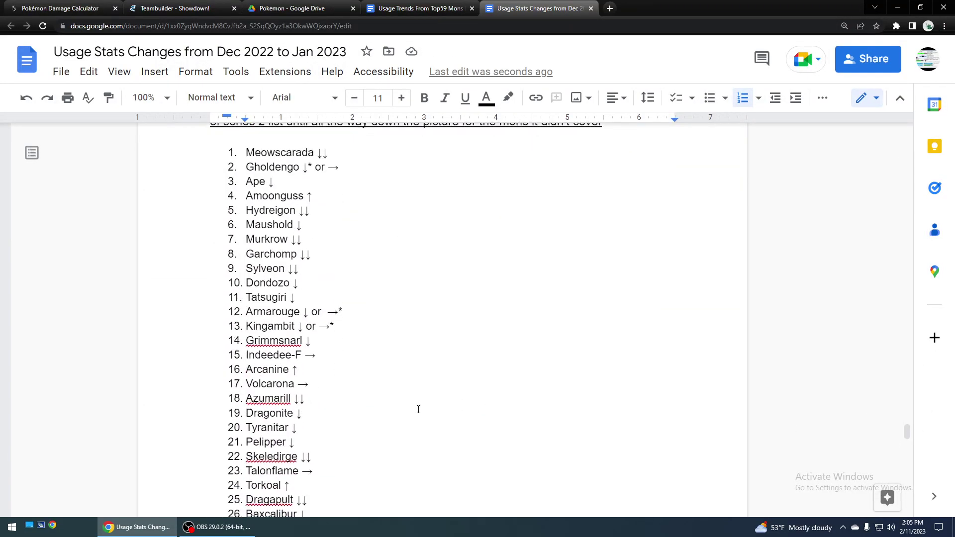
left_click(389, 326)
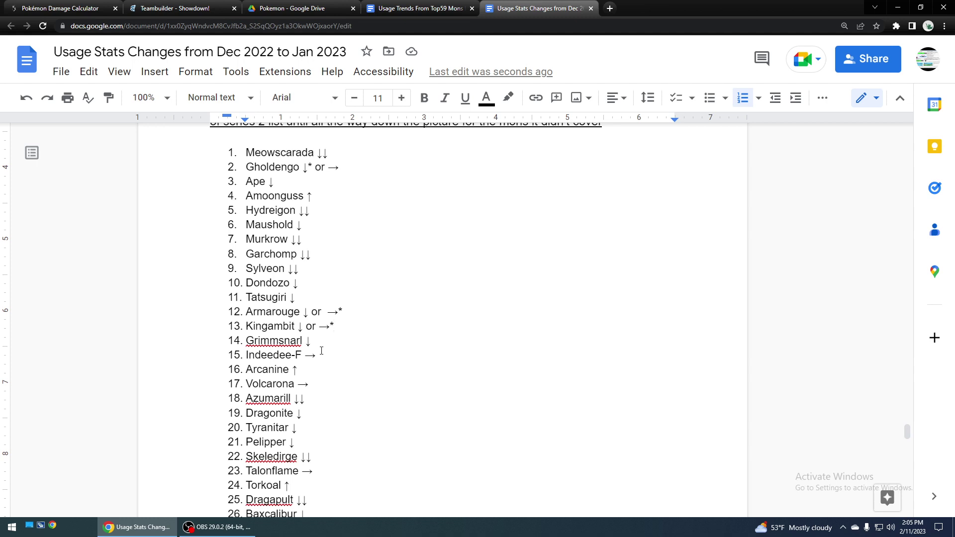
left_click(303, 355)
scroll(318, 353, "down", 1)
scroll(318, 350, "down", 3)
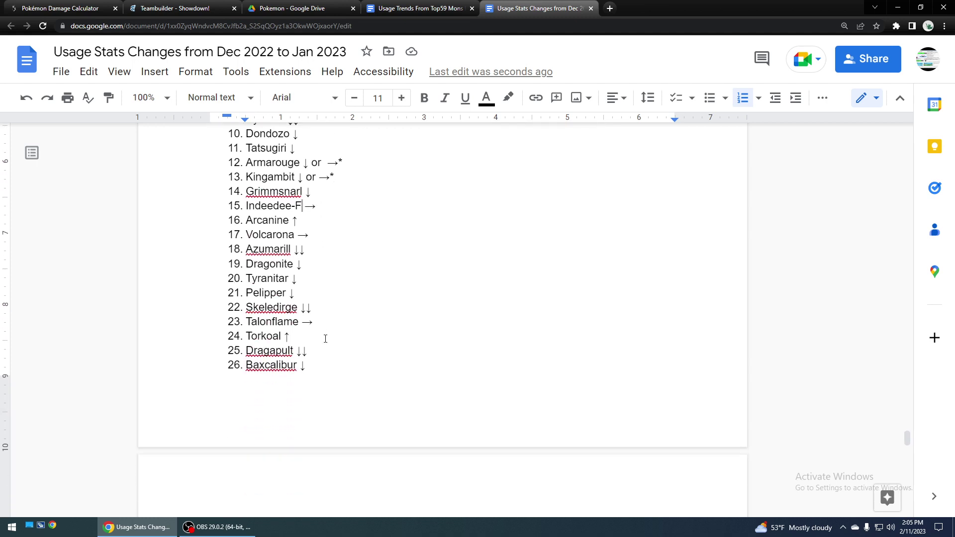
left_click(327, 221)
scroll(327, 220, "down", 1)
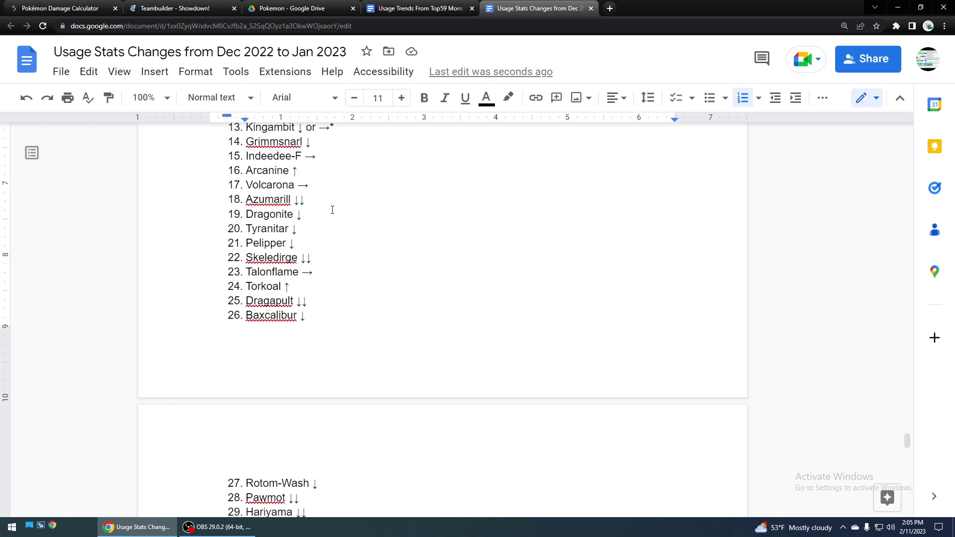
left_click(302, 186)
double_click(311, 197)
key("BackSpace")
left_click(312, 258)
mouse_move(906, 442)
left_click(397, 246)
Step: Add "Torkoal - Sun boosts their Protosynthesis as well" as the fifth entry of the expected-decrease list and start a new line
scroll(302, 288, "down", 20)
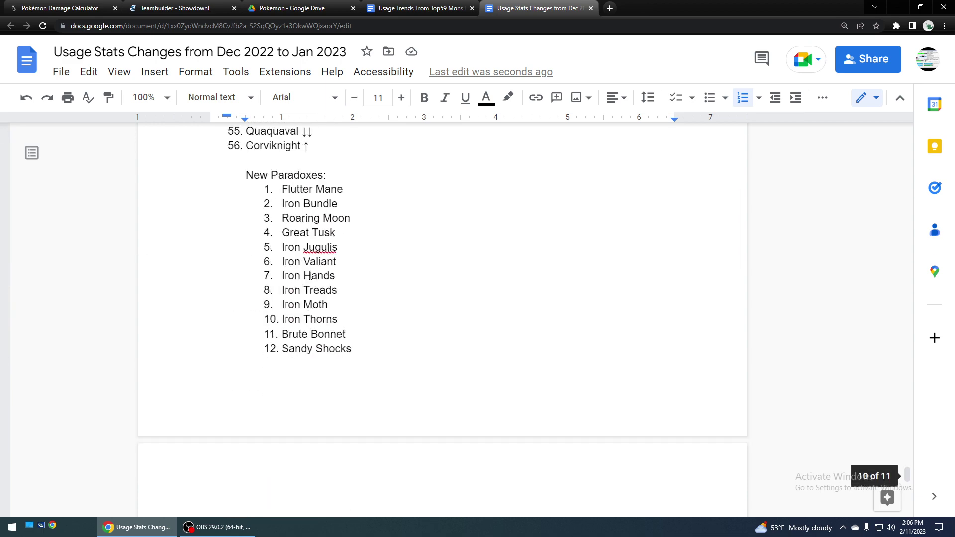
scroll(309, 364, "down", 4)
left_click(288, 329)
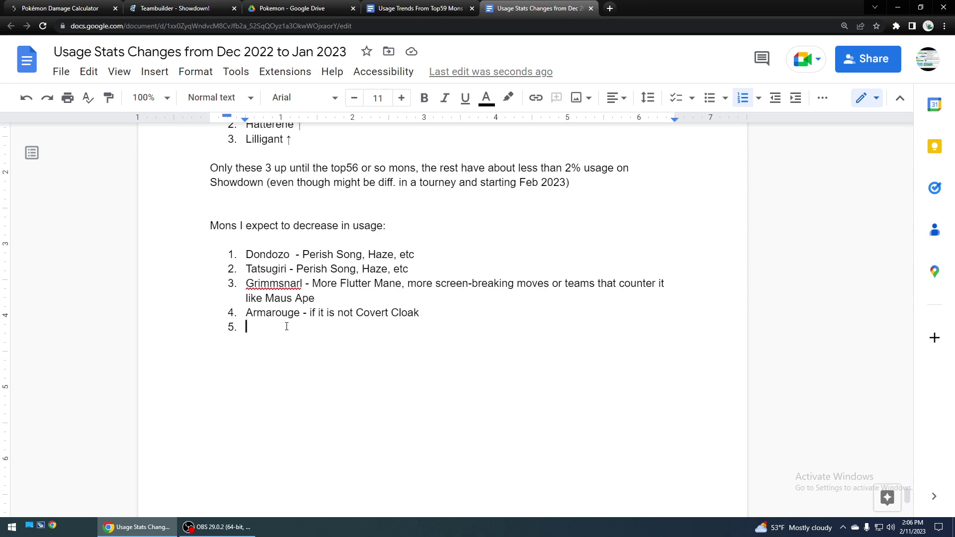
type("Torkoal - ")
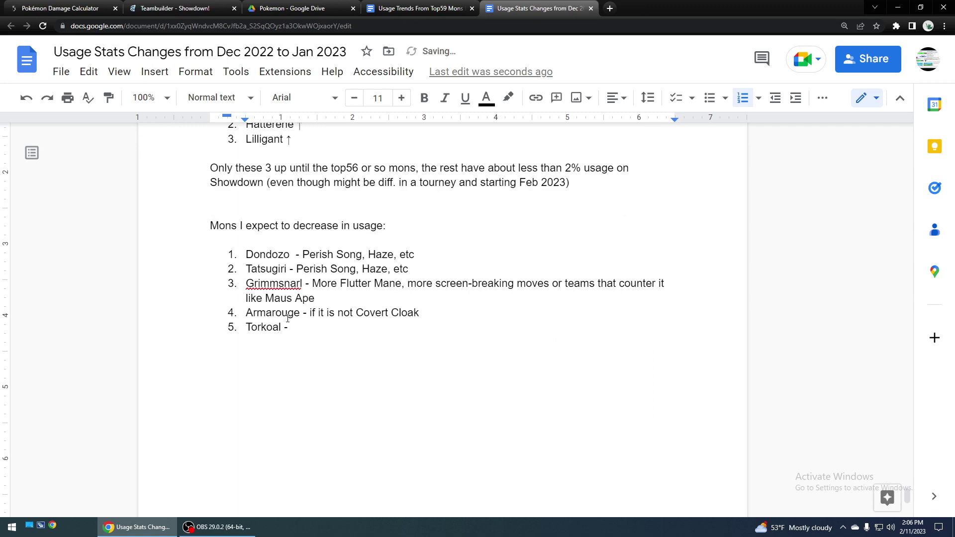
type("Sun boosts their Proto")
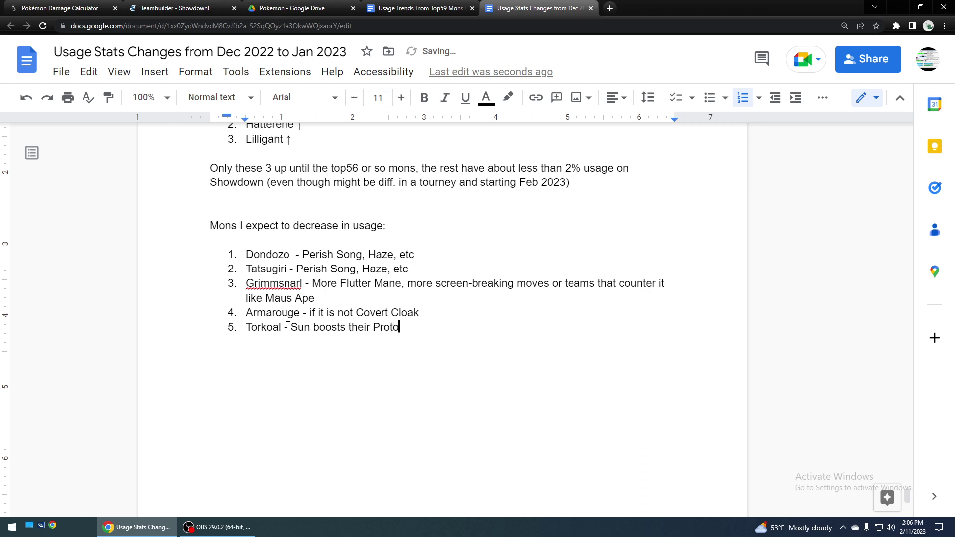
type("synthesis as well")
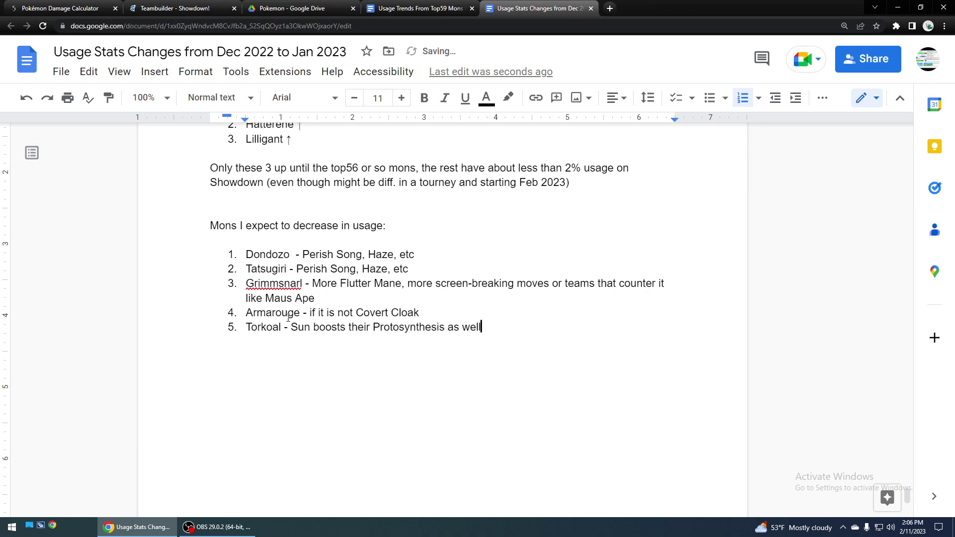
key("Return")
Step: Examine the ranked usage trends from Volcarona down past Rotom-Wash to Glimmora for the next candidate to decrease
scroll(471, 362, "up", 10)
scroll(471, 362, "up", 10)
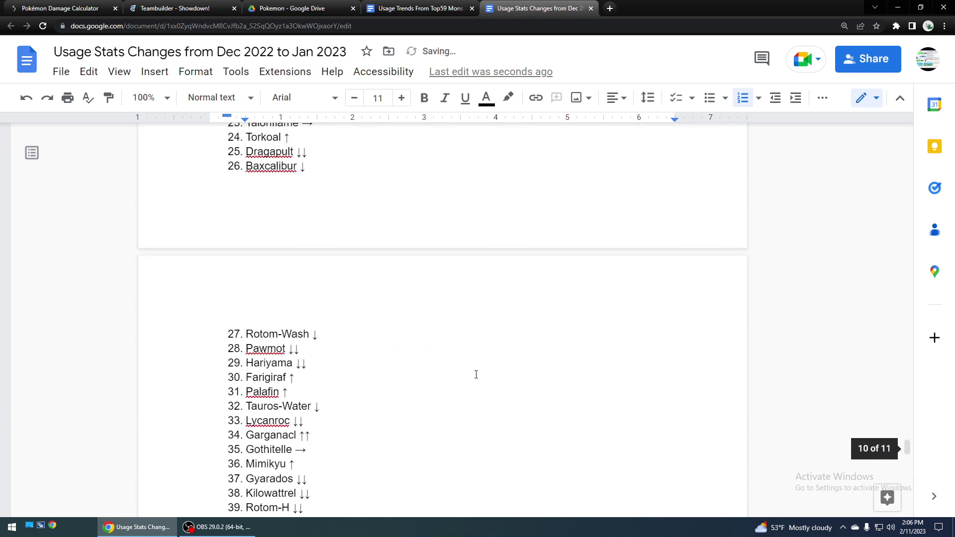
scroll(478, 374, "down", 2)
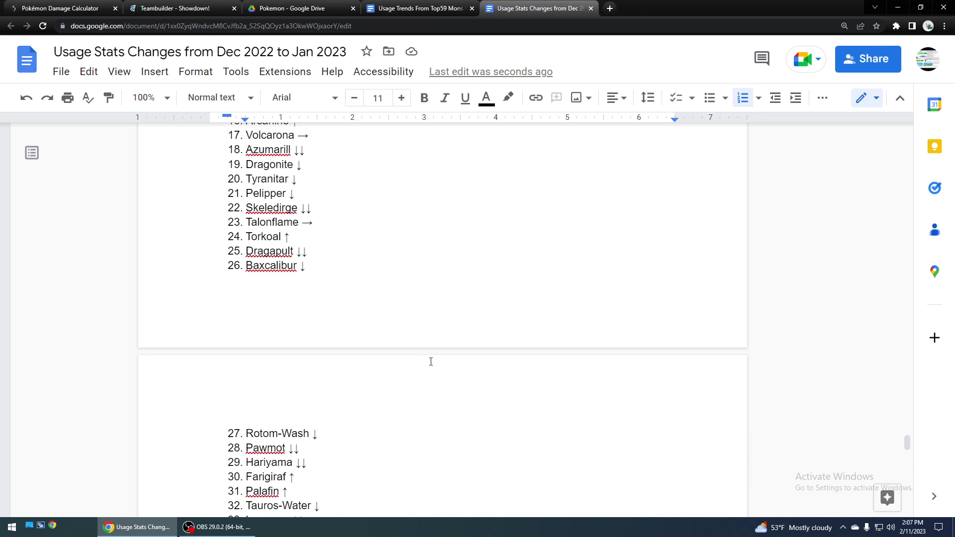
scroll(431, 361, "down", 3)
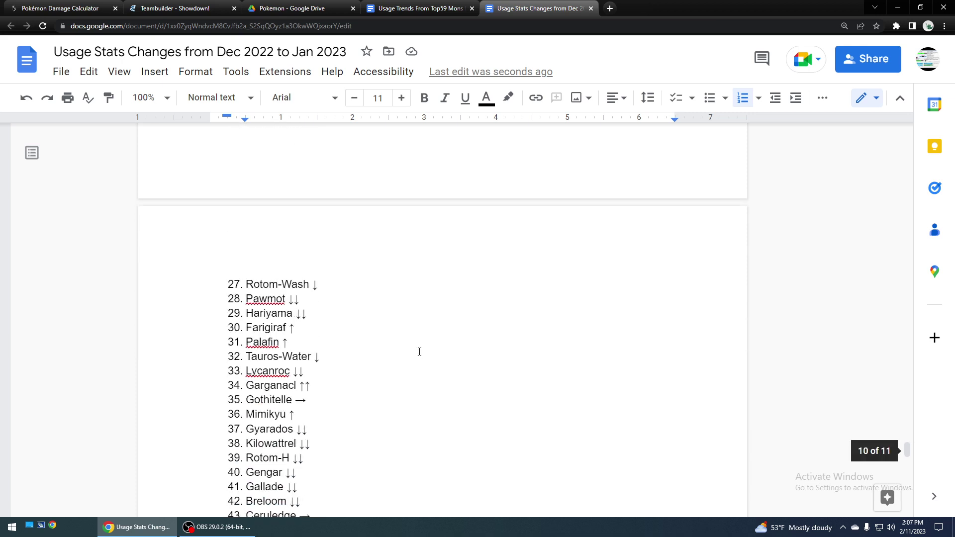
left_click(320, 283)
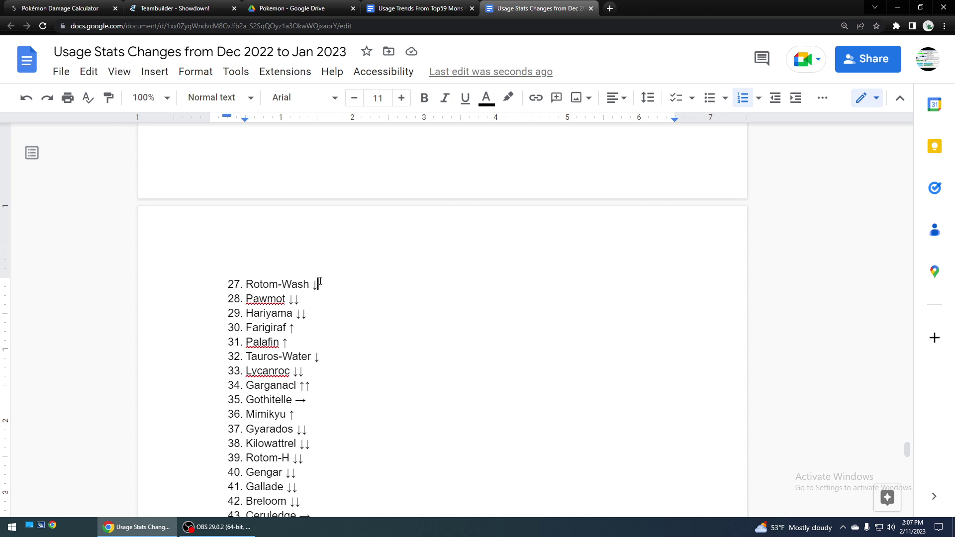
scroll(320, 283, "down", 4)
scroll(320, 278, "up", 2)
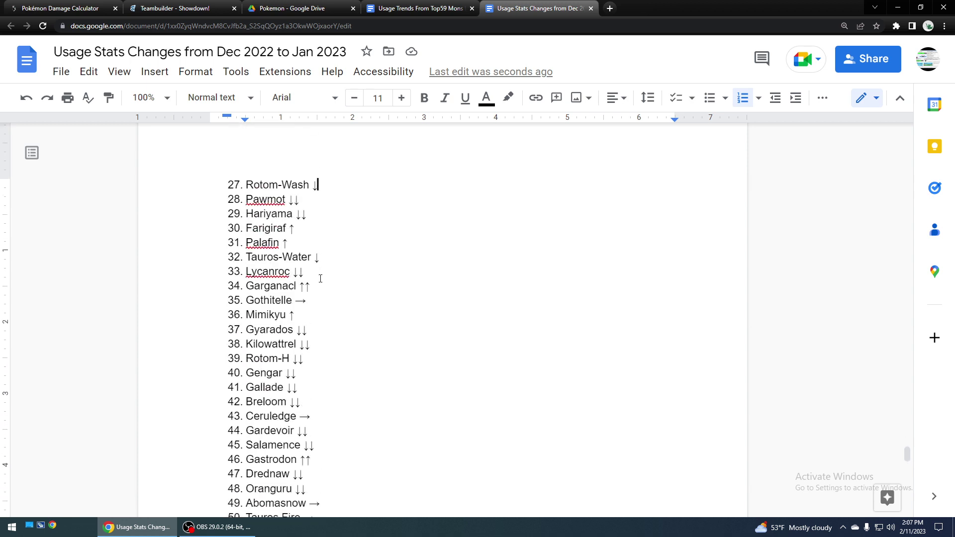
left_click(317, 210)
left_click(301, 229)
scroll(297, 302, "down", 1)
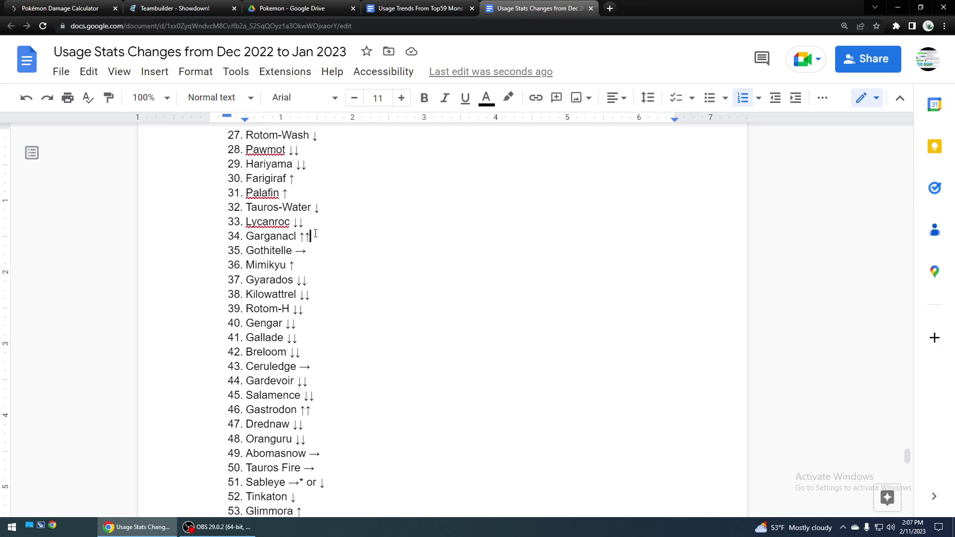
Step: Add "Garganacl - " as the sixth entry of the expected-decrease list at the document's end
scroll(352, 244, "down", 15)
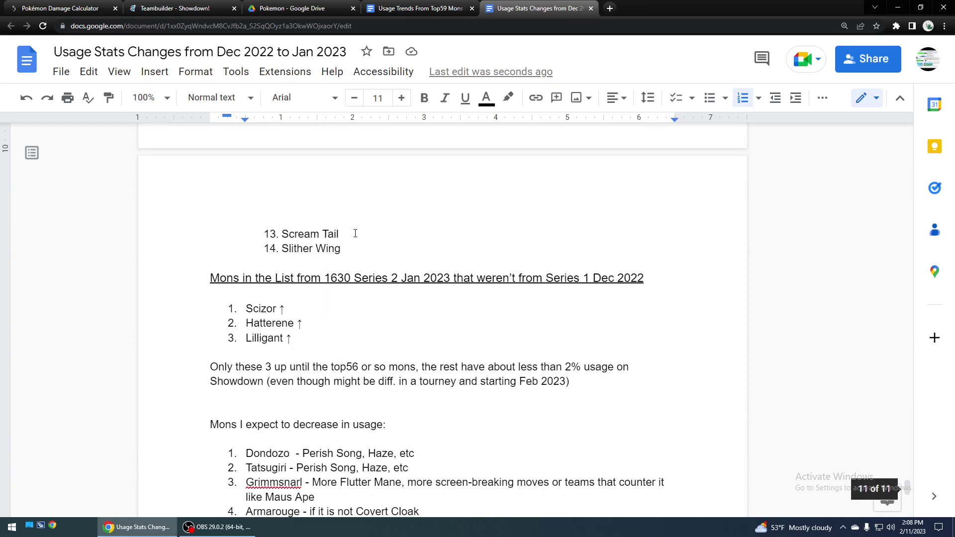
left_click(386, 296)
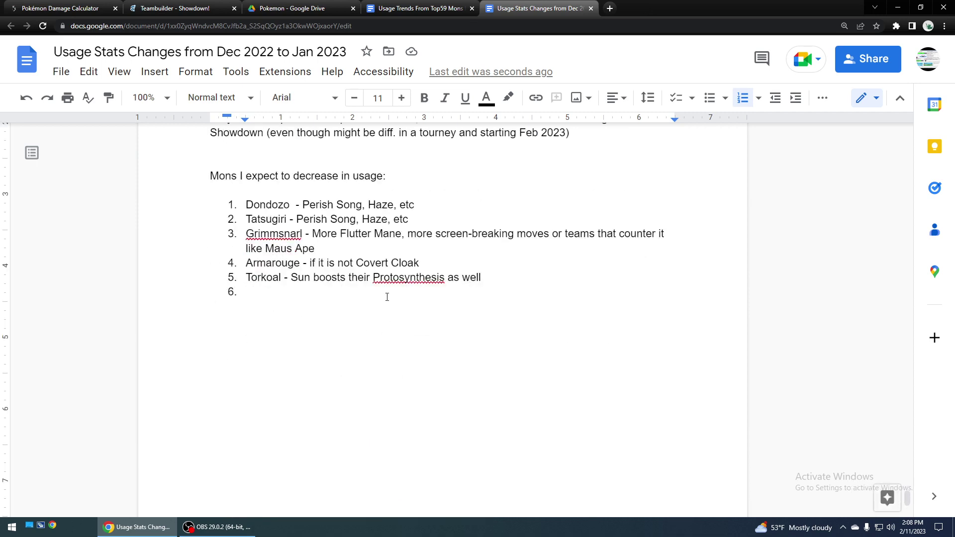
type("Garganacl - ")
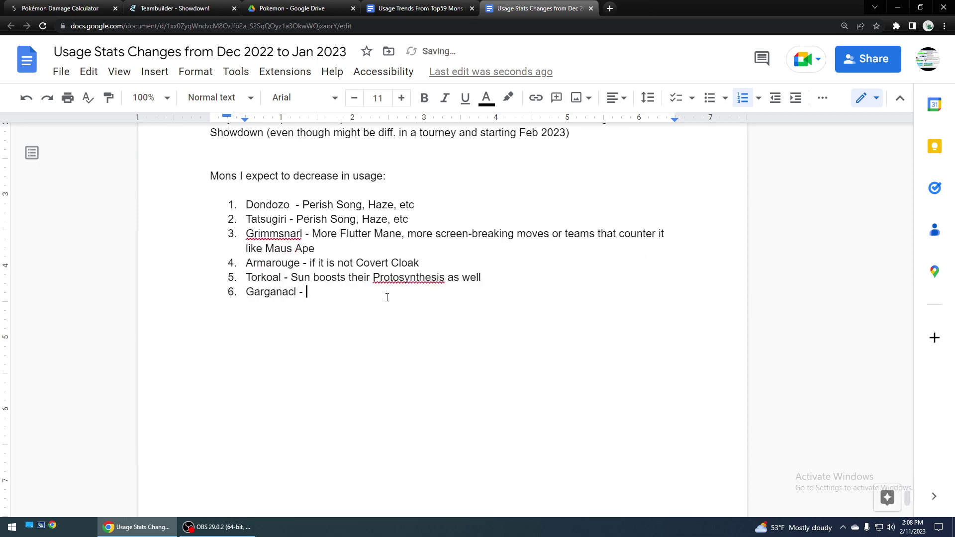
Step: Complete the Garganacl entry with "Covert Cloak is very common now" and start a new list item
type("Covert Cloak is very common now")
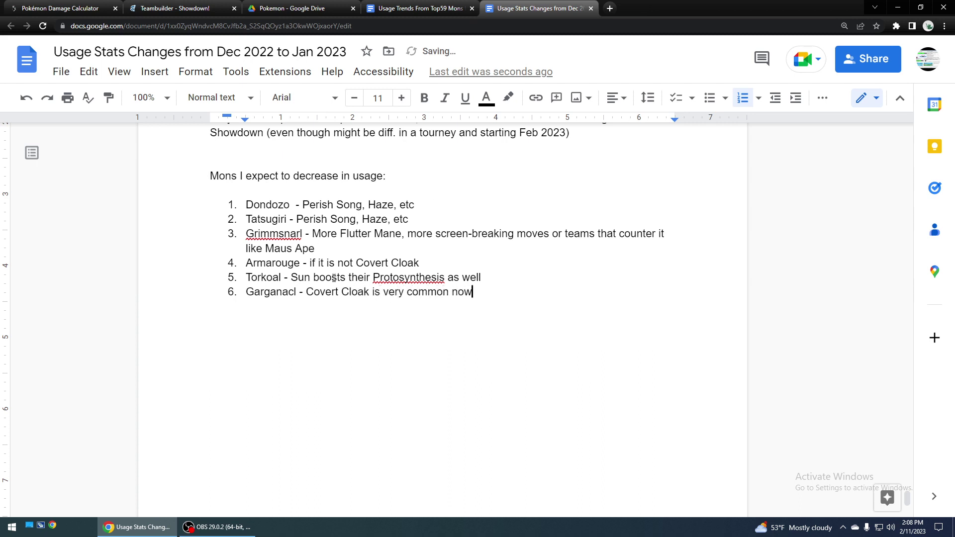
key("Return")
Step: Examine the Dec 2022 to Jan 2023 usage trend list from Rotom-Wash to Corviknight for further mons expected to decrease
scroll(334, 277, "up", 20)
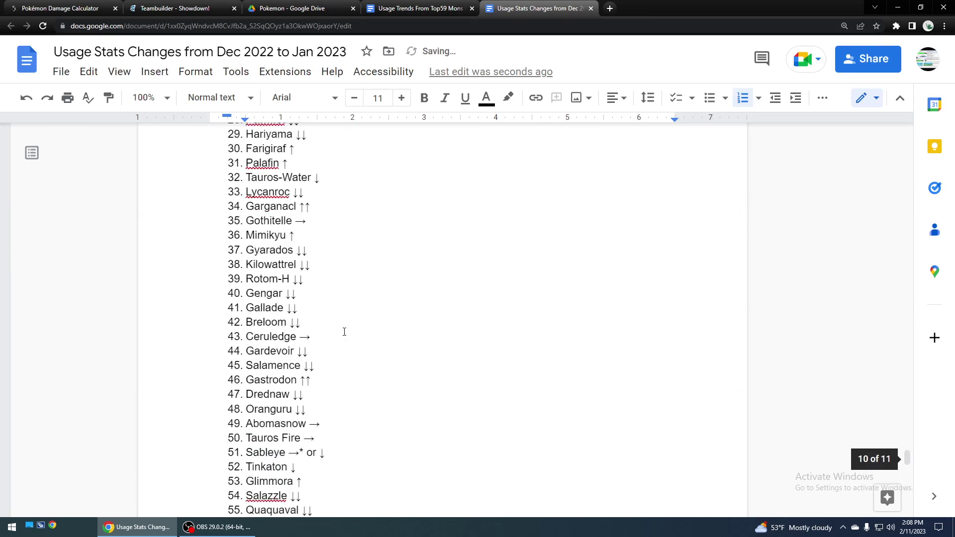
scroll(344, 331, "up", 2)
scroll(344, 332, "up", 5)
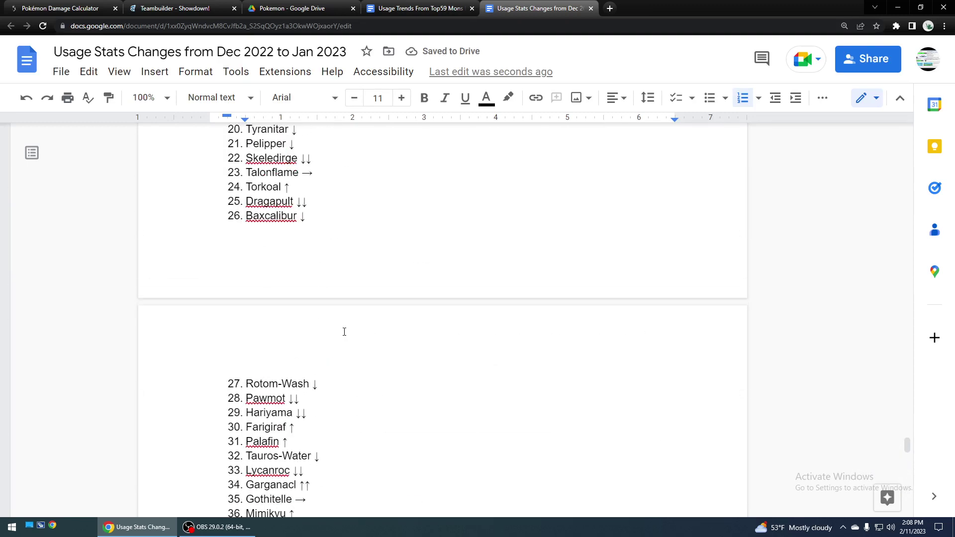
scroll(343, 331, "down", 6)
left_click(323, 248)
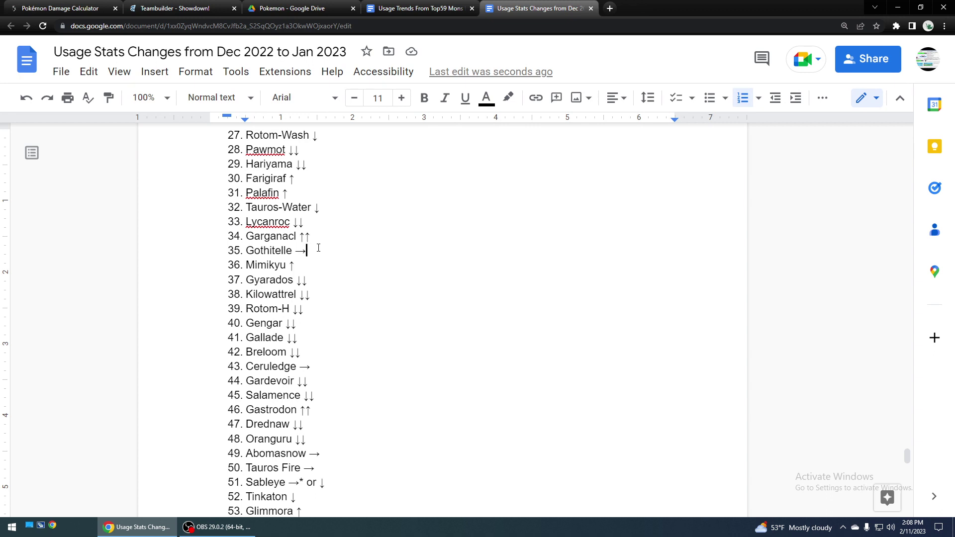
triple_click(321, 246)
left_click(321, 249)
scroll(291, 309, "down", 1)
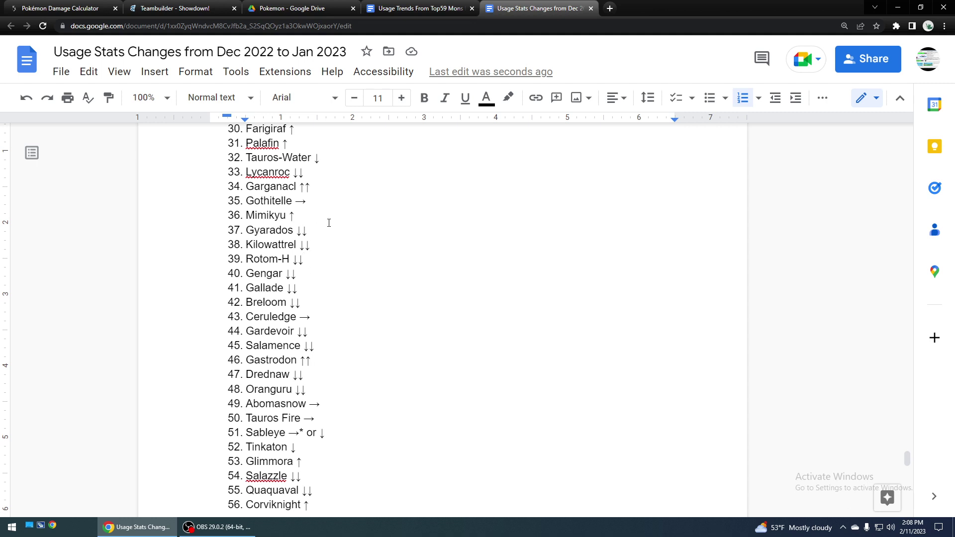
double_click(325, 282)
key("BackSpace")
triple_click(305, 288)
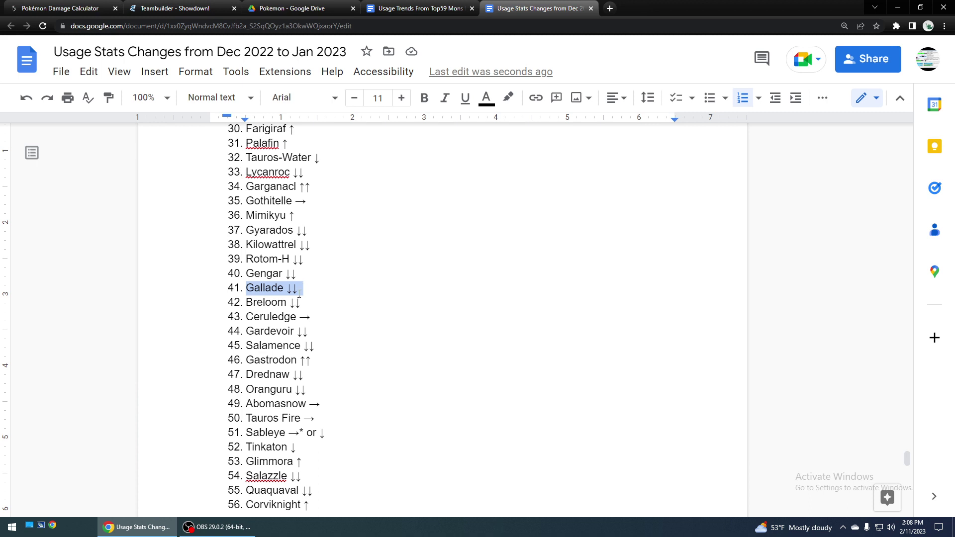
left_click(298, 303)
scroll(300, 302, "down", 1)
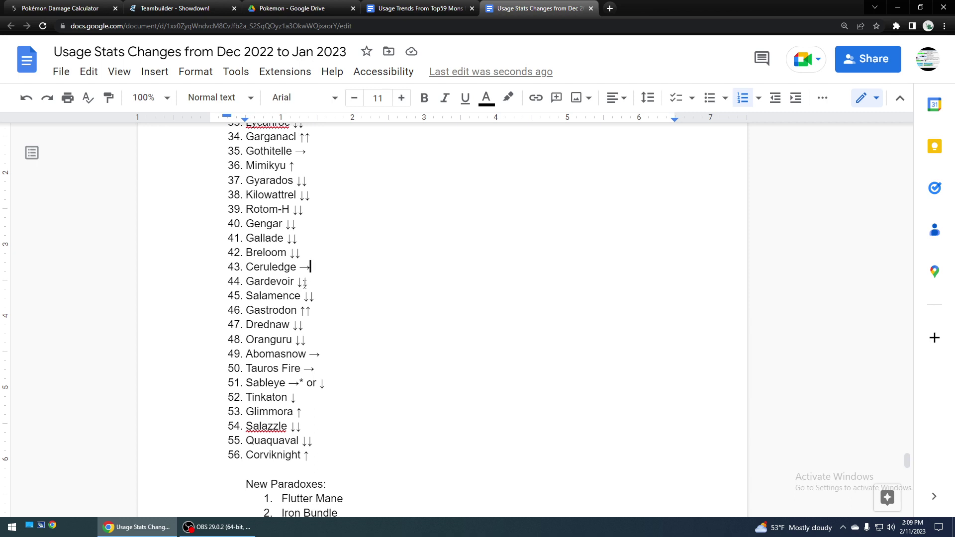
left_click(307, 284)
triple_click(315, 301)
left_click(316, 301)
left_click(315, 313)
scroll(297, 296, "down", 12)
scroll(303, 295, "up", 12)
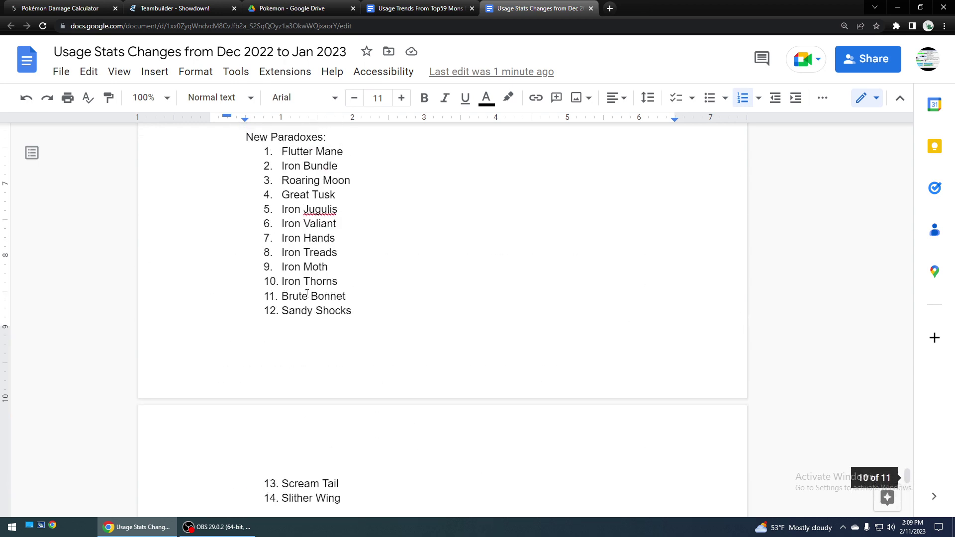
scroll(307, 293, "up", 5)
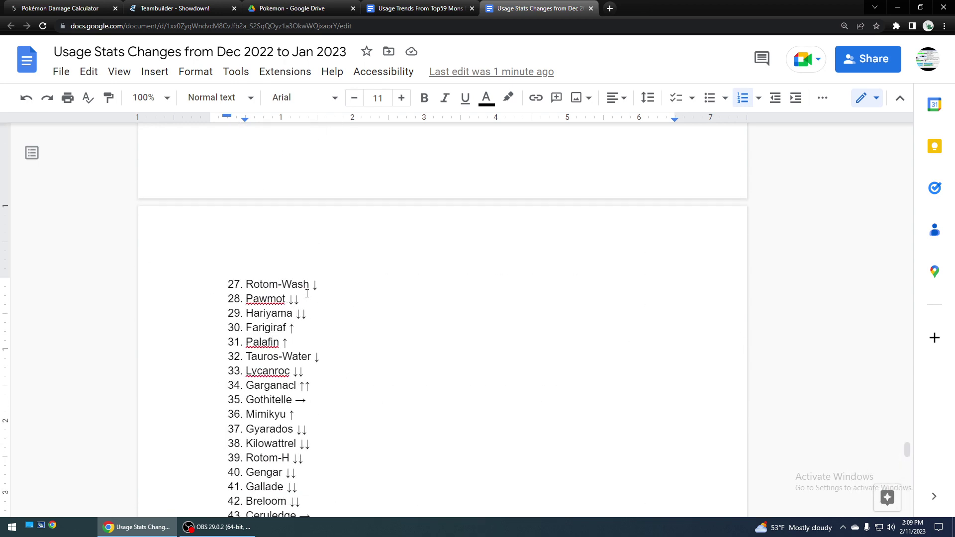
scroll(307, 293, "down", 15)
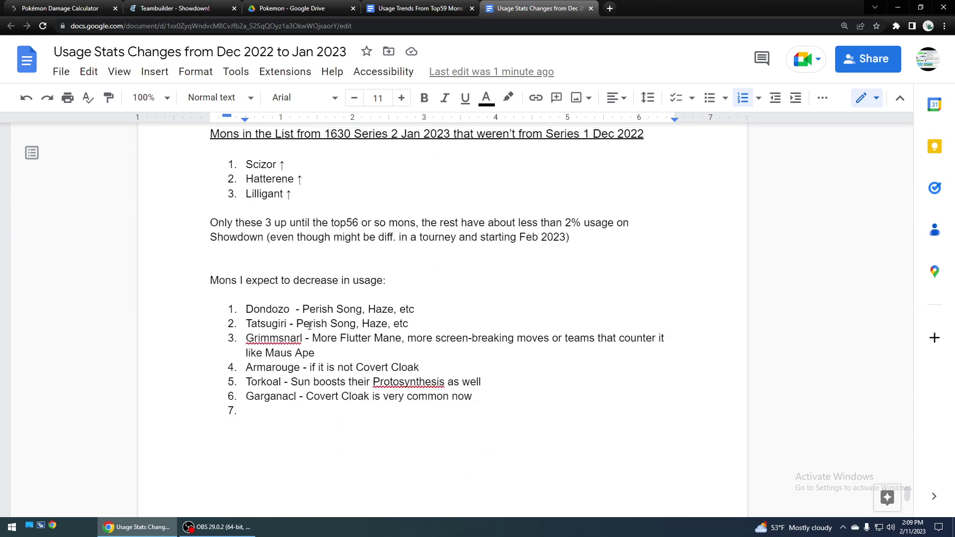
Step: Begin the seventh decrease entry with "Tauros Fire - Usually Arcanine outclasses it now by resisting Fairy and"
left_click(316, 405)
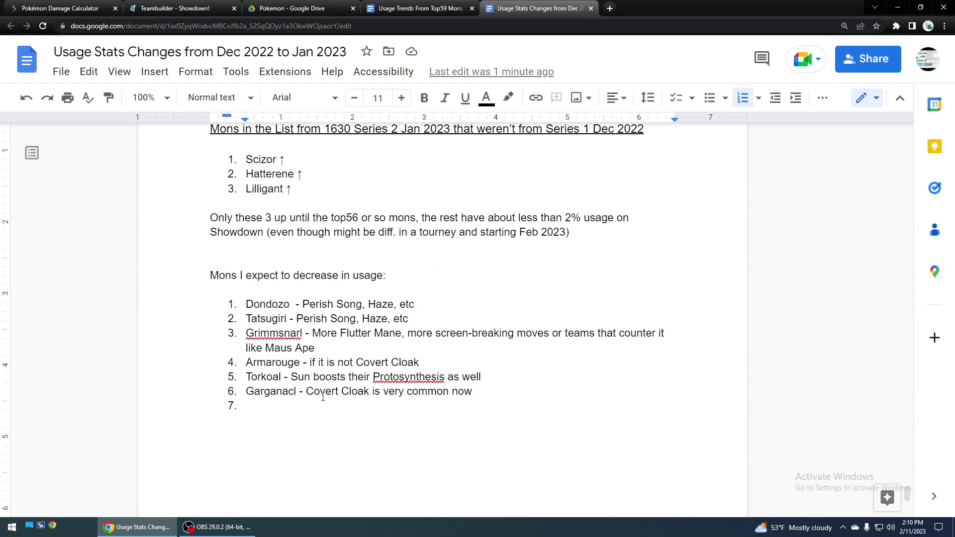
type("Tauros F")
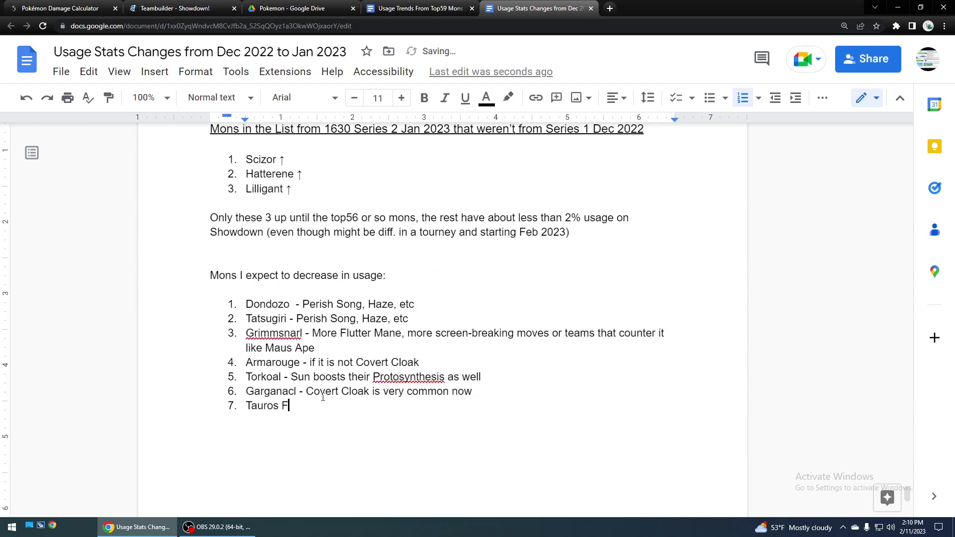
type("ire - Usually Arcanine outclasses it n")
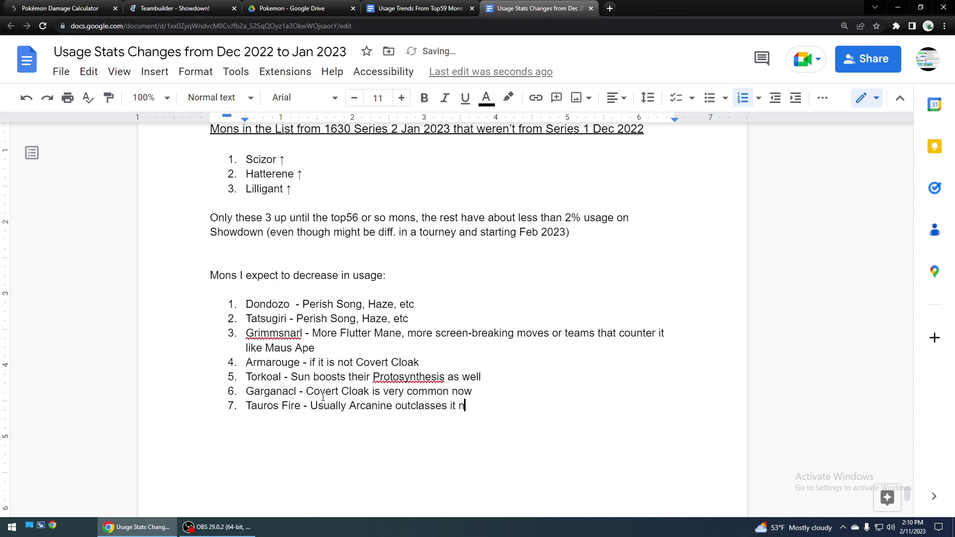
type("ow by  resist")
key("ctrl+BackSpace")
key("BackSpace")
type("resisting Fairy and ")
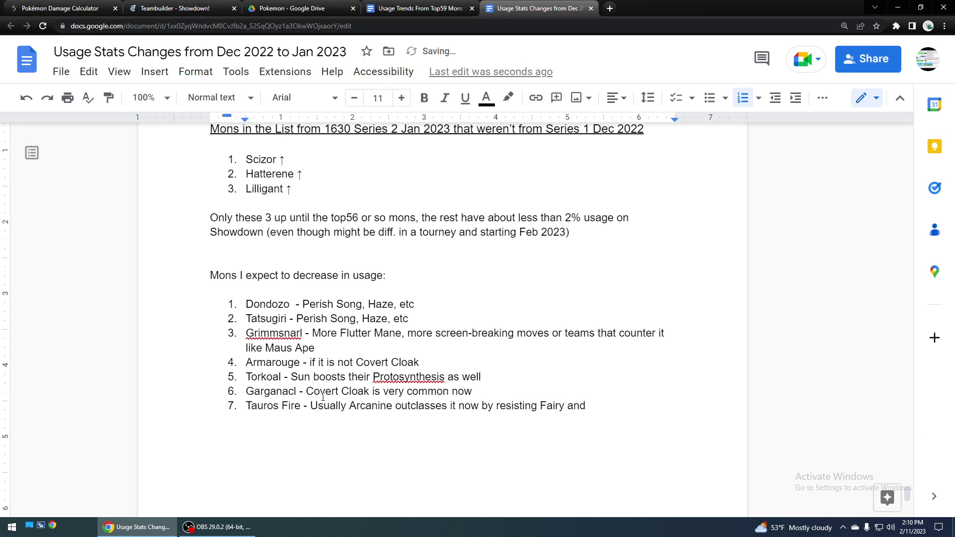
Step: Finish the Tauros Fire entry with "having Snarl and no need for Double Kick anymore because Meow and Lycanroc are less common"
type("having Snarl and no need ")
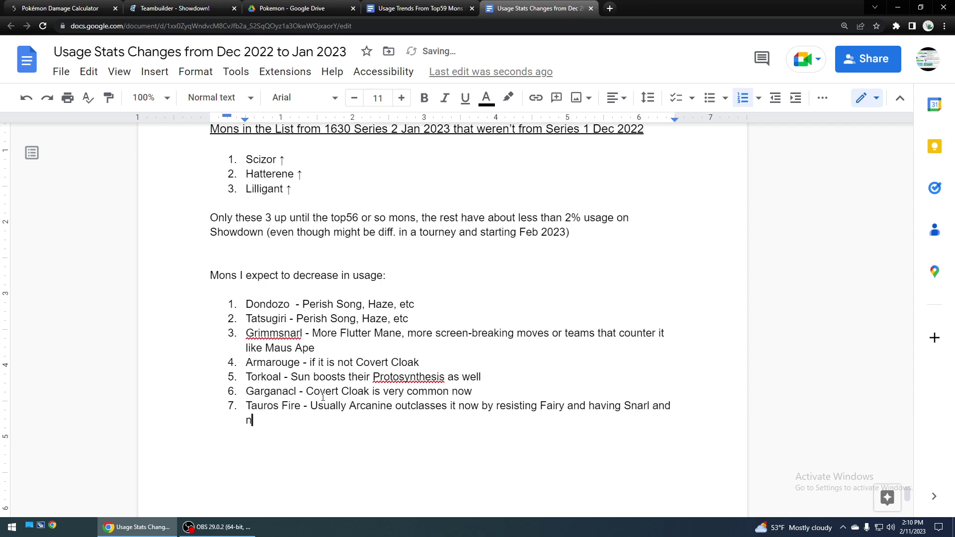
type("for Double Kick anymore")
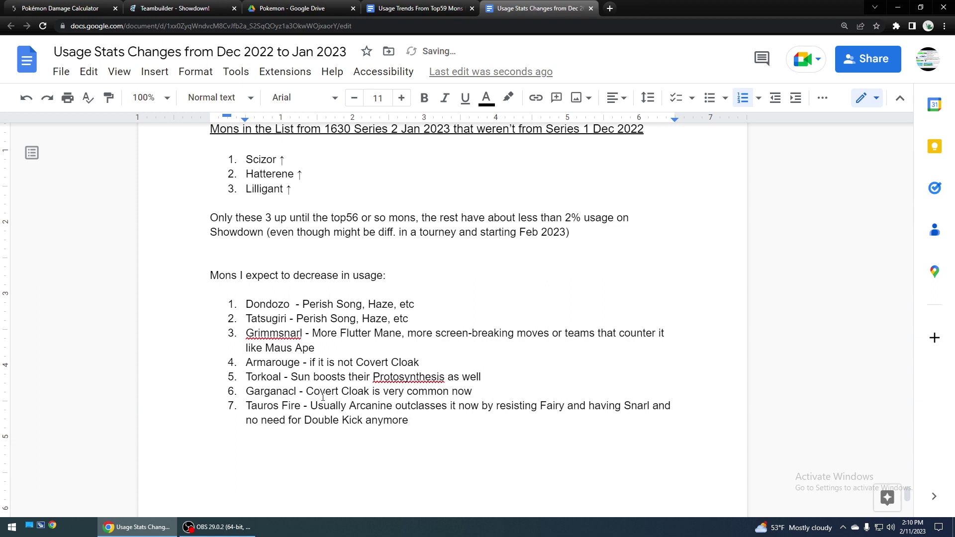
type(" because Meow and Lyc")
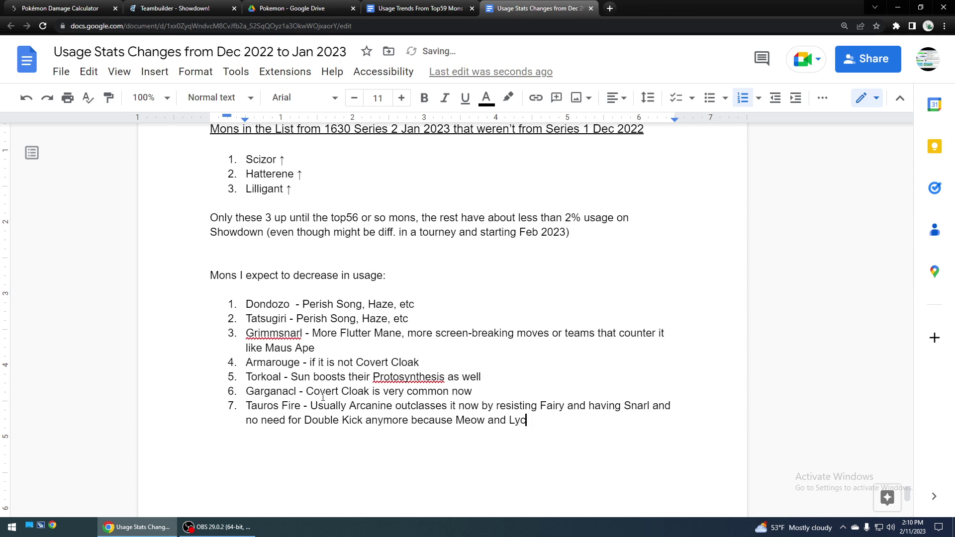
type("anroc are less common")
key("Return")
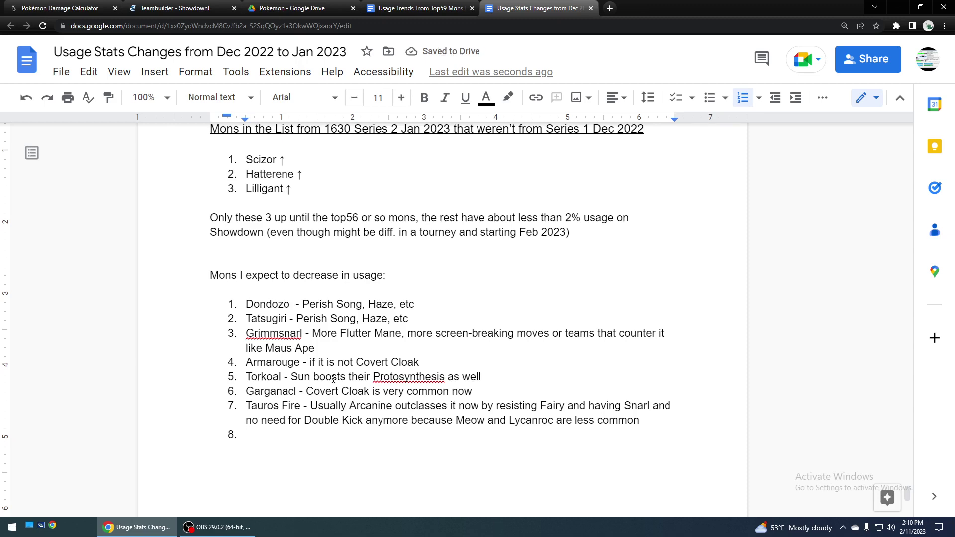
Step: Examine the last entries of the usage trend list, down to Corviknight, for another mon expected to decrease
scroll(371, 373, "up", 9)
scroll(371, 374, "up", 4)
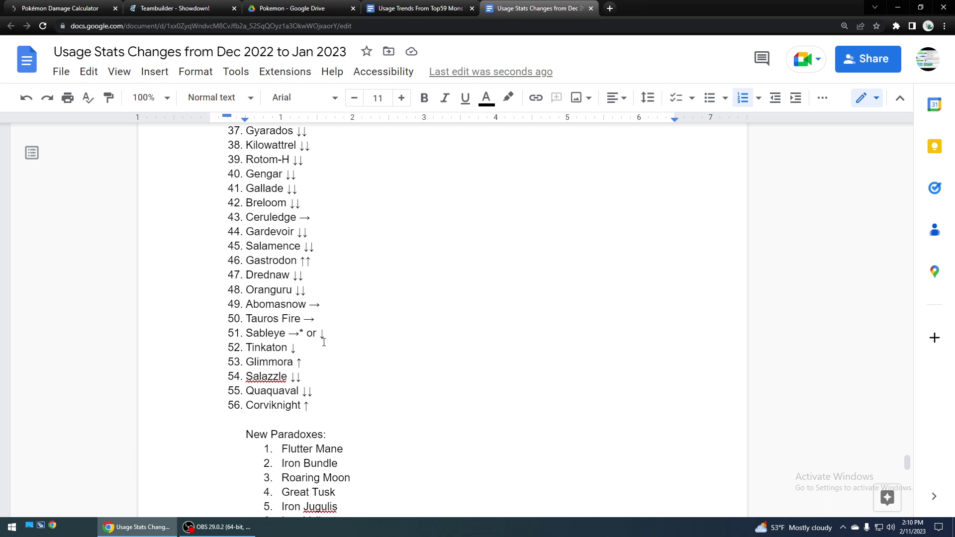
left_click_drag(324, 332, 355, 329)
scroll(355, 330, "down", 3)
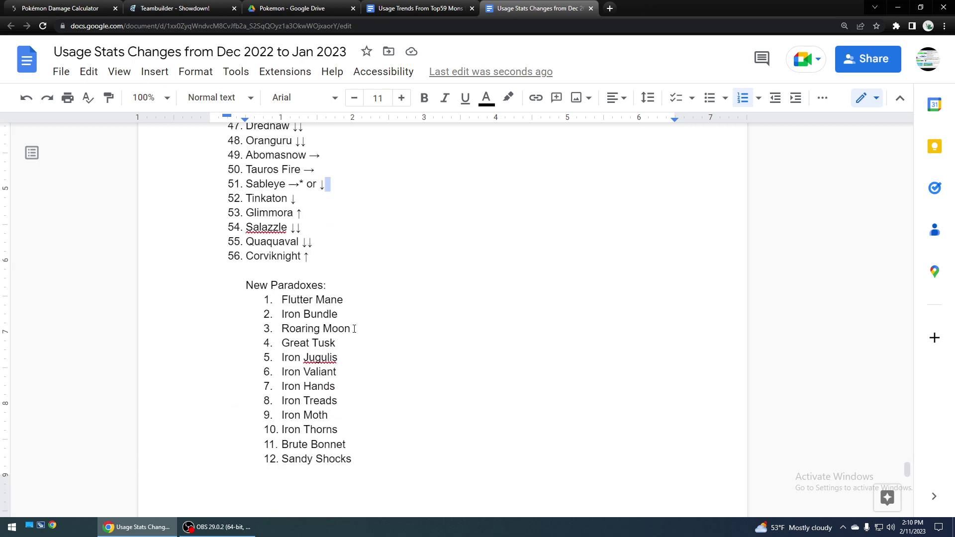
left_click(303, 213)
left_click_drag(319, 188, 330, 185)
left_click(321, 194)
scroll(320, 194, "up", 2)
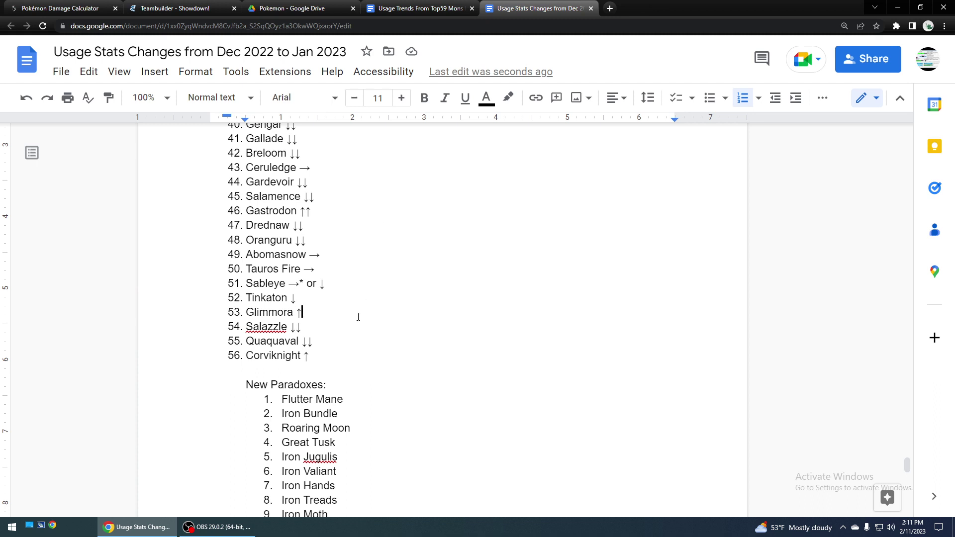
key("Down")
double_click(327, 339)
key("BackSpace")
scroll(327, 335, "down", 13)
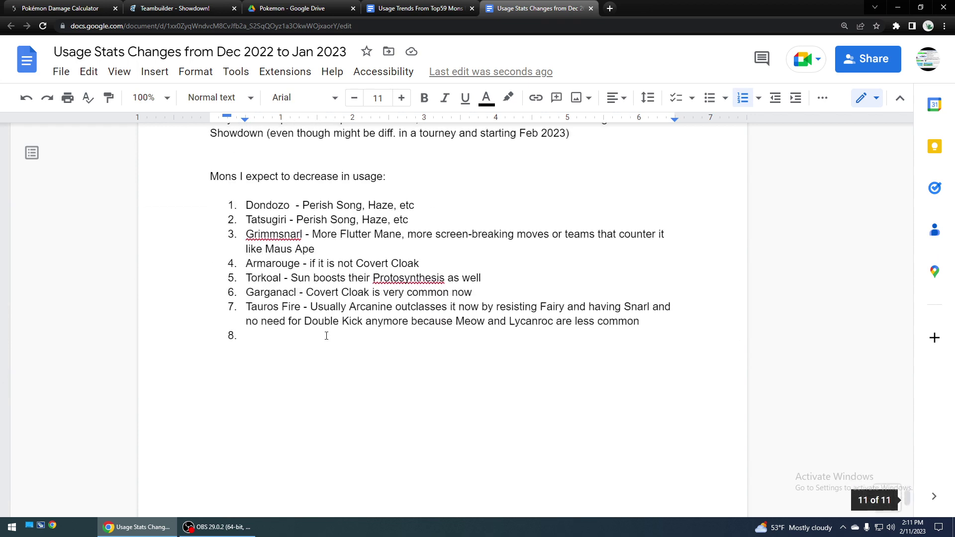
Step: Add the eighth decrease entry "Corviknight - More screens counters (screens are used to make it bulkier specially)"
left_click(326, 338)
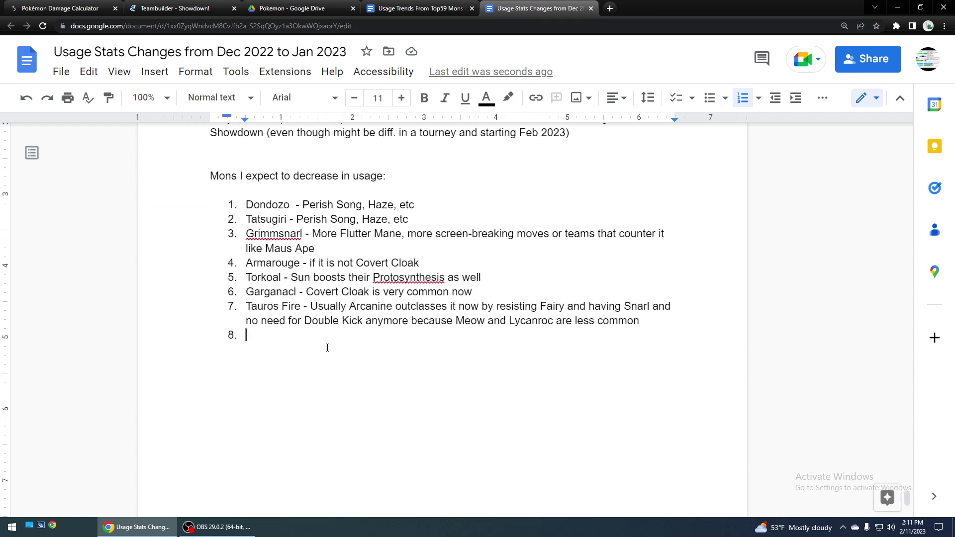
type("Corv")
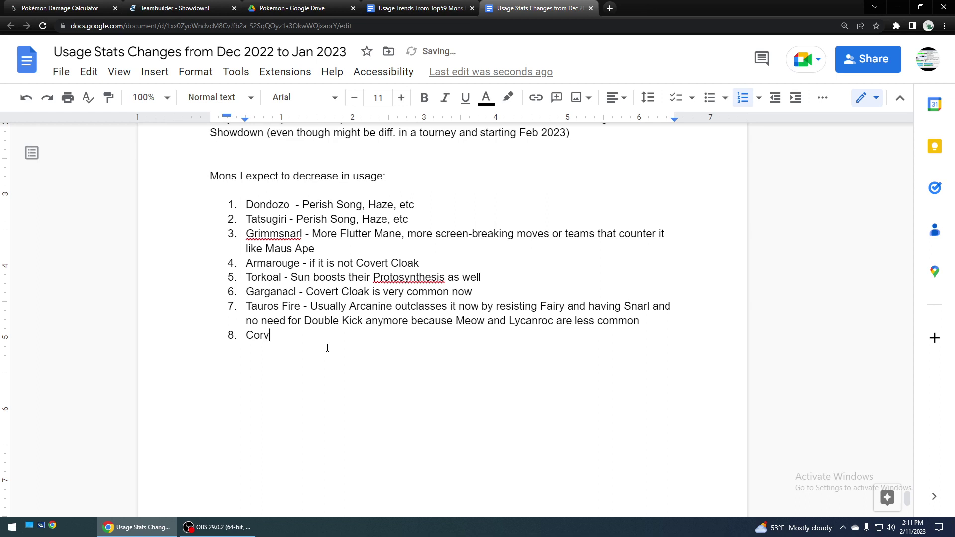
type("iknight - ")
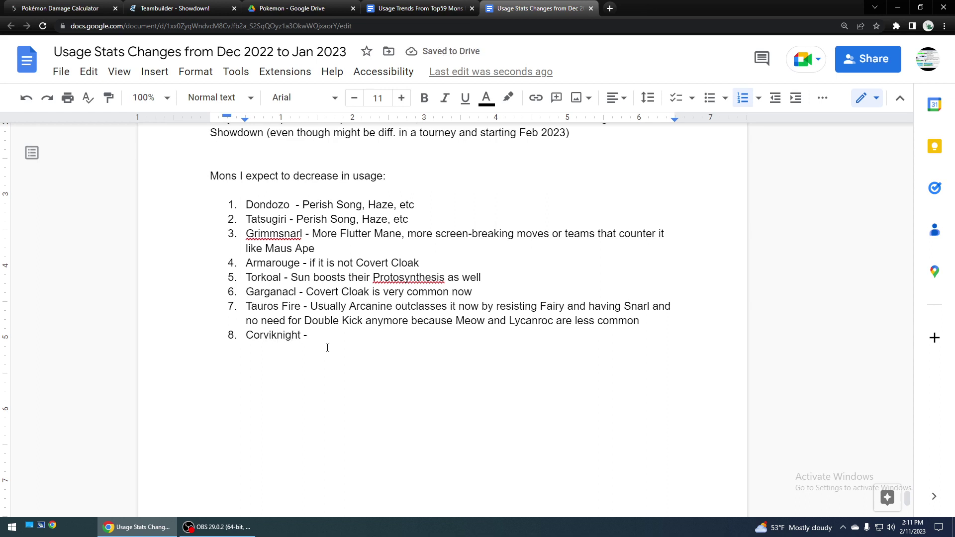
type("More screens counters ")
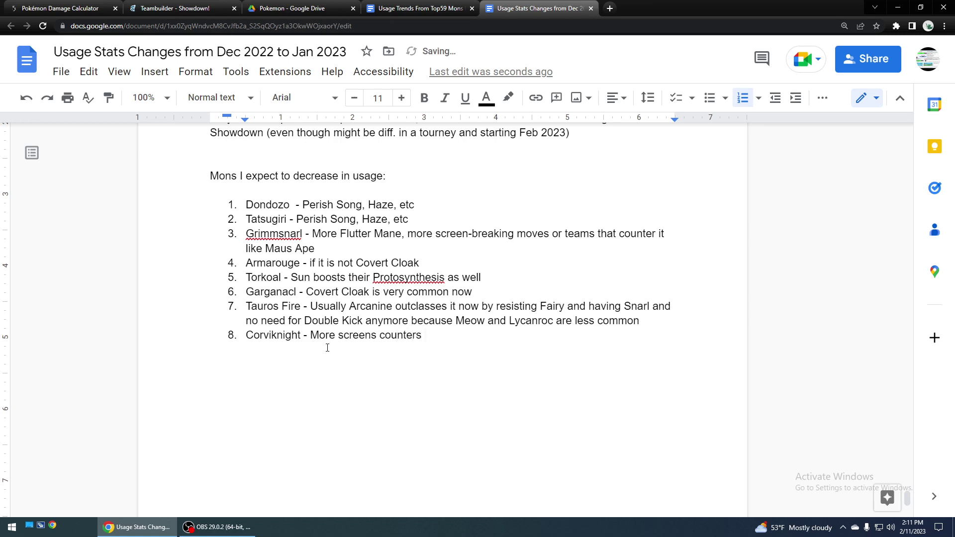
type("(screens are used to make it ")
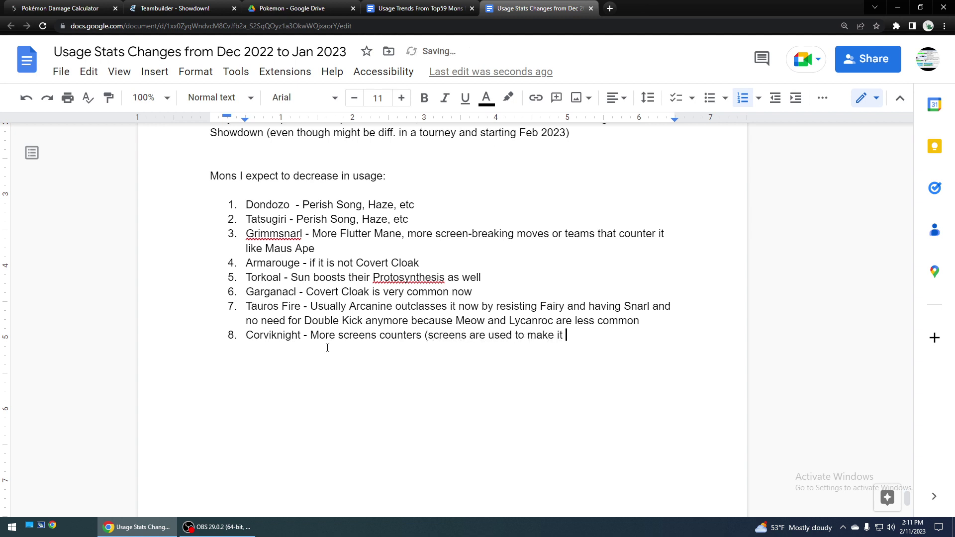
type("bulkier specially)")
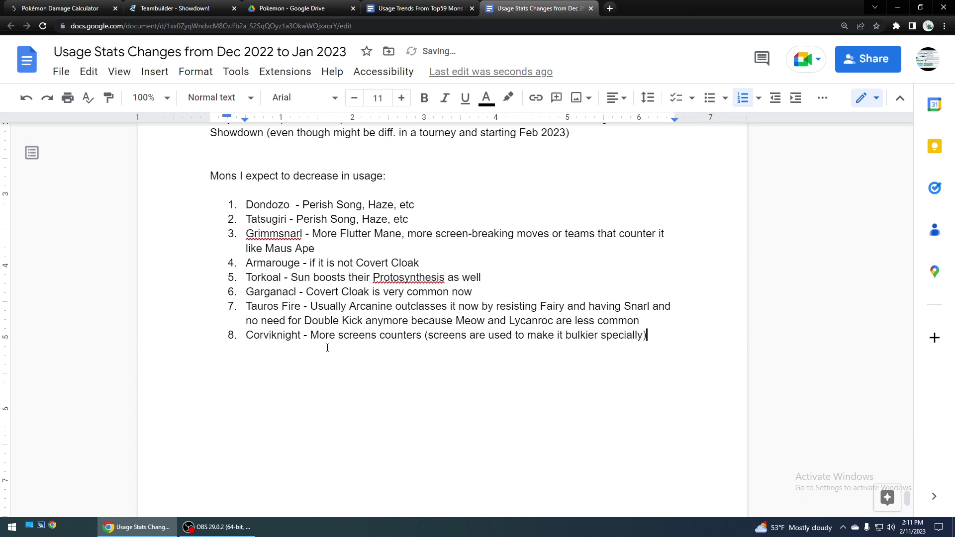
Step: Replace "specially)" at the end of the Corviknight entry with "all-around)"
key("BackSpace")
key("BackSpace")
key("BackSpace")
key("BackSpace")
key("BackSpace")
key("BackSpace")
key("BackSpace")
key("BackSpace")
key("BackSpace")
key("BackSpace")
type("all-around)")
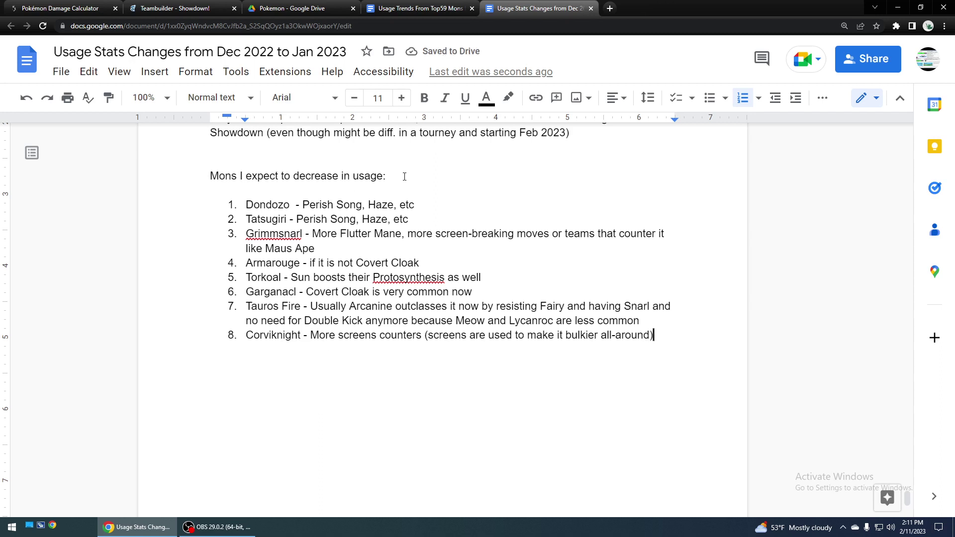
Step: Copy the decrease heading below the Corviknight entry, reword it as "Mons I expect to increase in usage:", and start a numbered list under it
left_click_drag(405, 177, 191, 181)
key("ctrl+c")
left_click(614, 345)
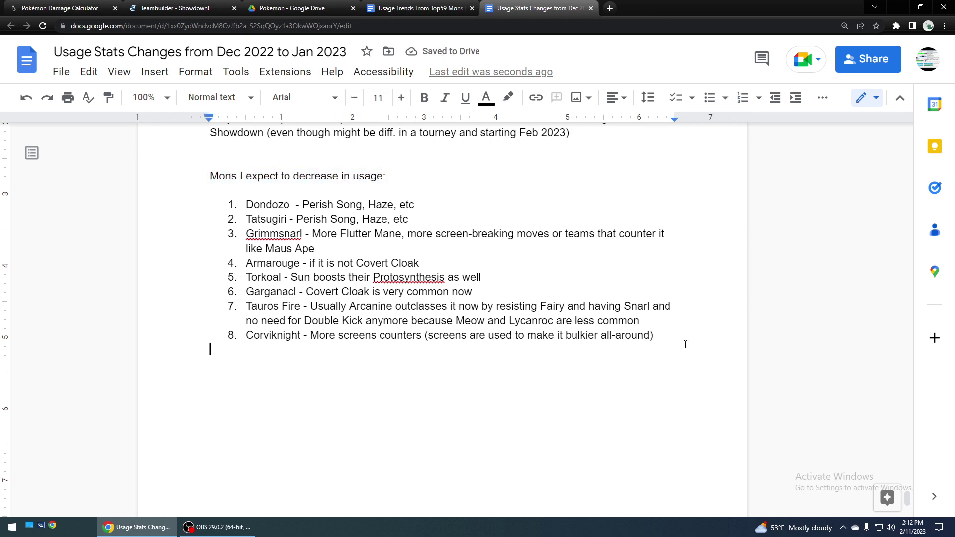
key("Return")
key("ctrl+v")
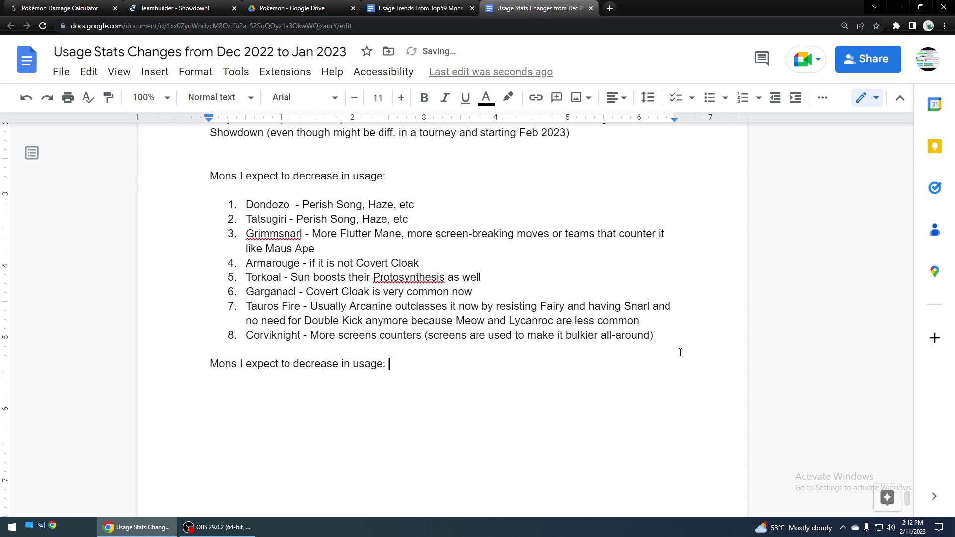
left_click_drag(340, 364, 294, 365)
type("increase")
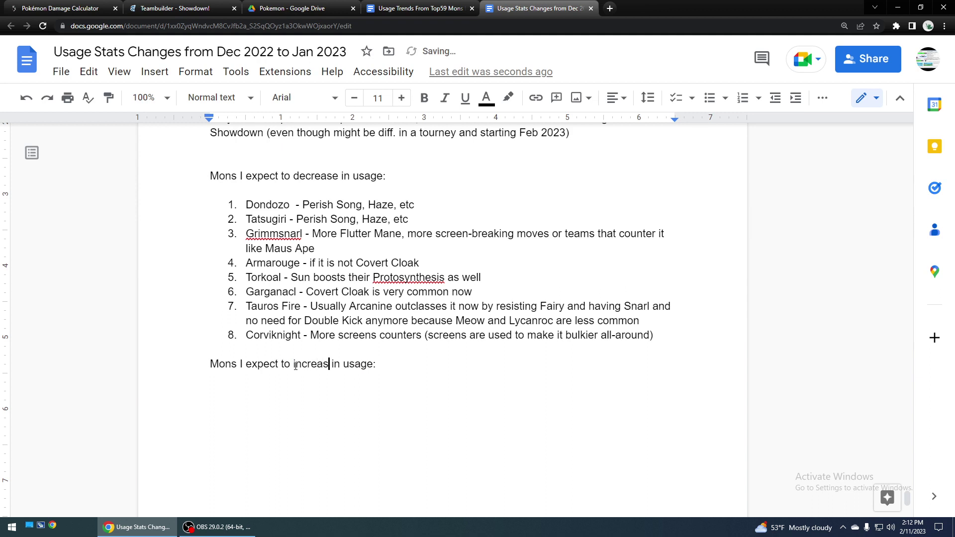
key("Return")
left_click(742, 101)
Step: Examine the first entries of the usage trend list, from Meowscarada to Maushold, for mons expected to increase
scroll(567, 373, "up", 20)
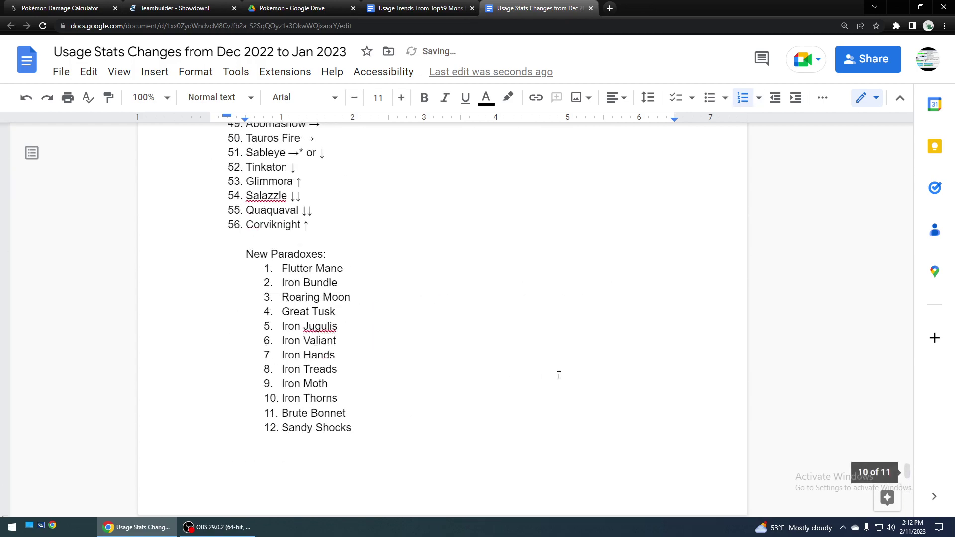
scroll(576, 371, "down", 1)
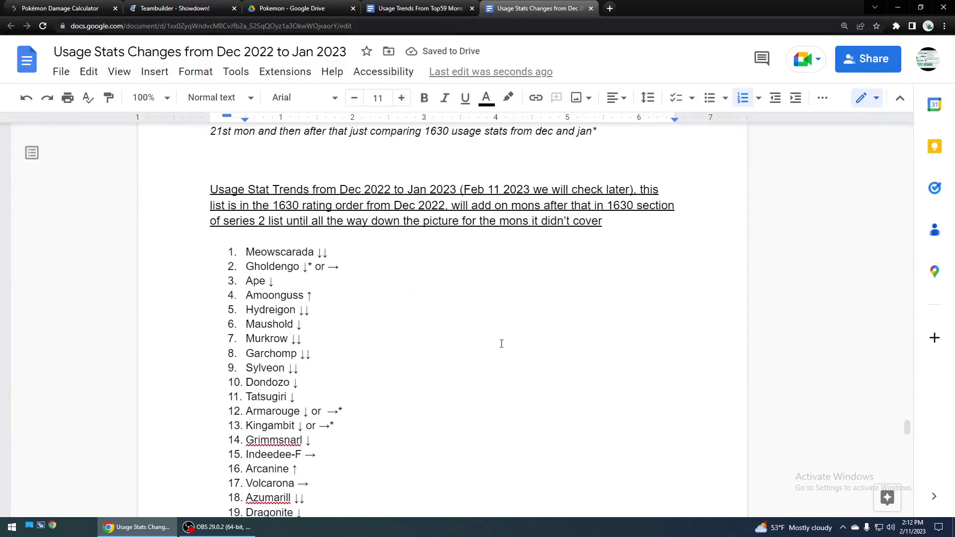
left_click(328, 253)
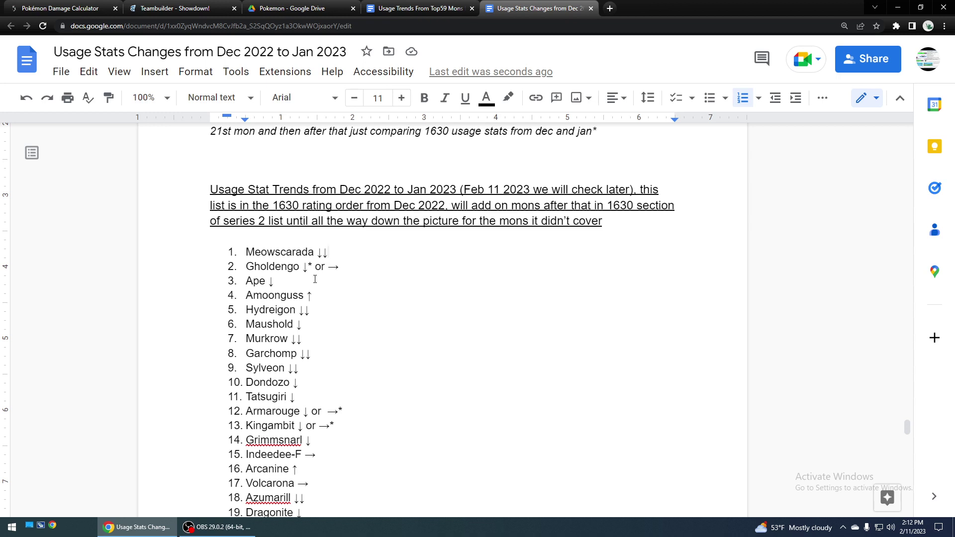
left_click(298, 287)
scroll(298, 286, "down", 1)
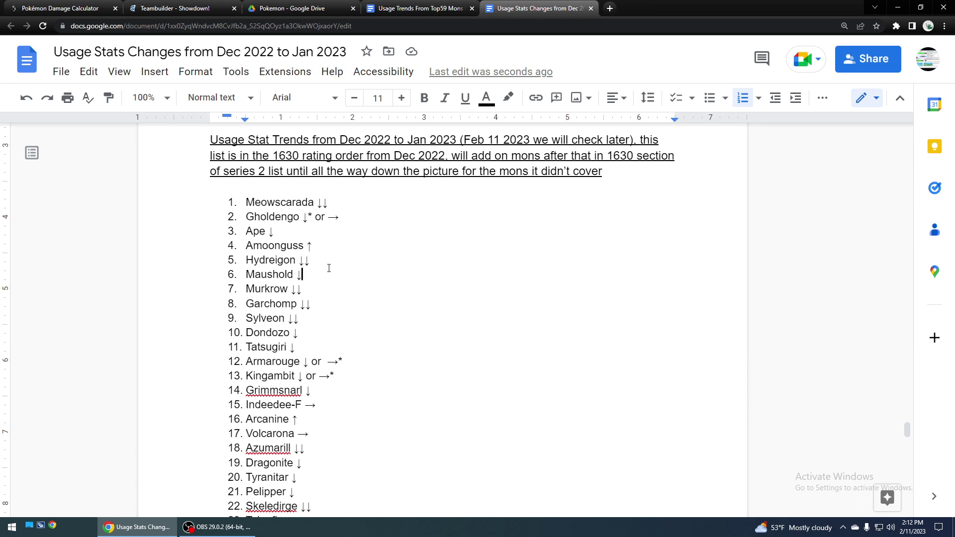
left_click(330, 261)
Step: Start the first increase entry with "Meowscarada - It is good even if it doesn't outspeed everything"
left_click_drag(908, 440, 907, 497)
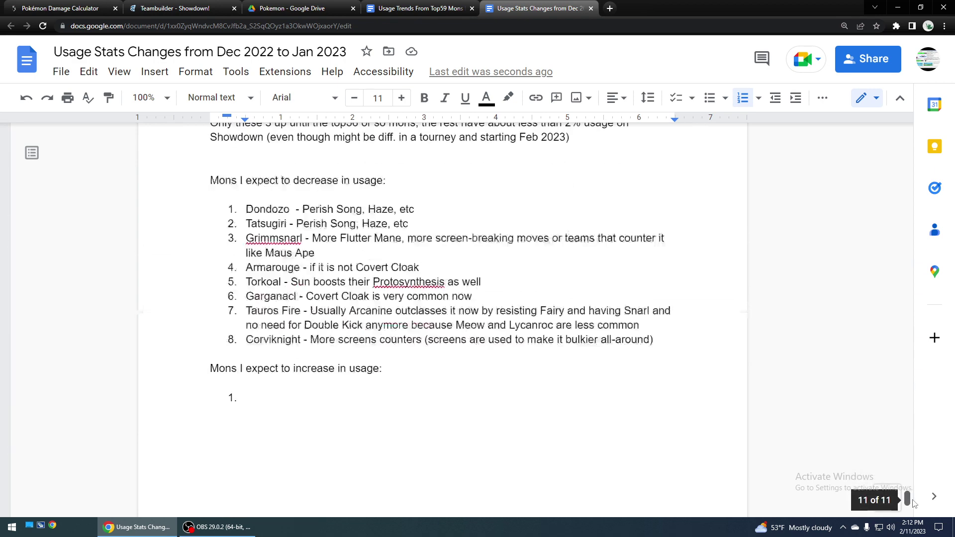
left_click(358, 386)
type("Meowscr")
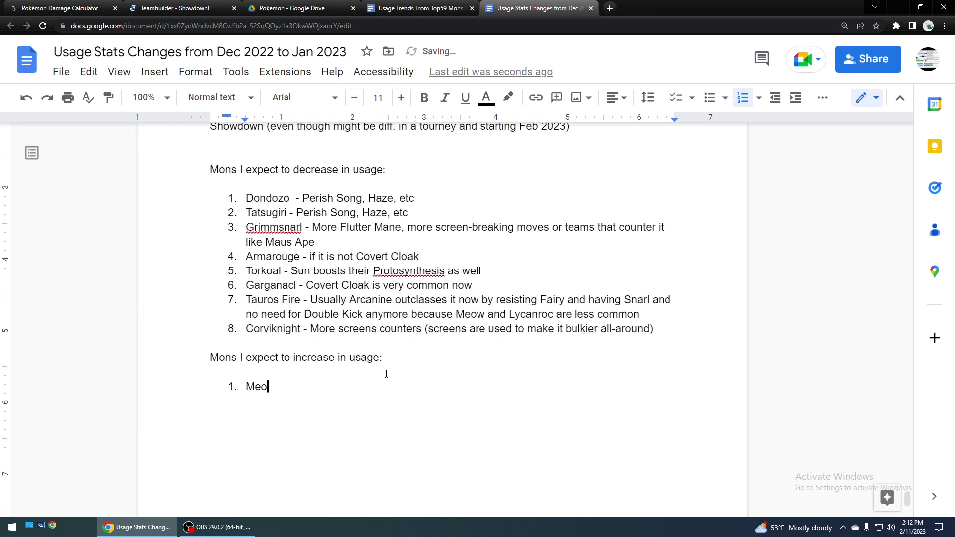
key("BackSpace")
type("arada - N")
type("ot")
key("BackSpace")
key("BackSpace")
type("It is good e")
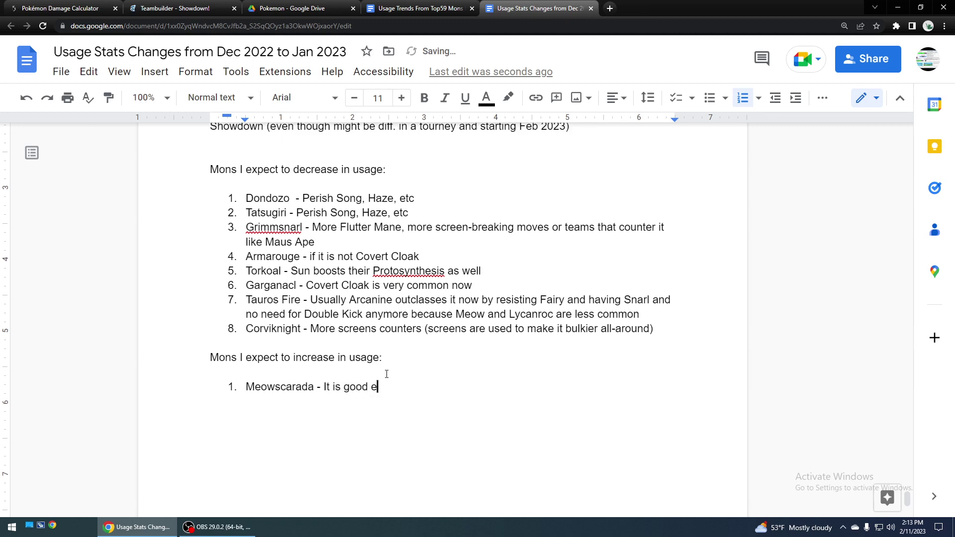
type("ven if it doesn;t")
key("BackSpace")
key("BackSpace")
key("BackSpace")
type("'t outspeed ev")
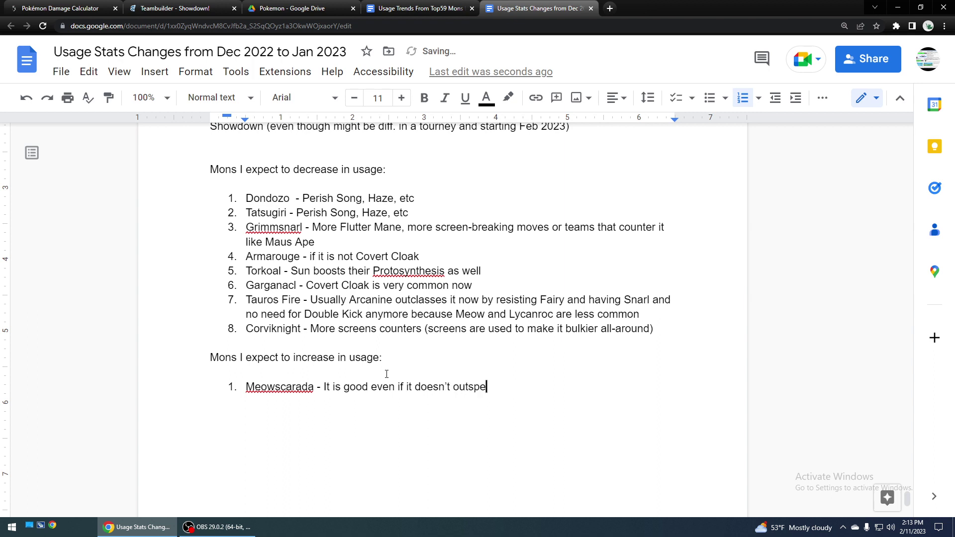
type("erything")
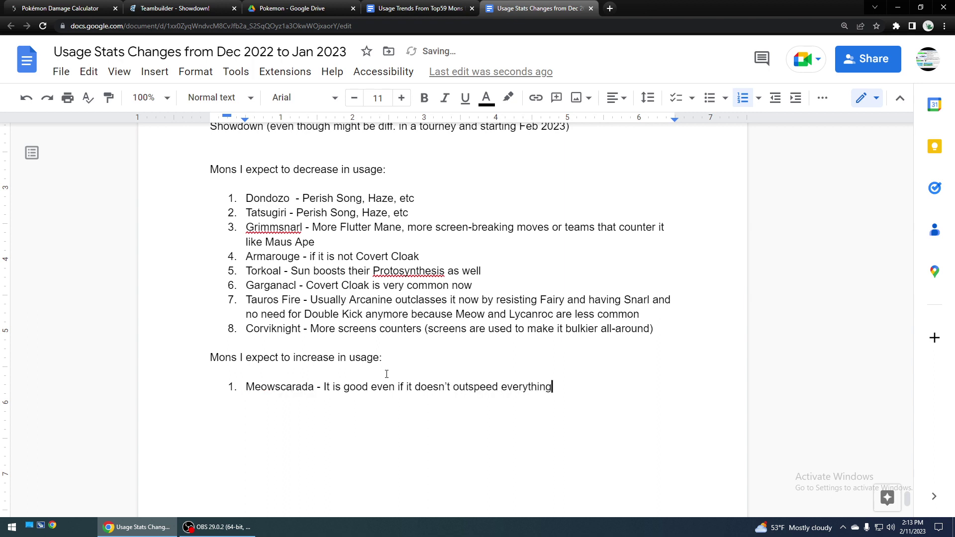
Step: Extend the Meowscarada entry with ", Flower Trick is still a great niche" and start a second list item
type(", Flower Tir")
key("BackSpace")
key("BackSpace")
type("rick is still a")
key("BackSpace")
key("BackSpace")
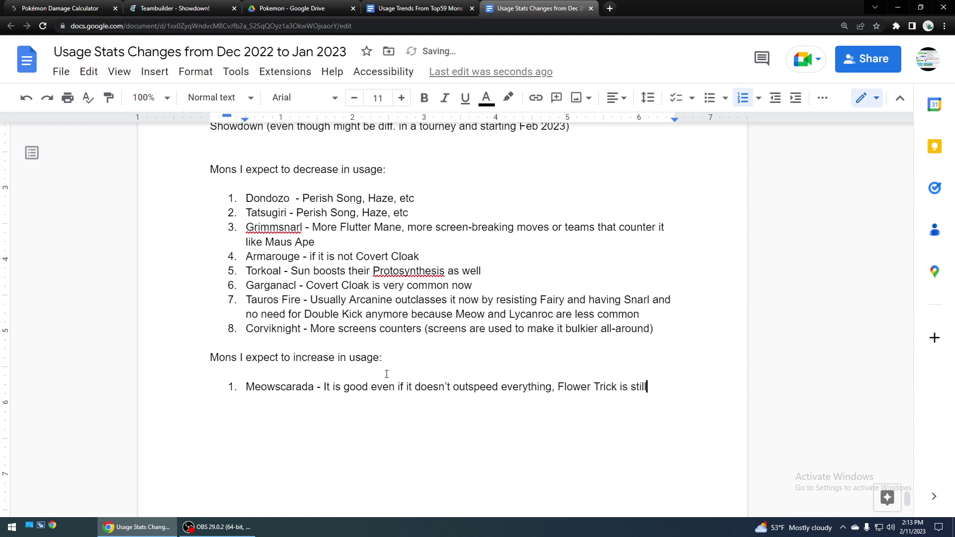
type("a great niche")
key("Return")
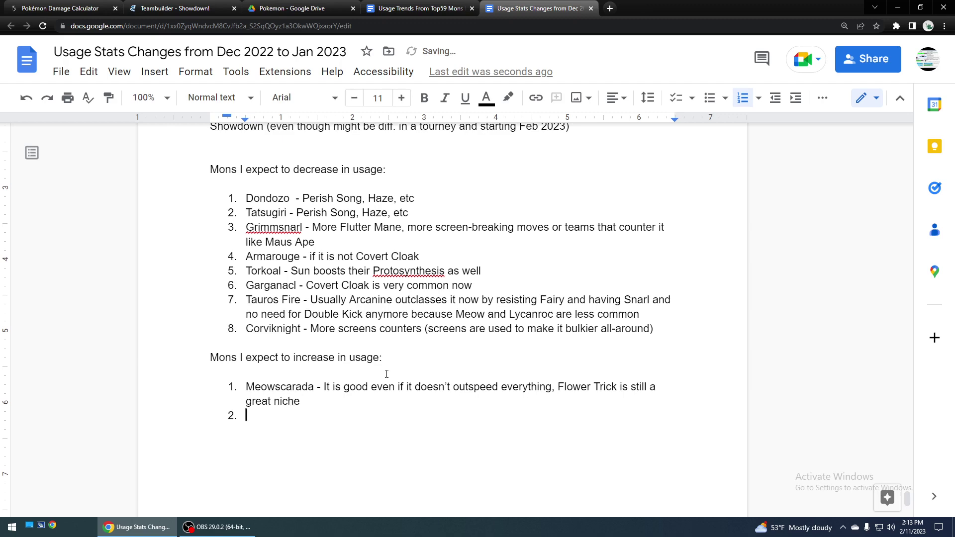
Step: Add the second increase entry "Maushold - Good for supporting Paradox or other mons like Ape that could slightly rise"
scroll(403, 311, "up", 2)
scroll(402, 311, "up", 20)
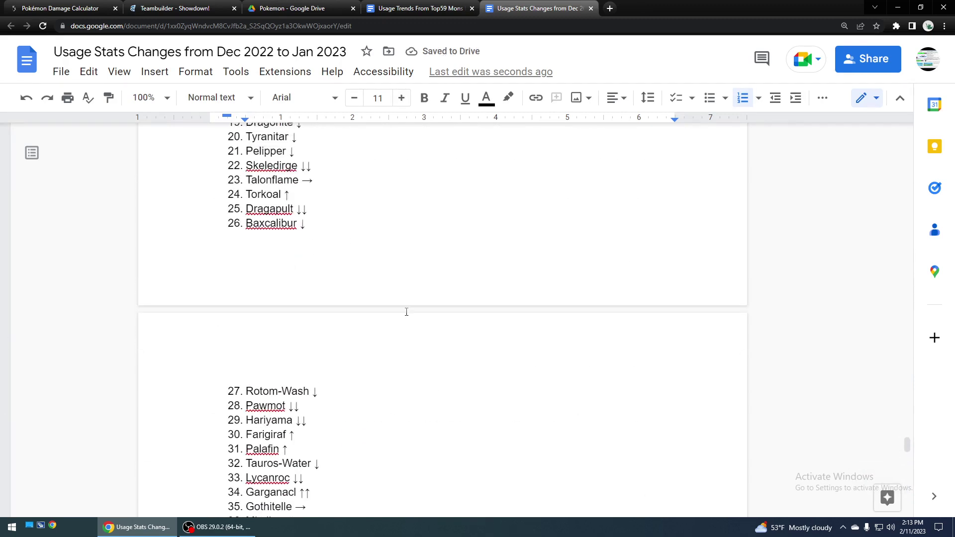
scroll(393, 344, "up", 1)
scroll(373, 358, "down", 2)
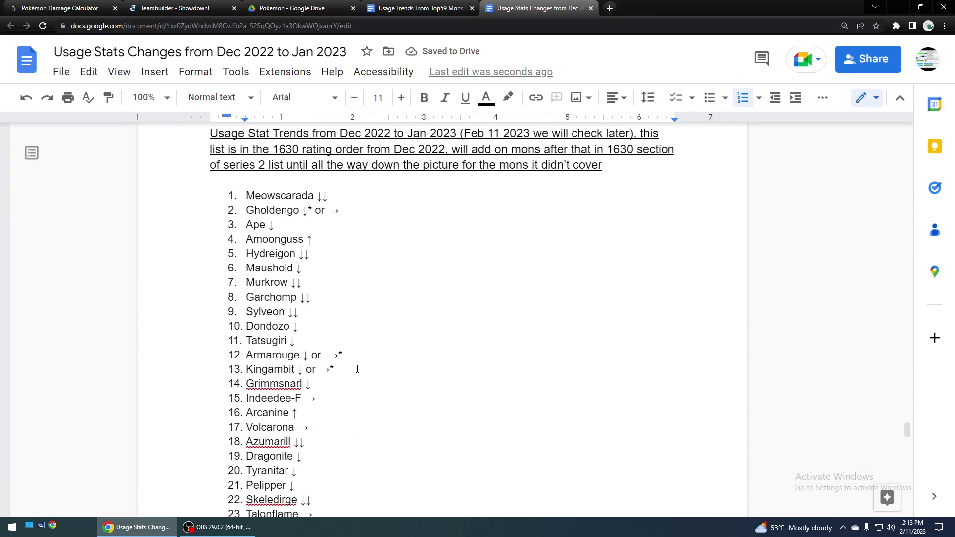
left_click(327, 295)
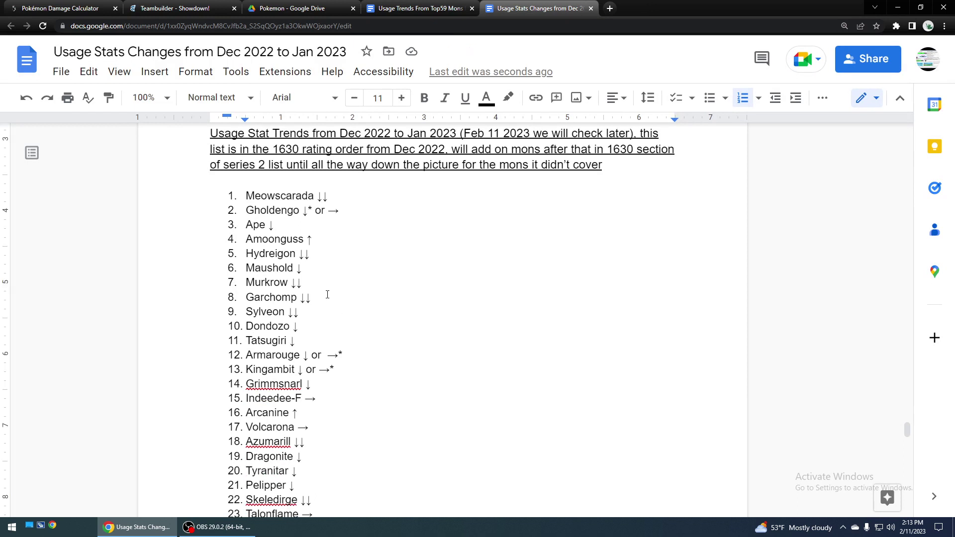
scroll(373, 362, "down", 20)
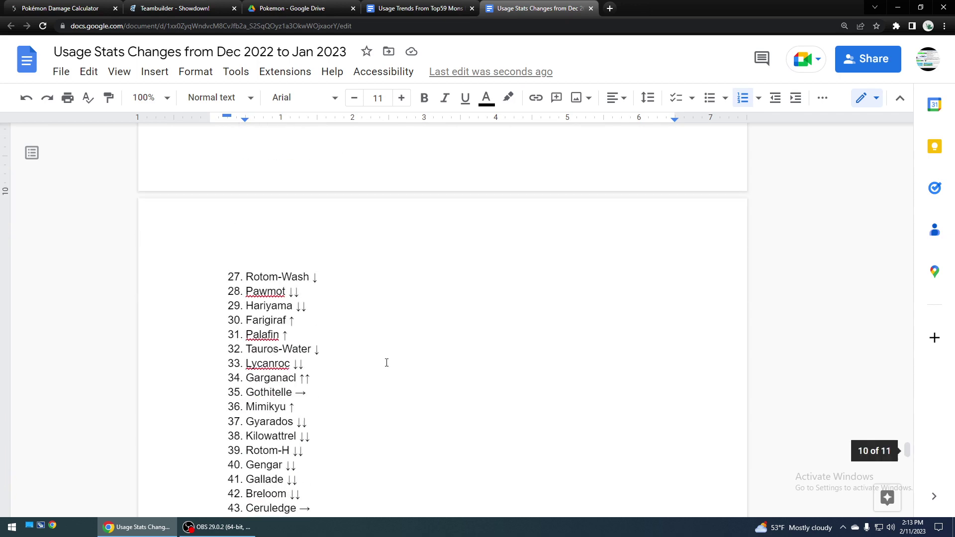
scroll(385, 360, "down", 5)
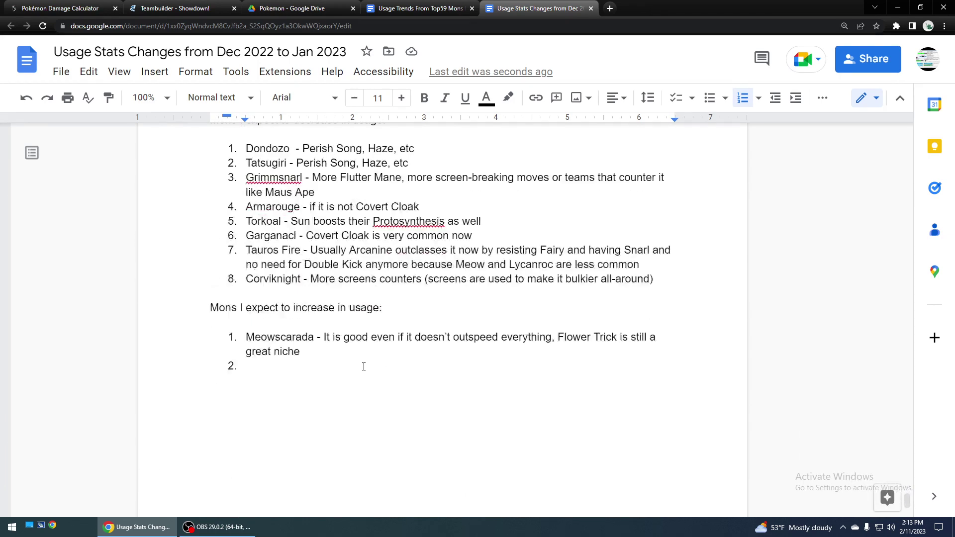
left_click(364, 367)
type("Mau")
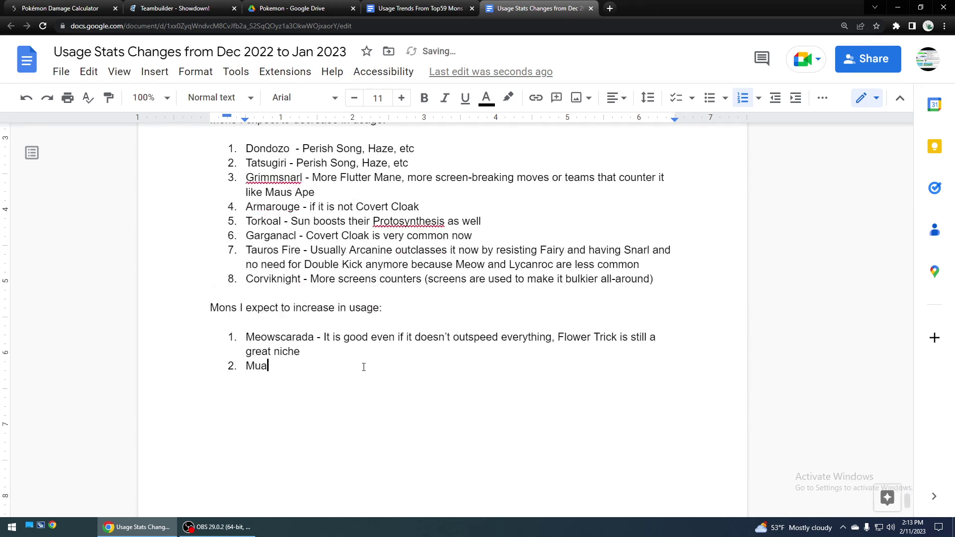
key("BackSpace")
type("us-")
key("BackSpace")
type("hold - Good for sup")
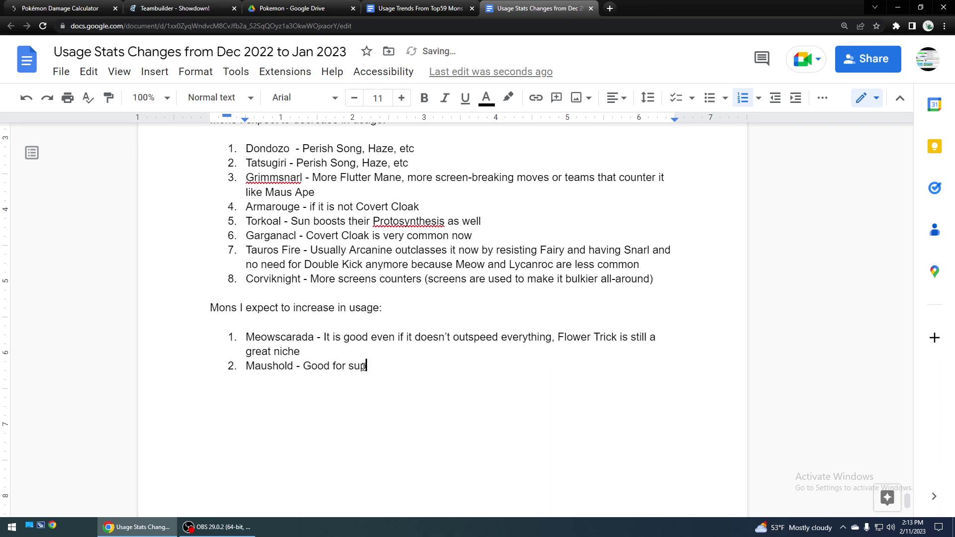
type("porting Paradox or ")
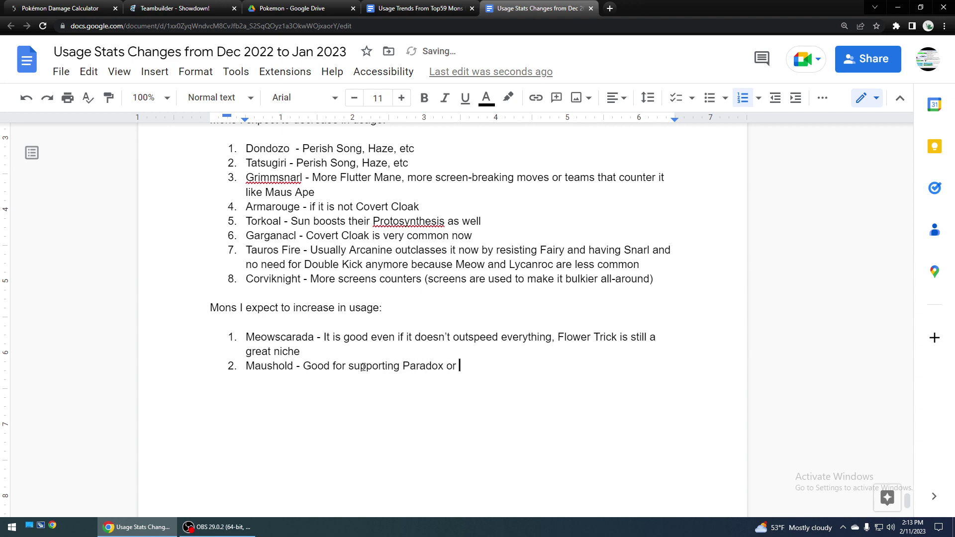
type("other mons like Ape that cou")
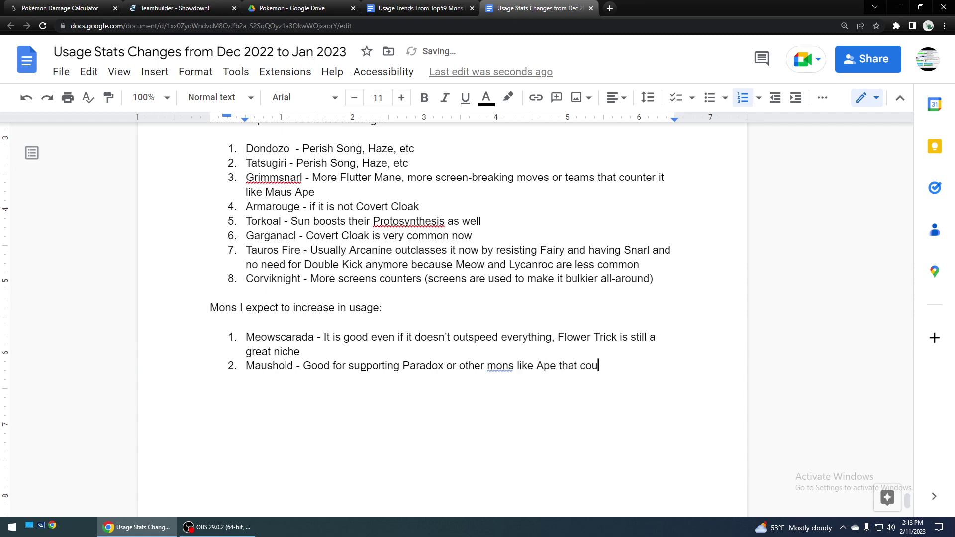
type("ld slightly rise")
key("Return")
Step: Add the third increase entry "Ape - The metagame is more Intimidate, Snarl, and Icy Wind dependent now"
type("Ape -")
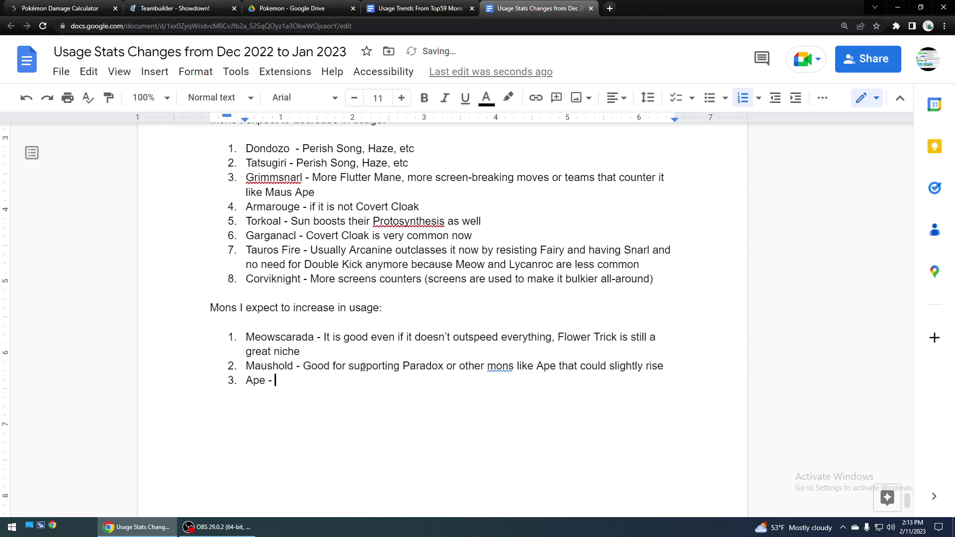
type(" The metagame is mor")
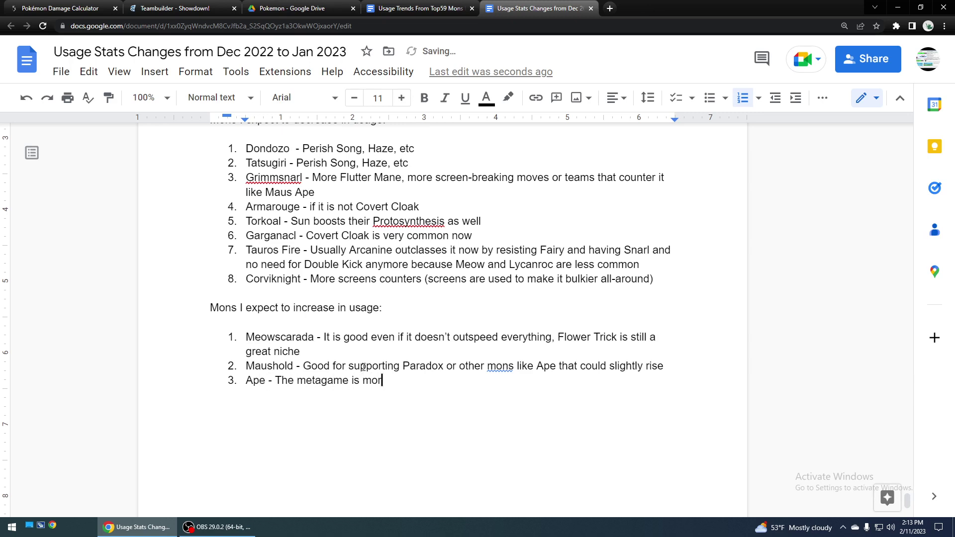
type("e Arcanine and")
key("BackSpace")
key("BackSpace")
key("BackSpace")
key("BackSpace")
key("BackSpace")
key("BackSpace")
key("BackSpace")
key("BackSpace")
key("BackSpace")
key("BackSpace")
key("BackSpace")
key("BackSpace")
key("BackSpace")
type("lntimidate, Snarl, and")
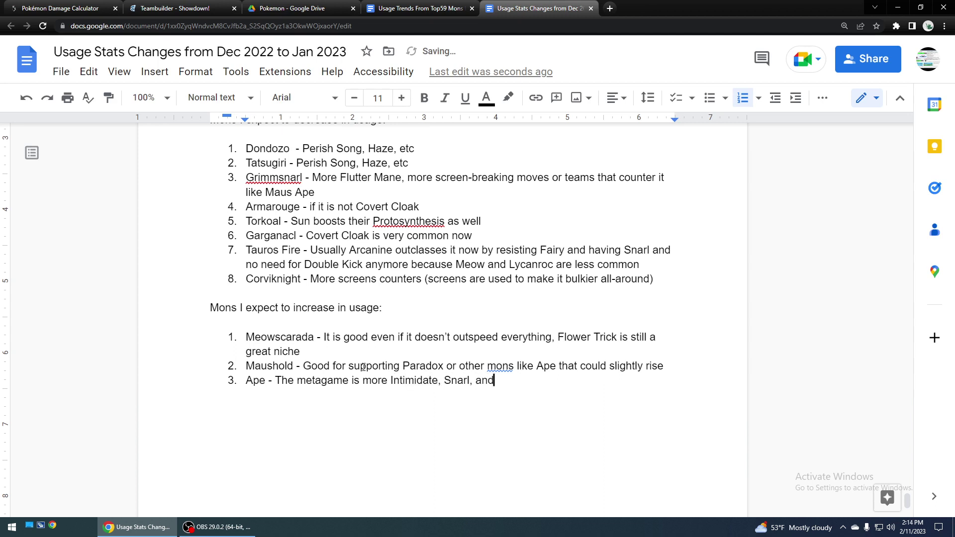
type(" Icy Wind dependent now")
key("Return")
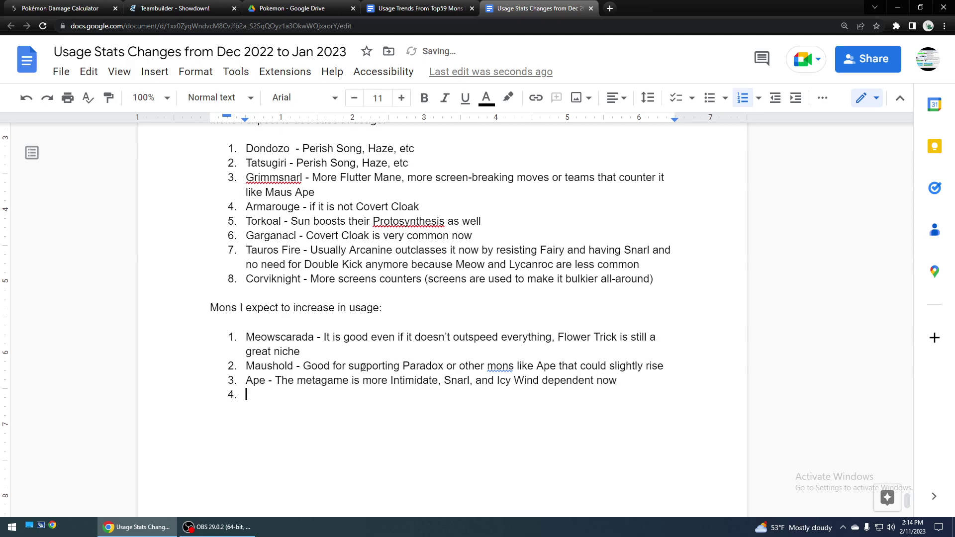
Step: Start the fourth increase entry with "Garchomp - Great Tusk took the spotlight because it is a new Paradox mon"
scroll(363, 367, "up", 15)
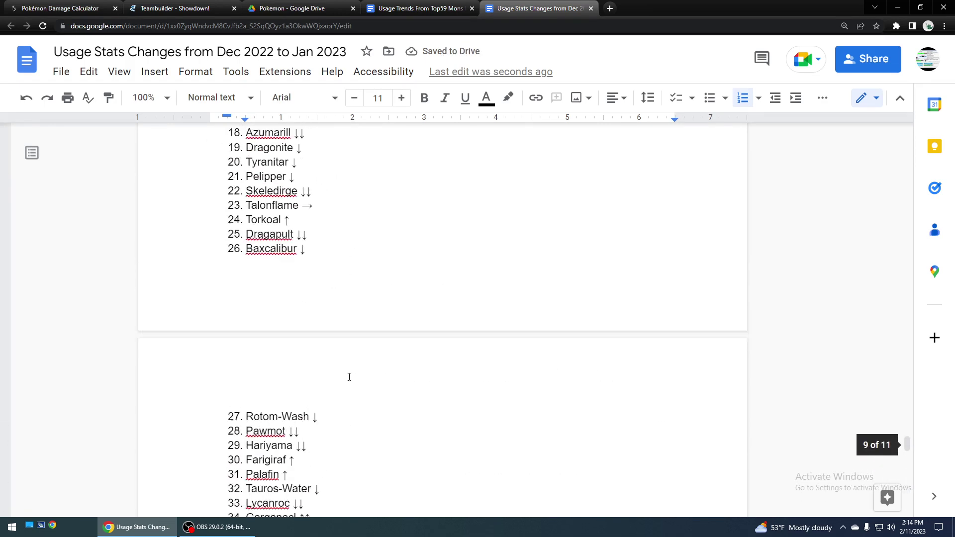
scroll(349, 376, "up", 7)
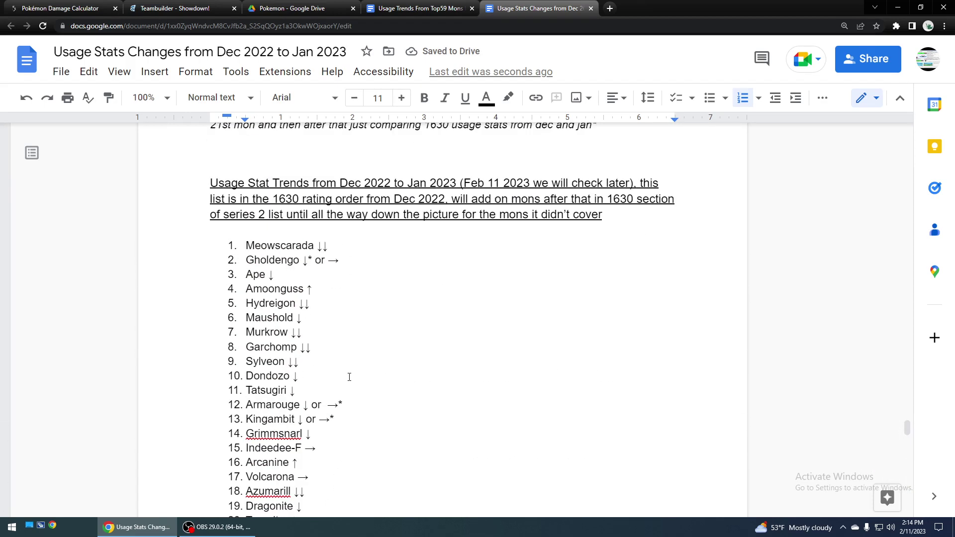
scroll(349, 376, "down", 20)
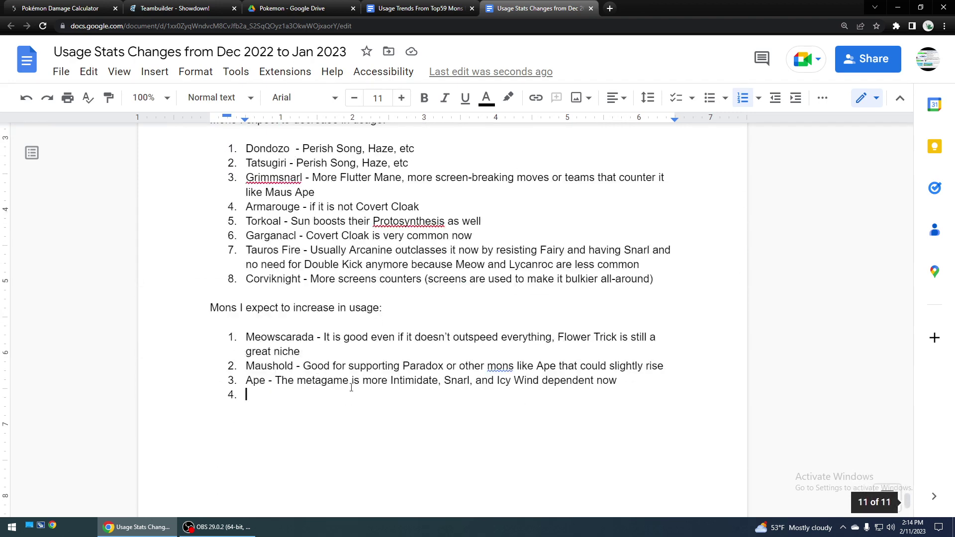
type("Garchomp")
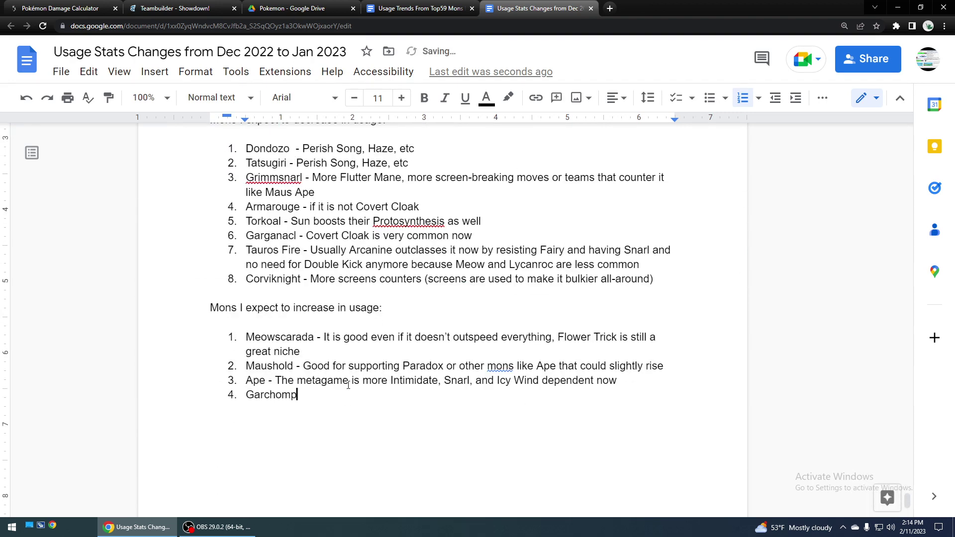
type(" -")
key("BackSpace")
type("- Great Tusk took the sp")
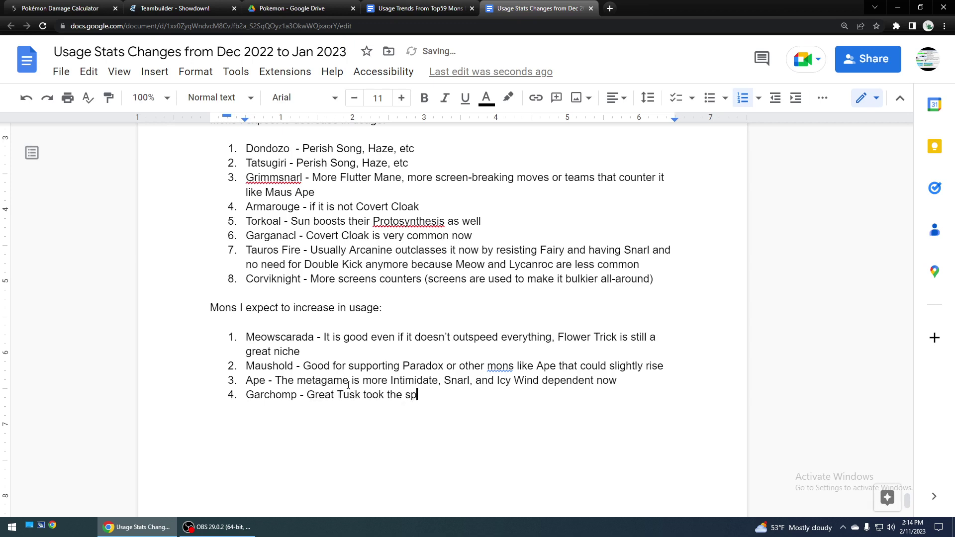
type("otlight because it i")
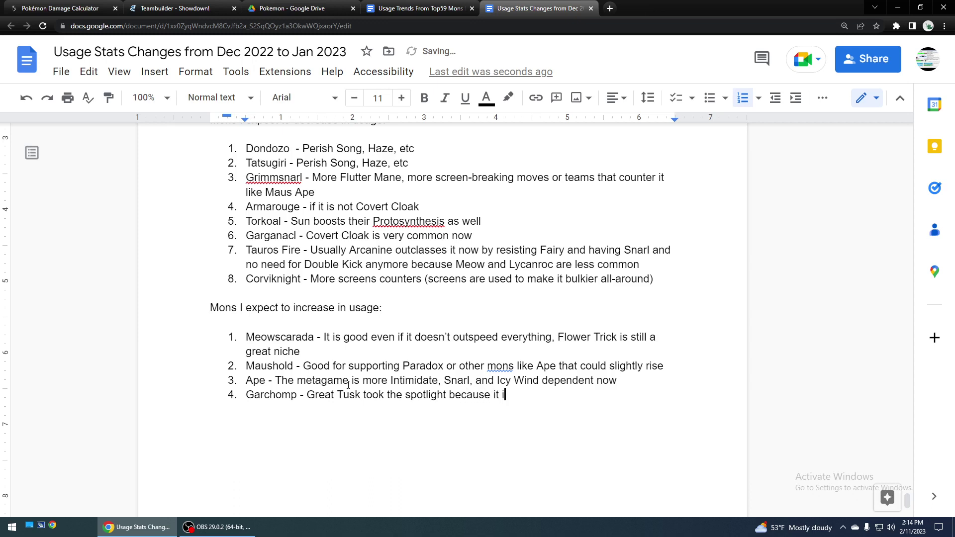
type("s a new Paradox mon ")
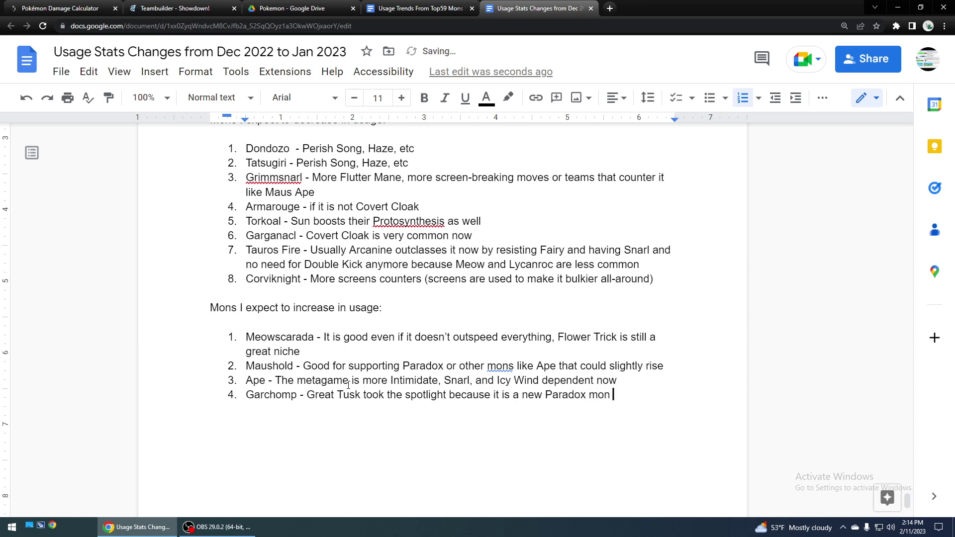
Step: Complete the Garchomp entry with "and is similar but is slower than RK9 unlike Garchomp" and start a fifth list item
type("and is similar but is slower than")
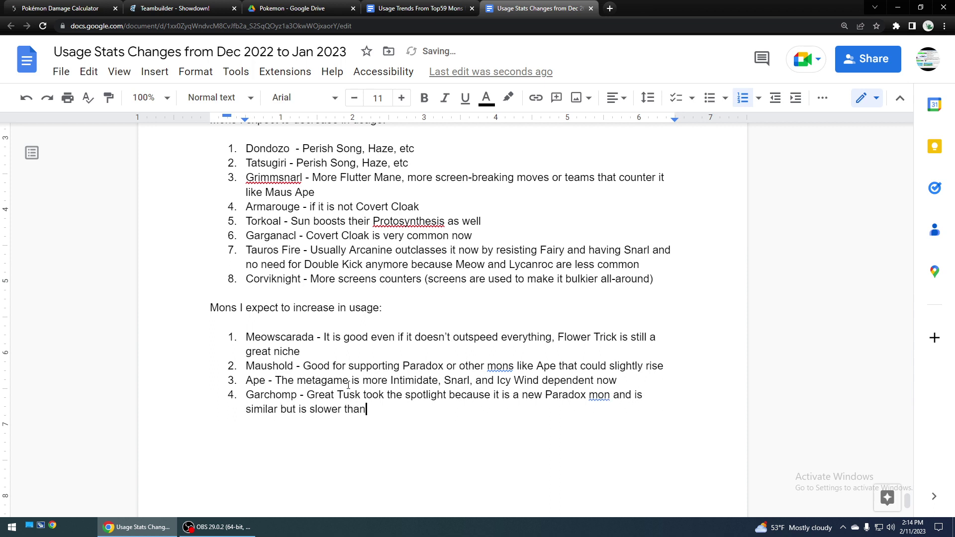
type(" RK9 unlike Garchomjop")
key("BackSpace")
key("BackSpace")
key("BackSpace")
type("p")
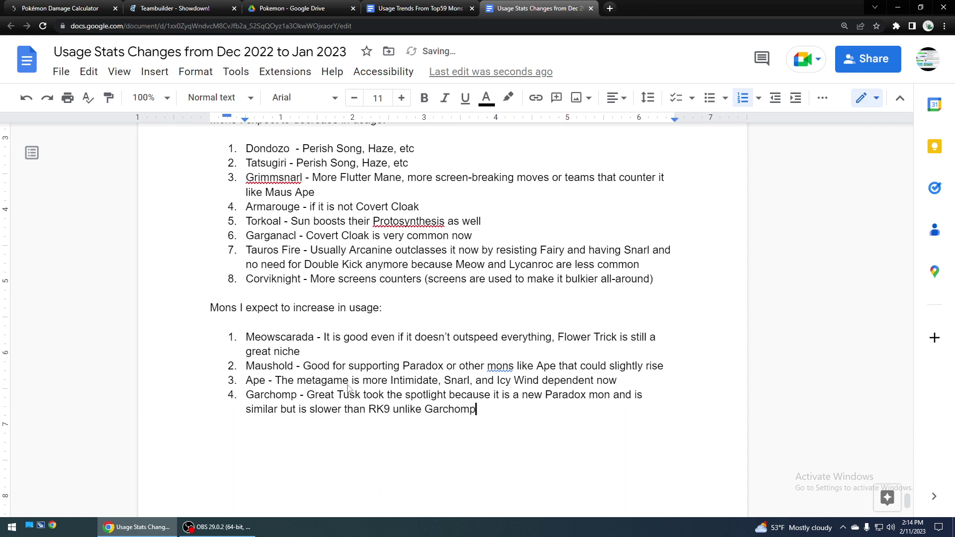
key("Return")
Step: Review the Dec 2022 to Jan 2023 usage trend list for more Pokémon that could rise in usage
scroll(357, 327, "up", 20)
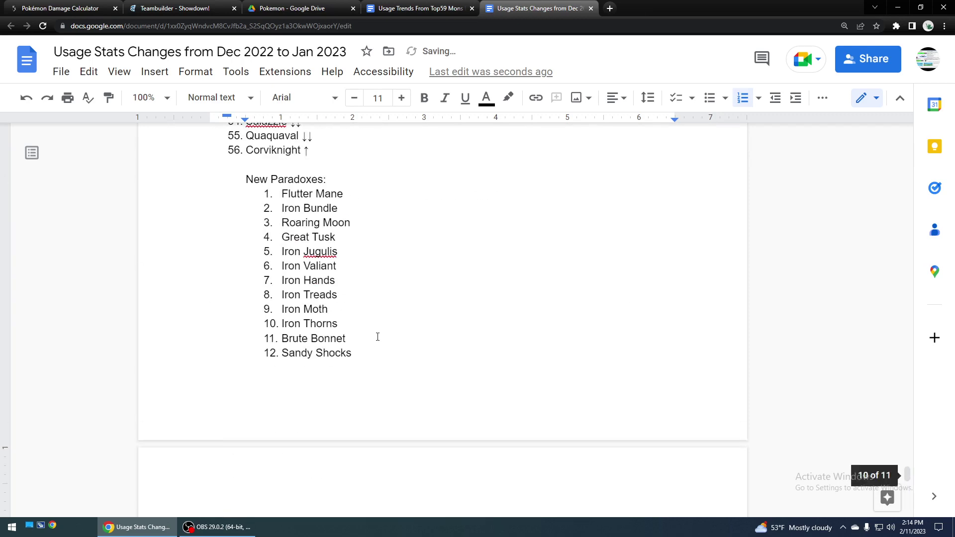
scroll(378, 338, "up", 4)
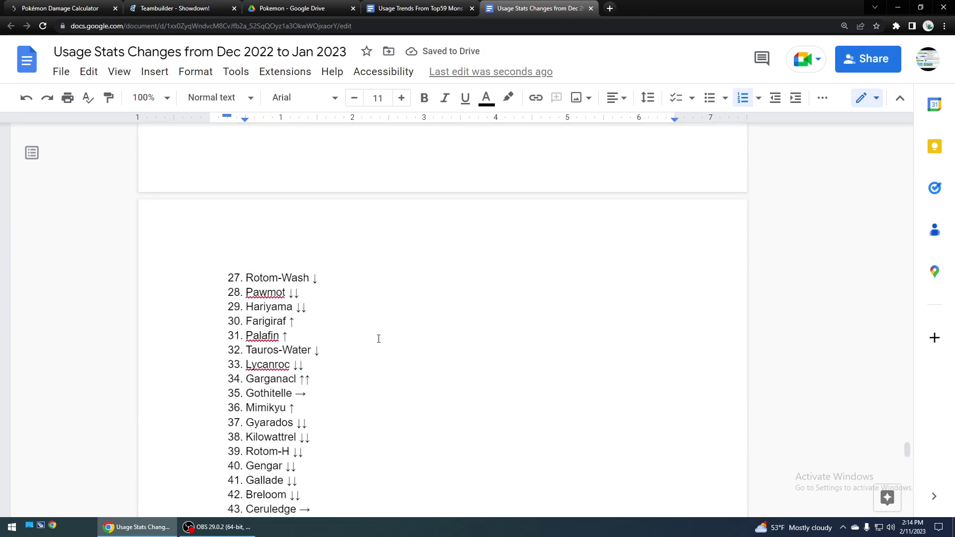
scroll(381, 343, "up", 10)
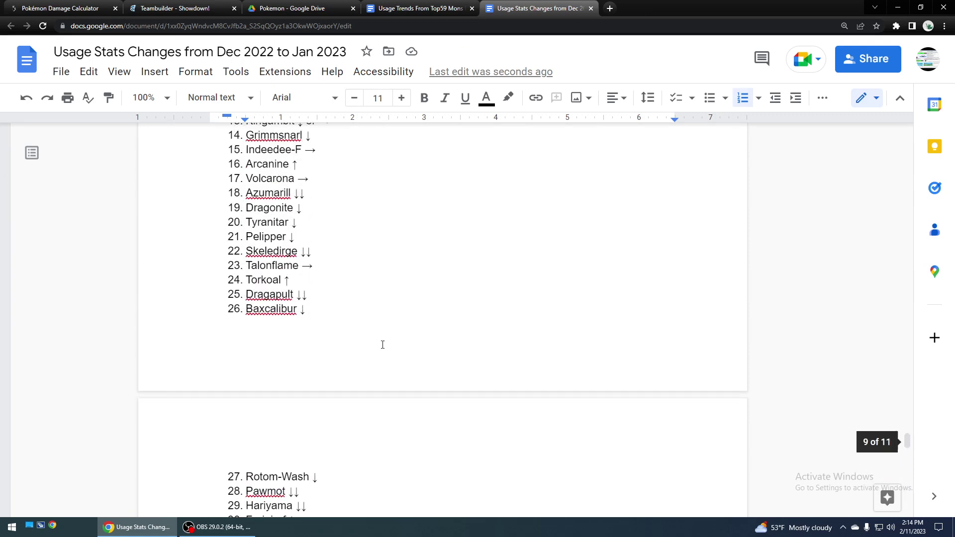
scroll(385, 346, "down", 3)
scroll(384, 346, "up", 3)
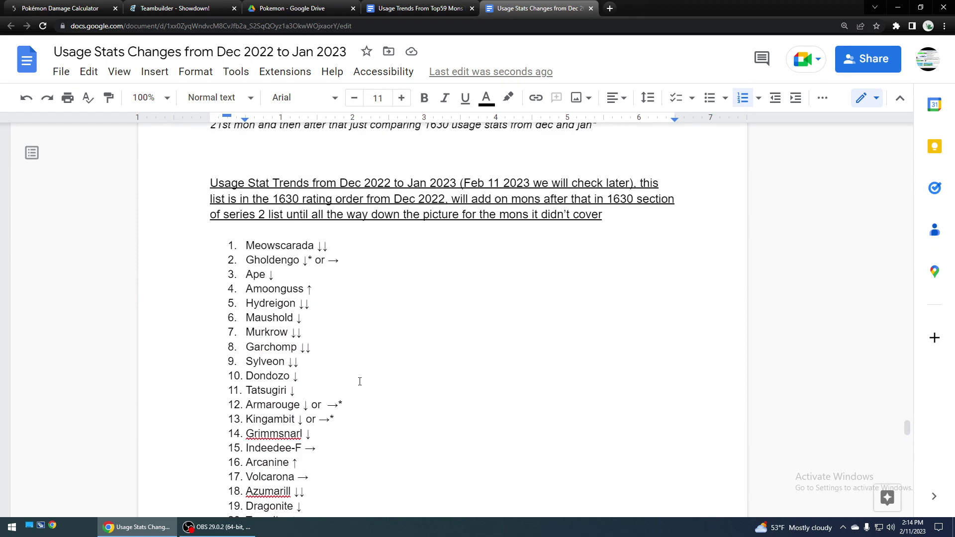
scroll(360, 381, "down", 2)
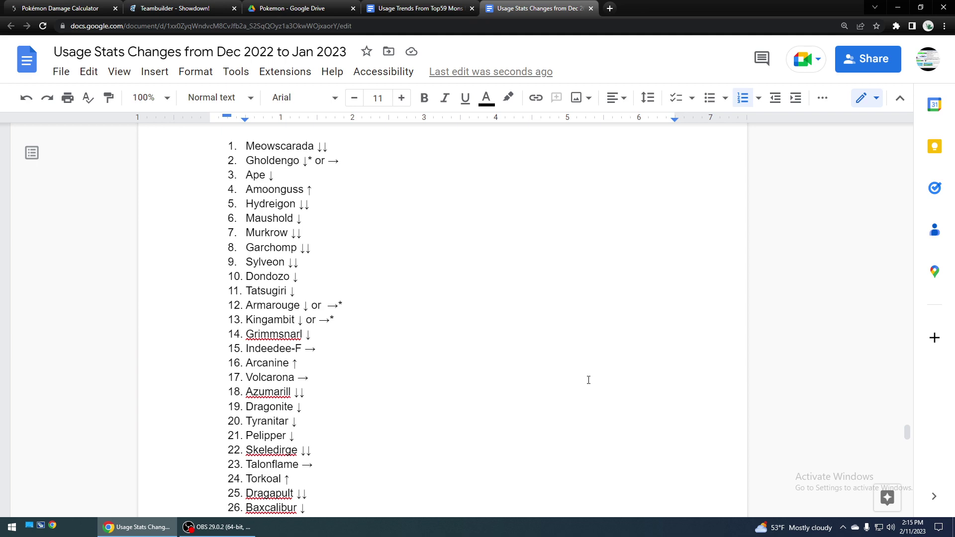
scroll(589, 384, "up", 2)
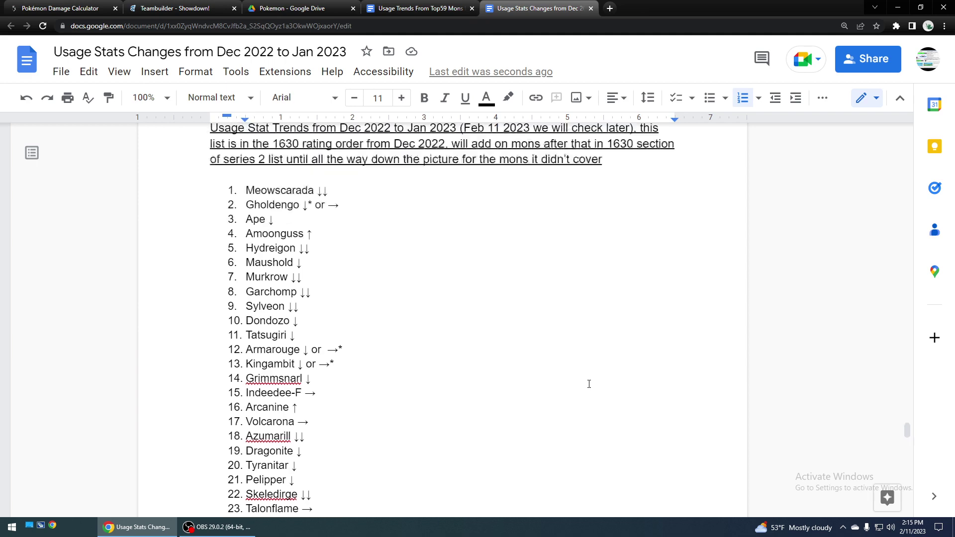
scroll(596, 386, "down", 3)
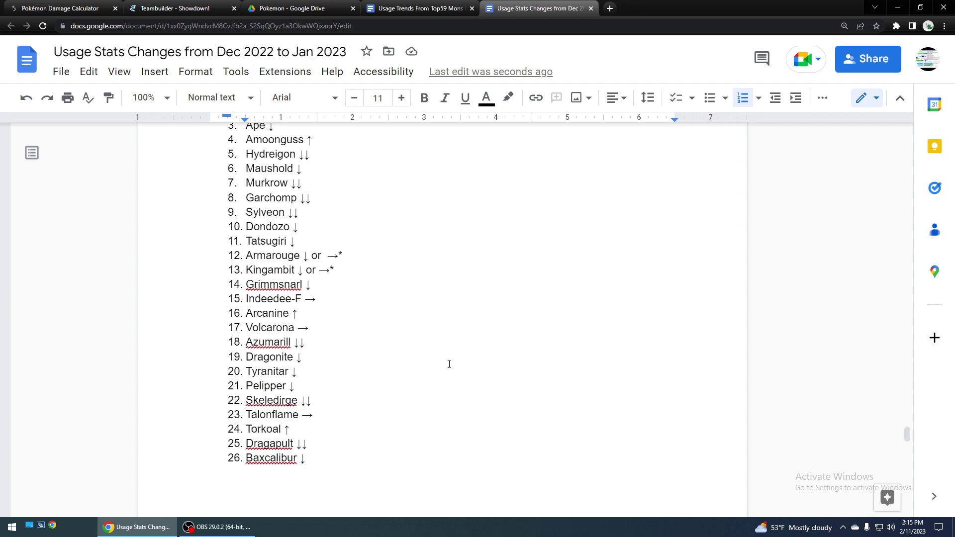
Step: Start the fifth increase entry with "Indeedee-F - More priority moves now"
scroll(449, 364, "down", 20)
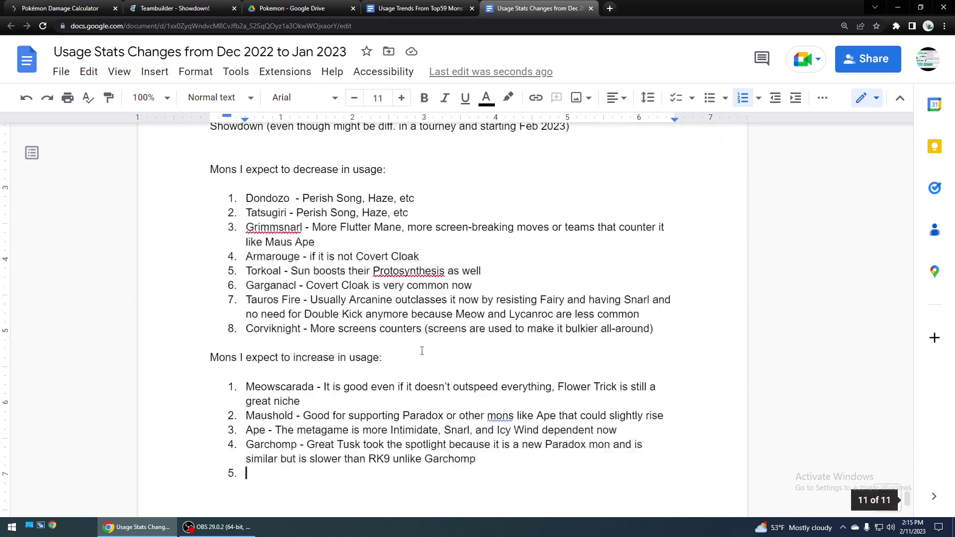
scroll(422, 351, "down", 1)
type("Z")
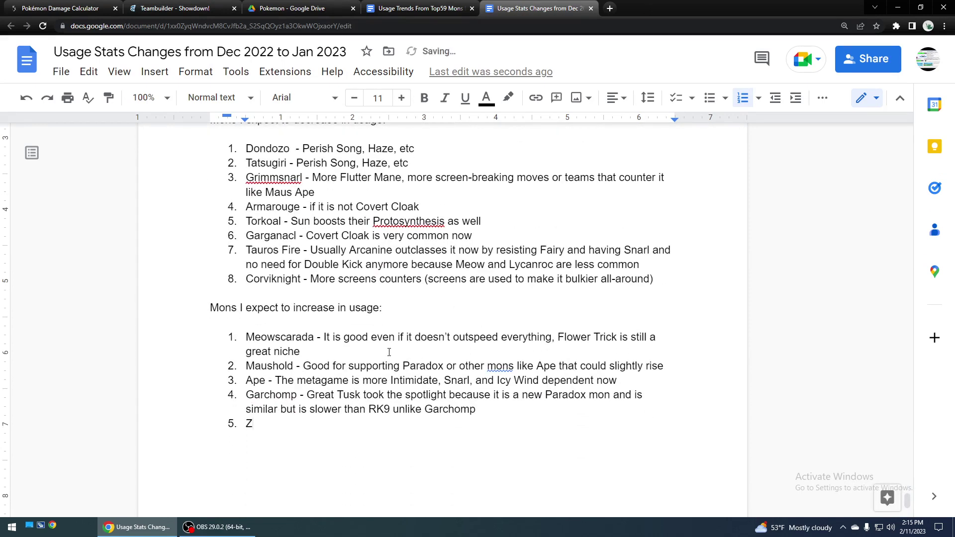
key("BackSpace")
type("Indeedee-F - More")
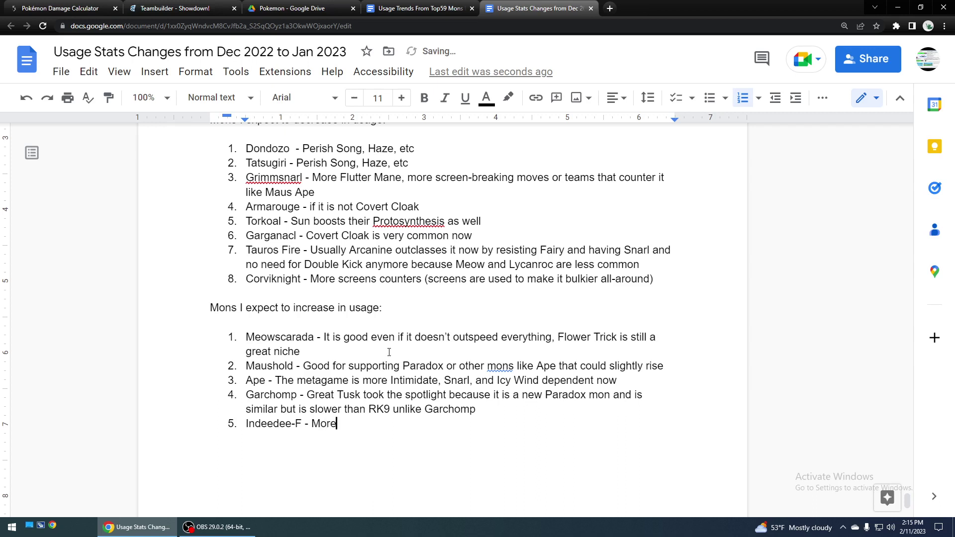
type(" priority moves now")
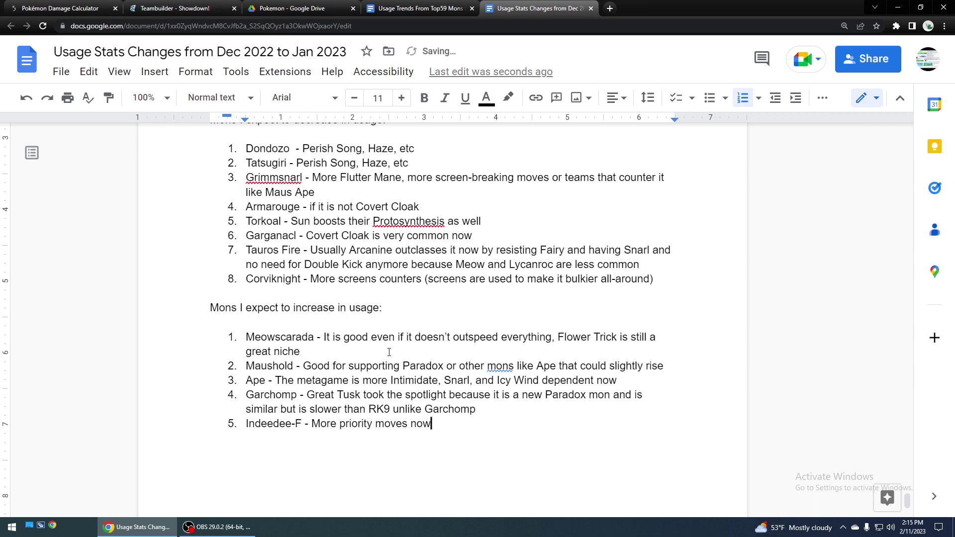
Step: Complete the Indeedee-F entry with "like Jet Punch that were not as common b4" and start a sixth list item
type(" like Jet Punch that were ")
type("no")
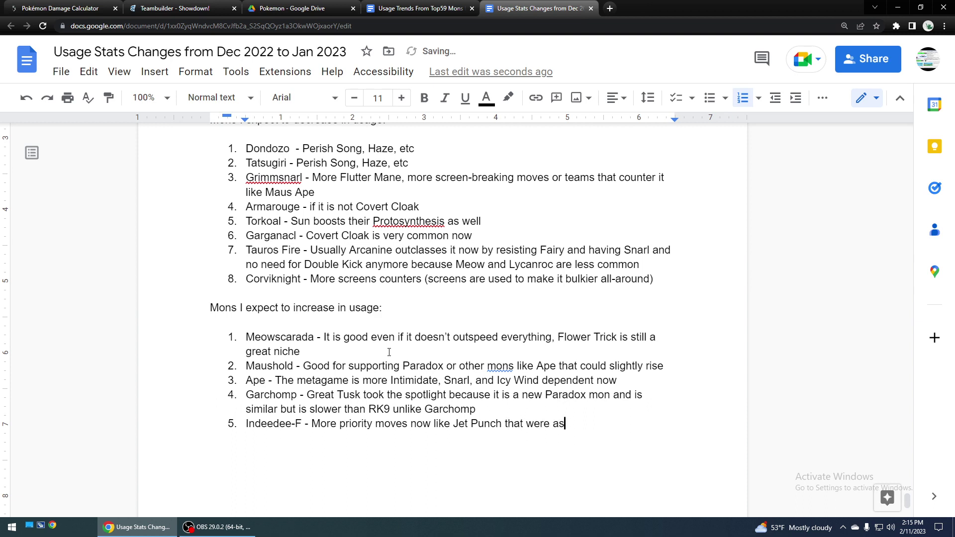
key("BackSpace")
key("BackSpace")
type("not as common B4")
key("BackSpace")
key("BackSpace")
type("b4")
key("Return")
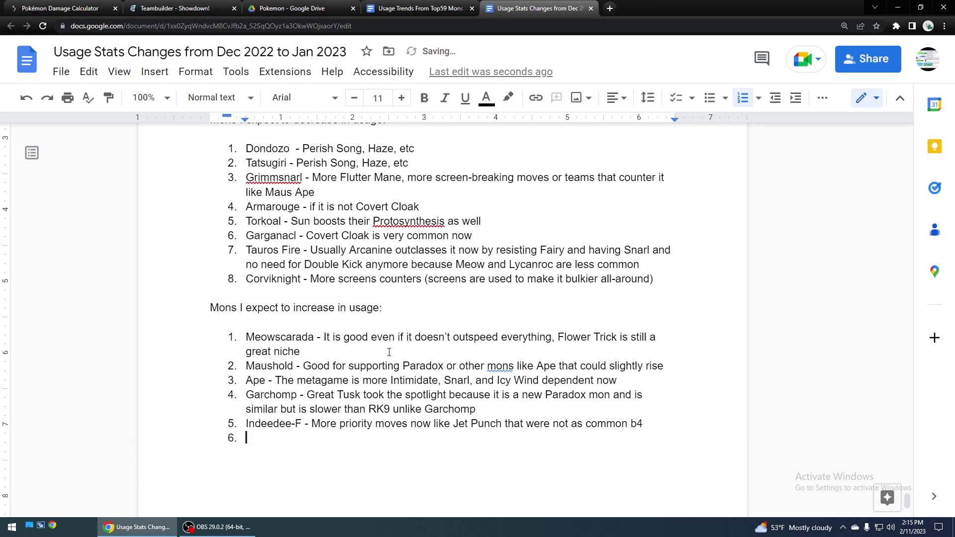
Step: Insert a deeply indented numbered sub-item under the Indeedee-F entry, above the empty sixth item
scroll(388, 352, "up", 12)
scroll(396, 347, "down", 14)
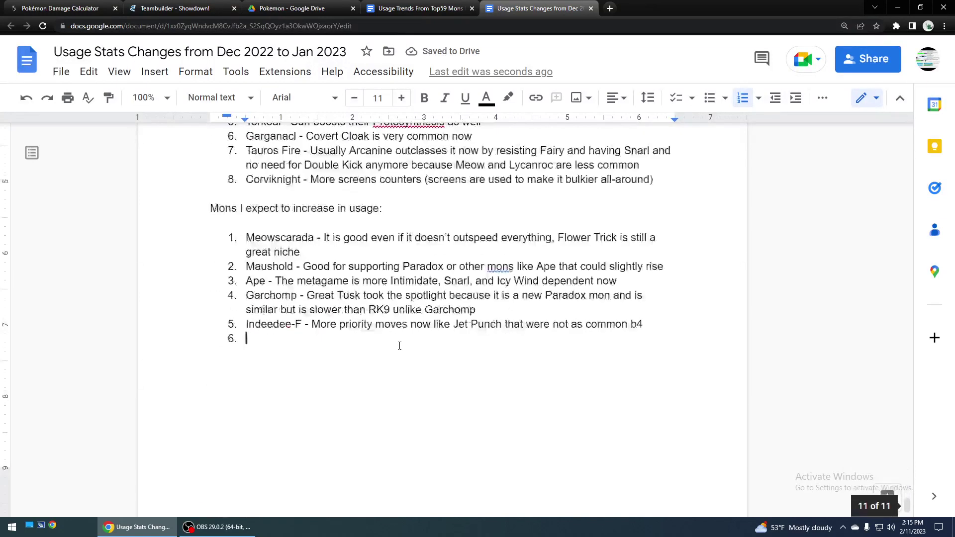
left_click(648, 324)
key("Return")
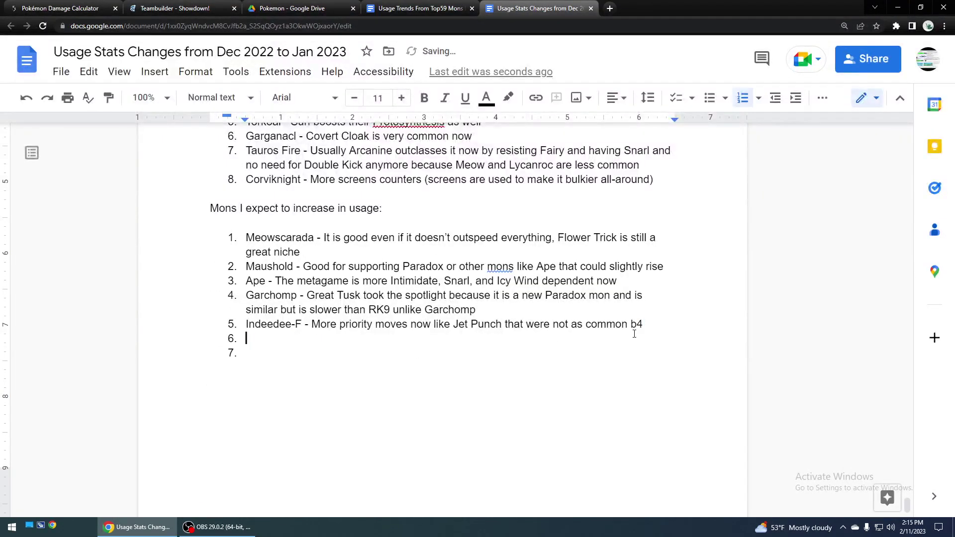
key("Tab")
type("O")
key("BackSpace")
key("BackSpace")
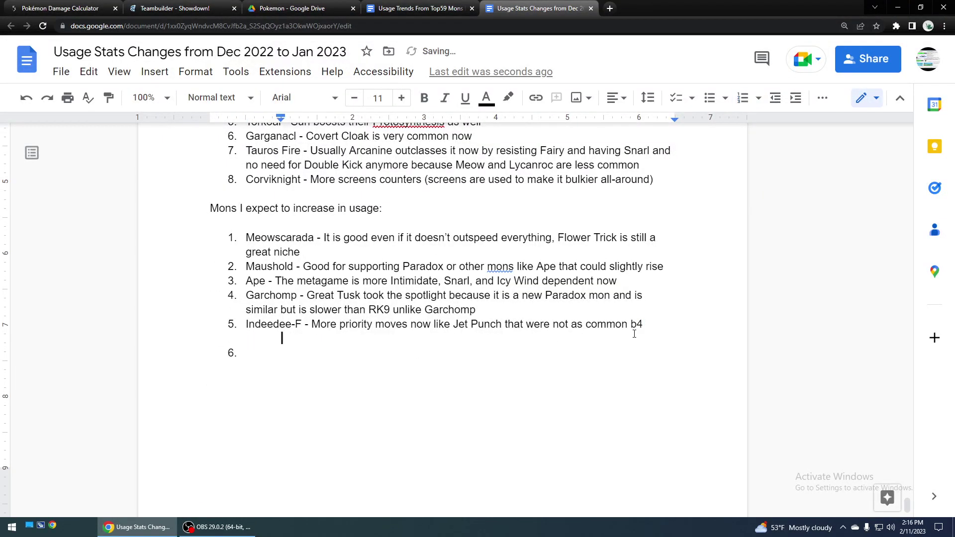
key("ctrl+shift+7")
key("Tab")
key("Tab")
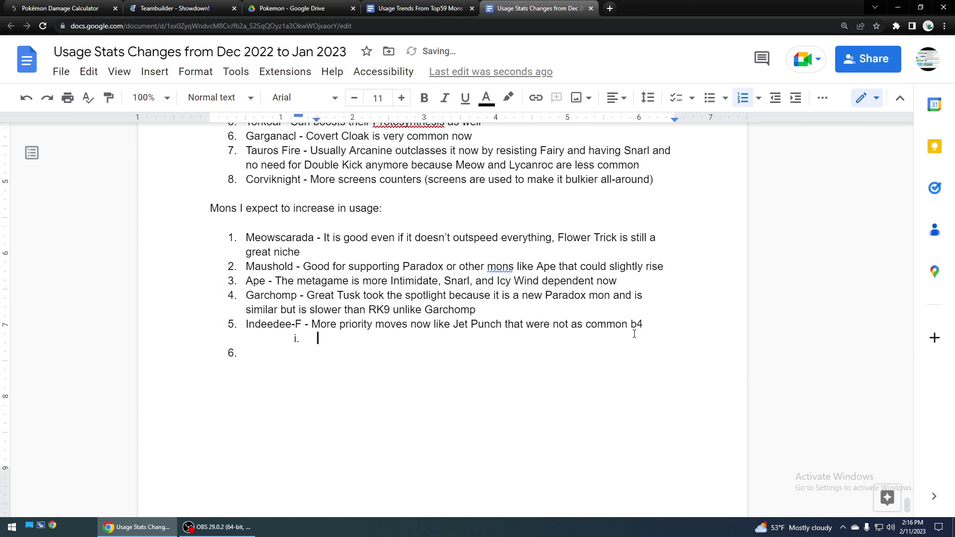
key("Tab")
Step: Write "People realize it is good even without Armarouge" in the sub-item under Indeedee-F
type("People ")
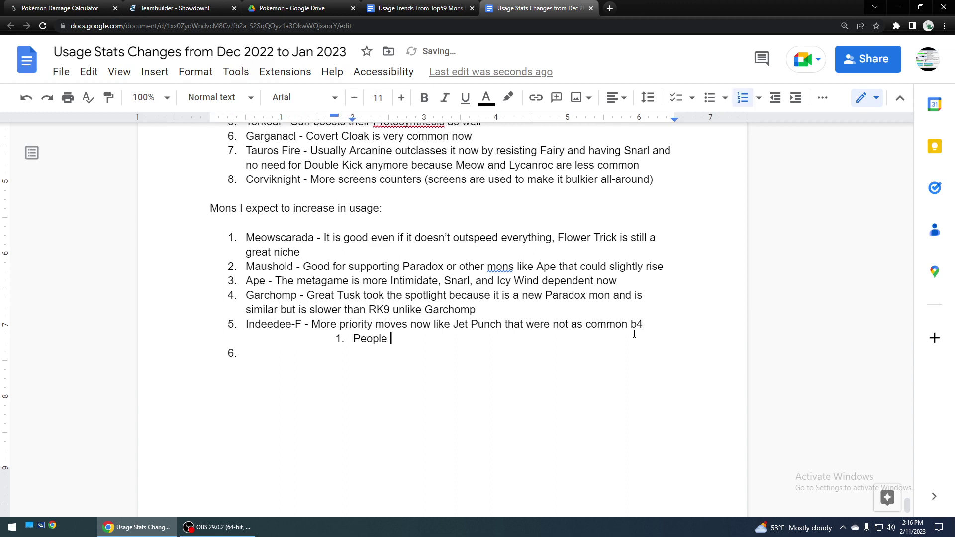
type("realize it is godo")
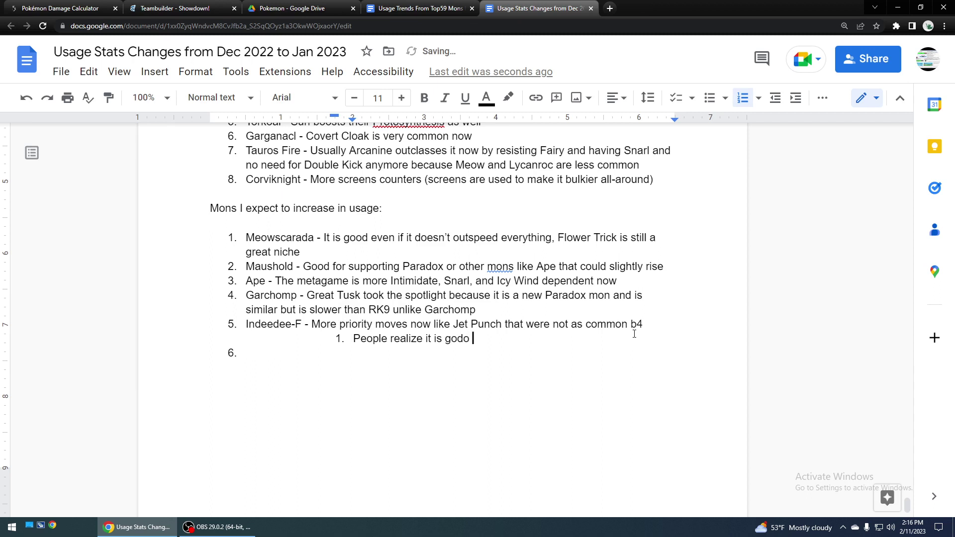
key("BackSpace")
key("BackSpace")
type("od even without A")
type("rmoru")
key("BackSpace")
key("BackSpace")
key("BackSpace")
type("arouge")
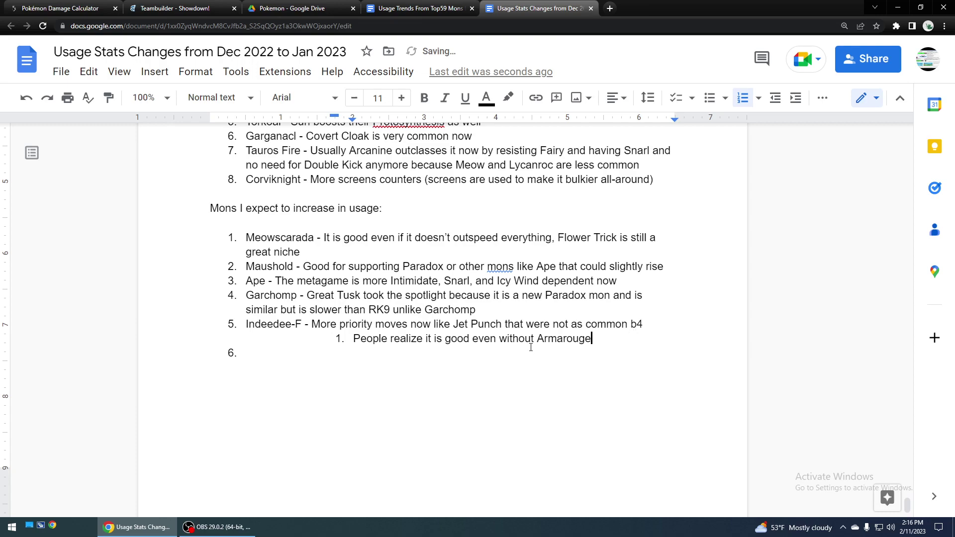
key("Down")
Step: Append "(ImprisonTR)" to the end of the Indeedee-F sub-item
scroll(527, 343, "up", 10)
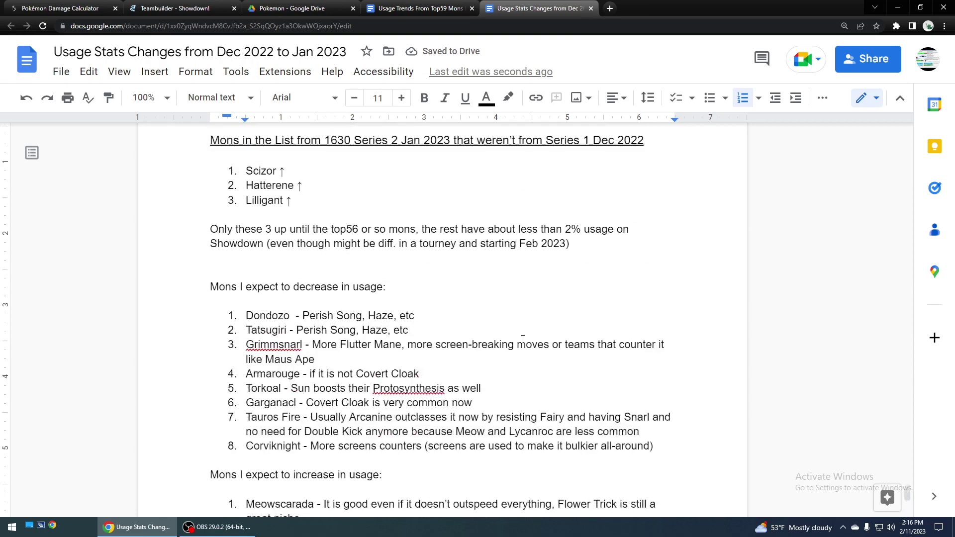
scroll(522, 339, "down", 10)
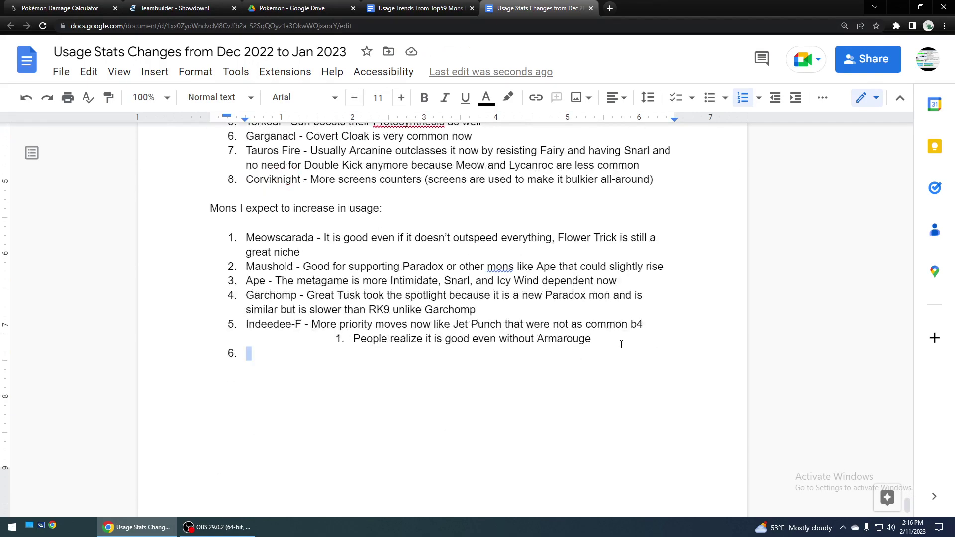
key("shift+Left")
type("(IO")
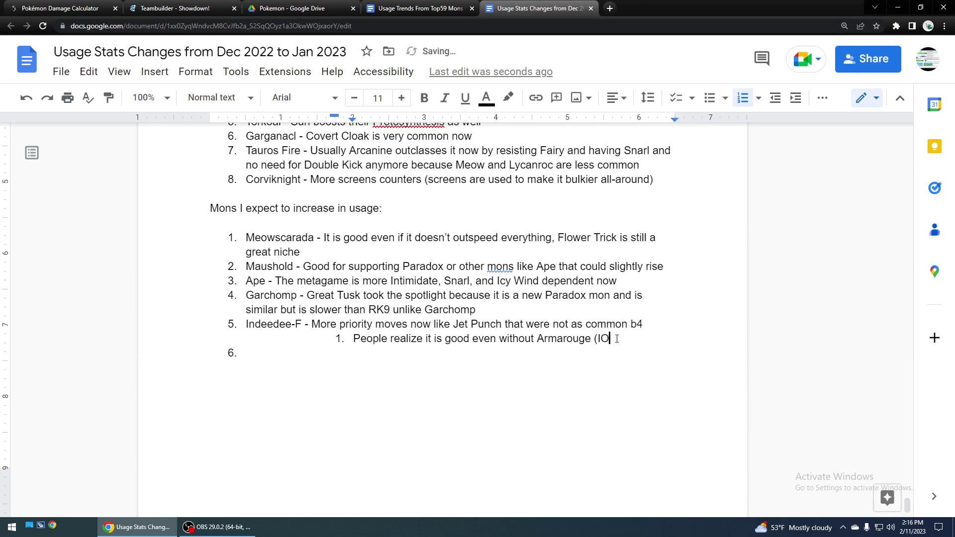
key("BackSpace")
type("mprisonTR)")
Step: Check the usage trend list for another candidate and start the sixth increase entry with "Azumarill -"
scroll(616, 339, "up", 20)
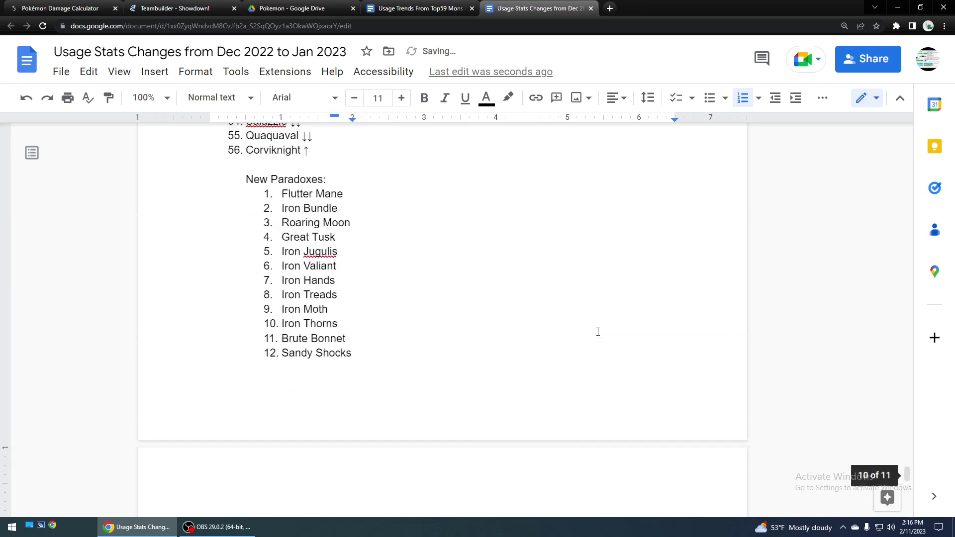
scroll(598, 331, "up", 7)
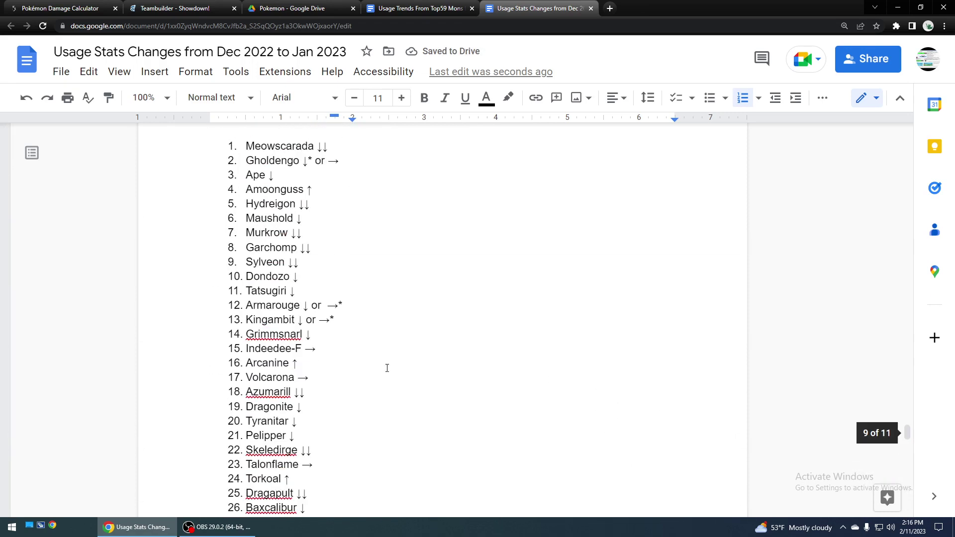
scroll(366, 367, "up", 2)
scroll(363, 367, "down", 3)
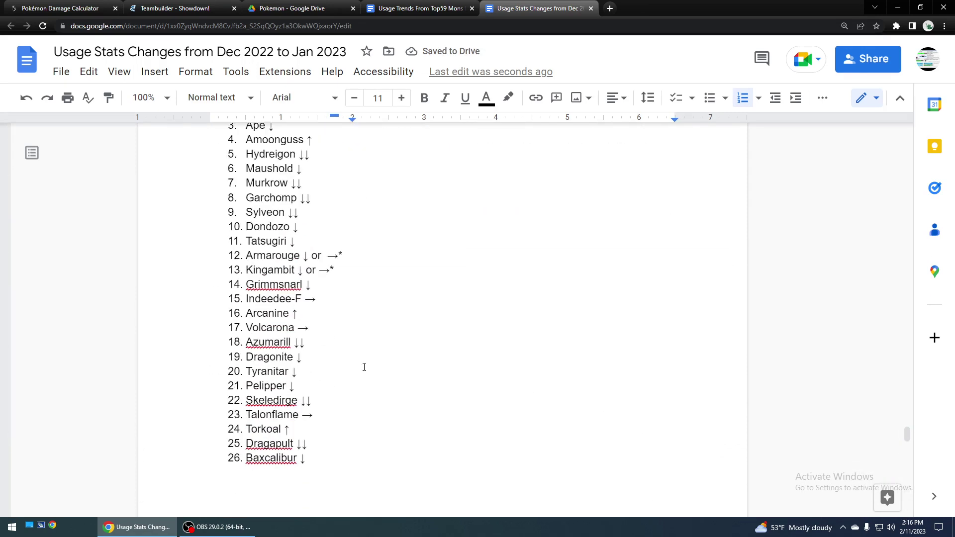
left_click(274, 314)
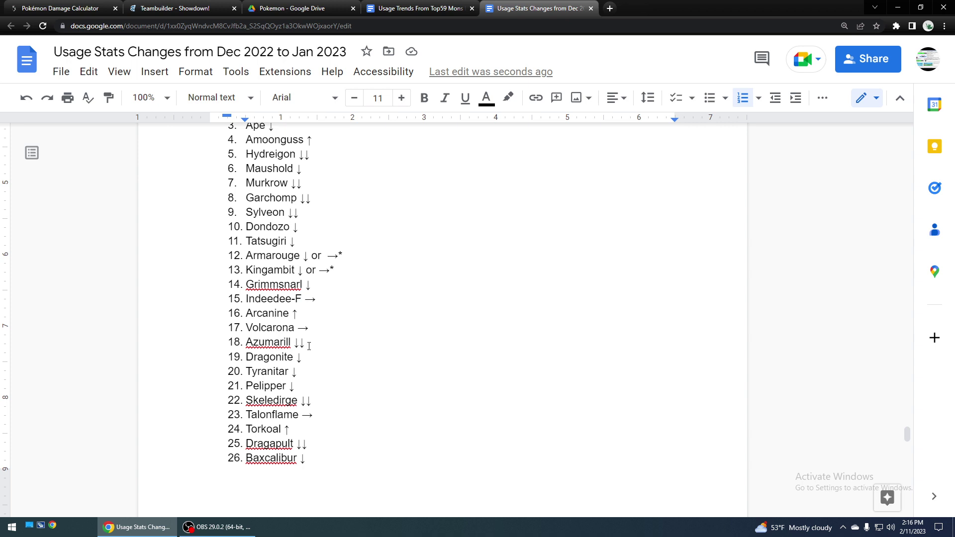
scroll(307, 348, "down", 2)
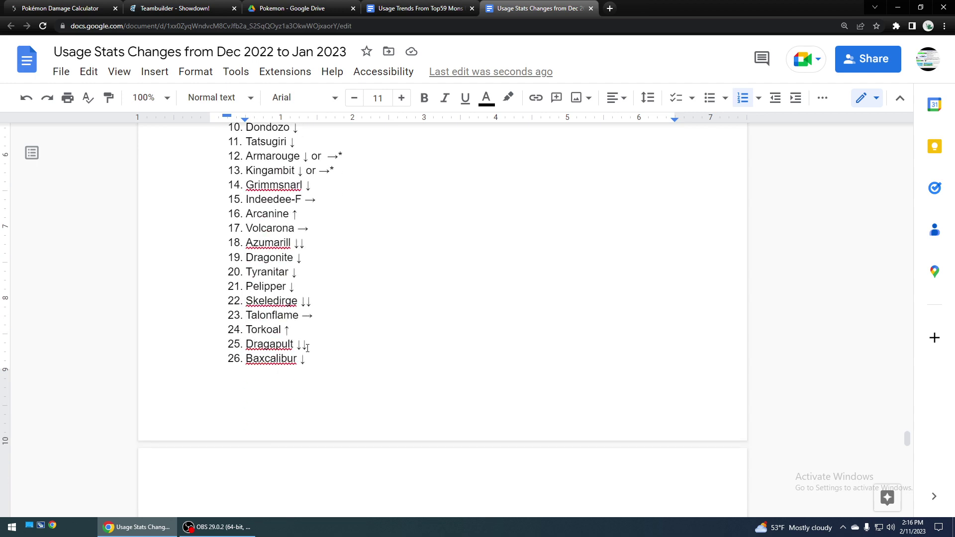
scroll(307, 348, "down", 15)
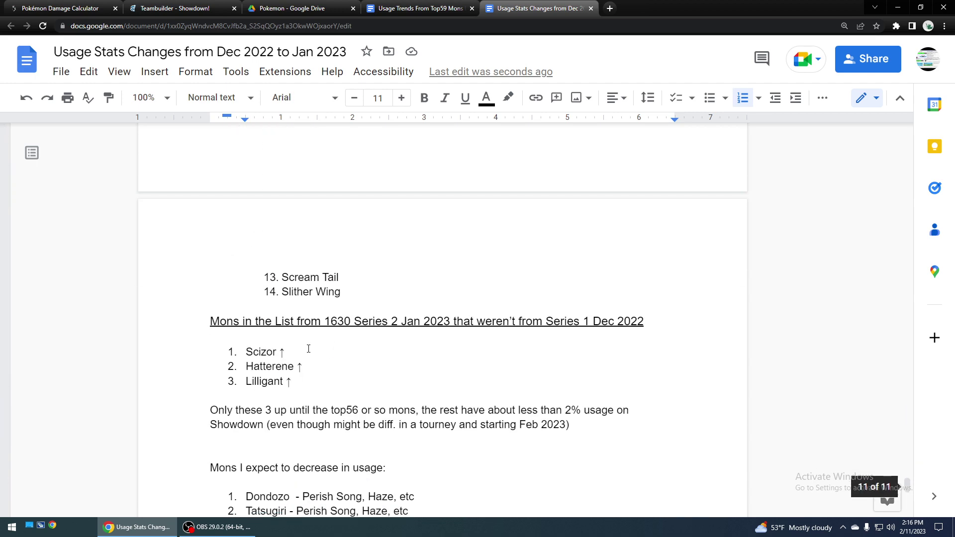
scroll(309, 349, "down", 1)
left_click(305, 406)
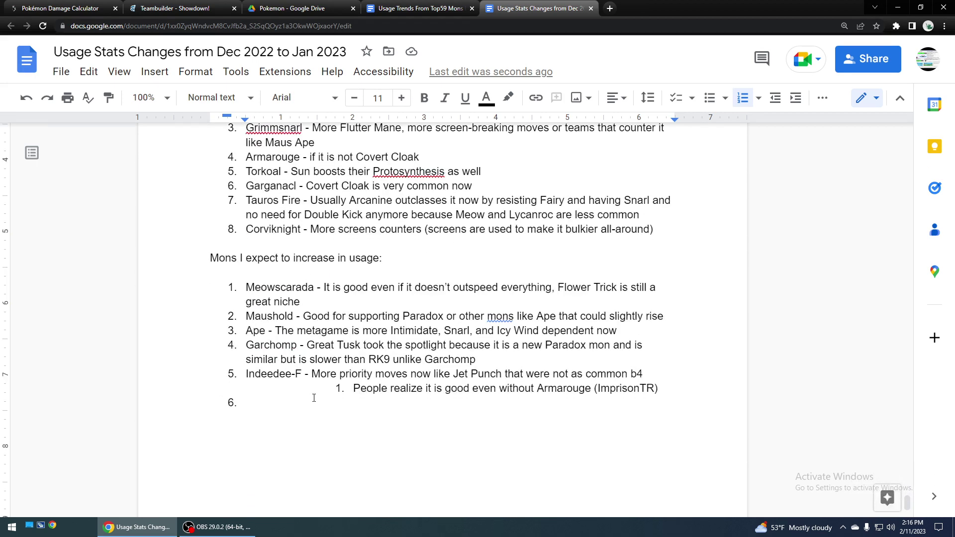
type("Azumarill ")
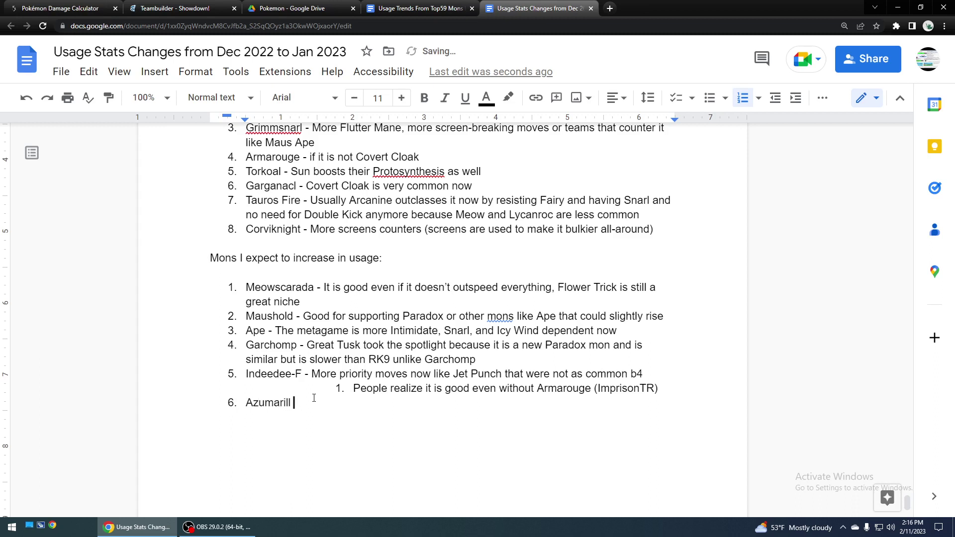
type("-")
Step: Give Azumarill the reason "People are realizing a Perish Song in back might be useful"
type(" Perish Song ")
type("is")
key("BackSpace")
key("BackSpace")
key("BackSpace")
key("BackSpace")
key("BackSpace")
key("BackSpace")
key("BackSpace")
key("BackSpace")
key("BackSpace")
key("BackSpace")
key("BackSpace")
key("BackSpace")
type("ople are realizing a Perish ")
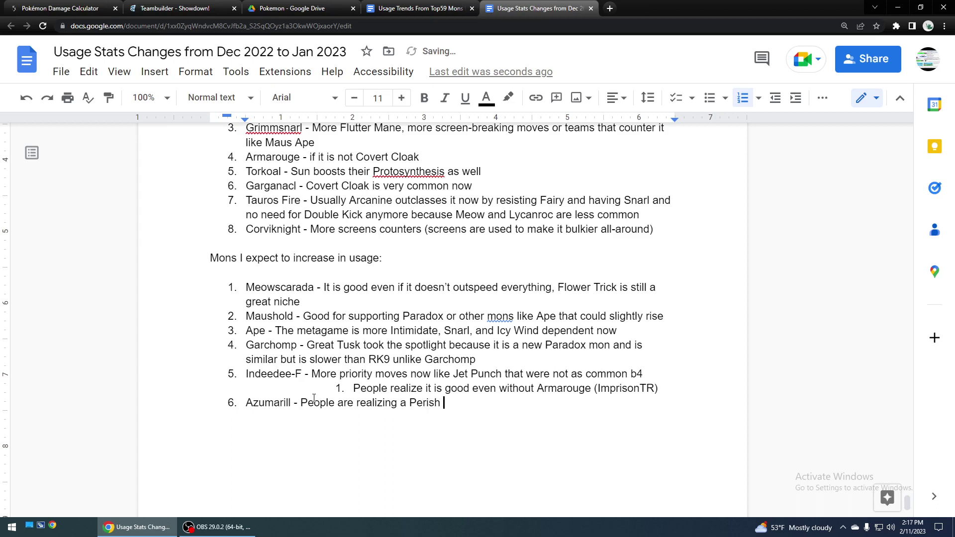
type("Song in back might be useful")
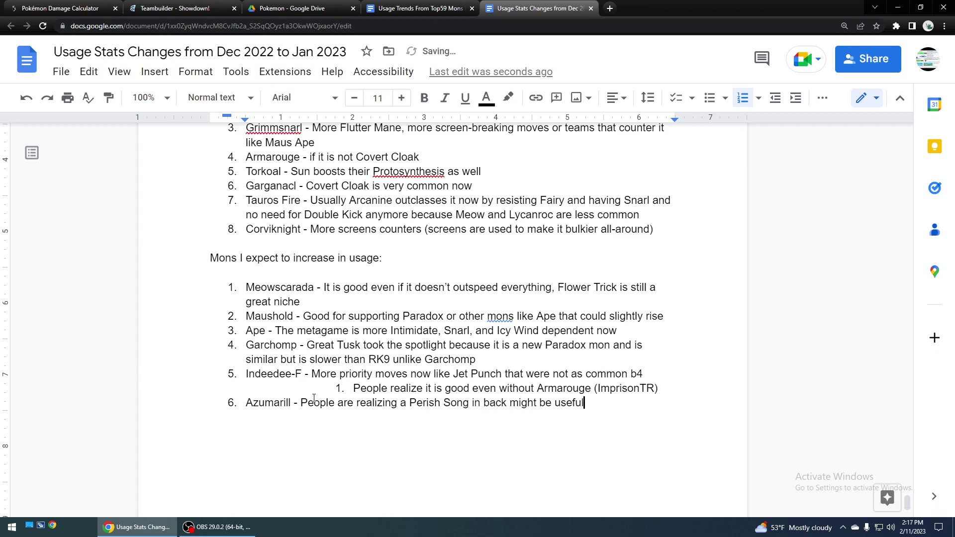
Step: Reword the Azumarill reason to read "a slow Perish Songer in back"
type(" slow")
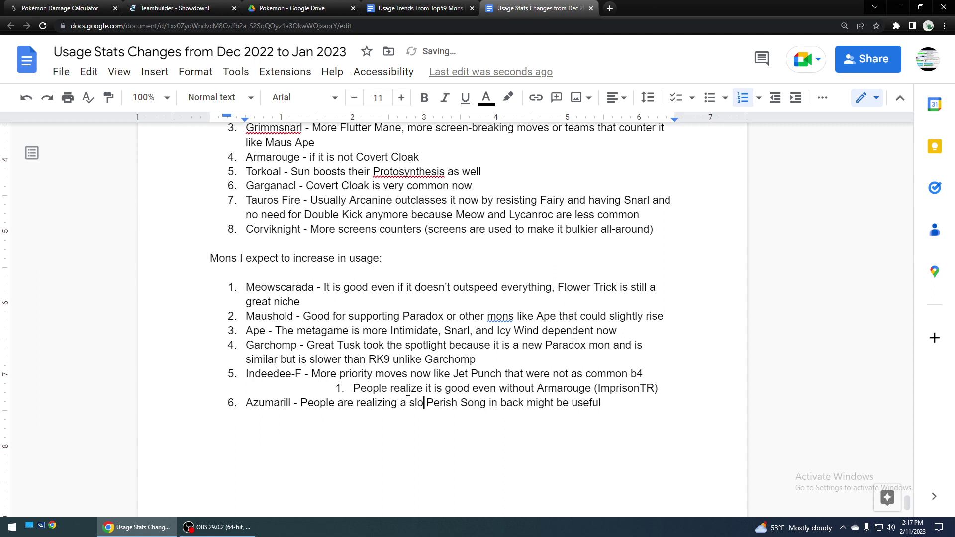
left_click(495, 404)
type("er")
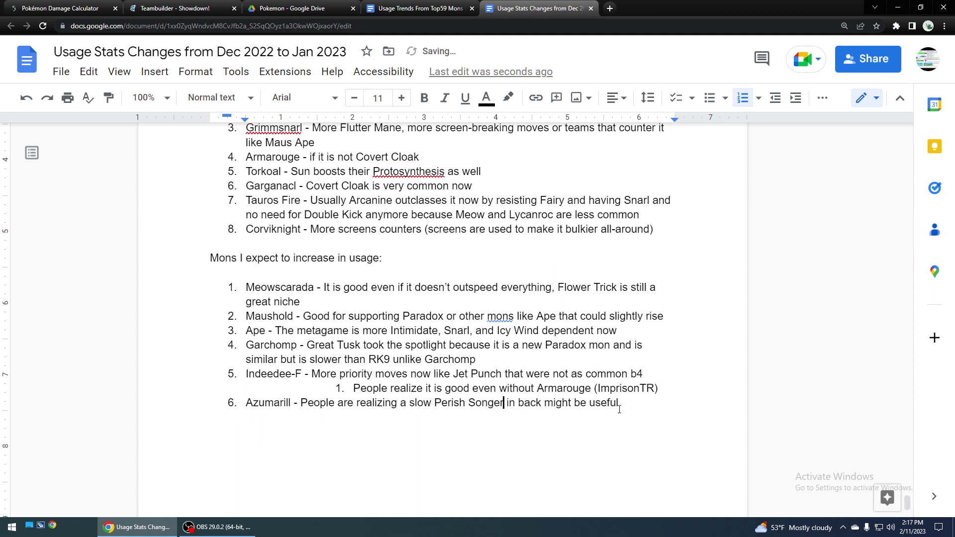
Step: Check the usage trend list for another candidate and start the seventh increase entry with "Tyranitar"
left_click(624, 405)
key("Return")
scroll(538, 440, "up", 20)
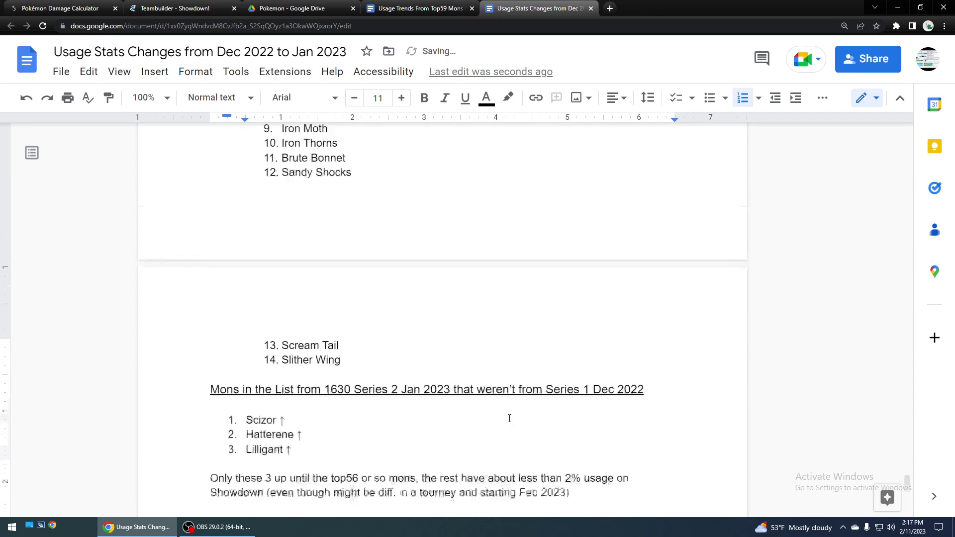
scroll(508, 396, "down", 7)
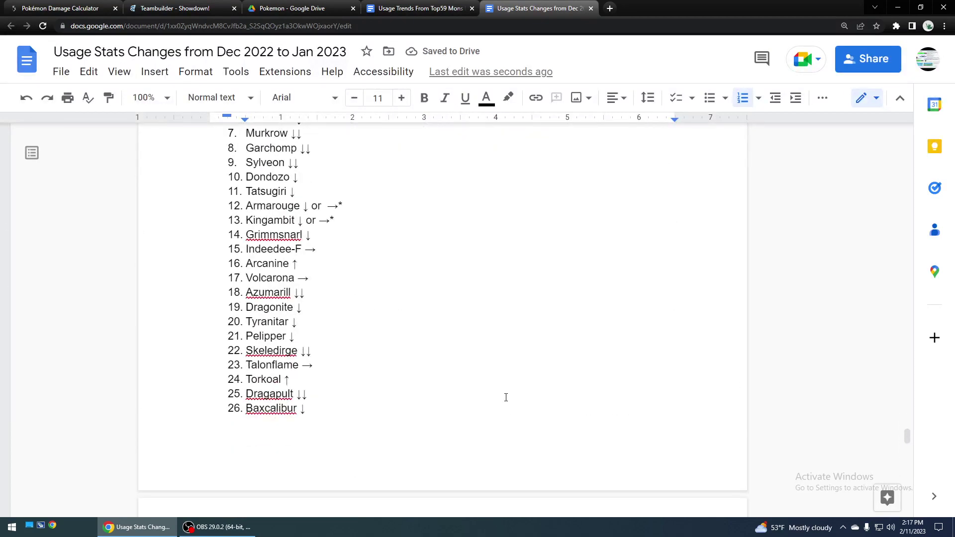
left_click(315, 319)
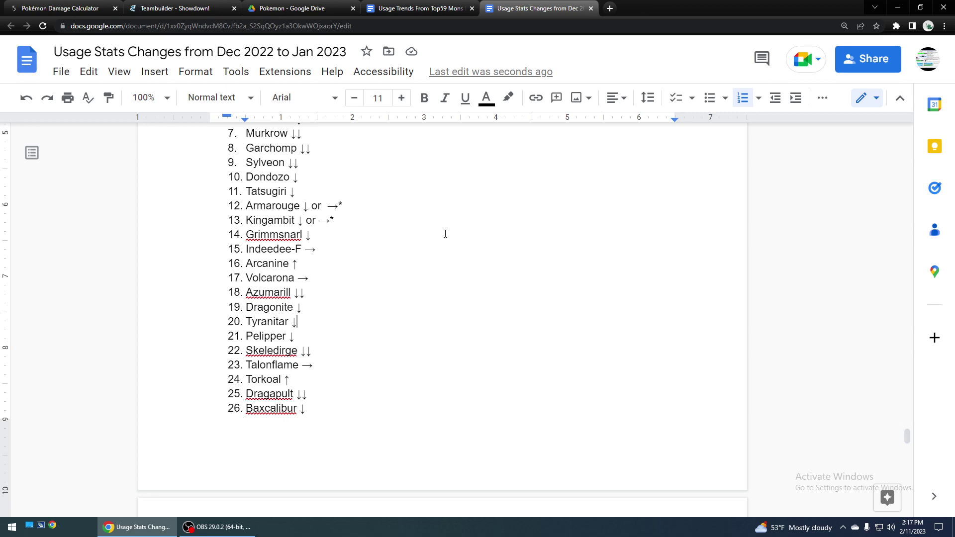
scroll(445, 234, "down", 20)
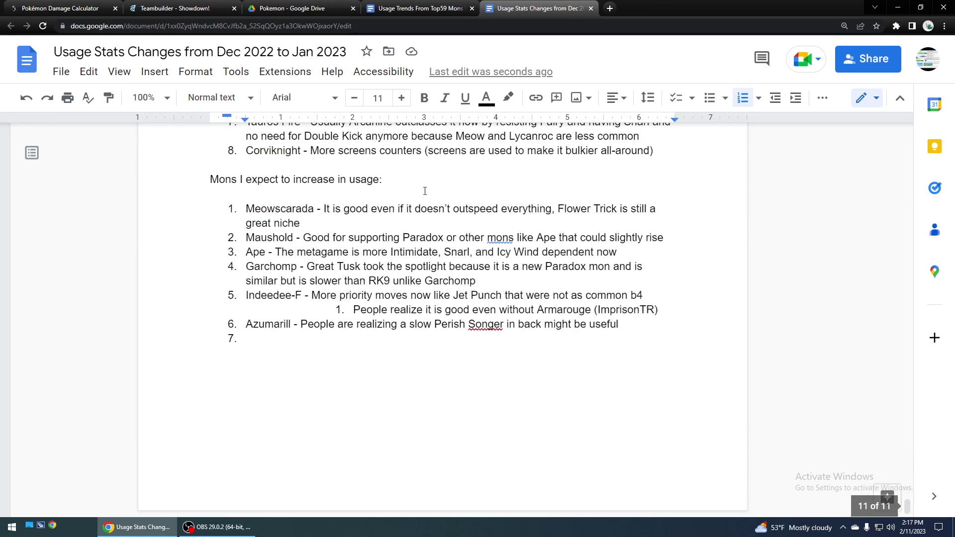
left_click_drag(621, 325, 338, 324)
left_click(338, 339)
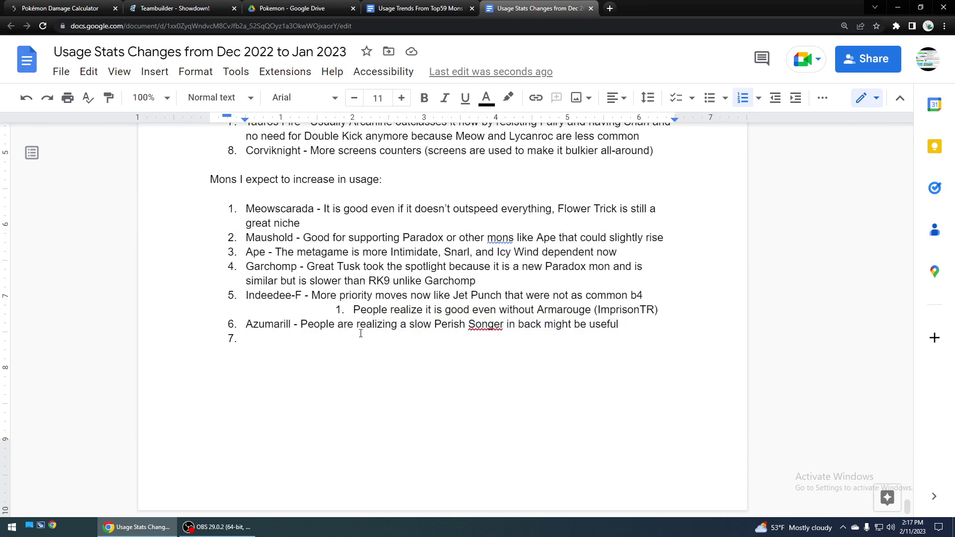
type("Tyranitar 0-")
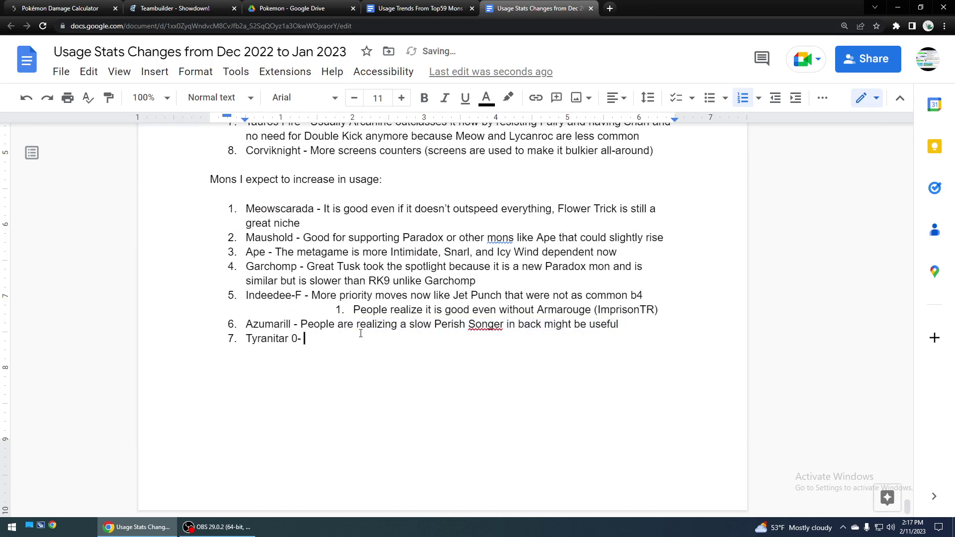
key("BackSpace")
key("BackSpace")
key("BackSpace")
Step: Give Tyranitar the reason "People realize how useful Sandstorm is for getting rid of Sashes and chipping away at them"
type("- People realize how usefu")
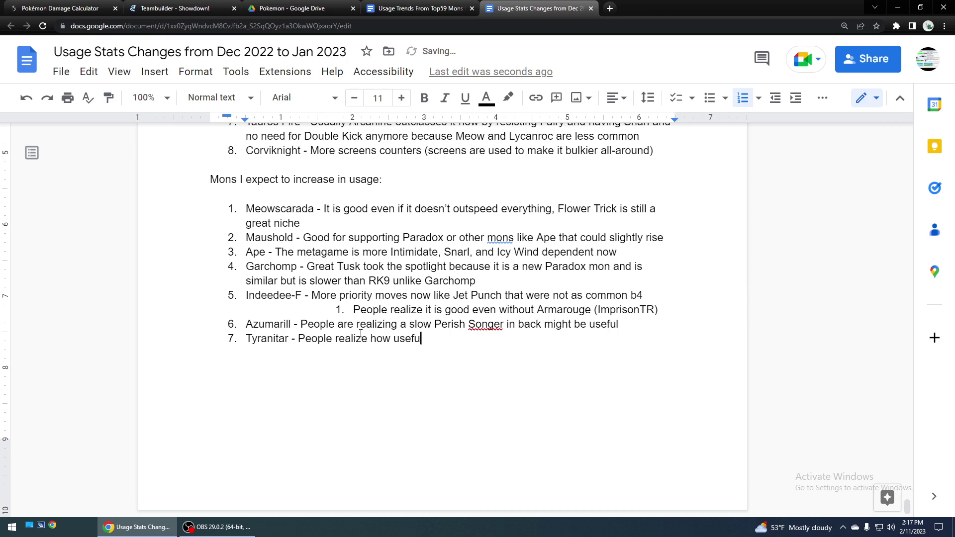
type("l Sandstorm is for gett")
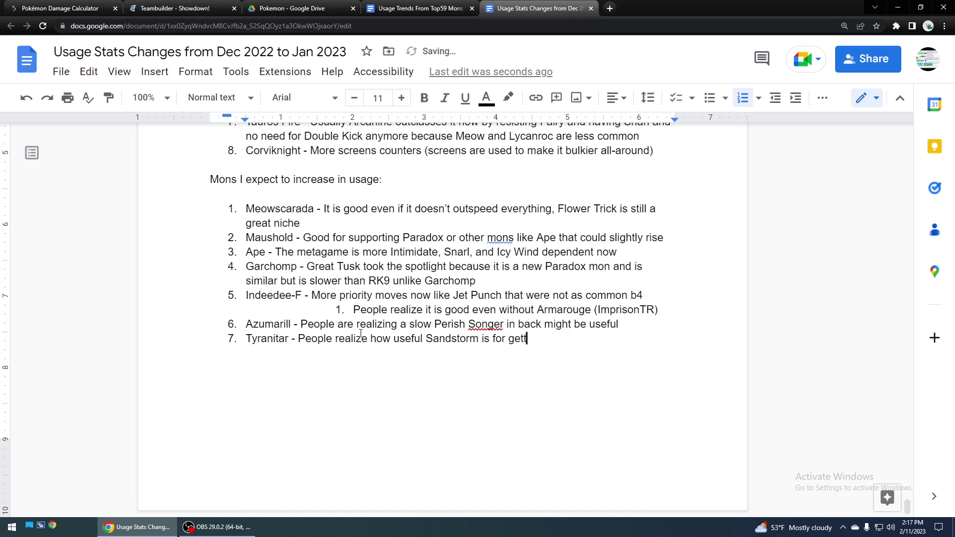
type("ing rid of Sashes ")
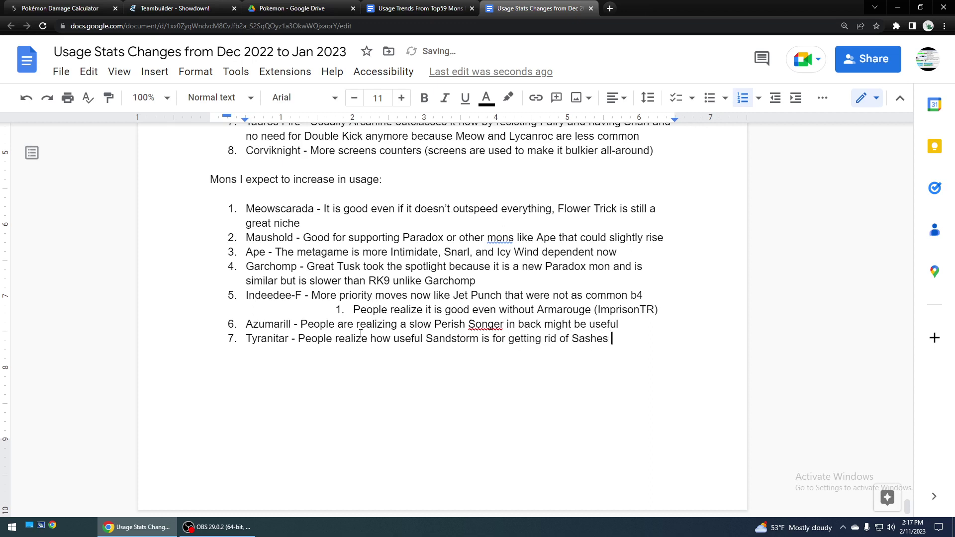
type("and chipping away at them and")
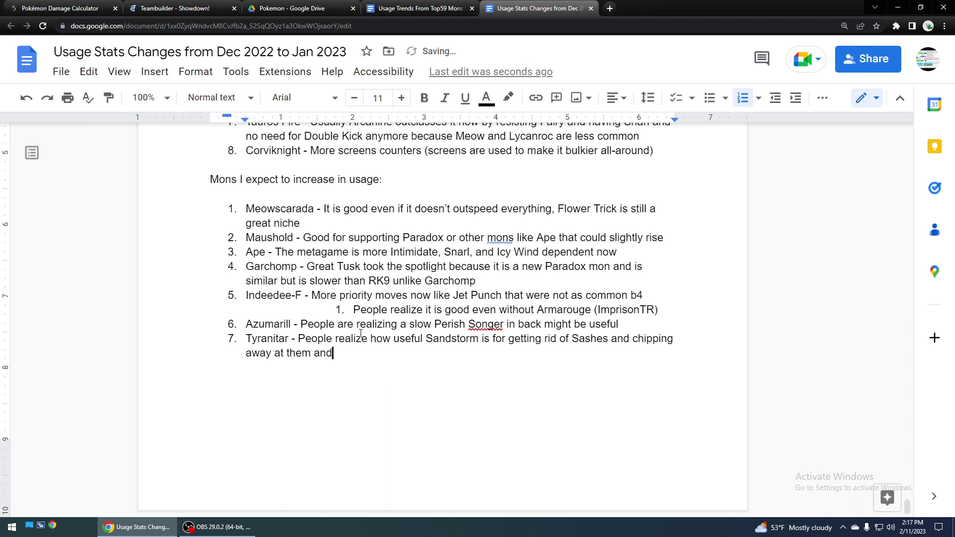
Step: Extend the Tyranitar reason with "and it has massive Sp D and controls the weather and counters Indeedee Armarouge"
type(" it has massive Sp D and controls the")
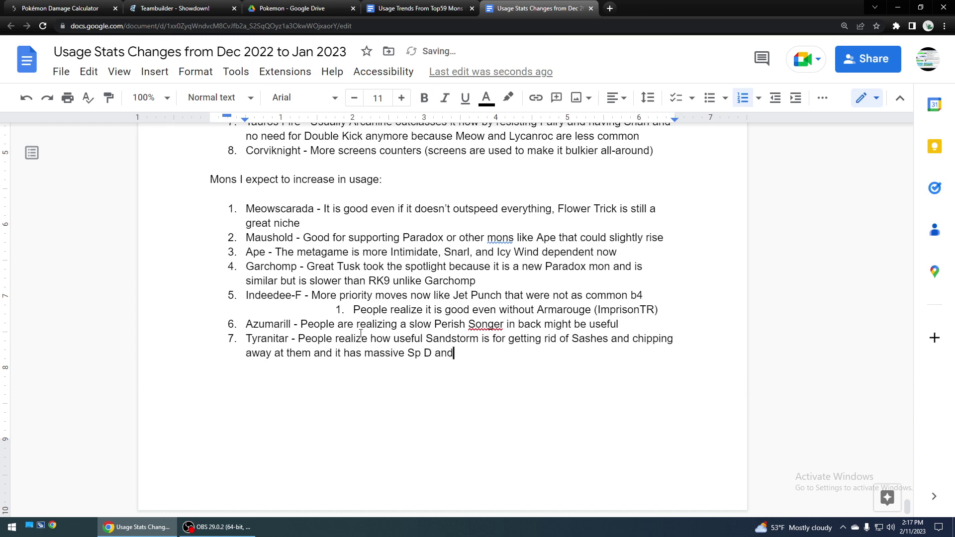
type(" weather and coutn")
type("ers ")
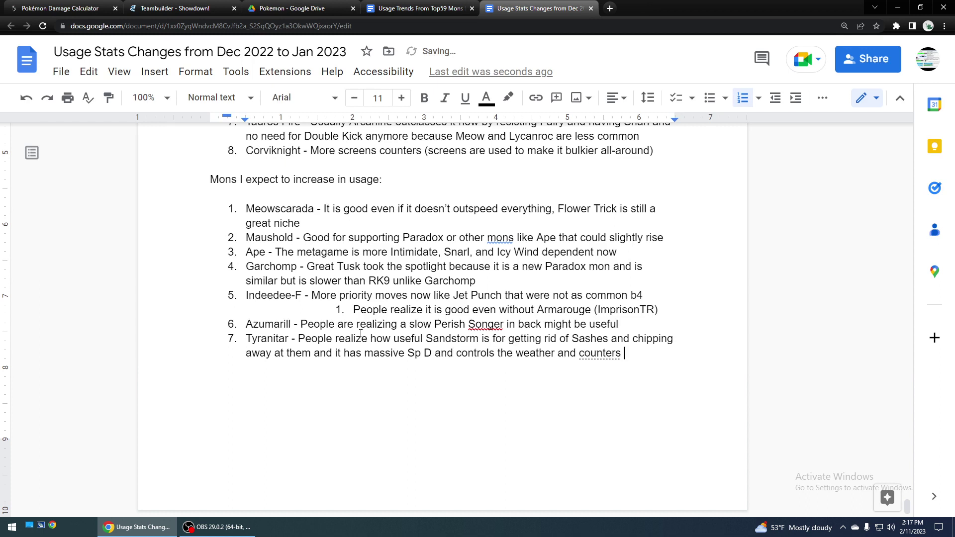
type("Indeedee Armaroug")
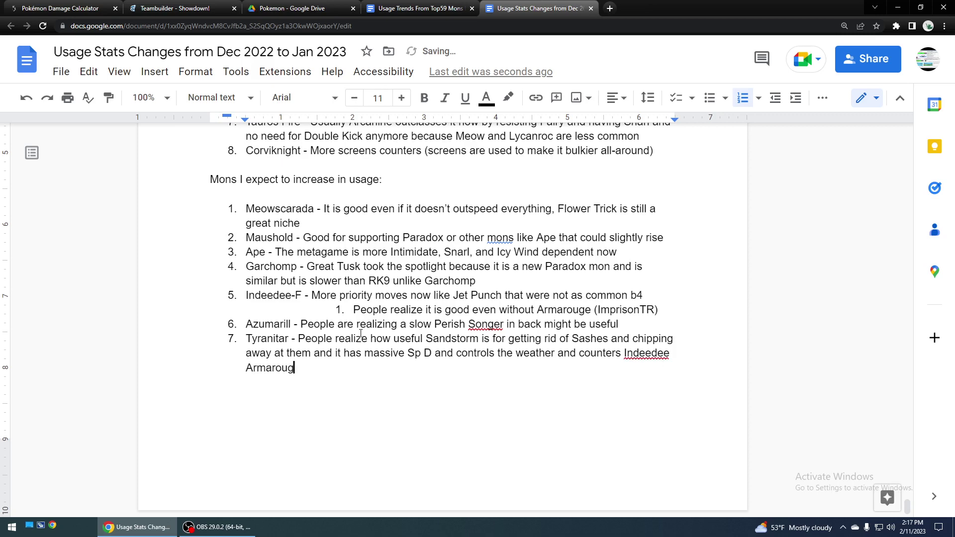
type("e")
Step: Review the usage trend list and add the eighth increase entry "Talonflame - People realize how good TW teams are now that they did really well in Orlando"
key("Return")
scroll(390, 287, "up", 10)
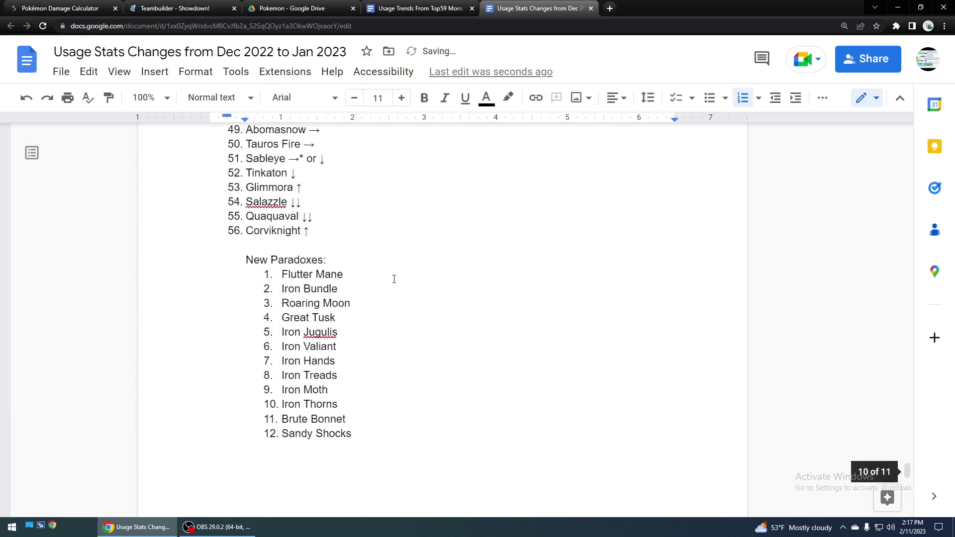
scroll(394, 279, "up", 15)
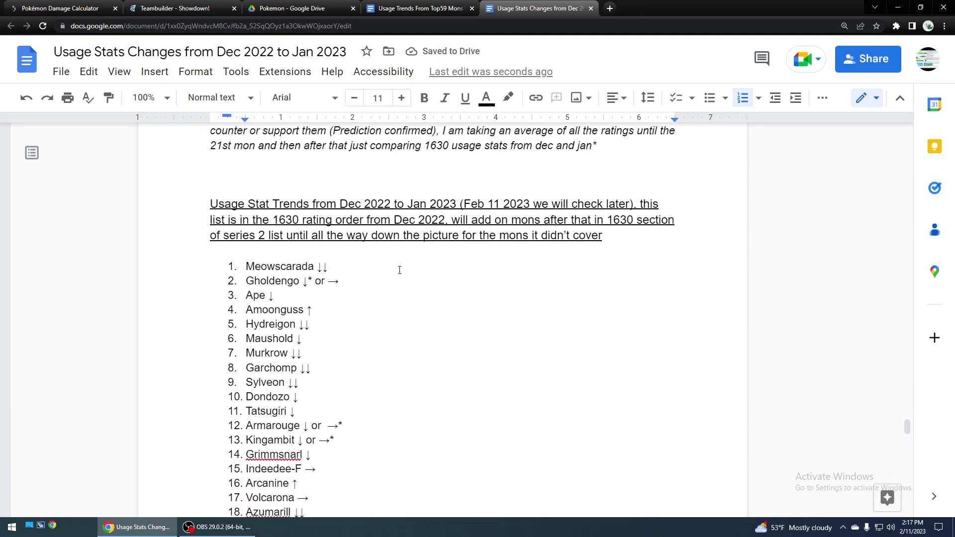
scroll(400, 270, "down", 3)
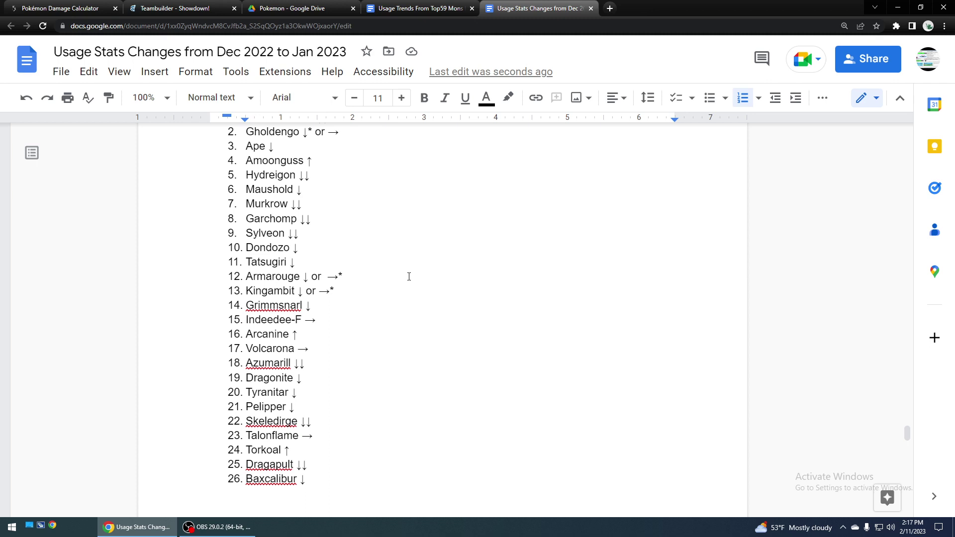
scroll(409, 278, "down", 3)
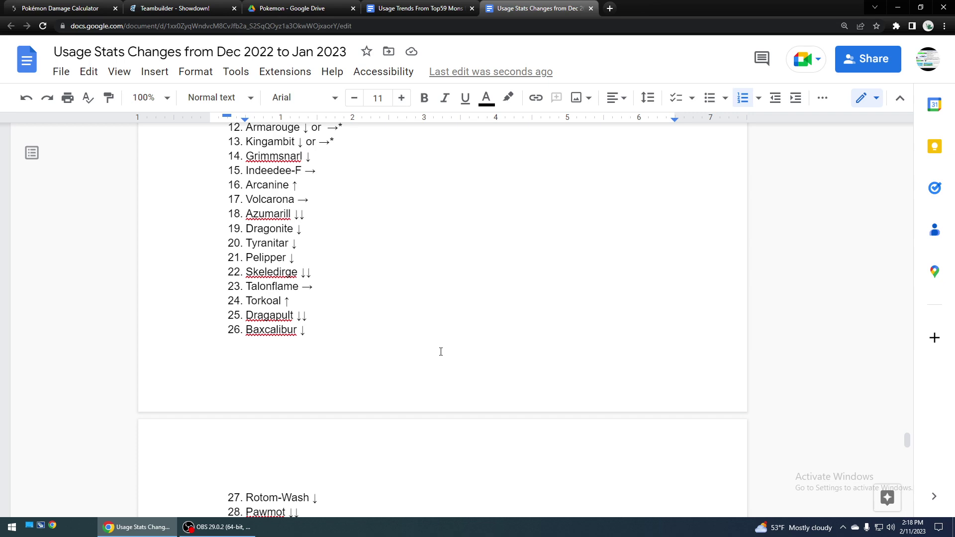
scroll(440, 352, "down", 20)
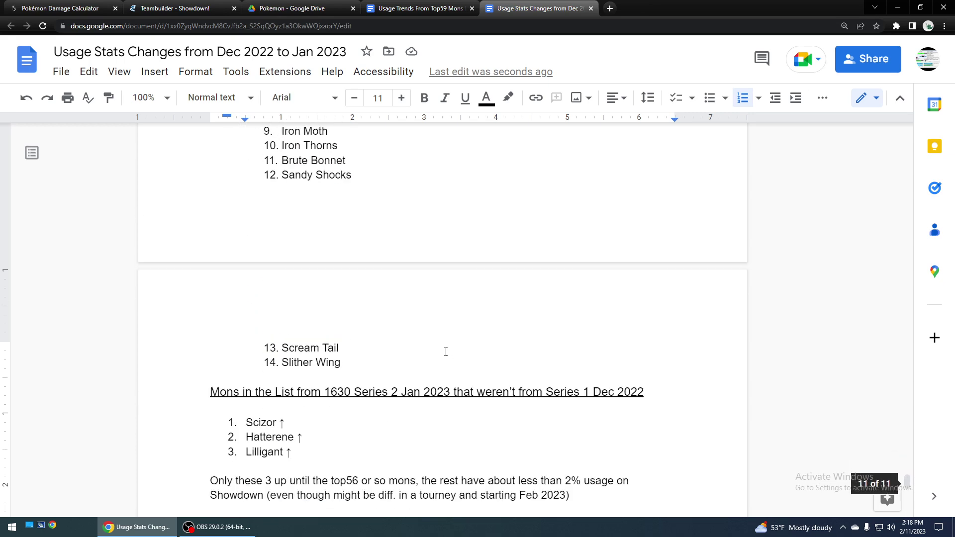
scroll(431, 342, "down", 1)
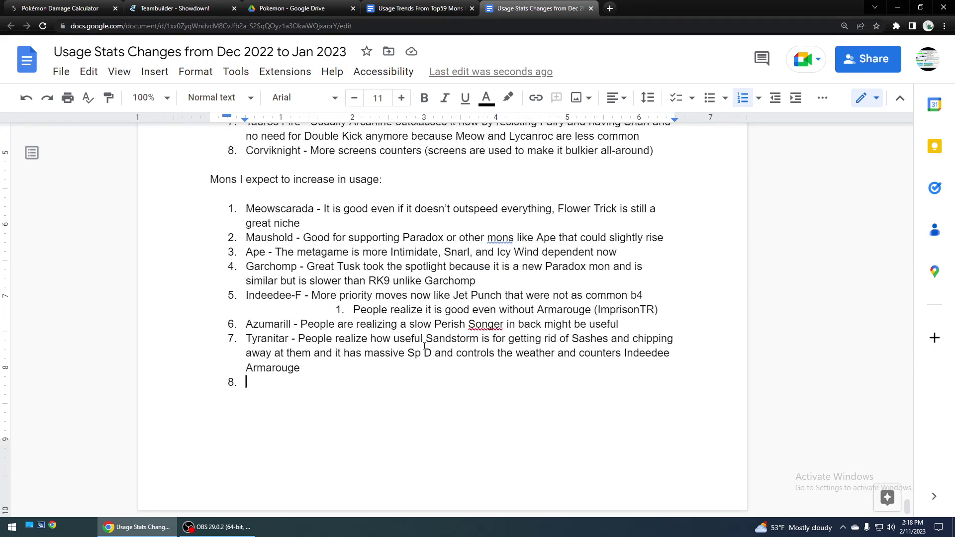
type("Talonfla")
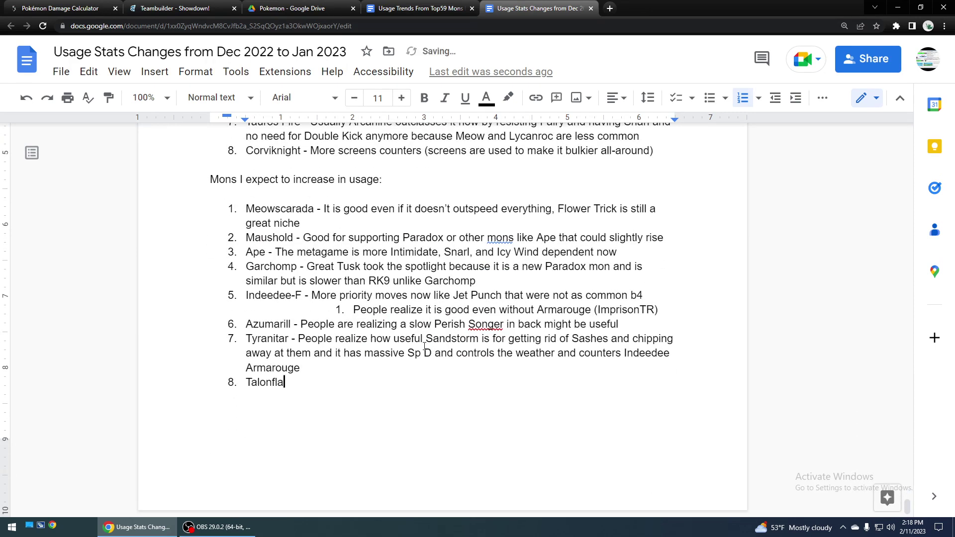
type("me - People realize ")
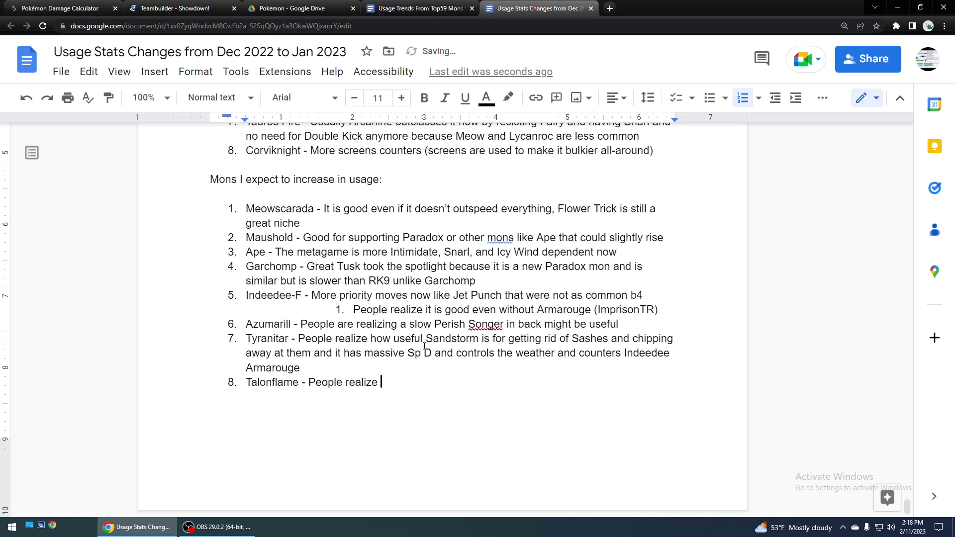
type("how good TW teams are now th")
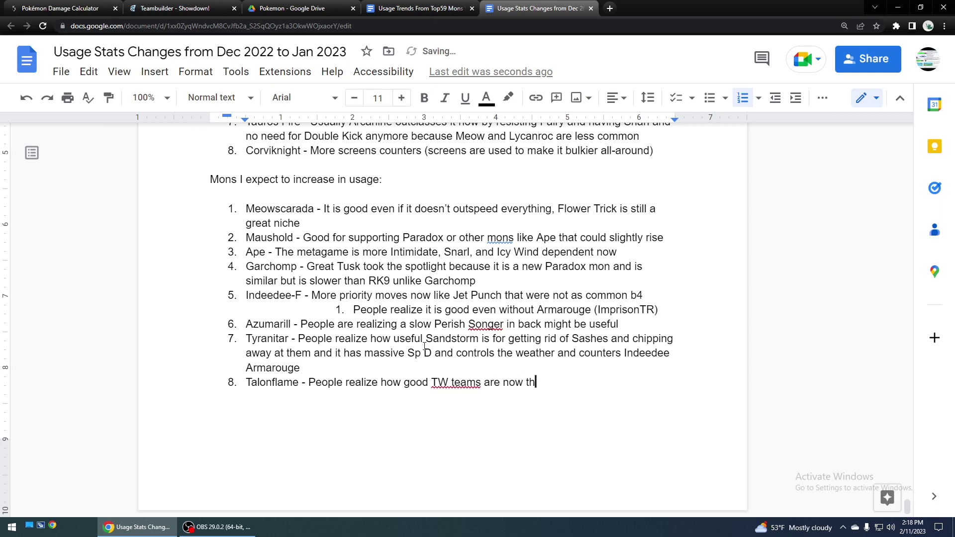
type("at they did really well in Orlando")
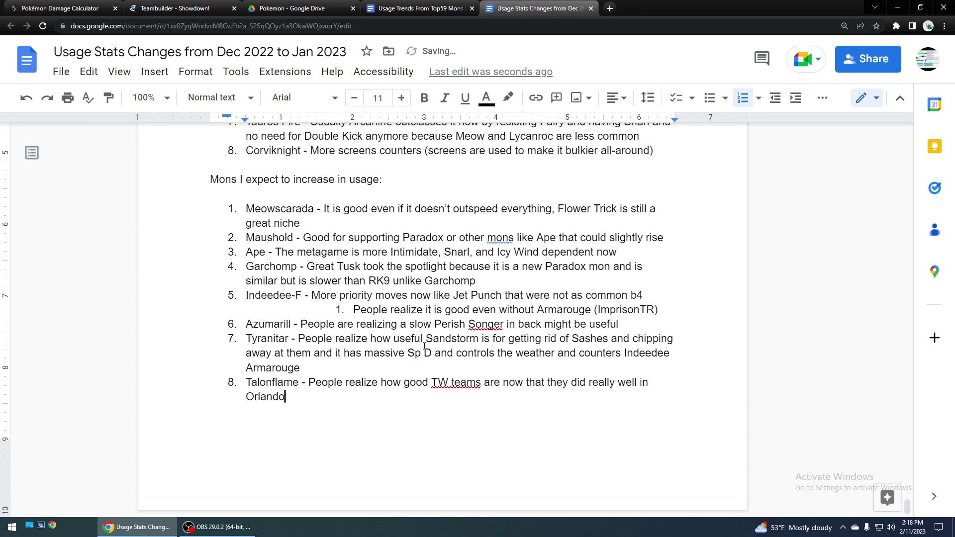
Step: Add an empty ninth increase entry and review the usage trend list, especially the entries around Pawmot, Hariyama and Farigiraf, for a candidate
key("Return")
scroll(428, 348, "up", 15)
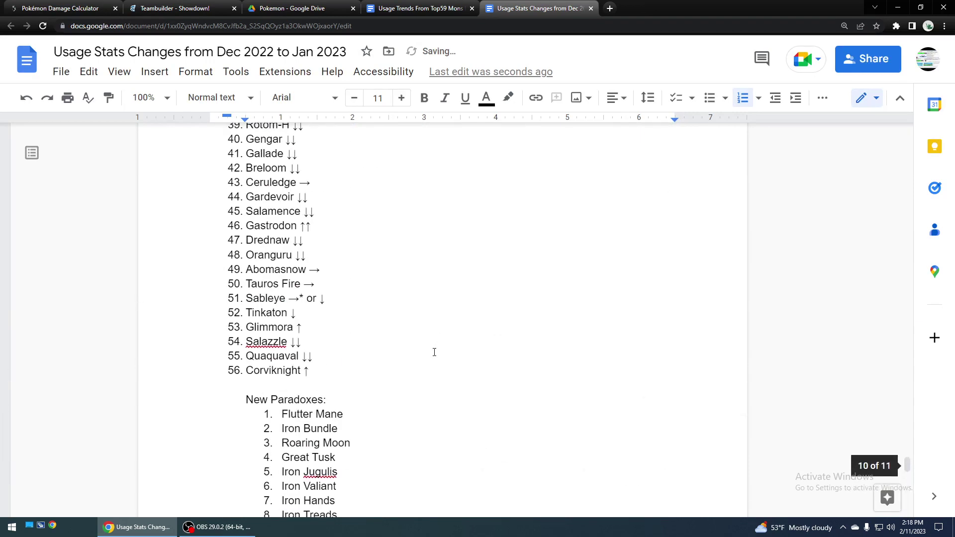
scroll(434, 352, "up", 11)
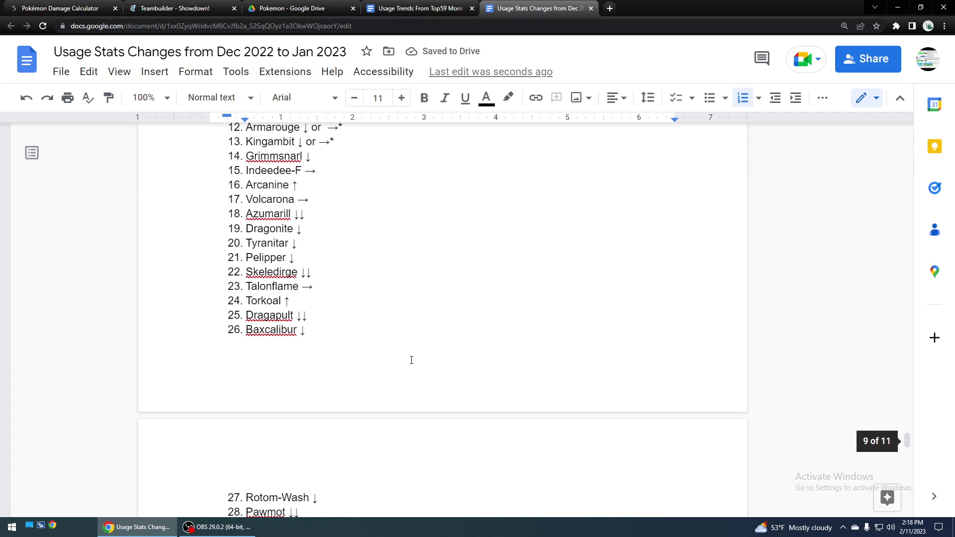
scroll(411, 360, "up", 4)
scroll(411, 358, "down", 2)
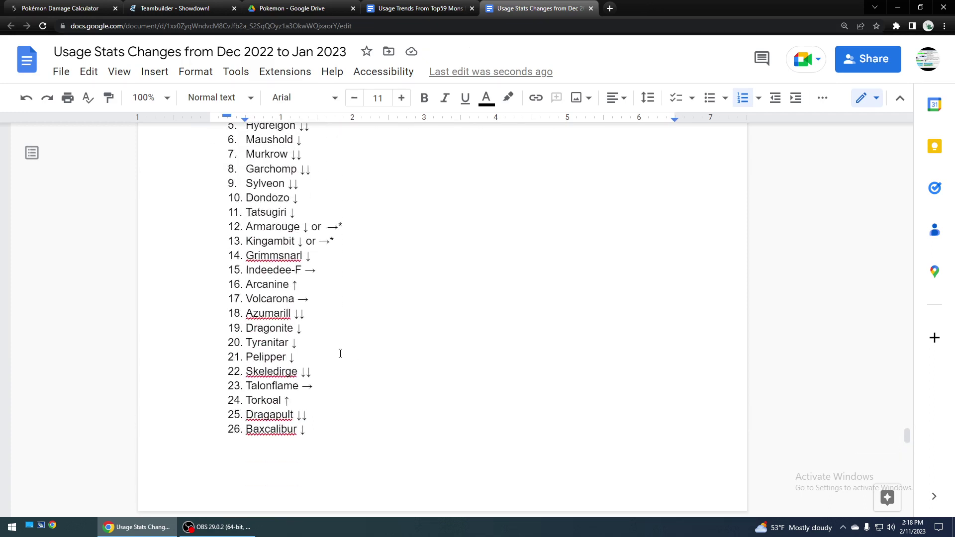
scroll(304, 378, "down", 4)
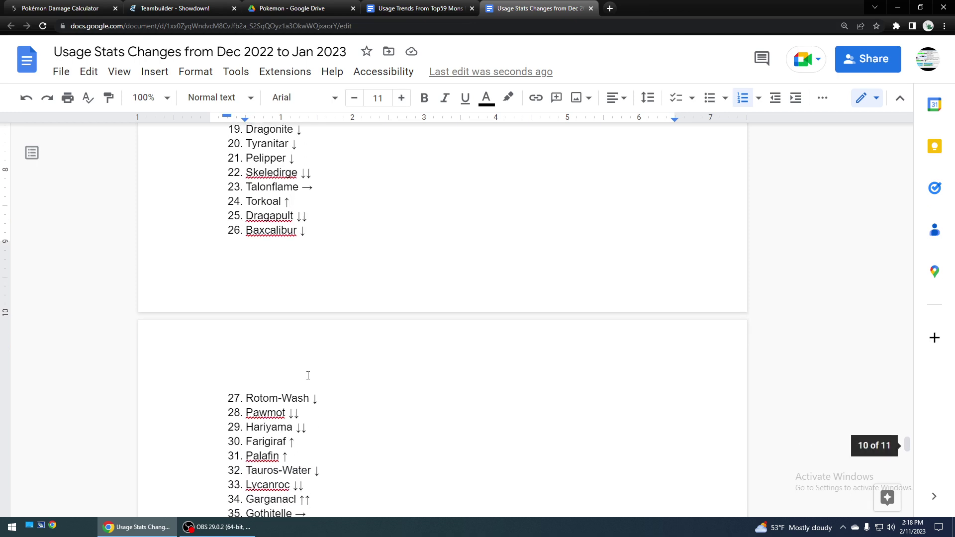
scroll(308, 375, "down", 2)
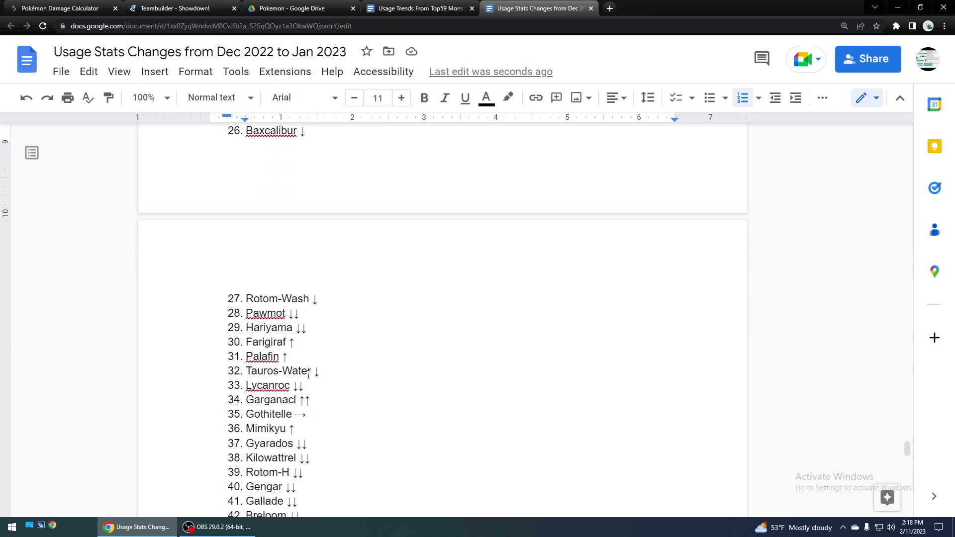
scroll(308, 374, "down", 3)
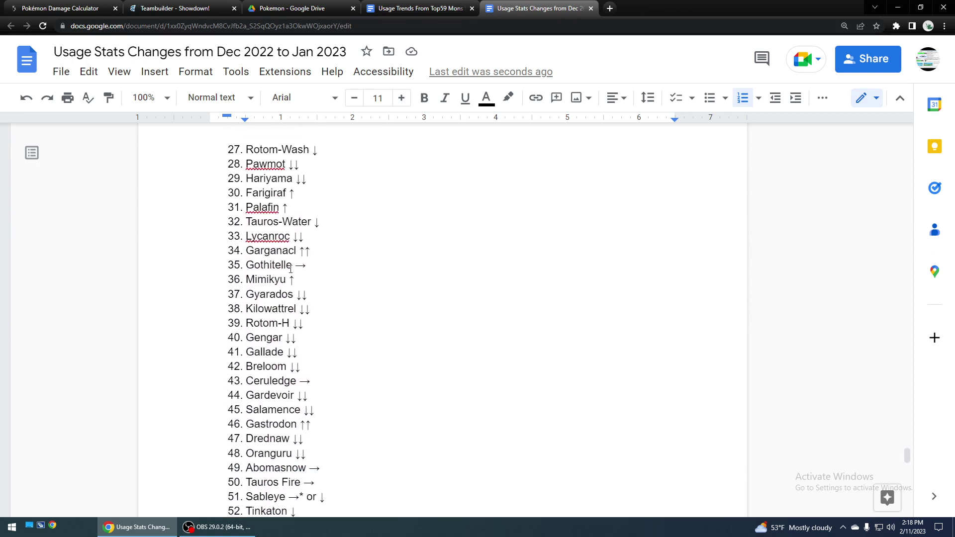
left_click(277, 164)
double_click(276, 192)
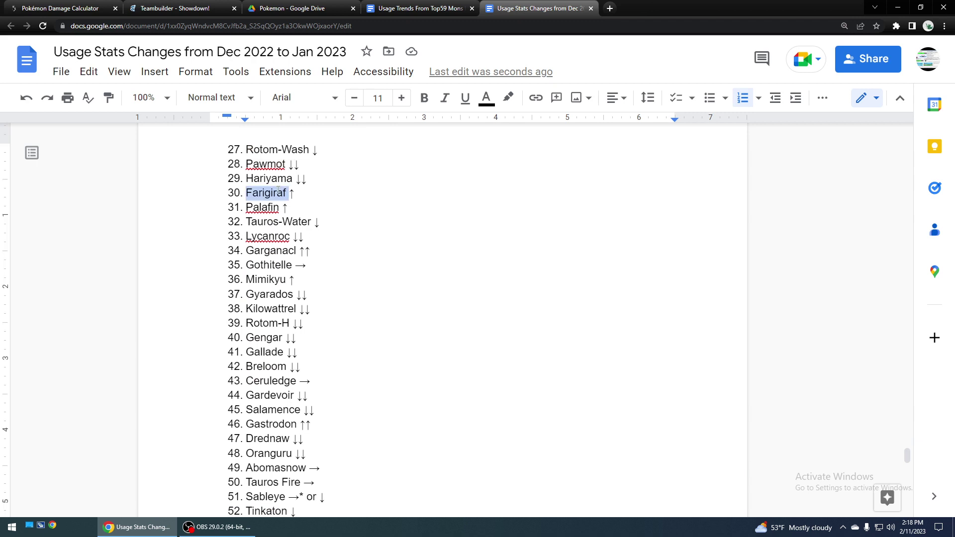
left_click(286, 179)
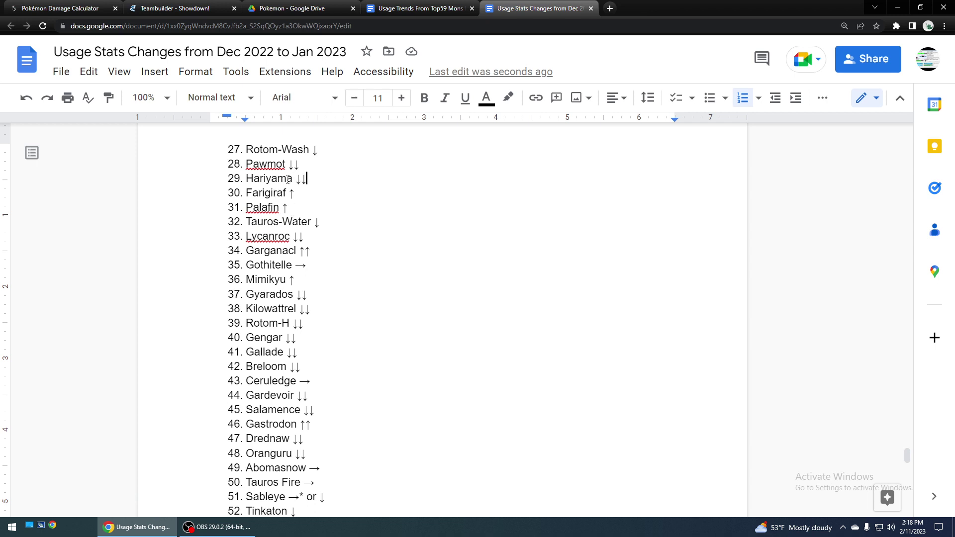
scroll(312, 275, "down", 15)
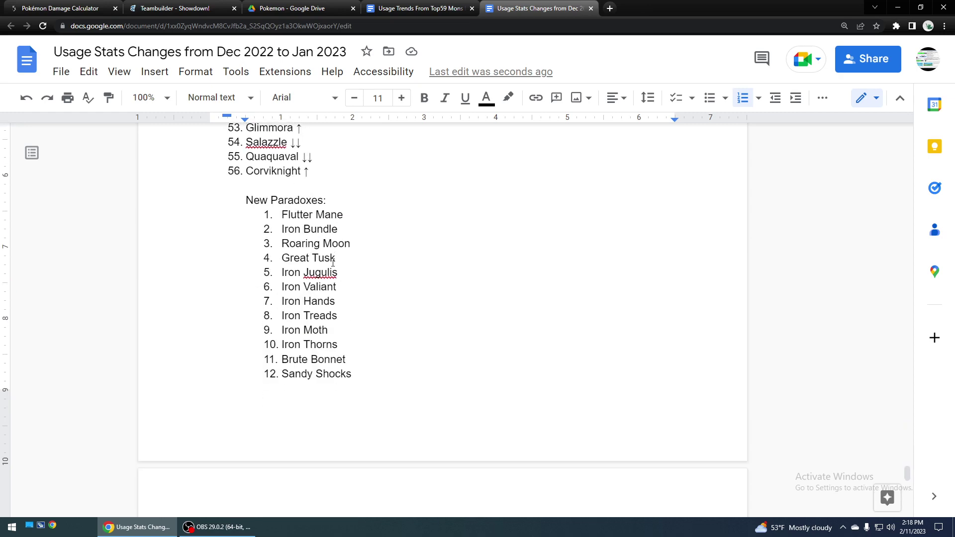
scroll(332, 257, "down", 8)
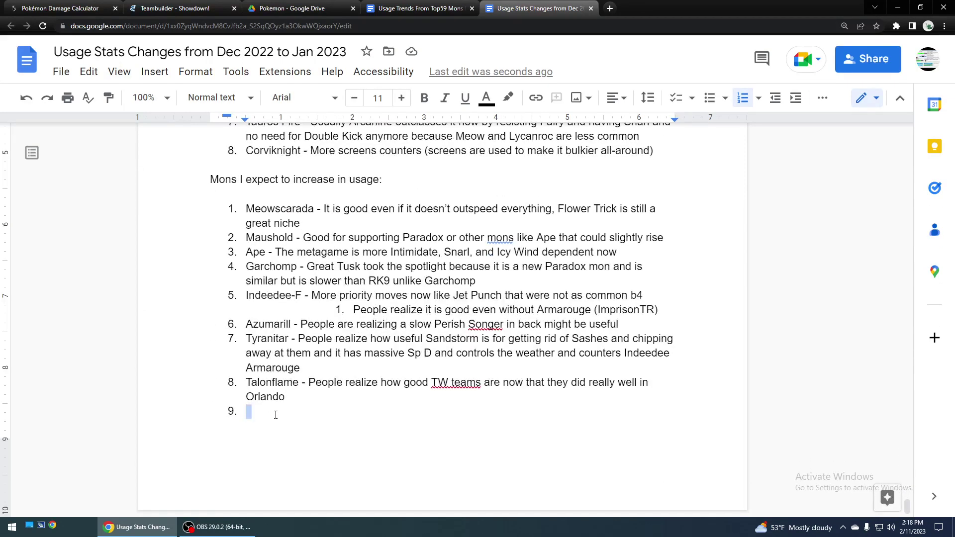
Step: Fill the ninth increase entry with "Hariyama - Increase as people realize that Iron Hands isn't always better, for example"
left_click(264, 407)
type("Hariyama 0-")
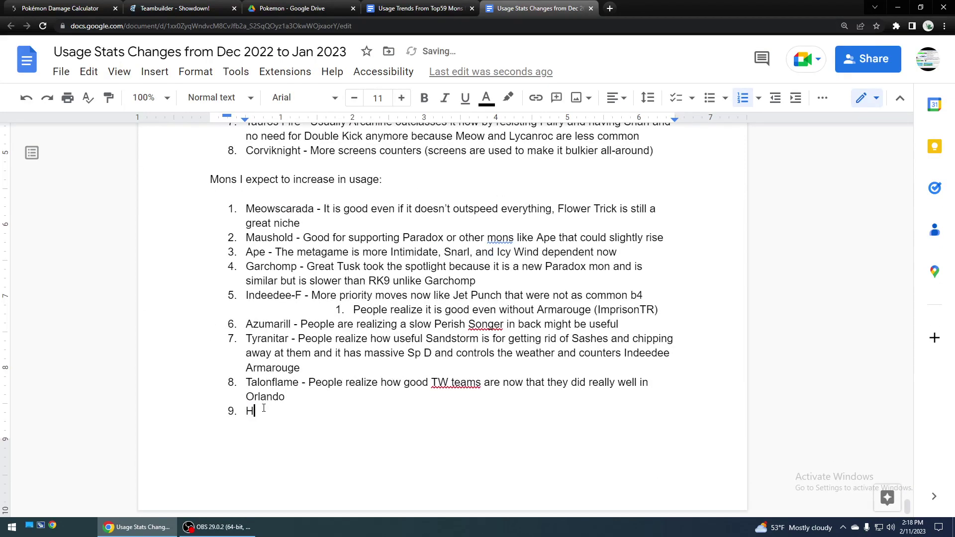
key("BackSpace")
key("BackSpace")
type("- in")
type("ncrease as peo")
type("ple re")
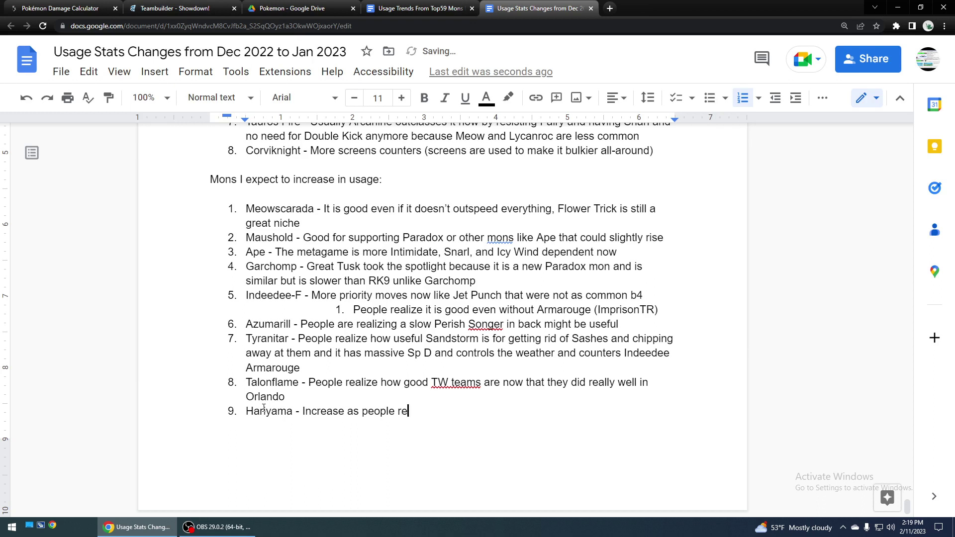
type("alize that Iron Hands isn't always")
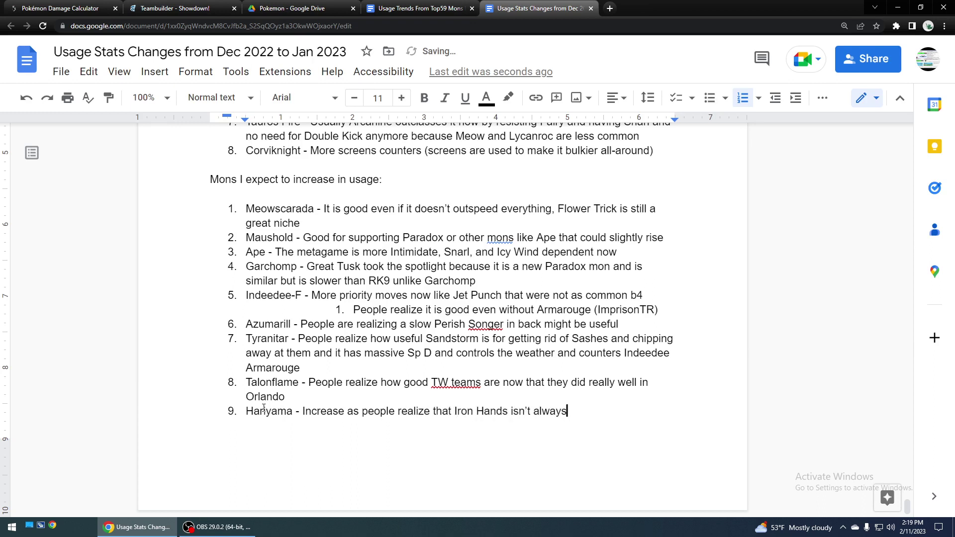
type(" better, for exampl")
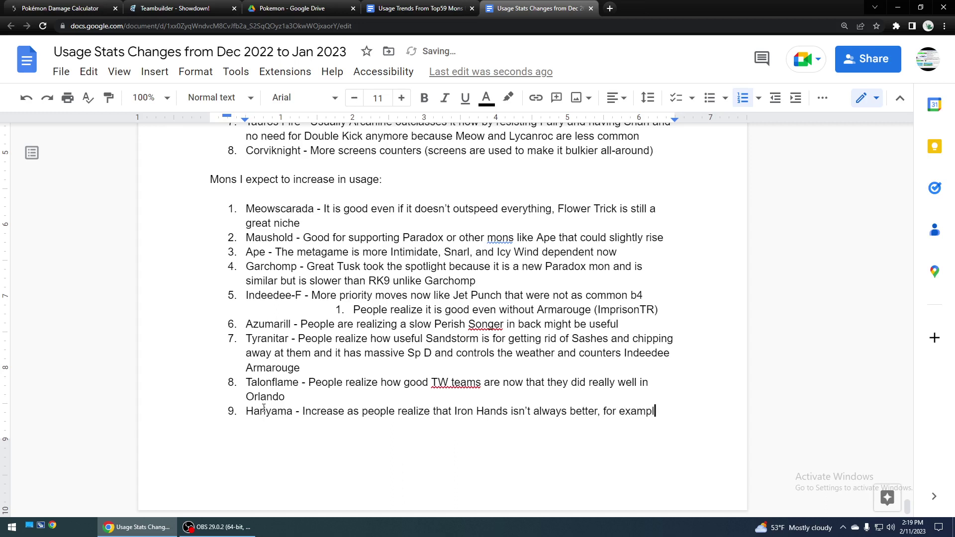
Step: Finish the Hariyama reason with "for Hard TR power and blocking Spore with the Flame Orb" and start another entry
type("e for Hard TR pure")
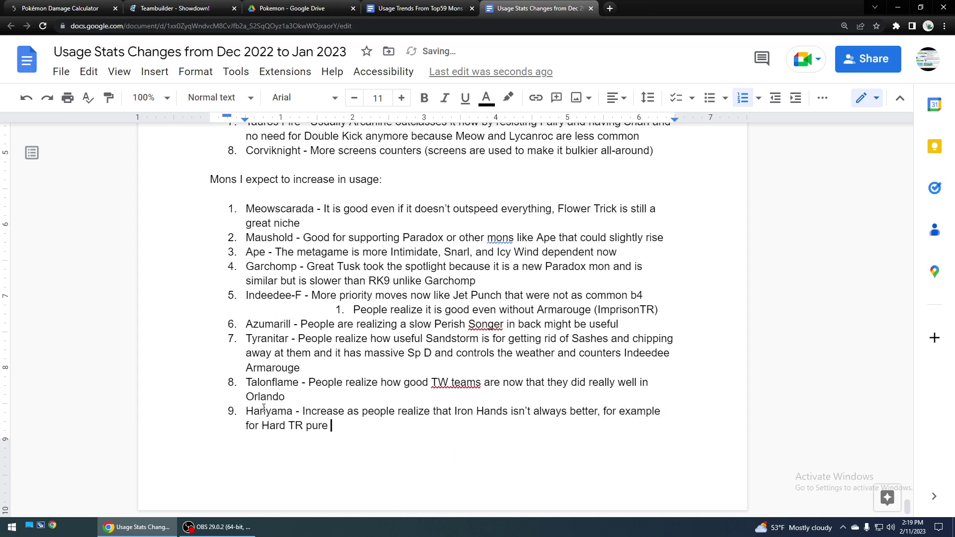
key("BackSpace")
key("BackSpace")
key("BackSpace")
key("BackSpace")
key("BackSpace")
type("power and blocking")
type("Spore")
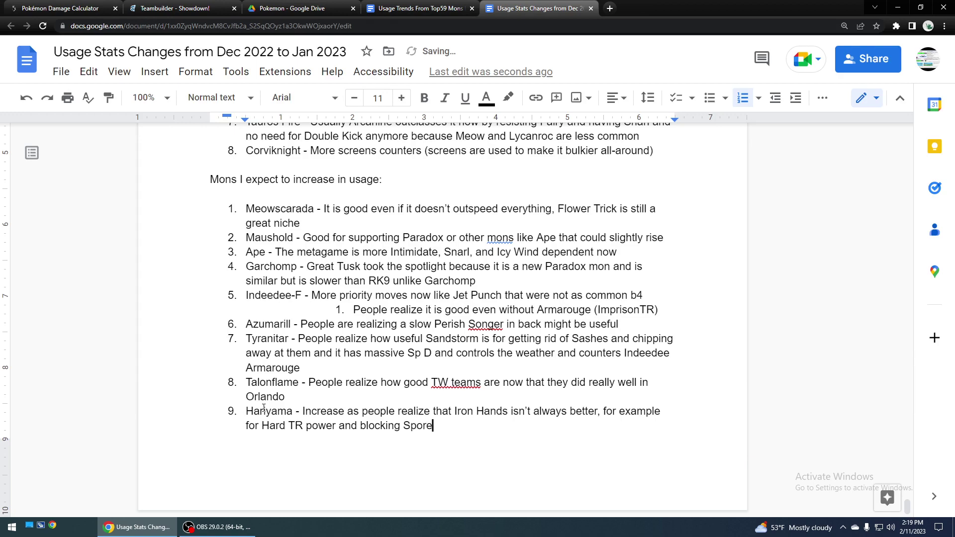
type(" with the Flame Orb")
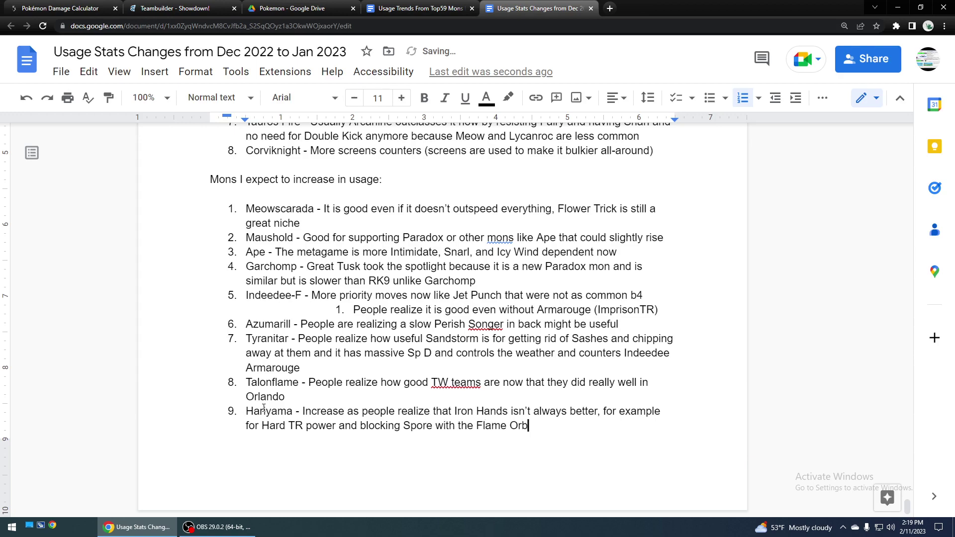
key("Return")
Step: Review the usage trend list and add the tenth increase entry "Palafin - It's trend is already going way up in February"
scroll(418, 336, "up", 7)
scroll(418, 335, "up", 15)
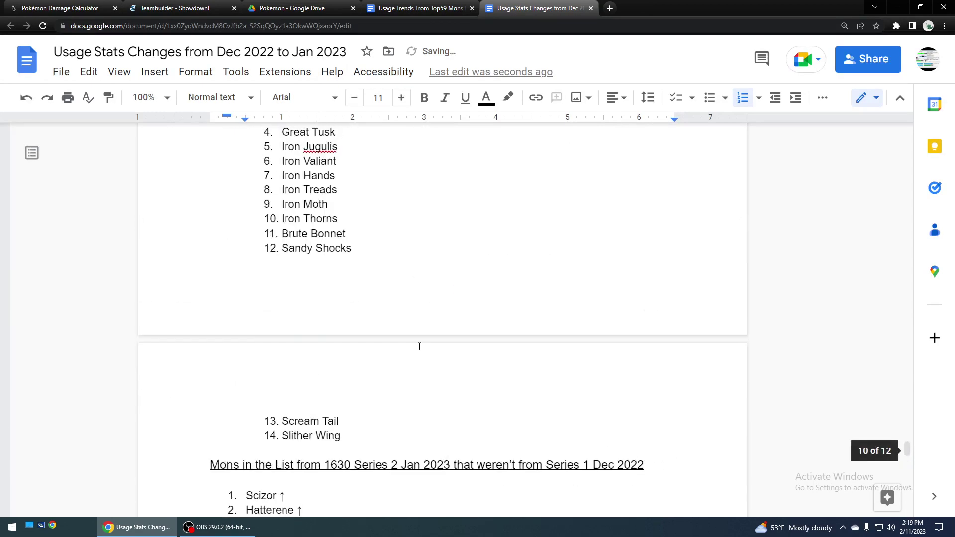
scroll(399, 355, "up", 3)
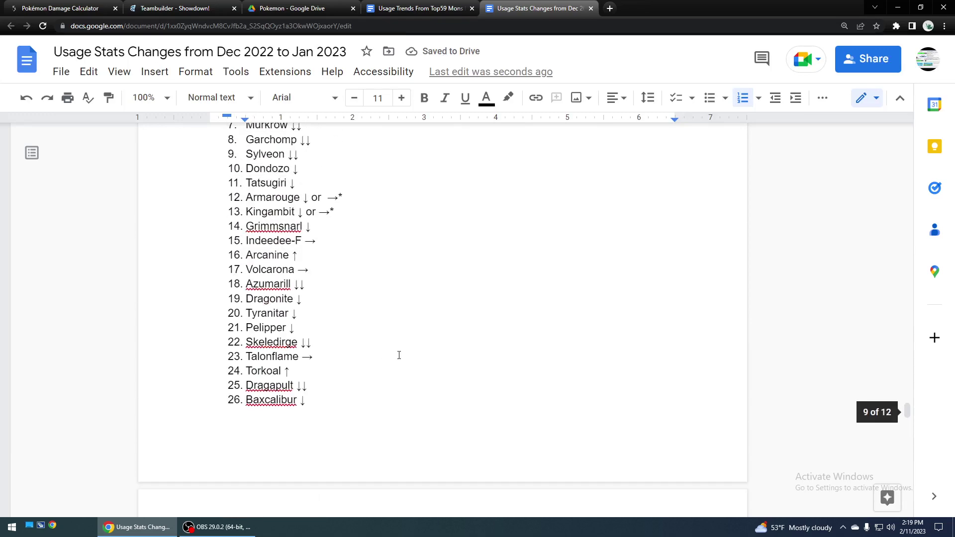
scroll(400, 353, "down", 4)
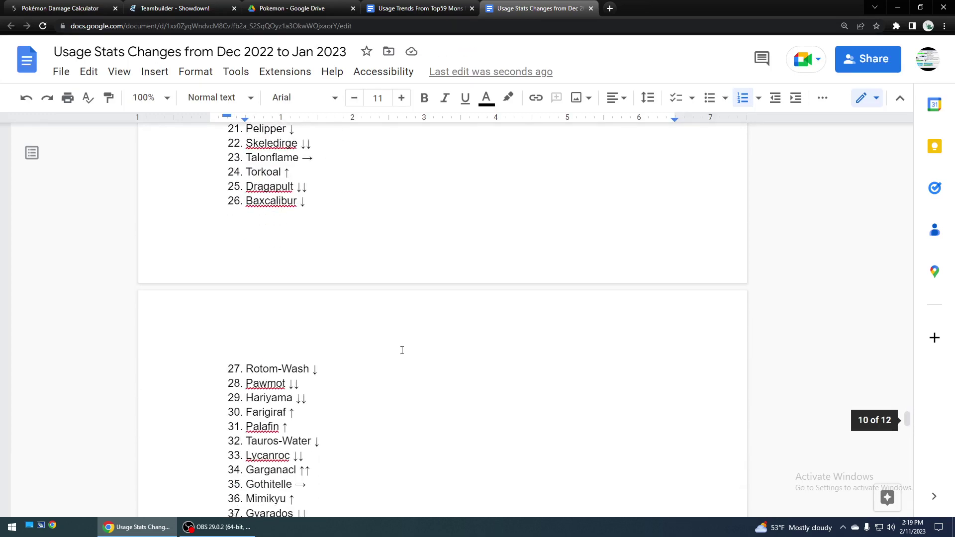
scroll(402, 350, "down", 2)
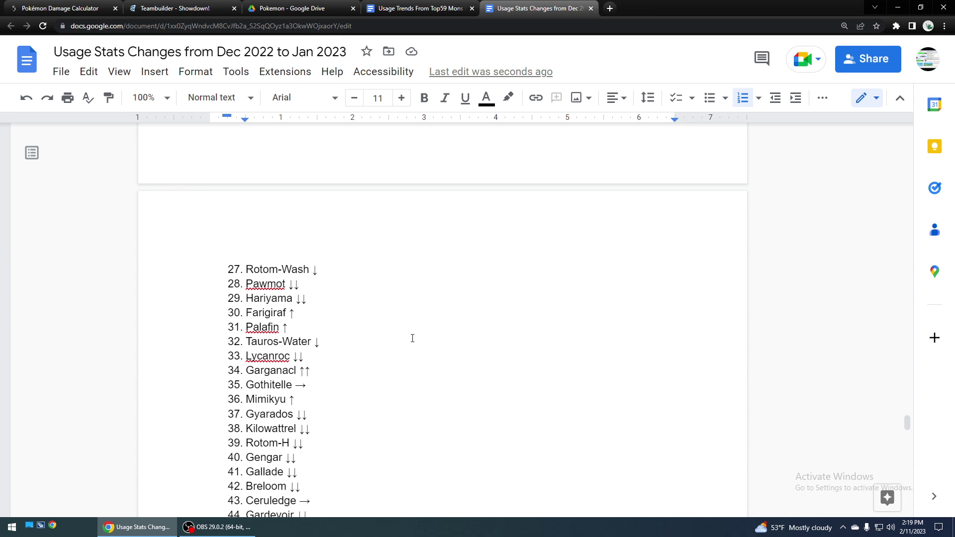
scroll(413, 338, "down", 20)
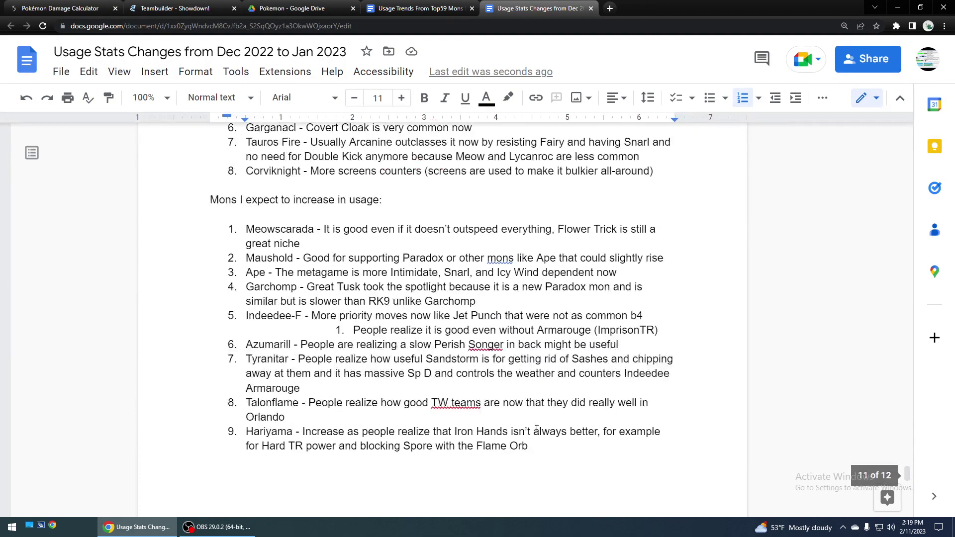
left_click(542, 448)
key("Down")
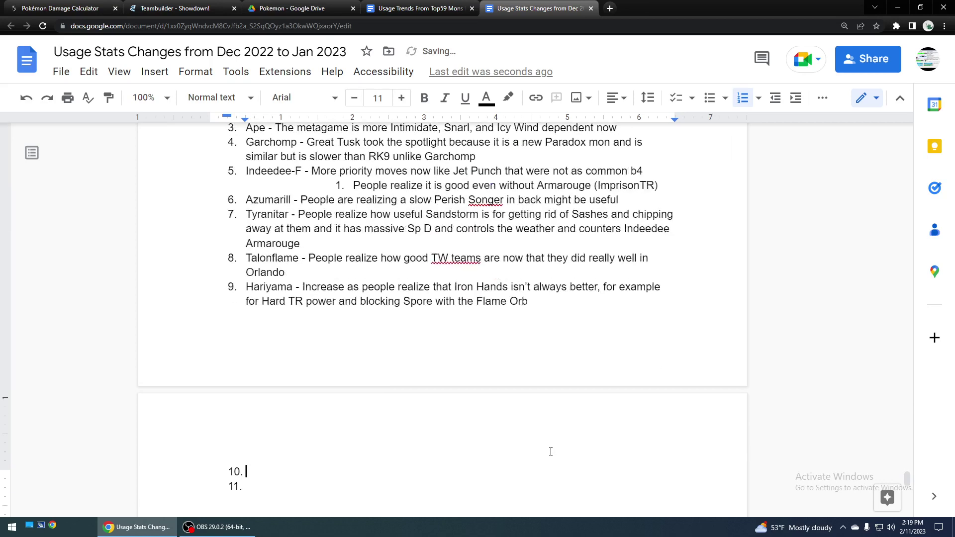
type("Palafin - ")
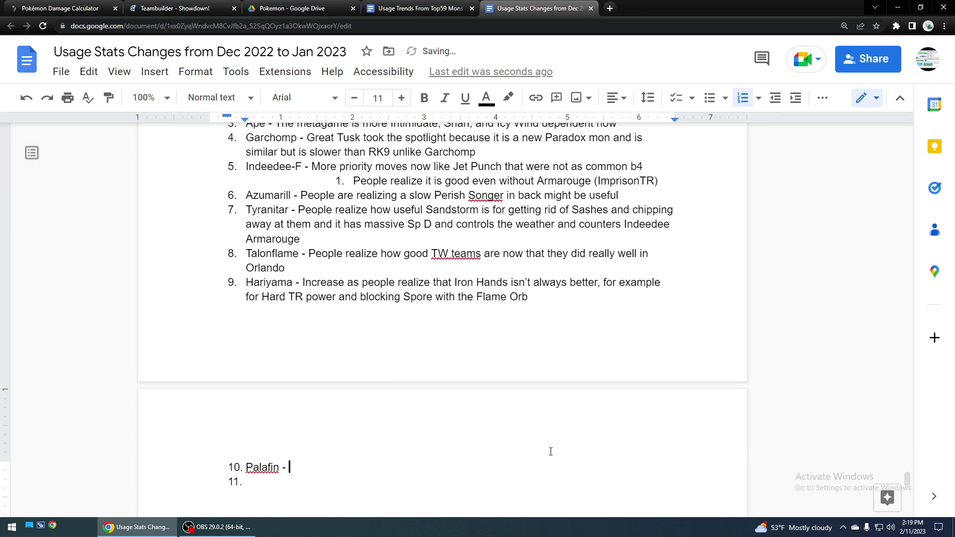
type("It's trend is already going up")
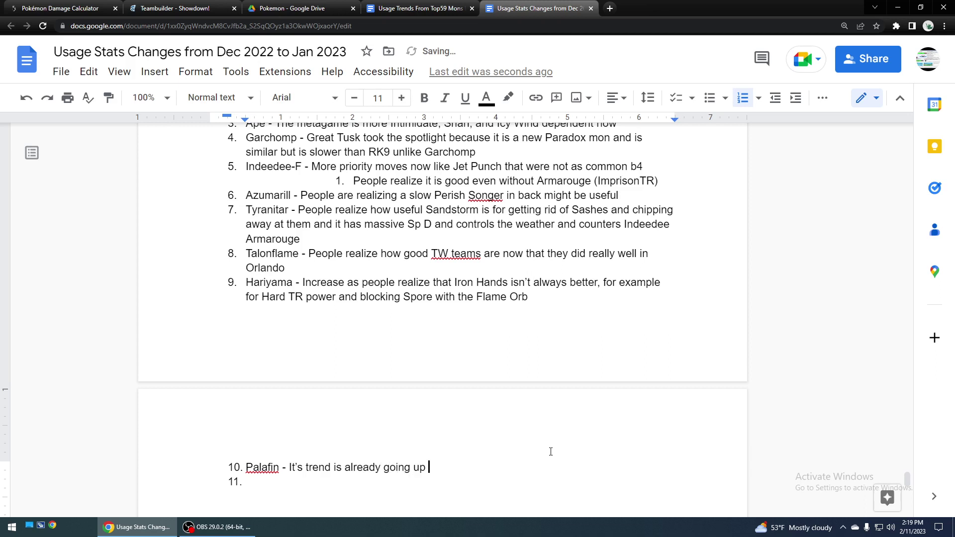
key("BackSpace")
key("BackSpace")
type("way up in February")
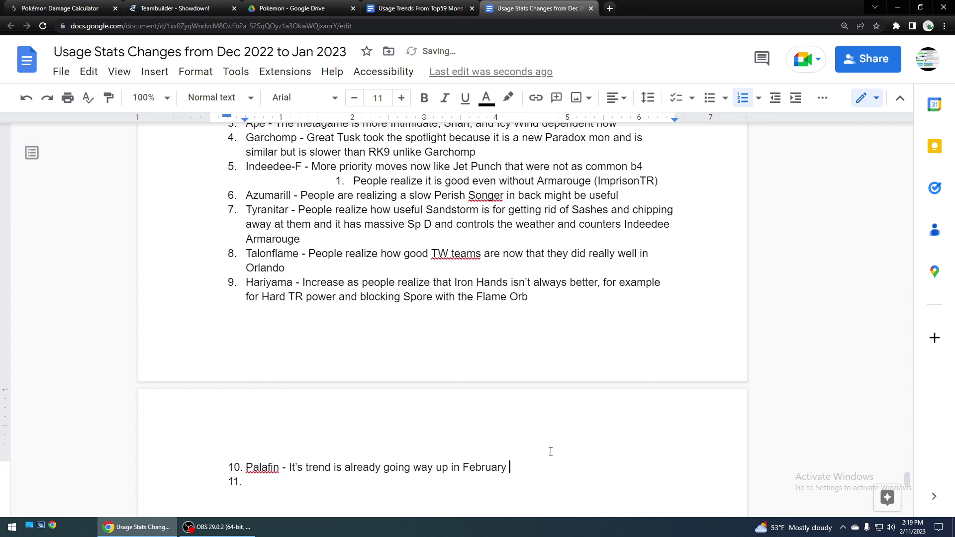
Step: Extend the Palafin reason with "and Jet Punch counters the metagame and Tailwind or TR teams"
type(" and Jet Punch counters the meta")
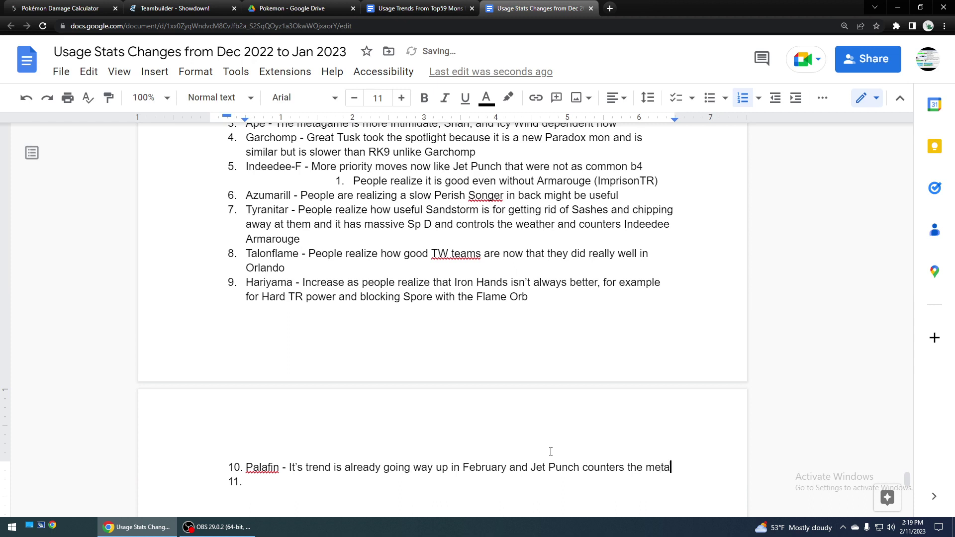
type("game and ")
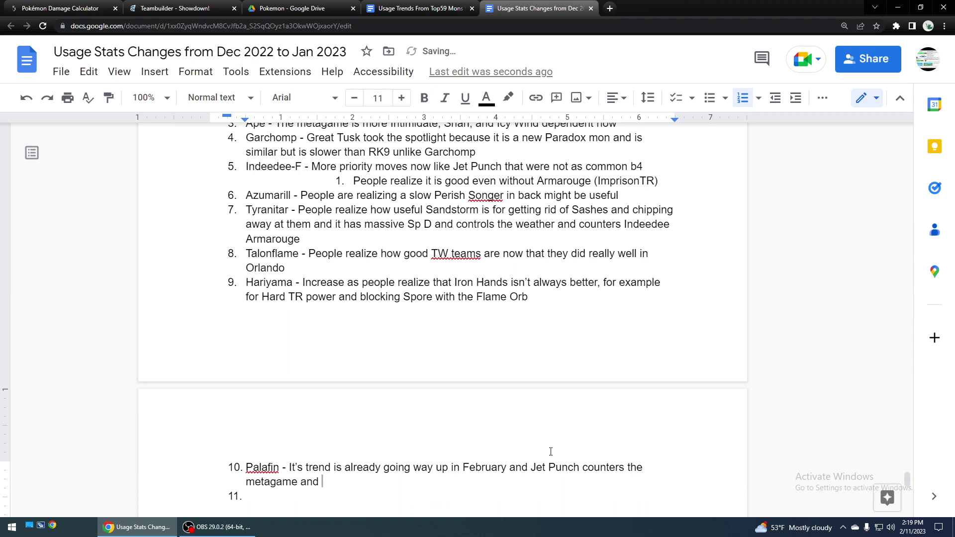
type("Tailwind or TR teams")
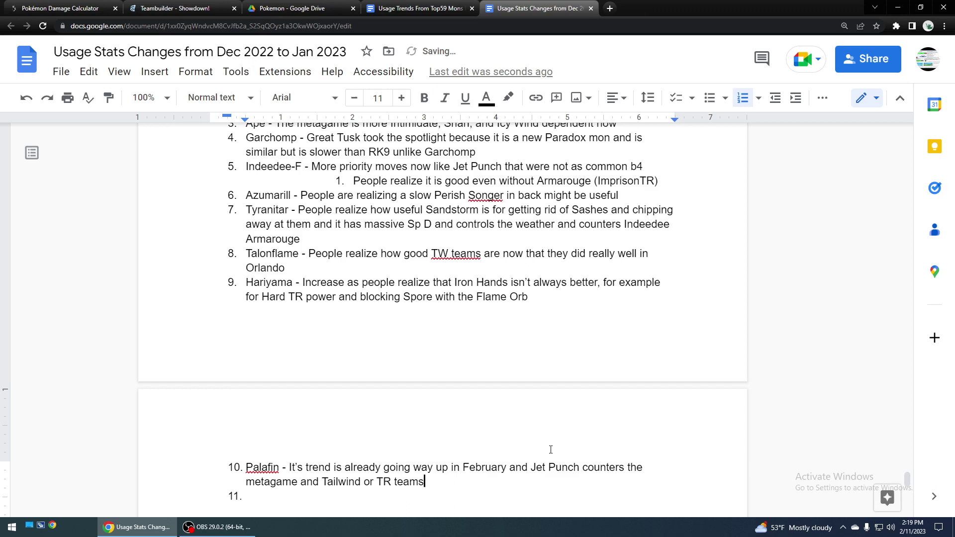
Step: Finish the Palafin reason with ", people finally realize it is good now especially in the current meta" and leave only an empty eleventh entry
key("Left")
type(", people finally reali")
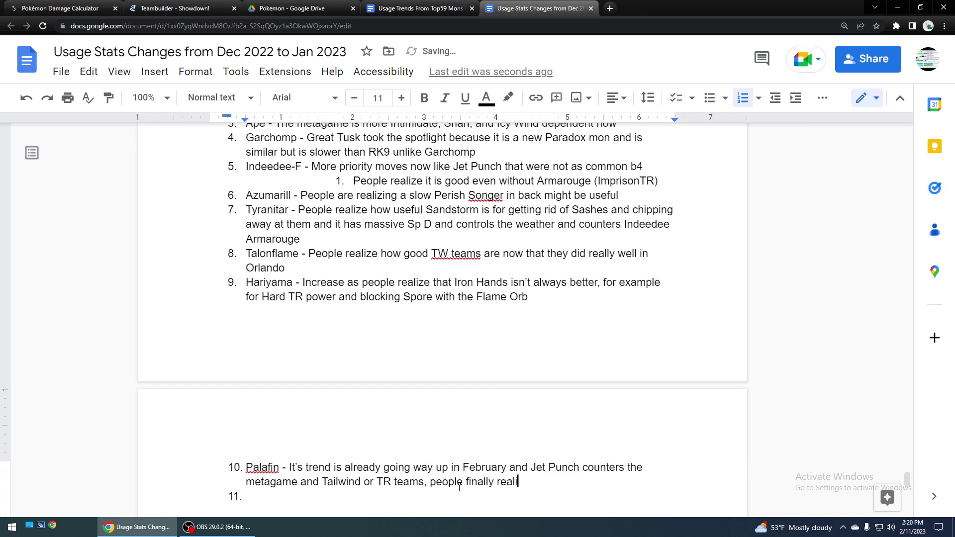
type("ze it is good now espe")
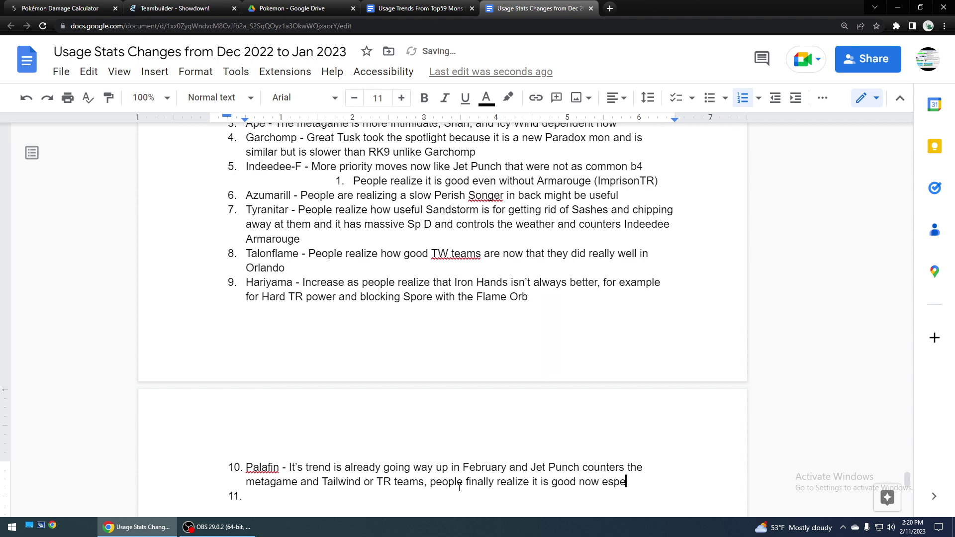
type("cially in the current meta")
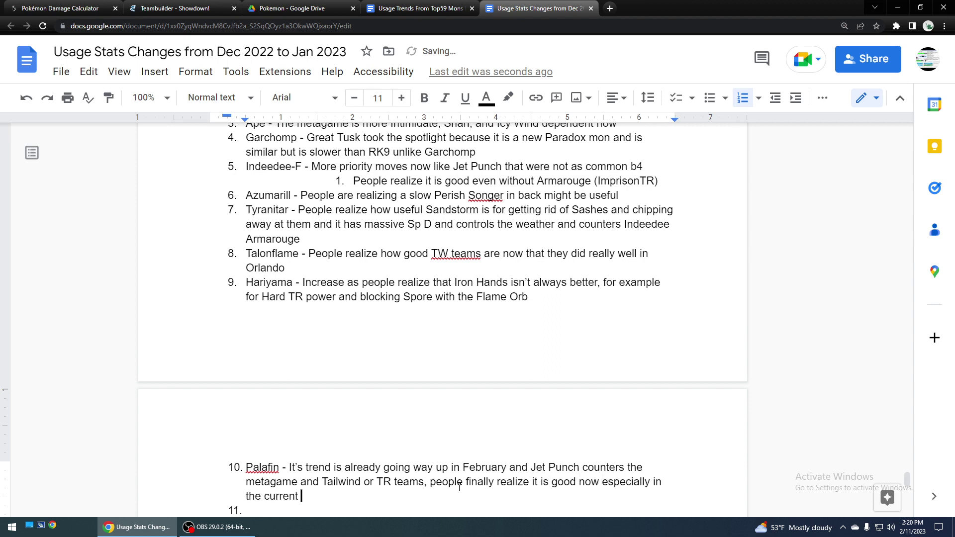
key("Return")
key("Return")
scroll(287, 447, "down", 4)
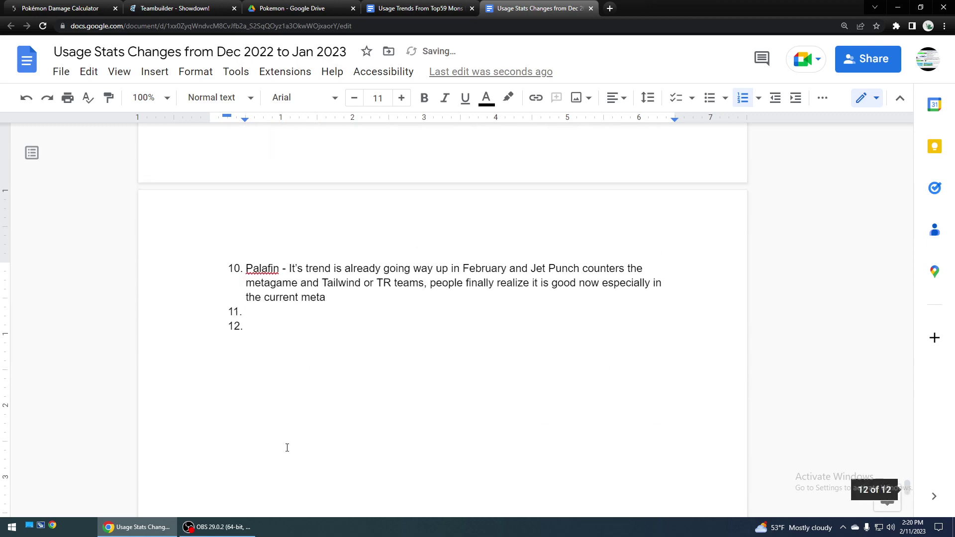
left_click(251, 325)
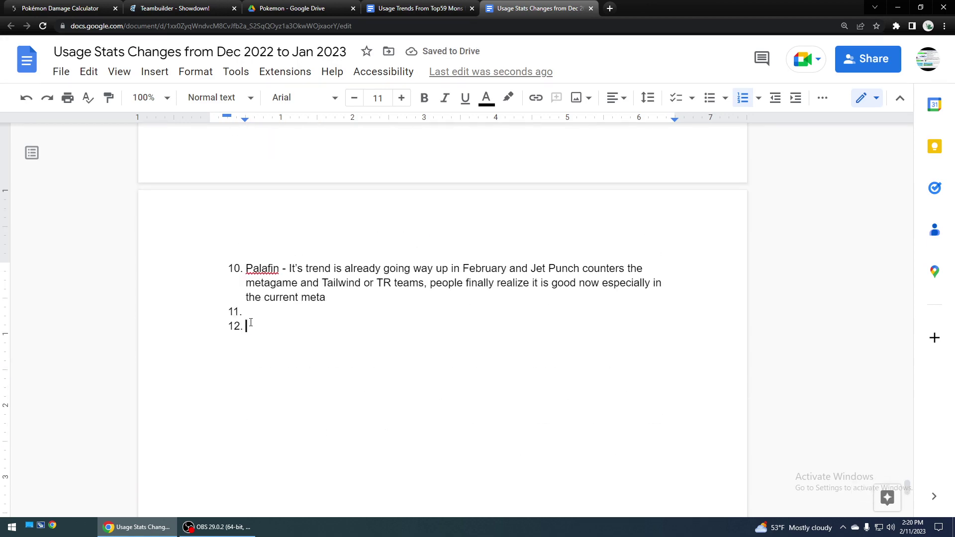
key("BackSpace")
Step: Review the usage trend list and fill entry 11 with "Lycanroc - People realize how good it with Tar vs Iron Bundle and"
scroll(259, 348, "up", 10)
scroll(299, 396, "up", 20)
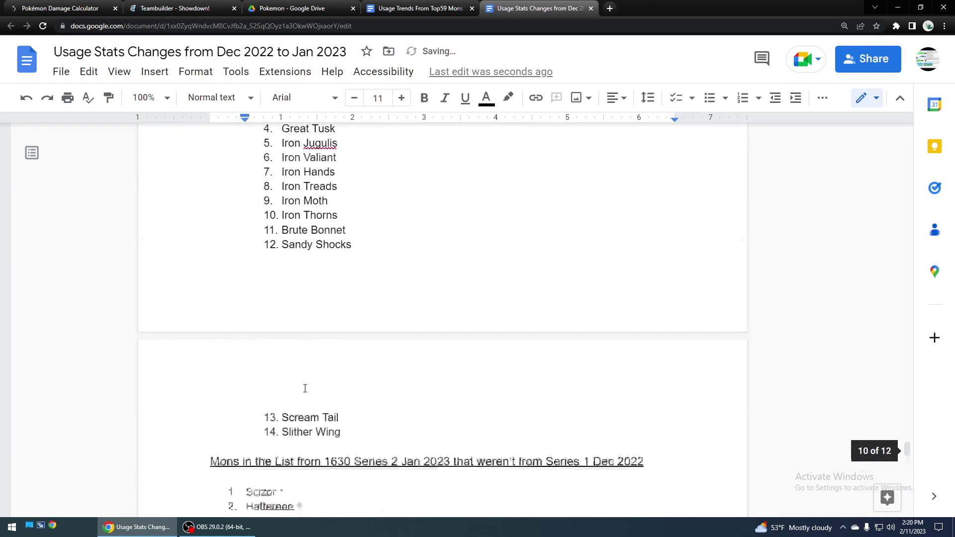
scroll(308, 380, "up", 5)
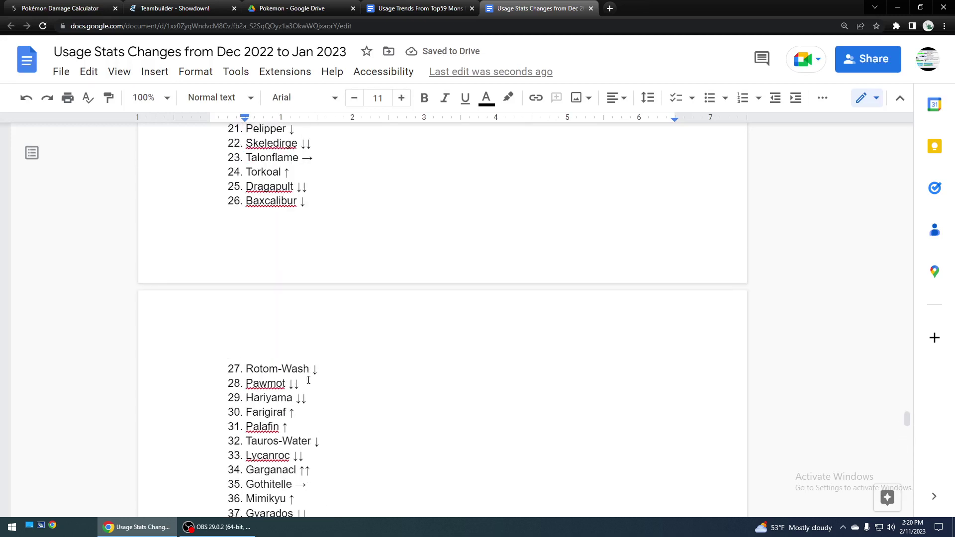
scroll(308, 380, "down", 2)
scroll(309, 380, "down", 2)
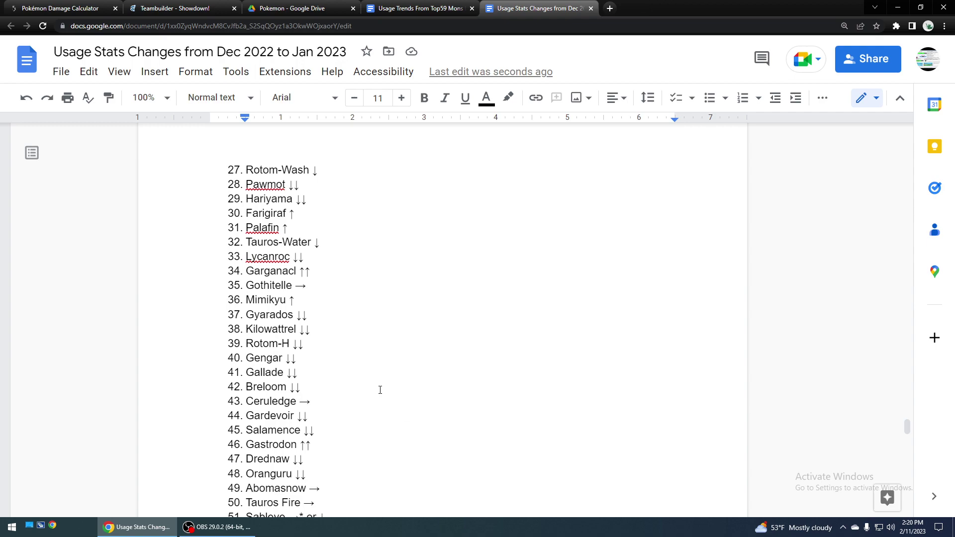
scroll(380, 389, "down", 20)
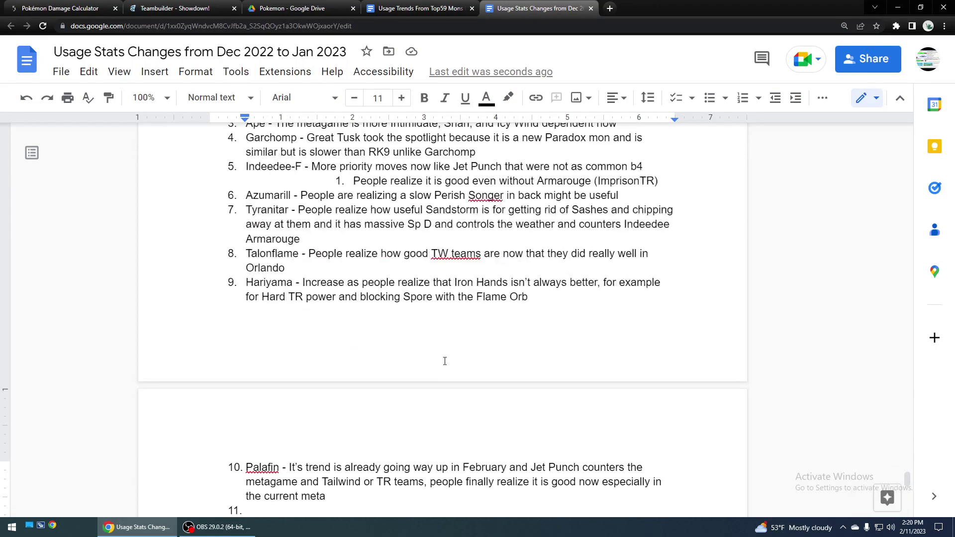
scroll(444, 361, "down", 3)
left_click(321, 359)
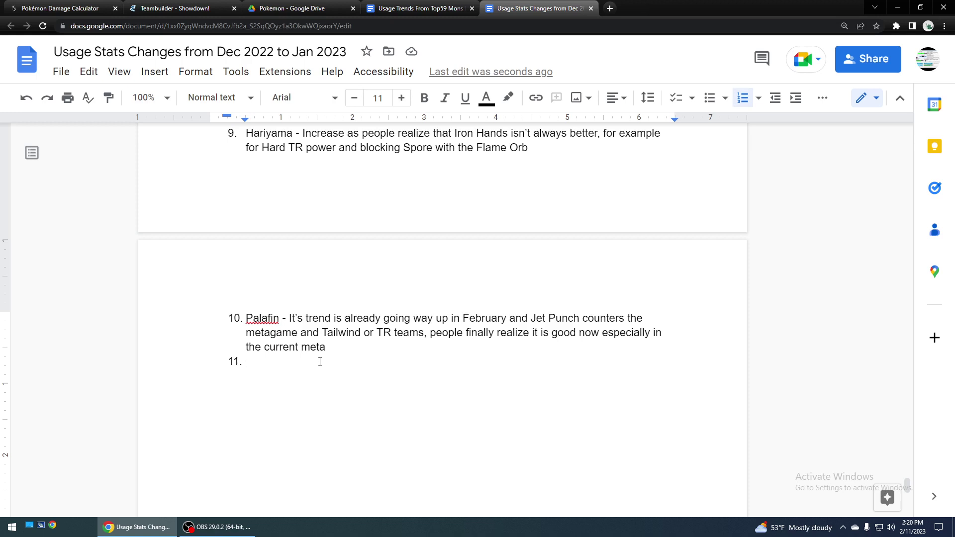
type("Lycanroc")
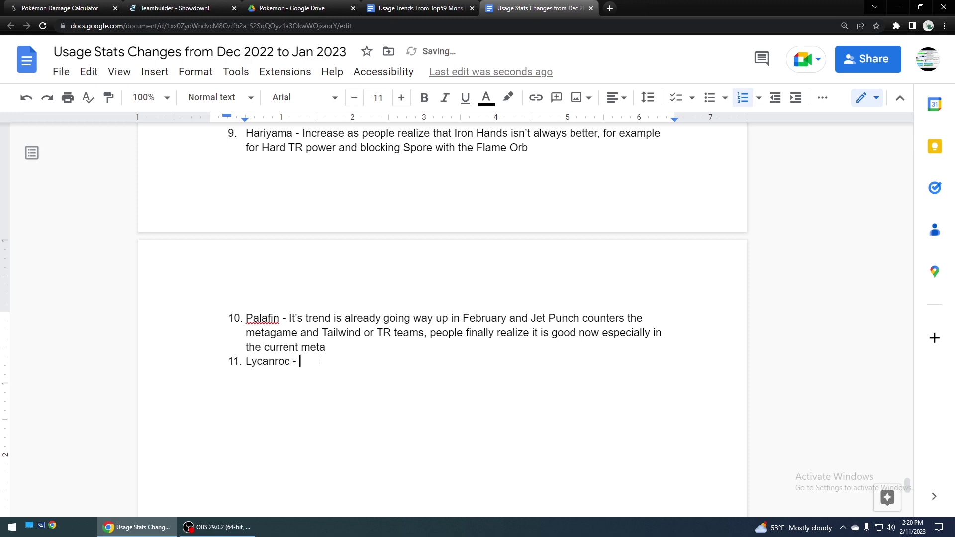
type(" - People realize how good it ")
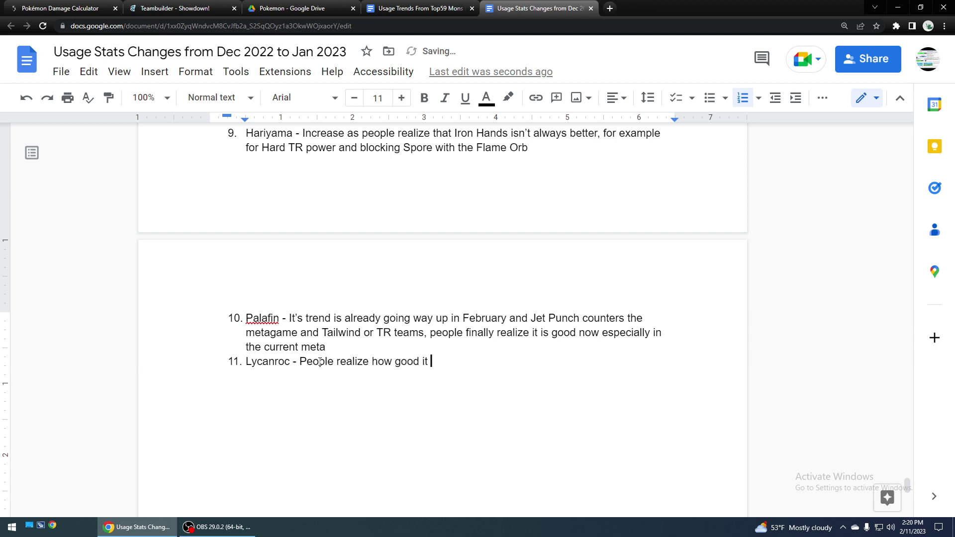
type("with Tar vs Iron Bundle and ")
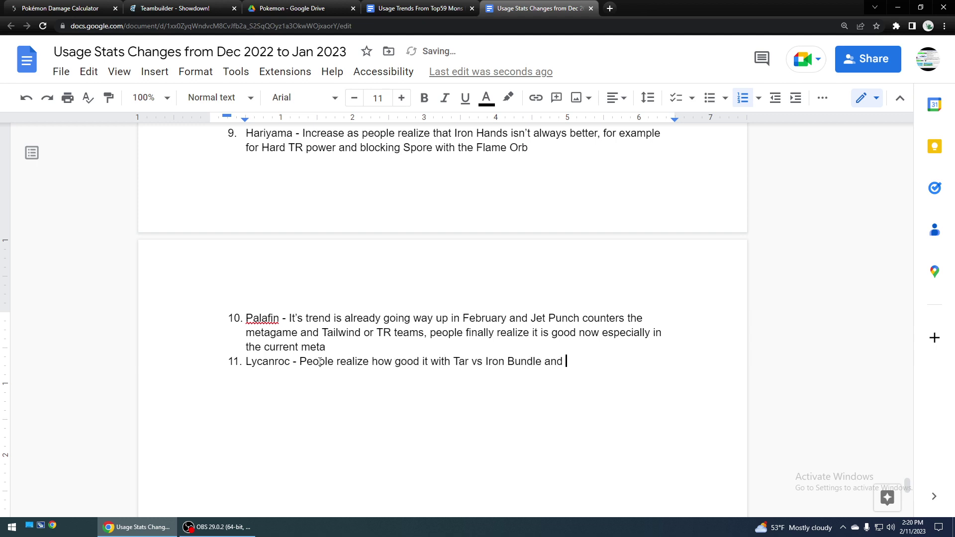
Step: Finish the Lycanroc reason with "other Booster Energy Mons and they know Tar is good"
type("other Booster Energy Mo")
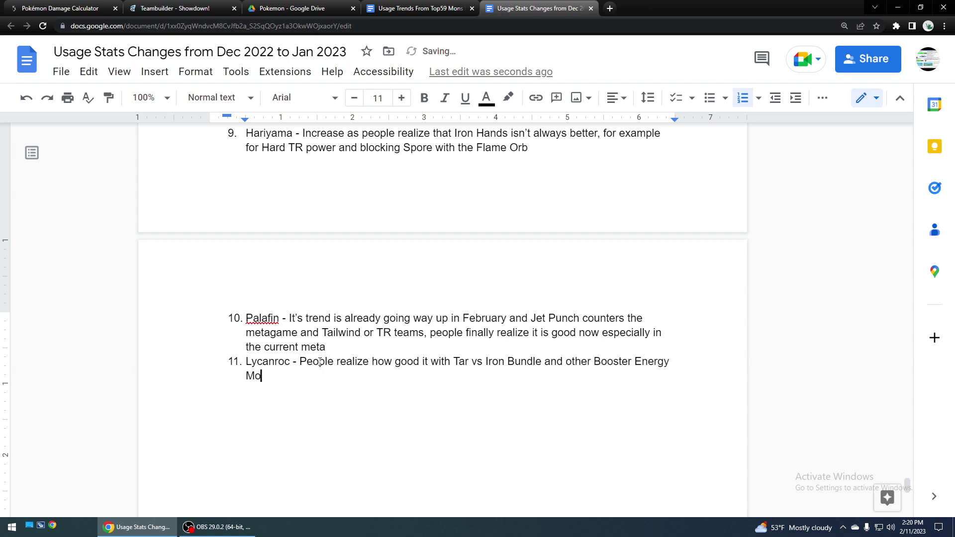
type("ns a")
key("BackSpace")
type("and they je")
key("BackSpace")
key("BackSpace")
type("know ")
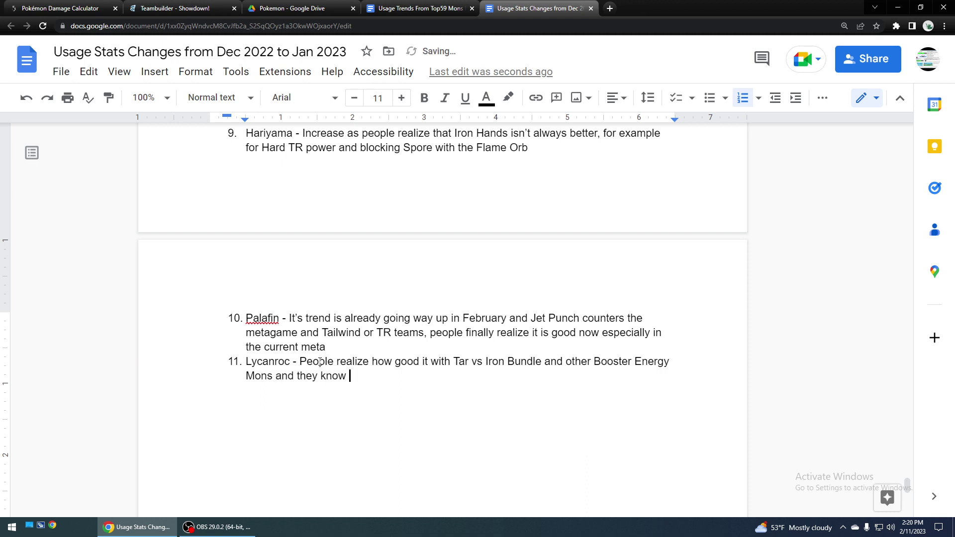
type("Tar is good")
Step: Check the ranked usage trend list for candidates and add entry 12 to the increase list: "Goth (Competitive) - A lot of Arcanines"
key("Return")
scroll(323, 358, "up", 20)
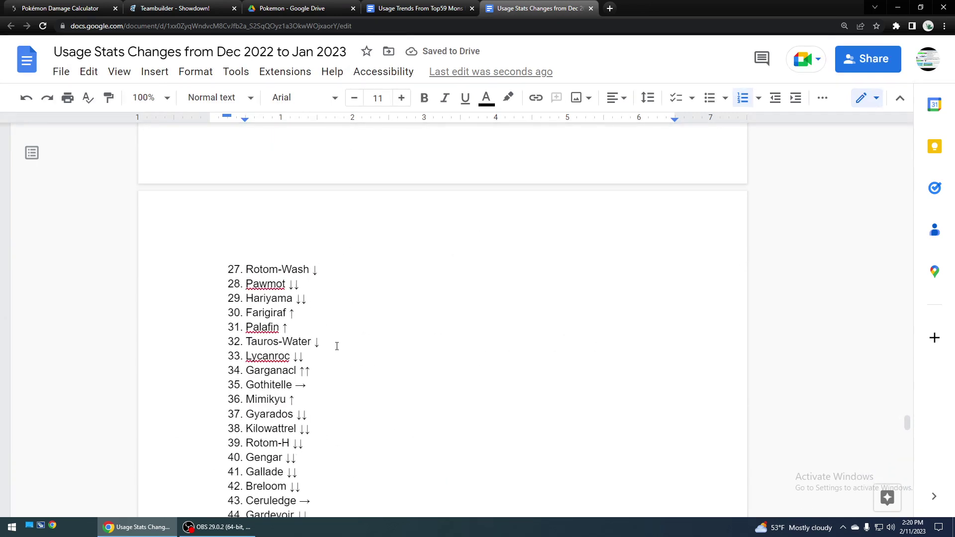
scroll(337, 347, "down", 2)
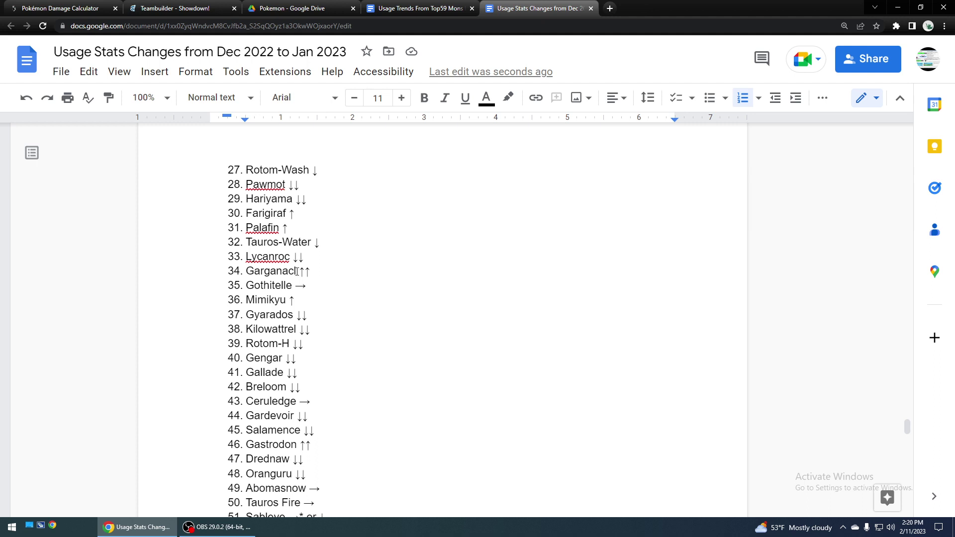
left_click(291, 302)
scroll(292, 299, "down", 1)
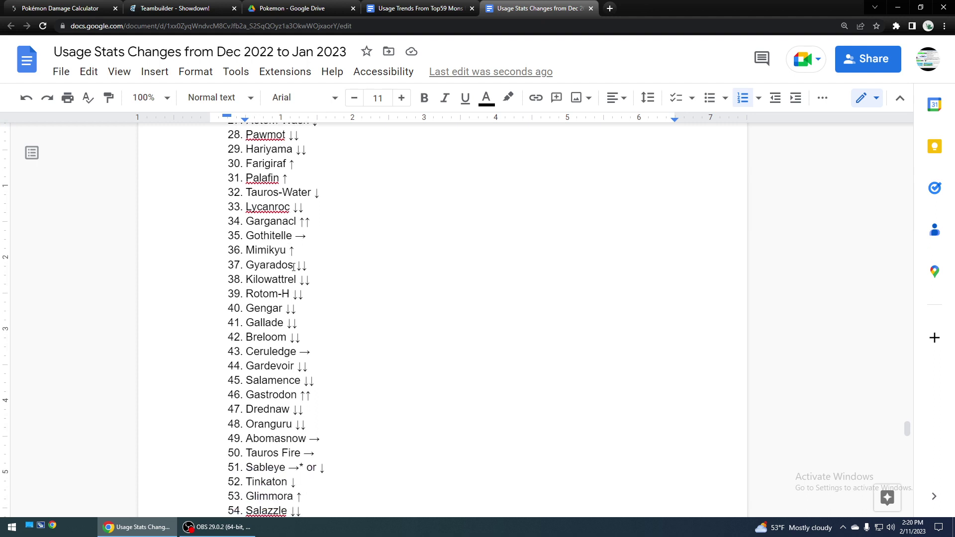
left_click(293, 264)
scroll(293, 265, "down", 1)
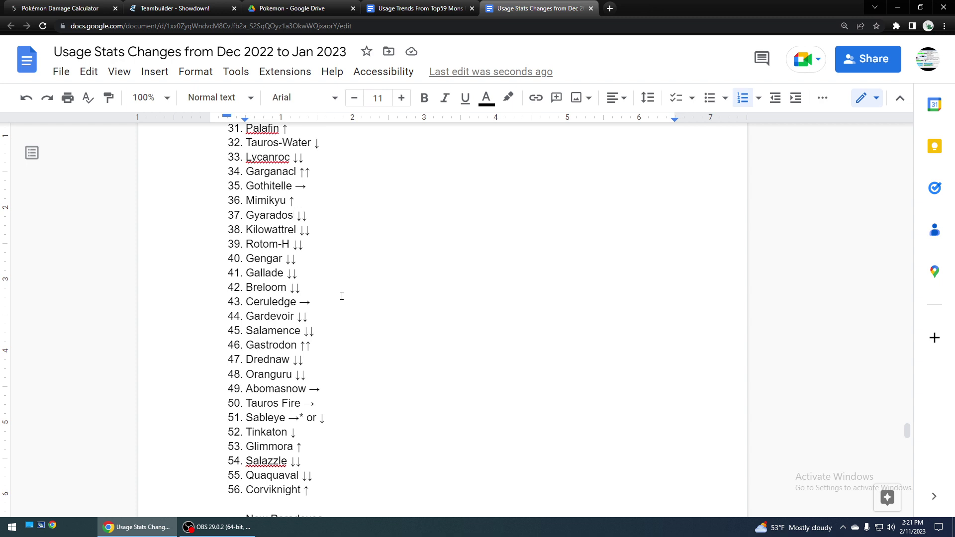
scroll(341, 296, "down", 20)
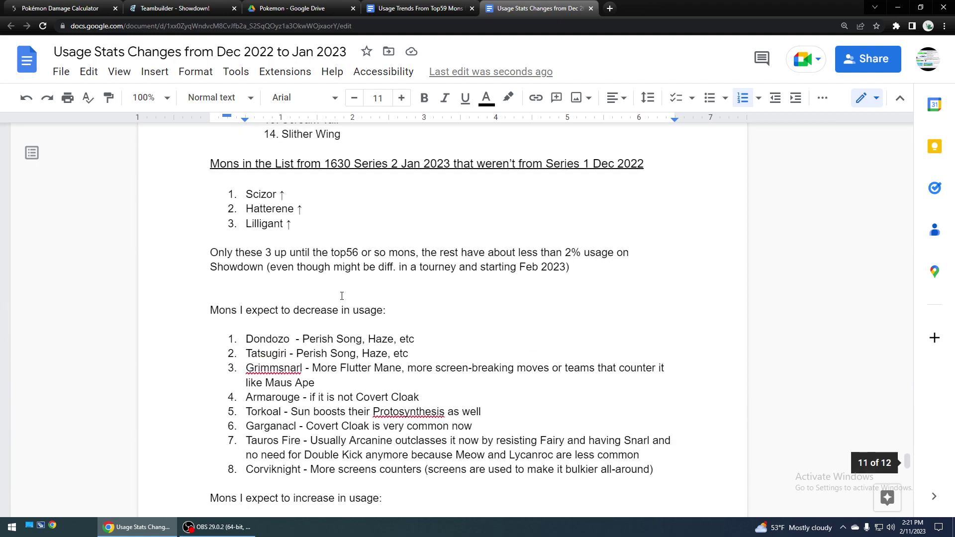
scroll(353, 315, "down", 5)
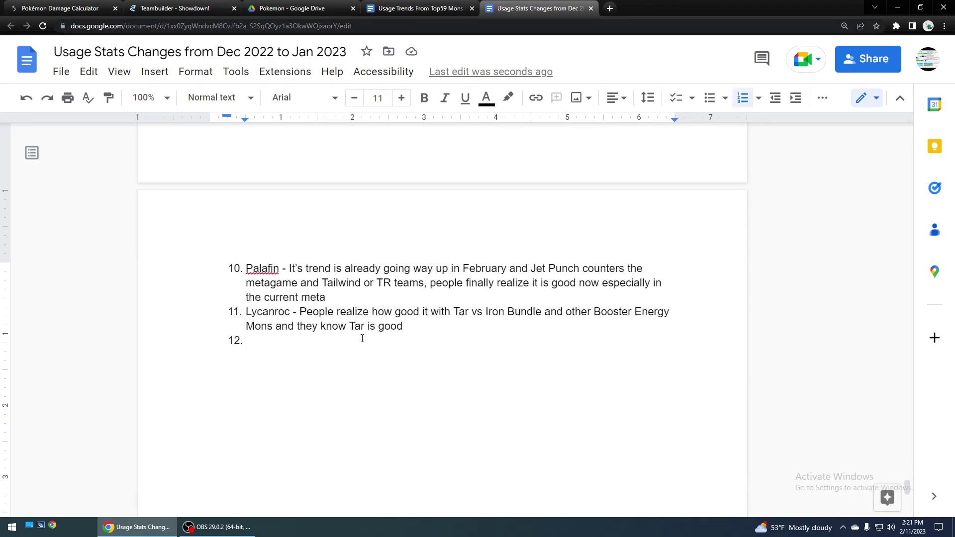
type("Goth ")
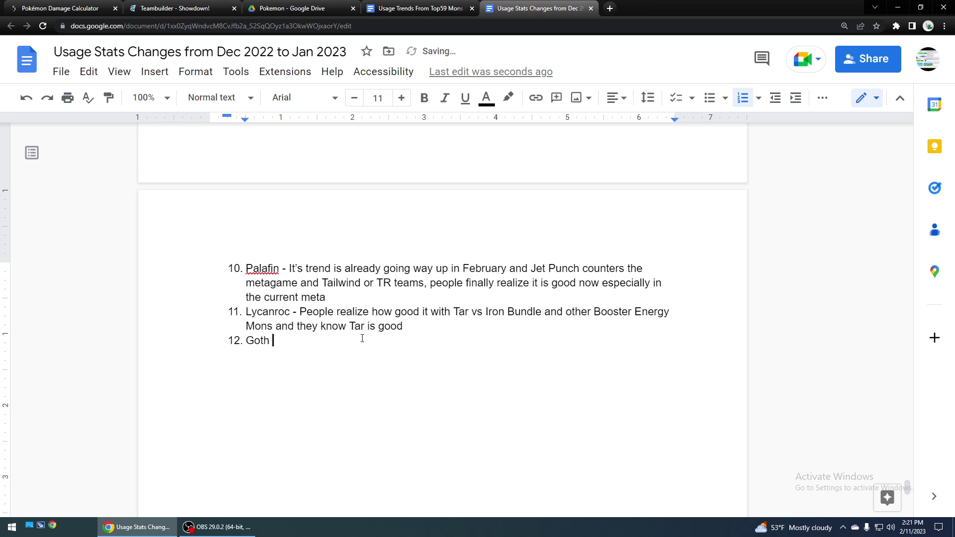
type("(Competitive) - A lot of Arcanin")
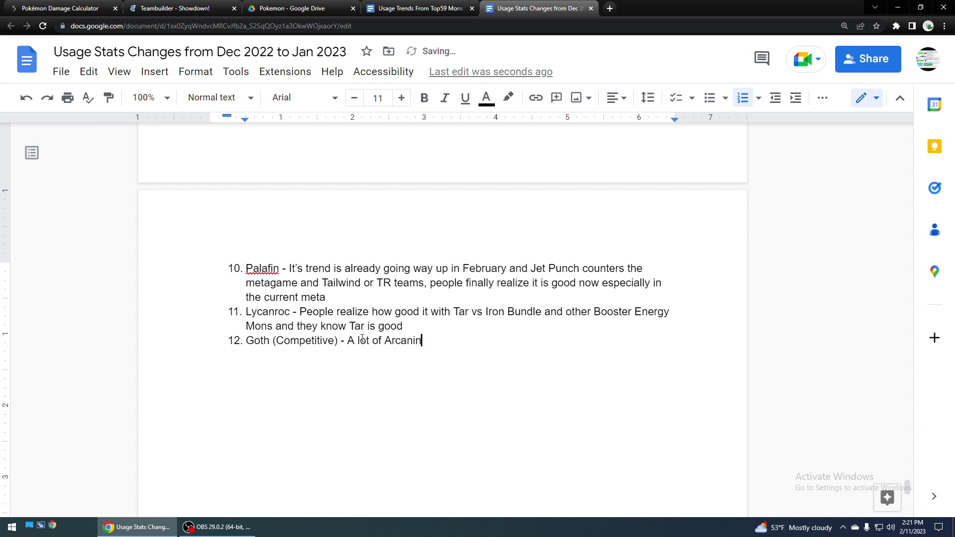
type("es")
Step: Add entry 13 to the increase list: "Kilowattrel (Competitive) - A lot of Arcanines"
key("Return")
type("Kilowattre")
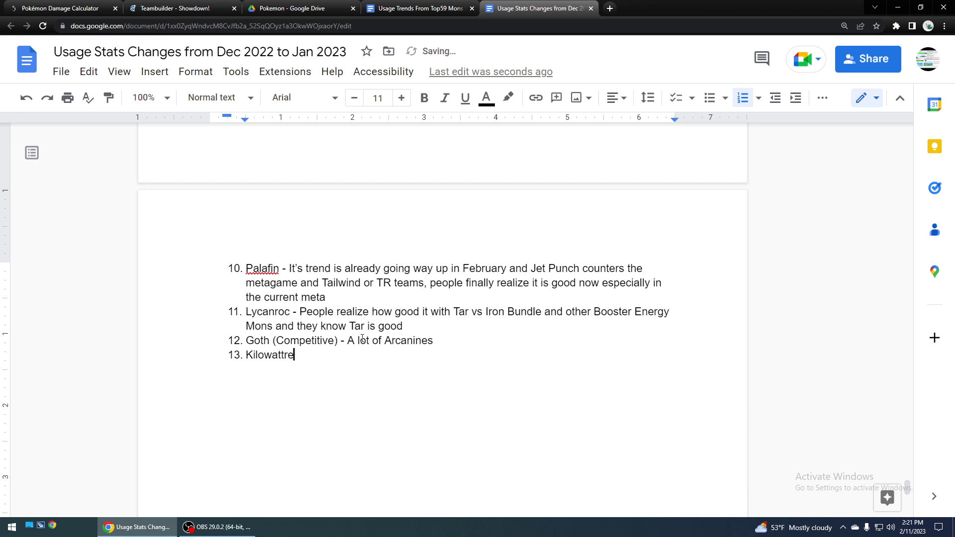
type("l (Competitive) - A lot ")
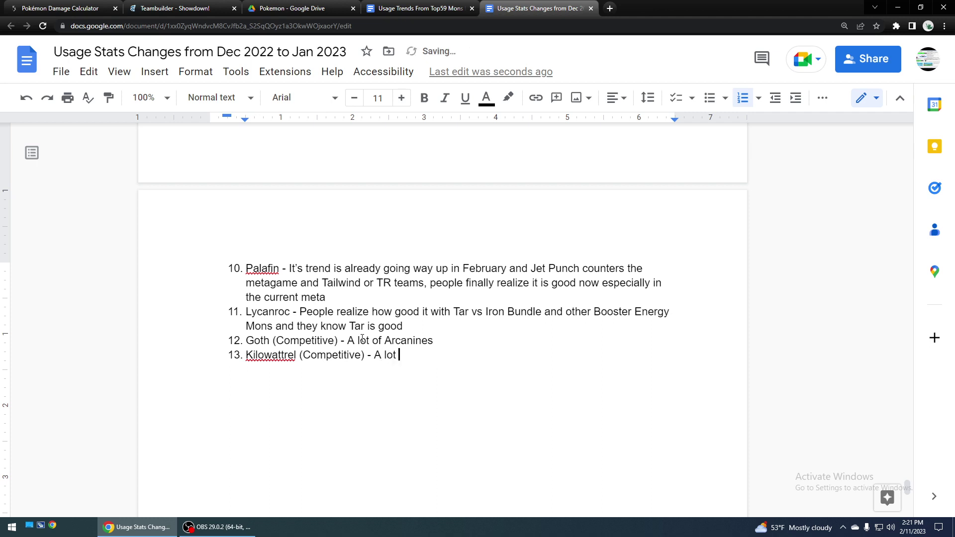
type("of Arcanines")
Step: Consult the ranked usage trend list again and start entry 14 of the increase list with "Rotom-H - "
key("Return")
scroll(358, 328, "up", 15)
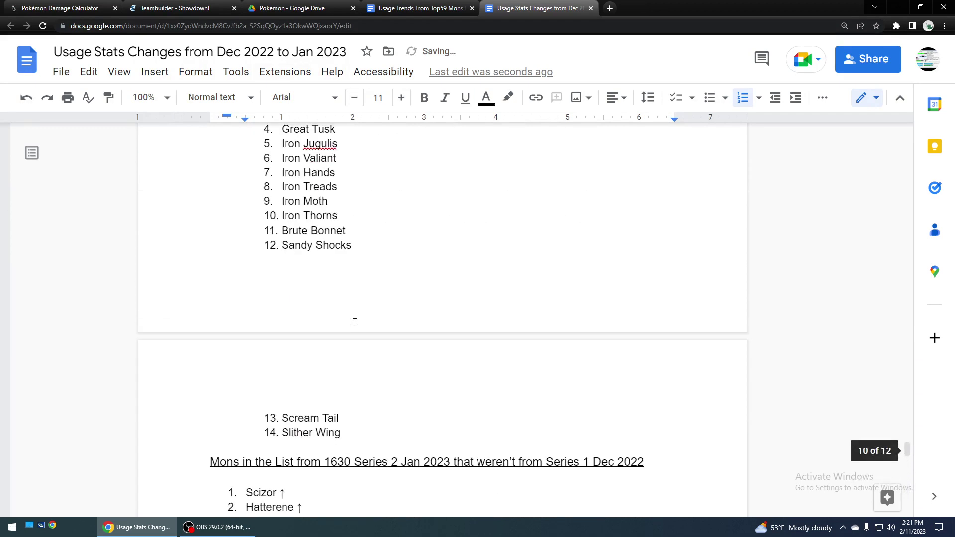
scroll(354, 322, "up", 9)
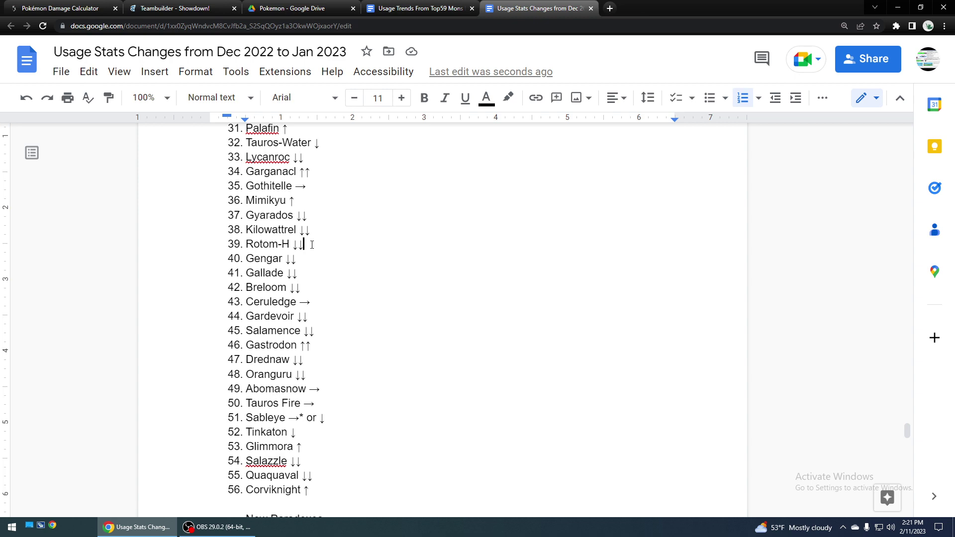
scroll(304, 240, "down", 15)
scroll(291, 237, "down", 7)
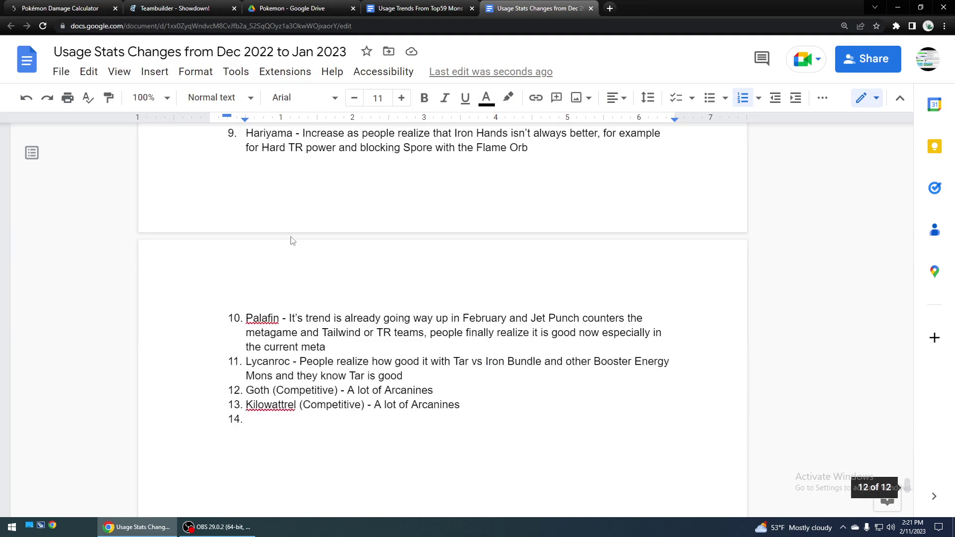
left_click(297, 366)
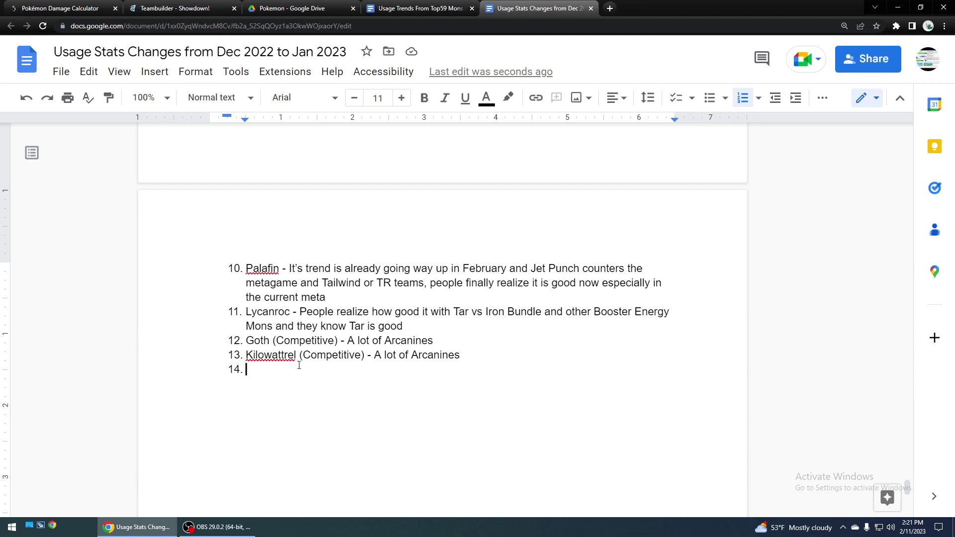
type("Roto")
key("BackSpace")
key("BackSpace")
key("BackSpace")
type("otopm")
key("BackSpace")
key("BackSpace")
type("m-H - ")
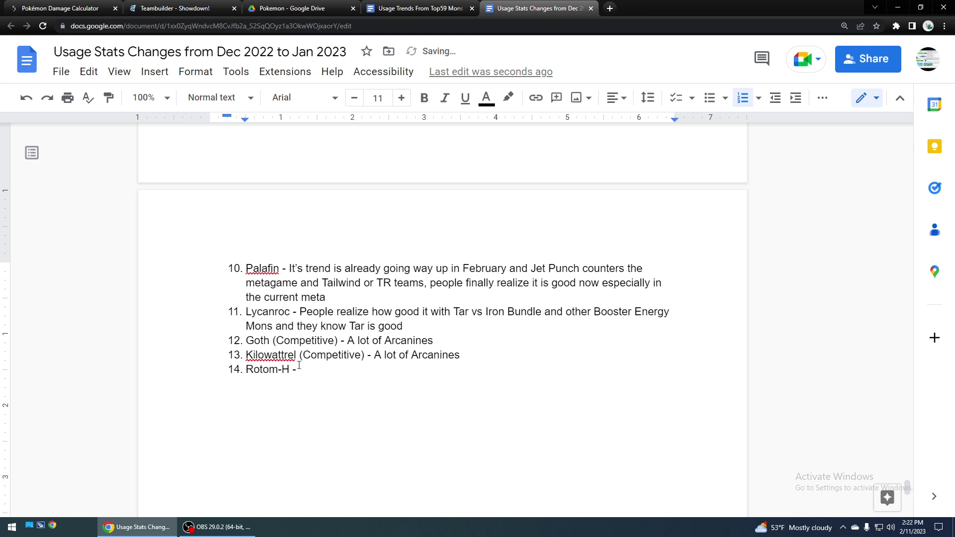
Step: Give the Rotom-H reason as "People realize that Iron Moth isn't as good as it was thought to be"
type("People realize that Iron Mot")
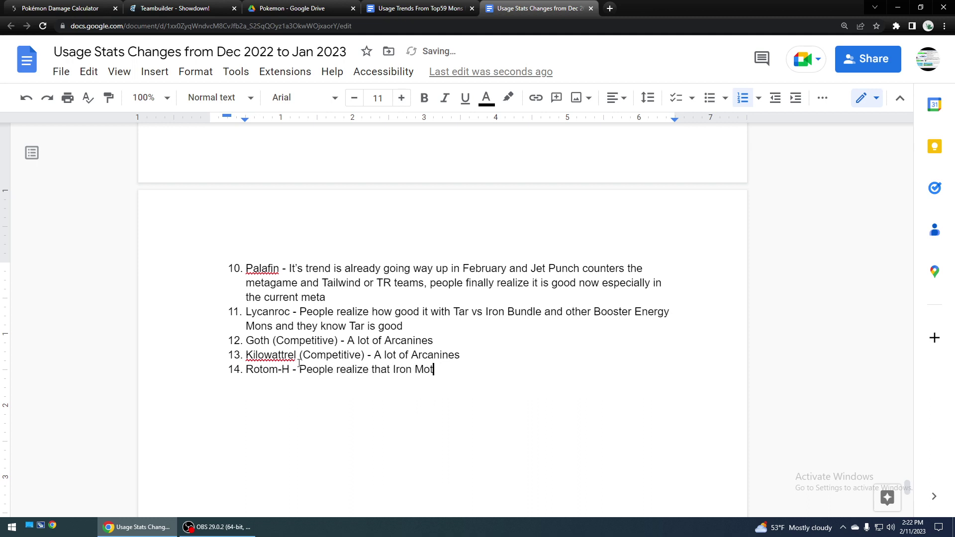
type("h isn't as good as it was said")
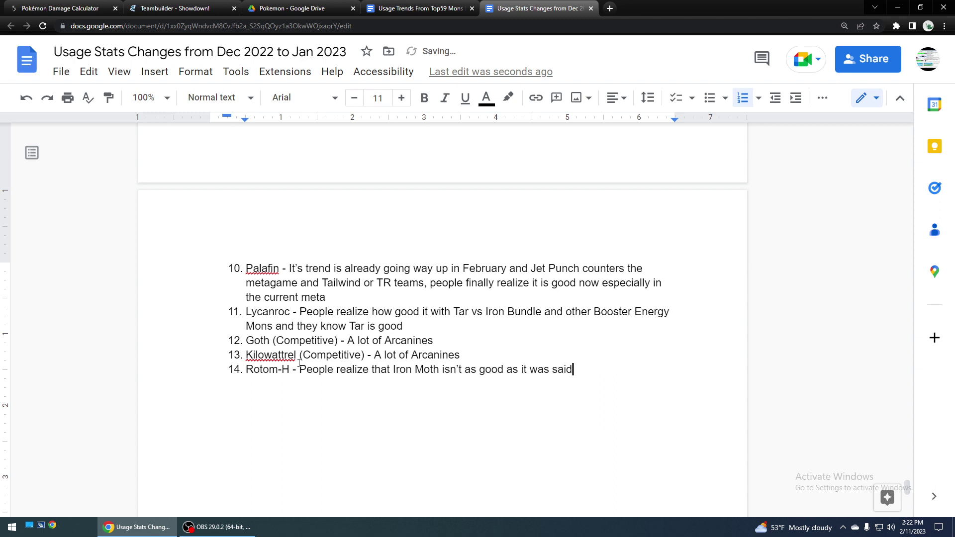
key("BackSpace")
key("BackSpace")
key("BackSpace")
key("BackSpace")
key("BackSpace")
type("thought to be")
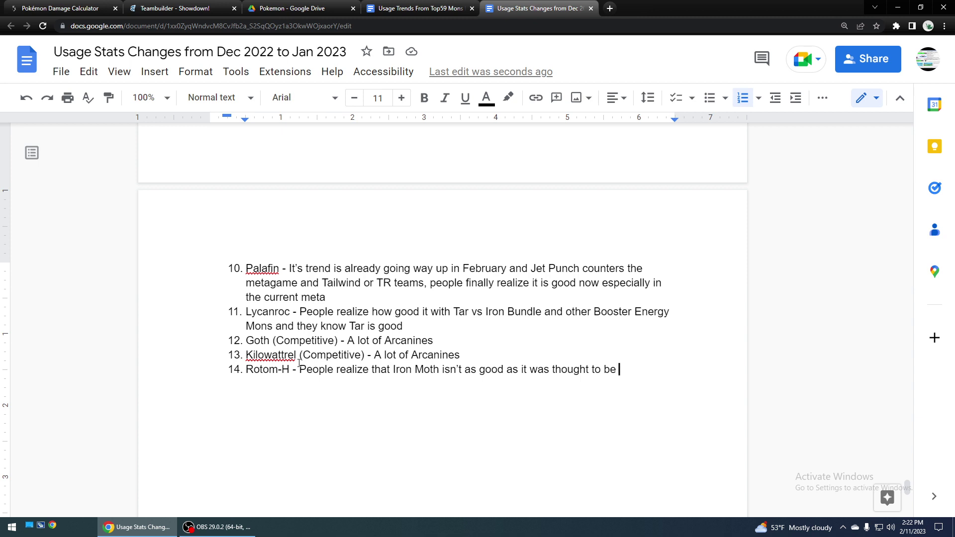
Step: Extend the Rotom-H reason with "(4x weak to Ground, Covert Cloak vs Acid Spray, Tailwind Teams or Booster Energy outspeeding Moth)"
type("(4x weak to")
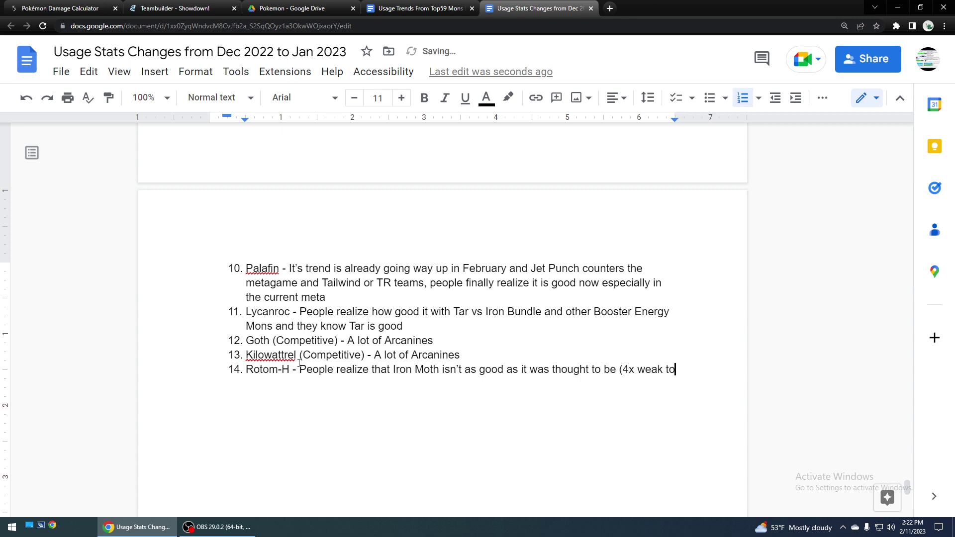
type(" Ground, A")
key("BackSpace")
type("Covert Cloak vs ")
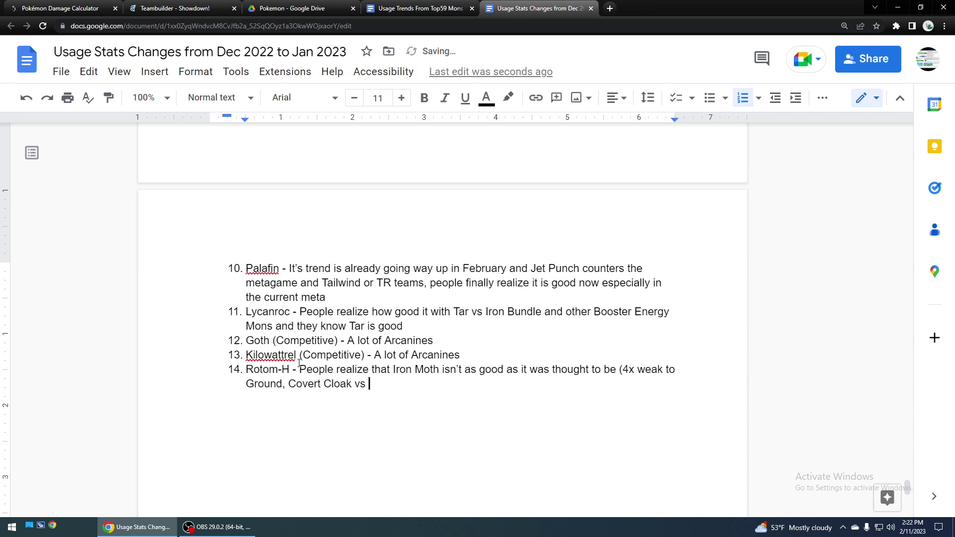
type("Acid Spray, Tailwind Te")
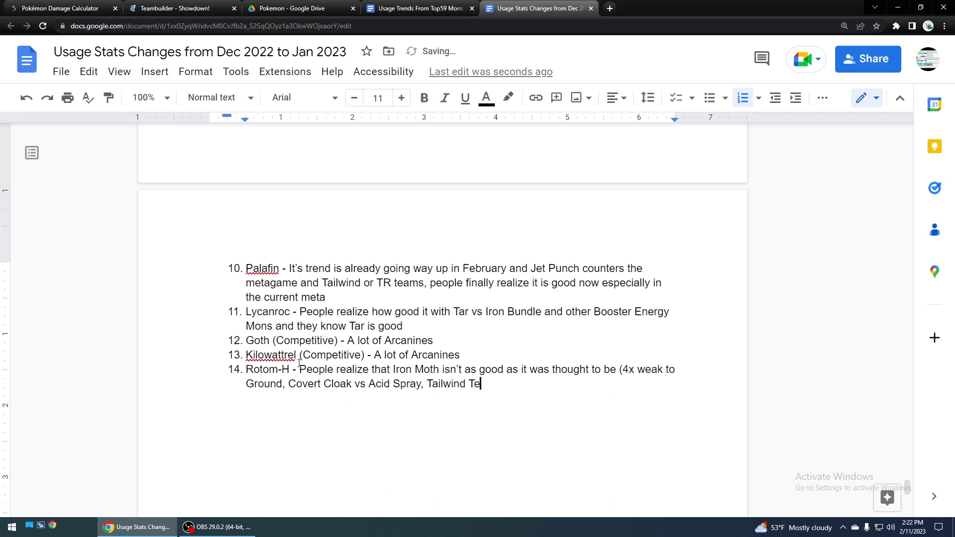
type("ams or B")
type("ooster Energy ")
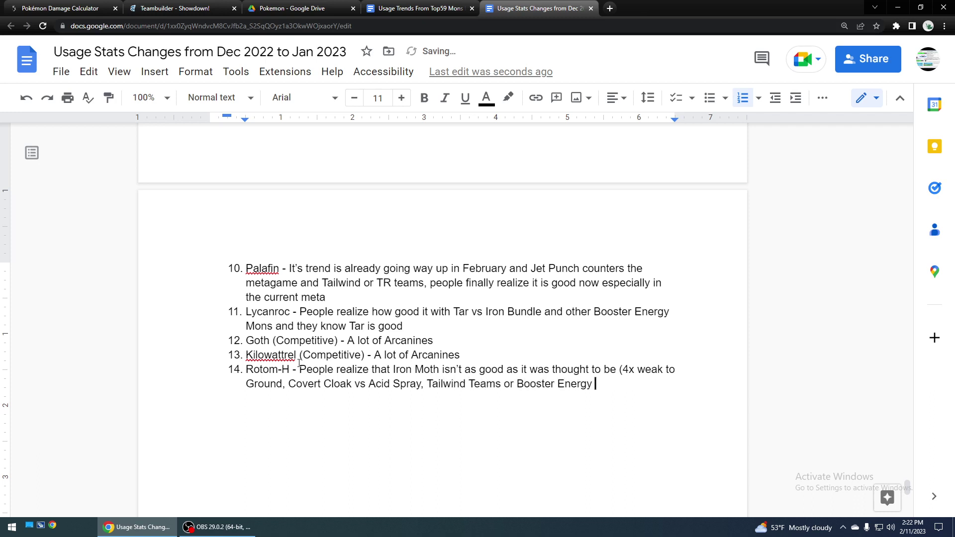
type("outspeeding Moth)")
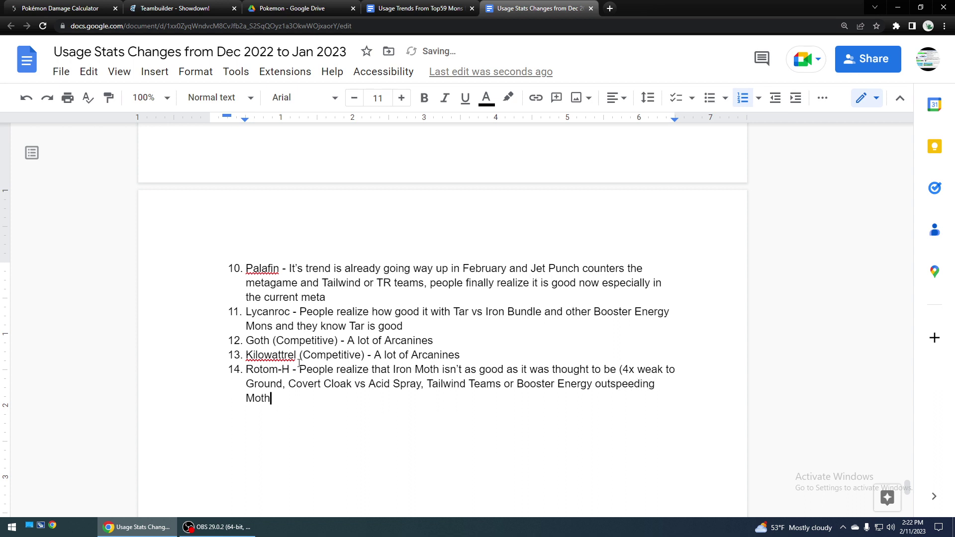
Step: Change "Teams" to lowercase "teams" in the Rotom-H reason and add an empty fifteenth entry
left_click(474, 379)
key("BackSpace")
type("t")
double_click(353, 397)
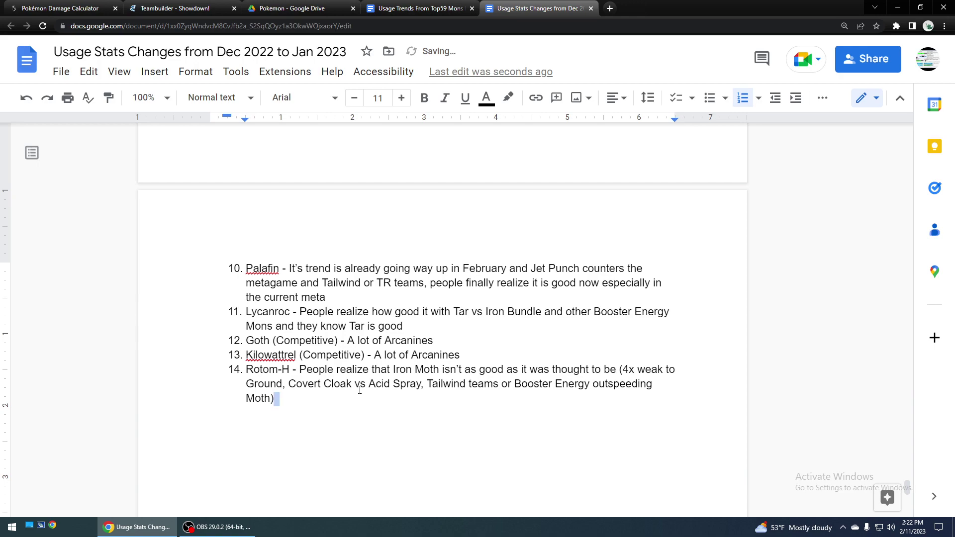
key("Return")
Step: Review the ranked usage trend list for further Pokémon likely to rise, and return to the empty entry 15 of the increase list
scroll(377, 356, "up", 15)
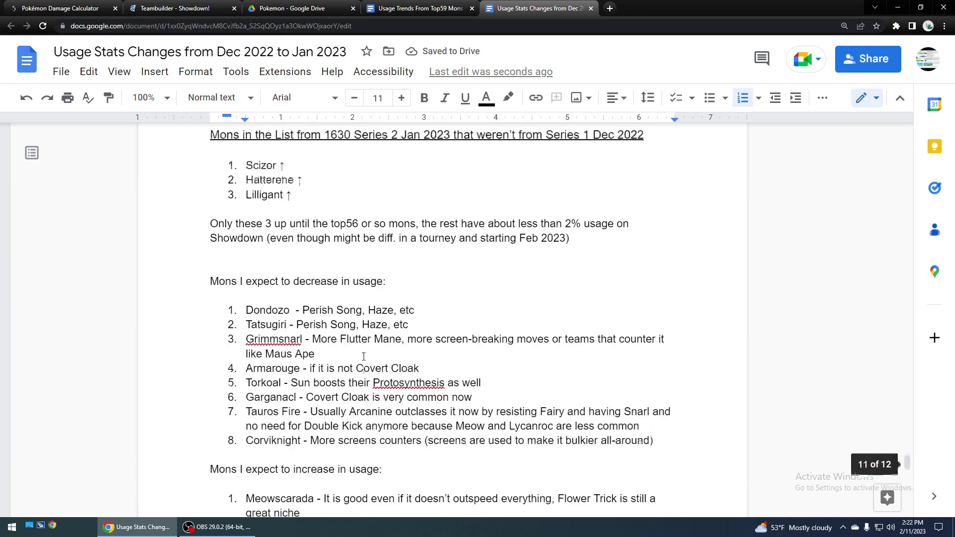
scroll(363, 356, "up", 6)
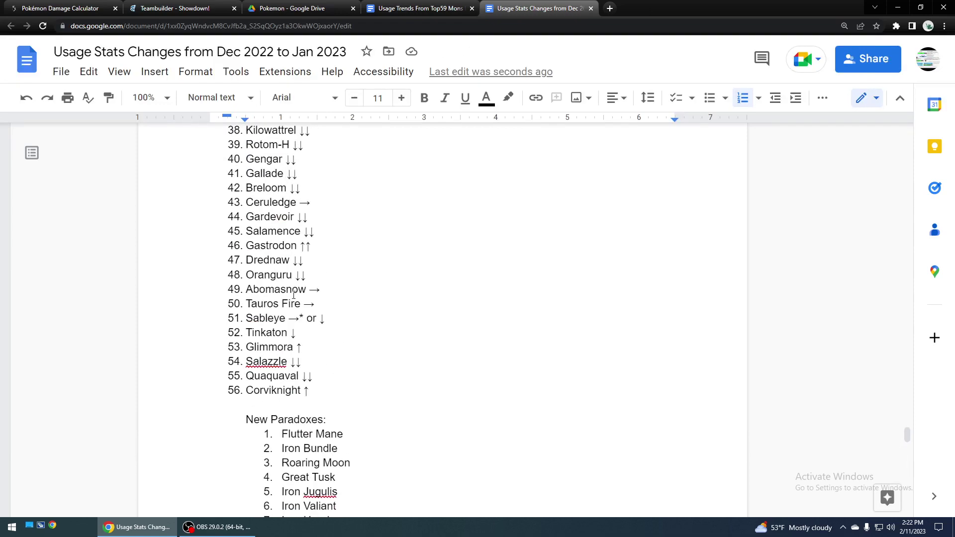
left_click(292, 357)
scroll(290, 293, "up", 2)
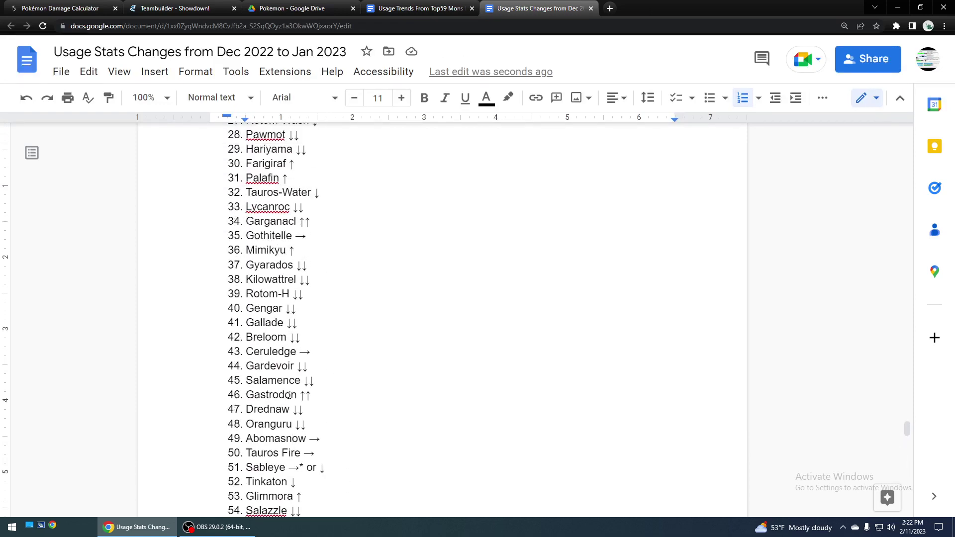
scroll(291, 393, "down", 1)
scroll(290, 388, "up", 10)
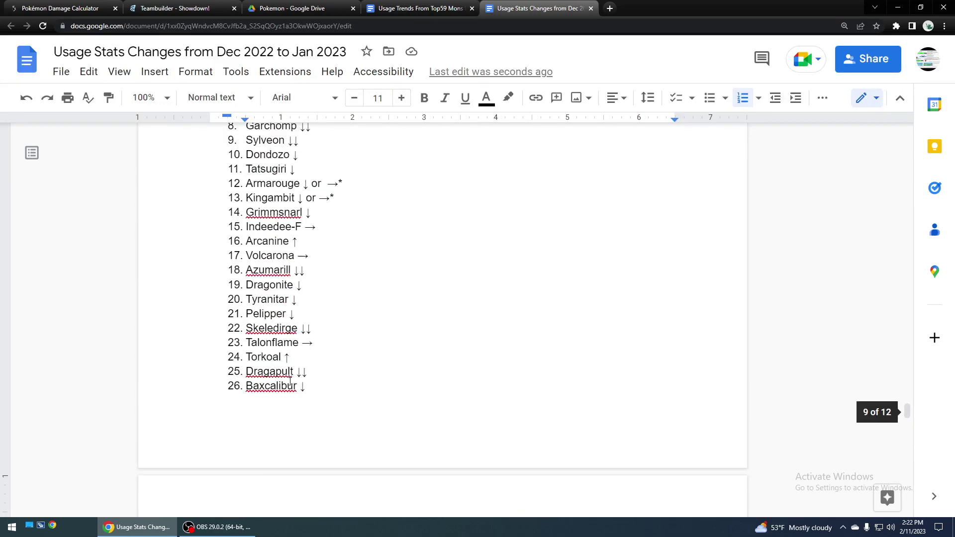
scroll(290, 381, "up", 5)
scroll(291, 378, "down", 11)
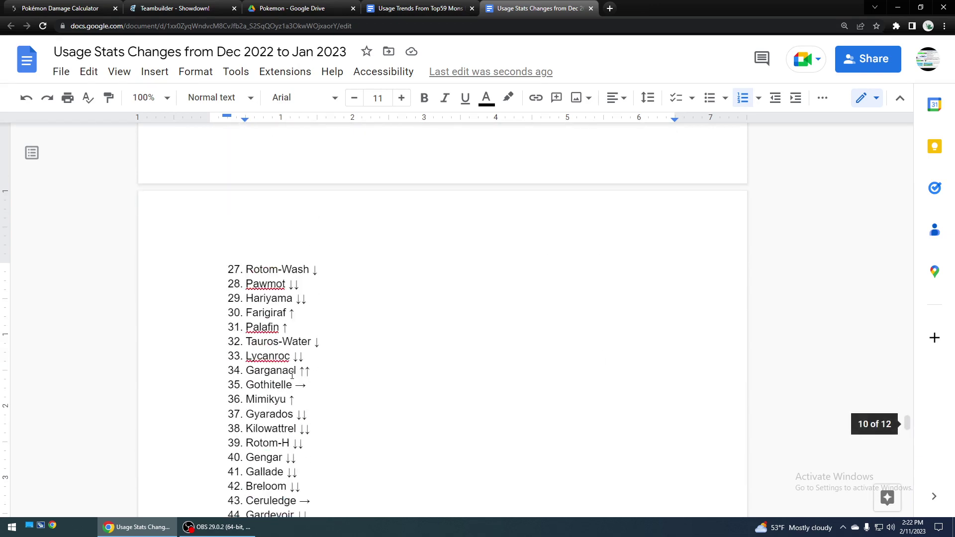
scroll(291, 374, "down", 1)
left_click(277, 421)
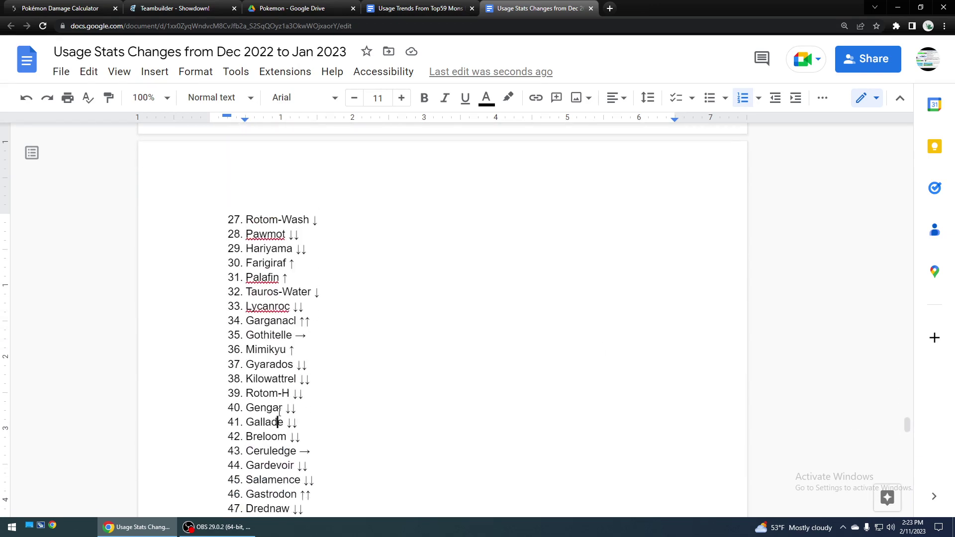
scroll(279, 412, "down", 1)
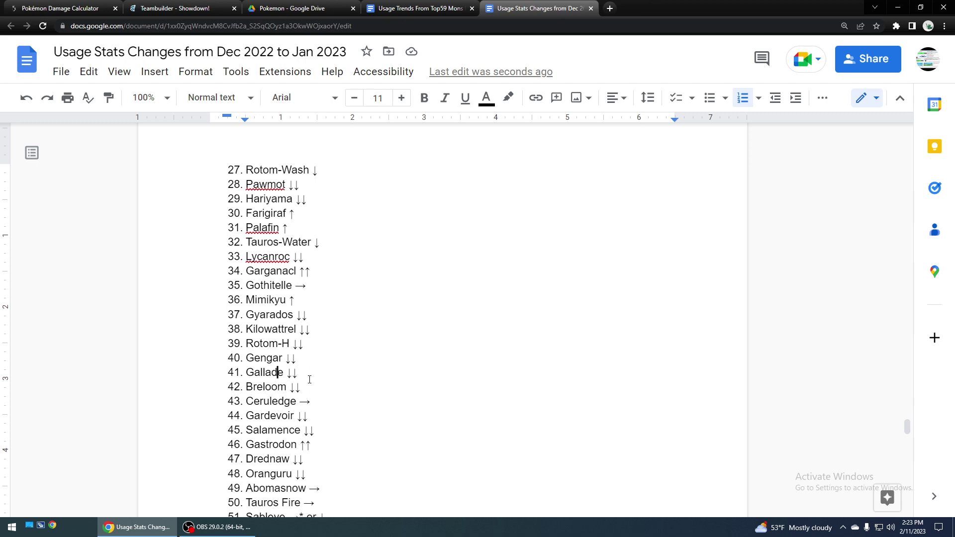
scroll(309, 375, "down", 2)
scroll(322, 355, "down", 1)
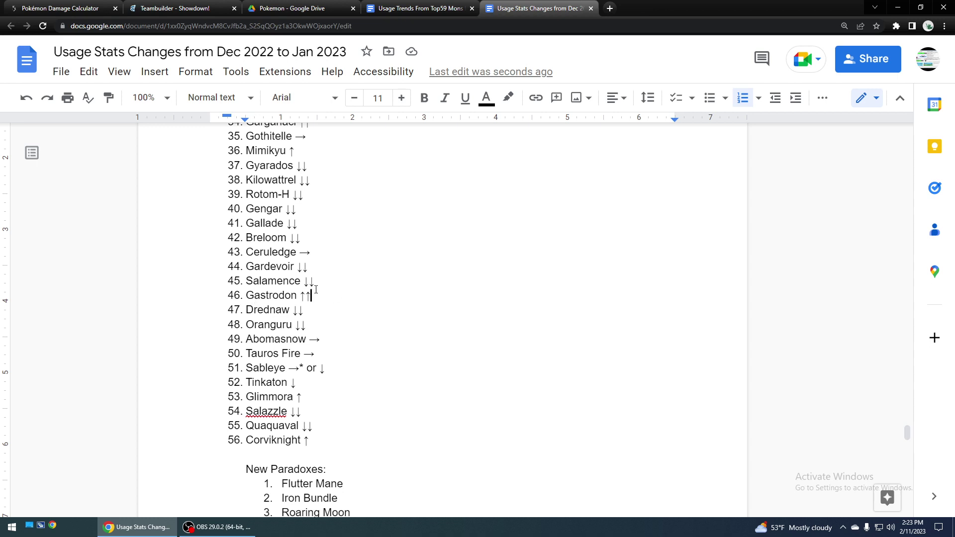
scroll(317, 287, "down", 1)
left_click(318, 260)
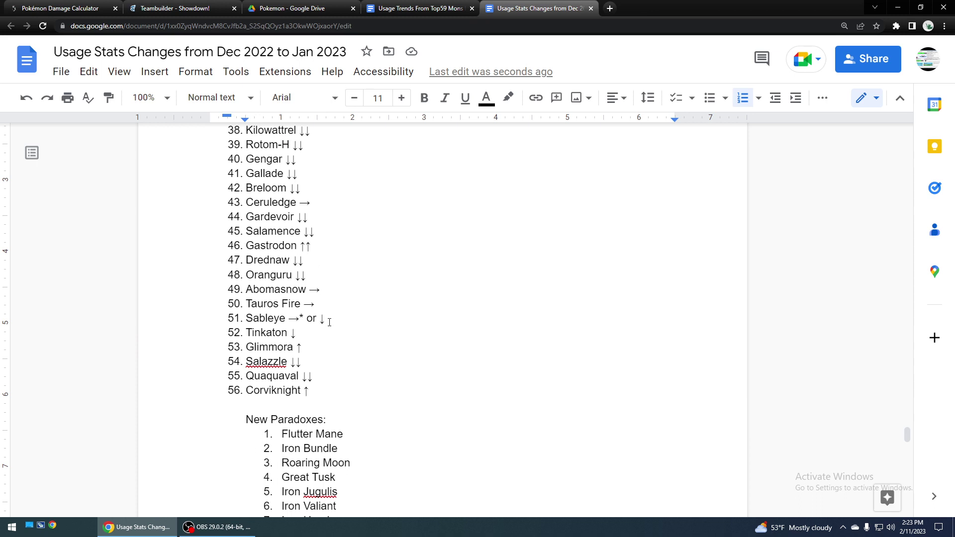
scroll(329, 323, "down", 15)
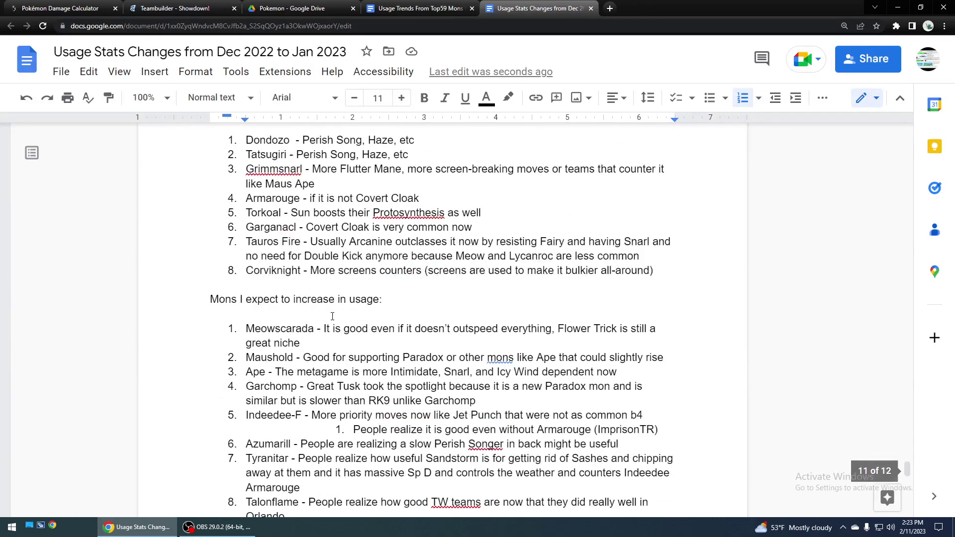
scroll(332, 316, "down", 12)
left_click(313, 360)
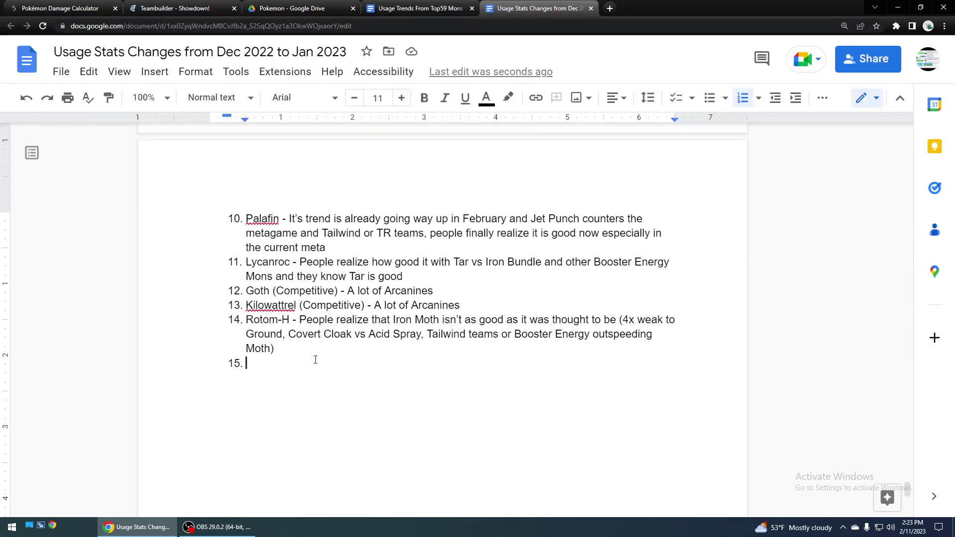
Step: Fill entry 15 of the increase list with "Gastrodon - People are figuring out how to use it to counter Iron Bundle (lead vs it"
type("Gastrodon")
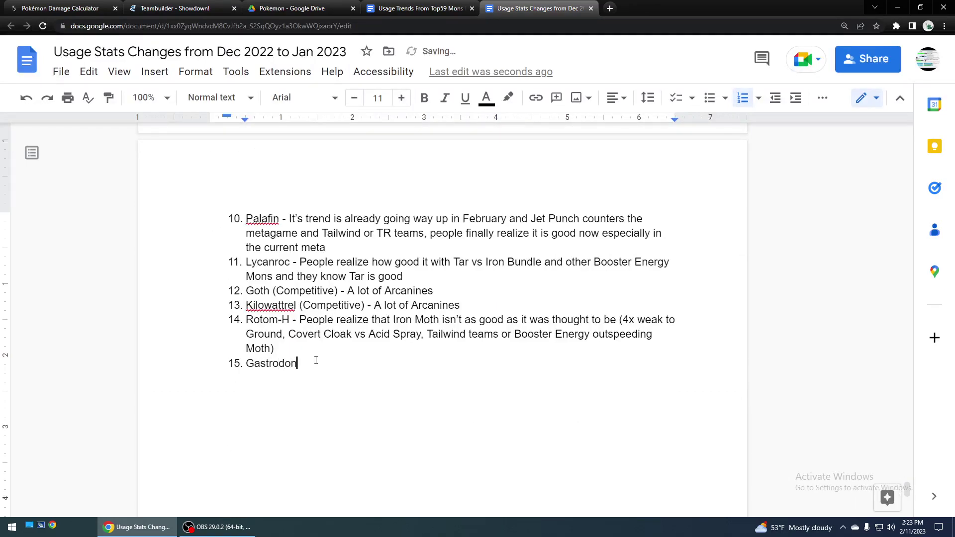
type(" - People are figuring out ho")
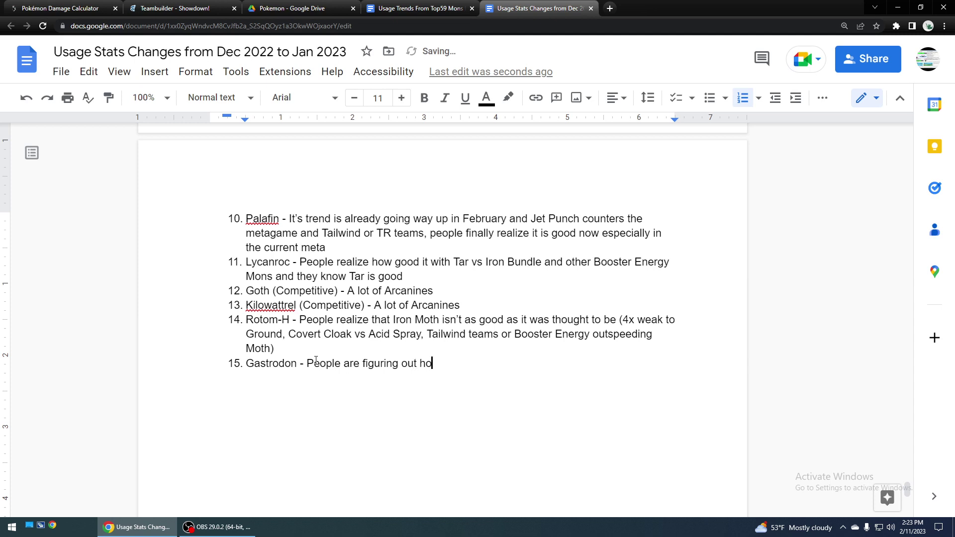
type("w to use it to counter")
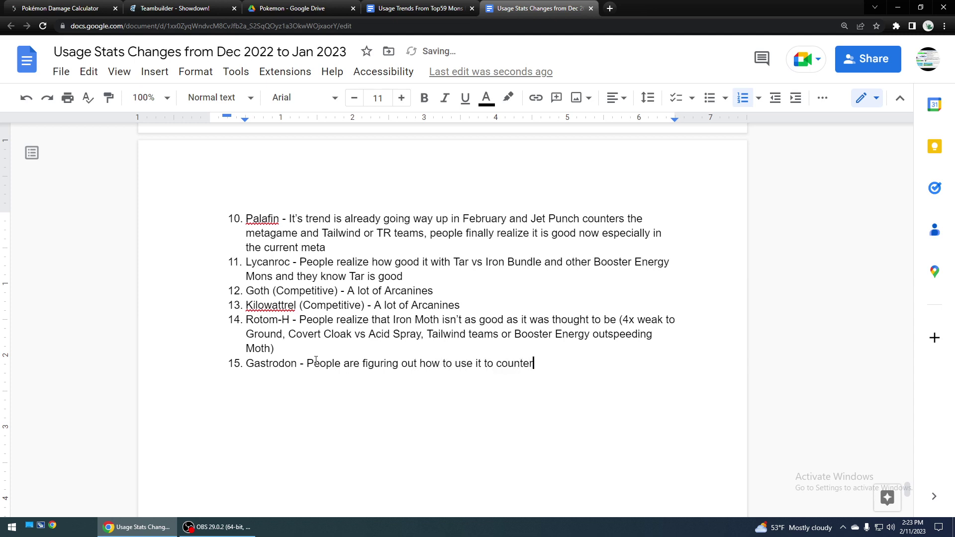
type(" Iron bund")
key("BackSpace")
key("BackSpace")
key("BackSpace")
key("BackSpace")
type("Bundles")
key("BackSpace")
key("BackSpace")
type("e (lead vs it")
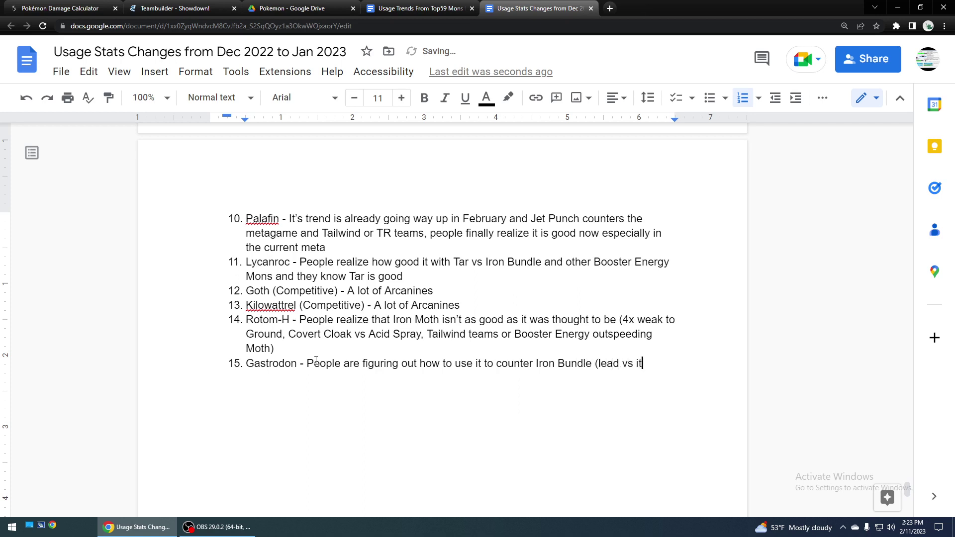
Step: Complete the Gastrodon reason with "so you don't switch into Freeze Dry) and Palafin usage is rising" and add an empty sixteenth entry
type(" so you don't switch into Fre")
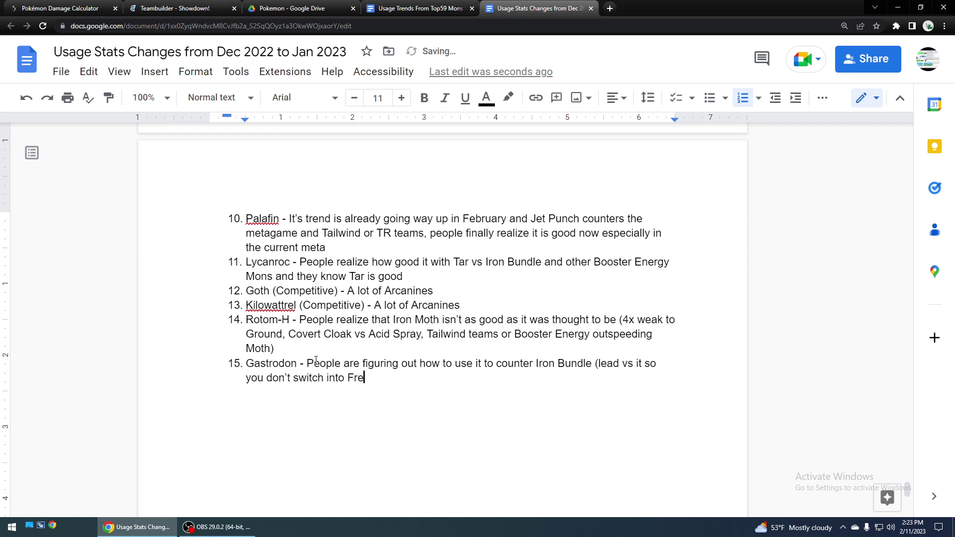
type("eze Dry) and Palafin usage is rising")
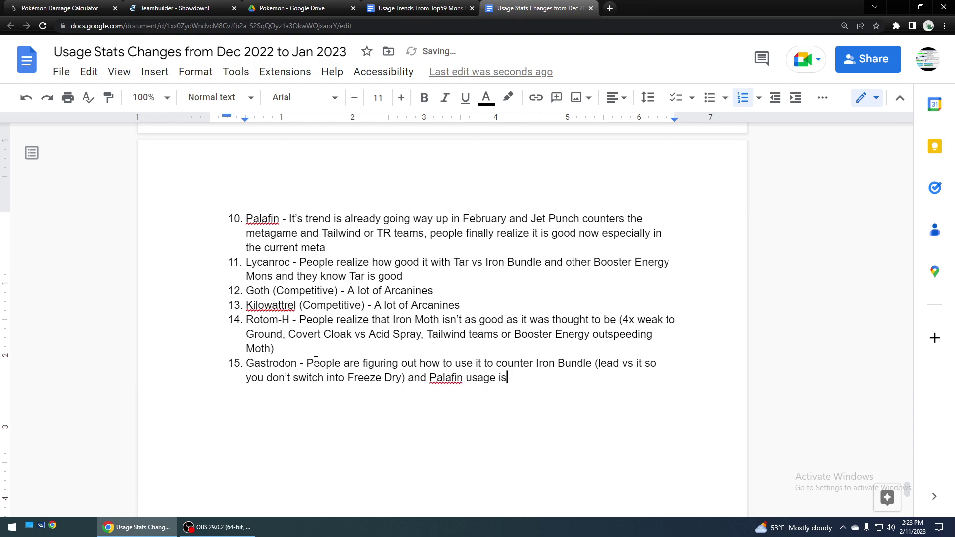
key("Return")
Step: Check the ranked usage trend list down to Corviknight and the New Paradoxes for more Pokémon to add to the increase list
scroll(316, 359, "up", 20)
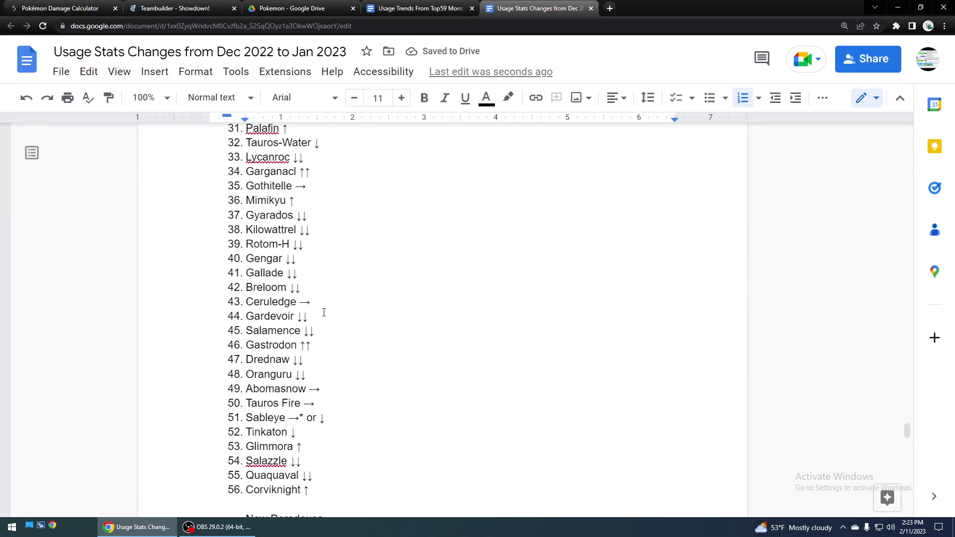
scroll(323, 312, "down", 1)
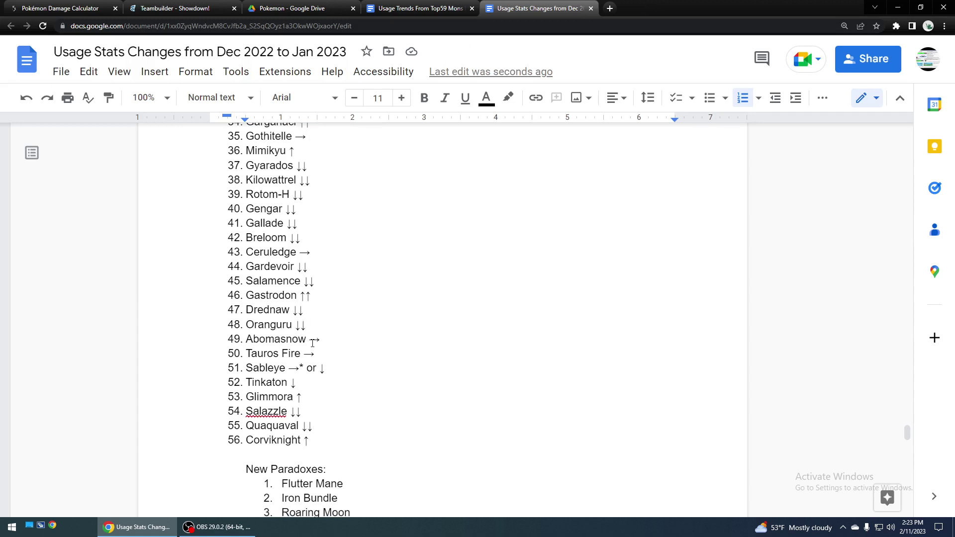
left_click(324, 353)
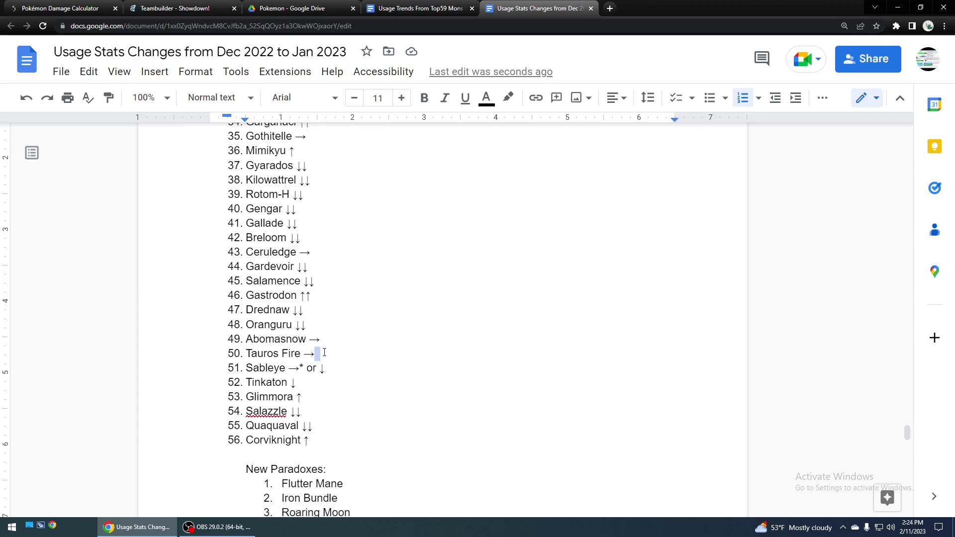
scroll(320, 358, "down", 1)
left_click(320, 356)
scroll(320, 356, "down", 1)
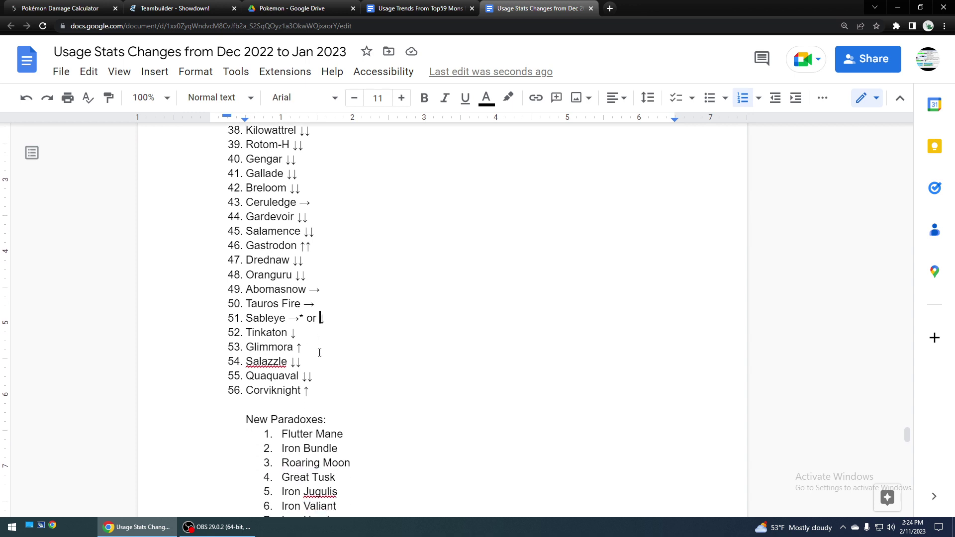
double_click(319, 340)
key("Delete")
scroll(318, 337, "down", 1)
double_click(312, 298)
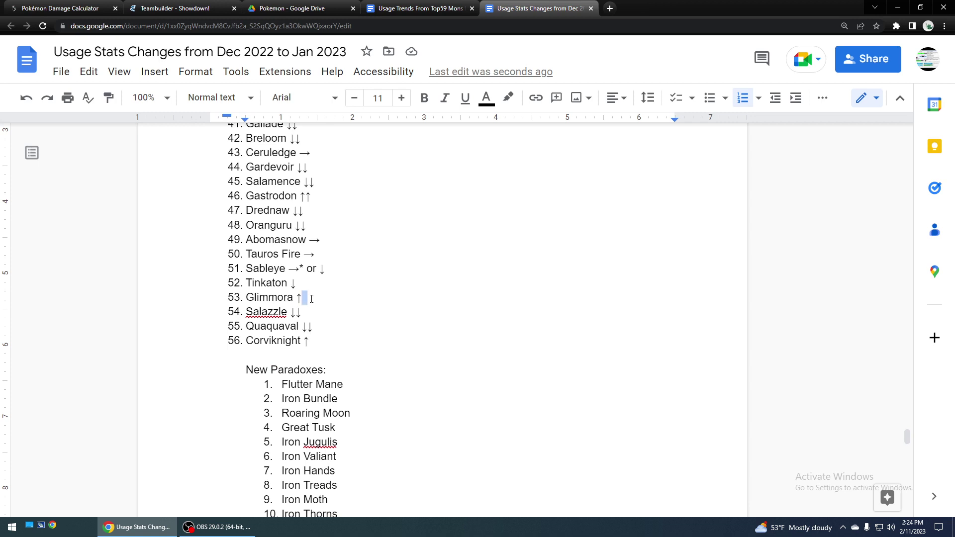
key("Delete")
left_click(313, 310)
left_click(319, 326)
scroll(319, 329, "down", 3)
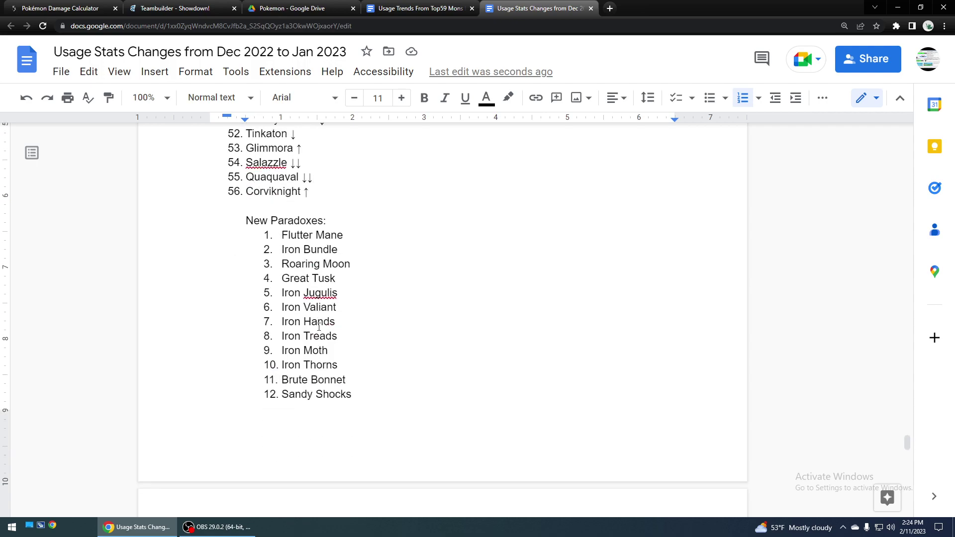
scroll(319, 326, "down", 20)
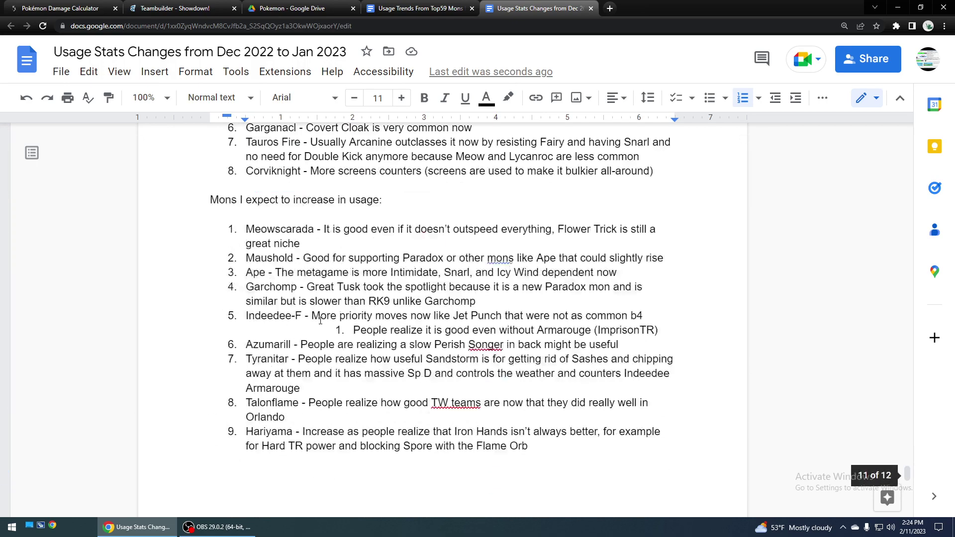
Step: Remove the empty sixteenth entry and end the numbered increase list after Gastrodon
left_click(251, 342)
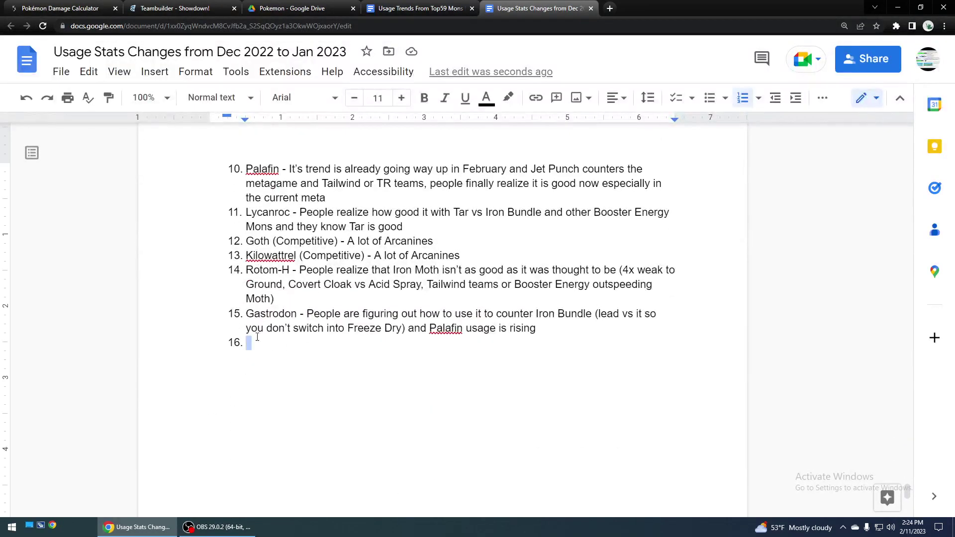
key("BackSpace")
key("BackSpace")
Step: Read through the finished lists of Pokémon expected to decrease and increase in usage, checking each entry and its reason
scroll(257, 328, "up", 10)
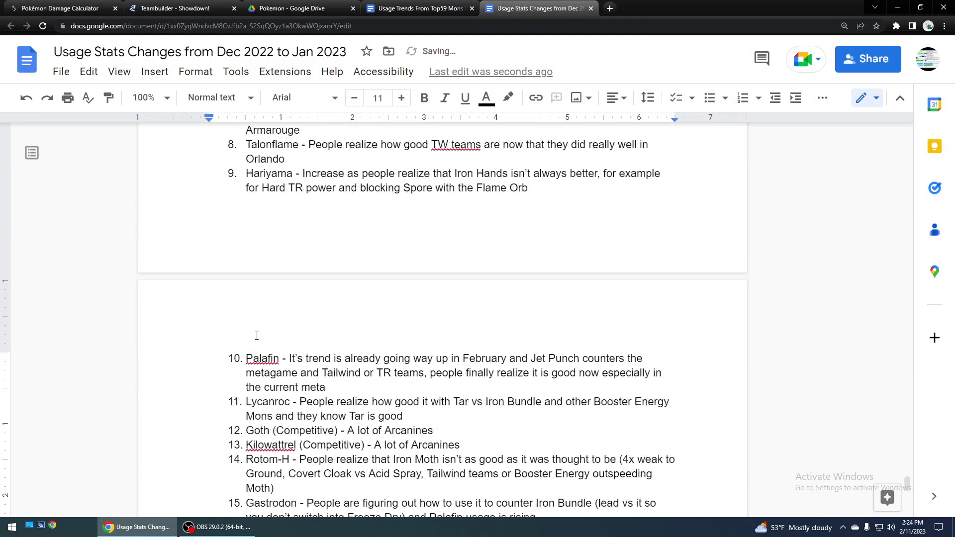
scroll(256, 319, "up", 3)
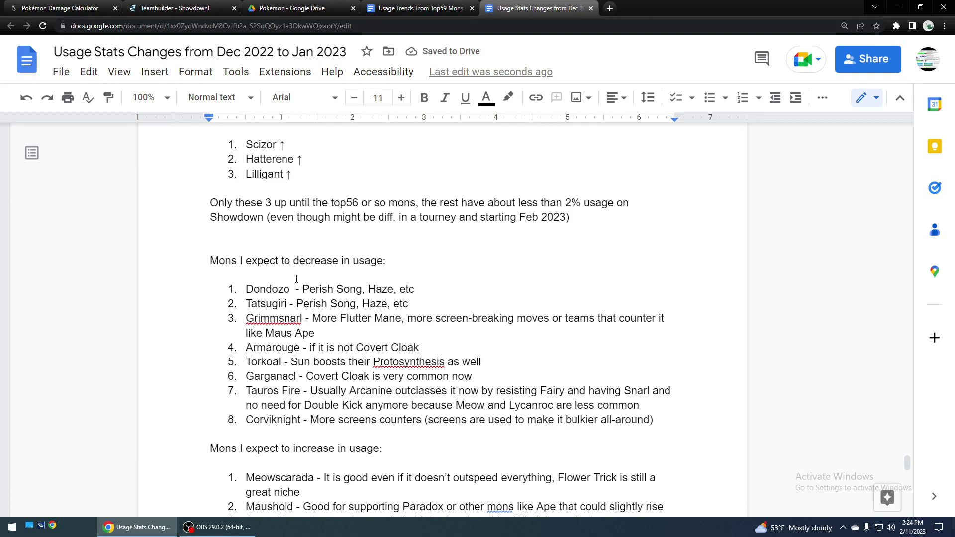
scroll(265, 412, "down", 10)
scroll(271, 399, "up", 10)
scroll(260, 376, "down", 10)
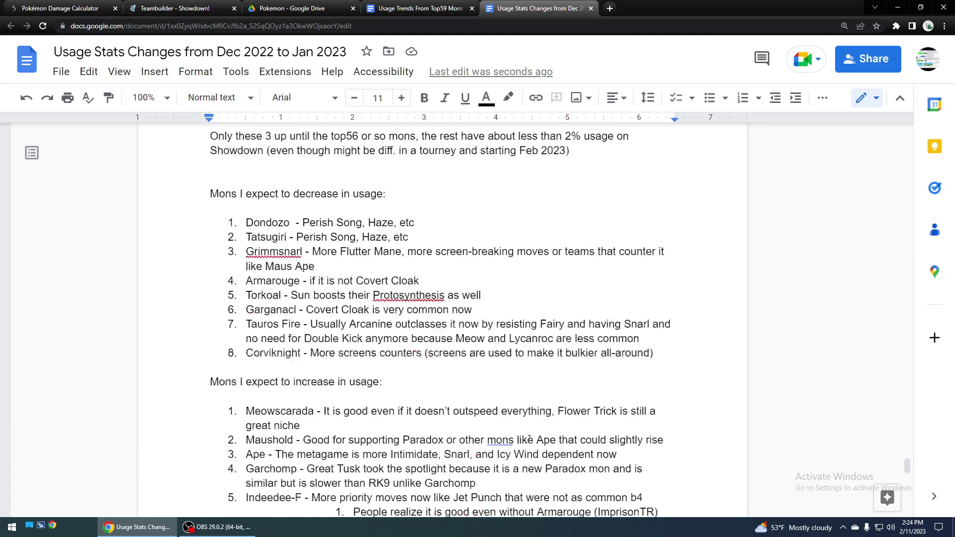
scroll(371, 328, "up", 7)
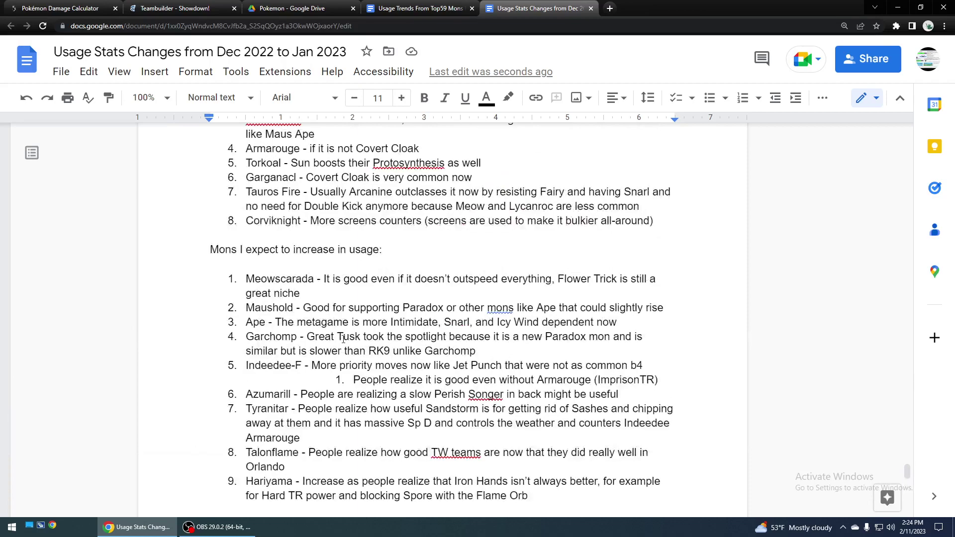
scroll(343, 339, "down", 10)
scroll(345, 325, "up", 11)
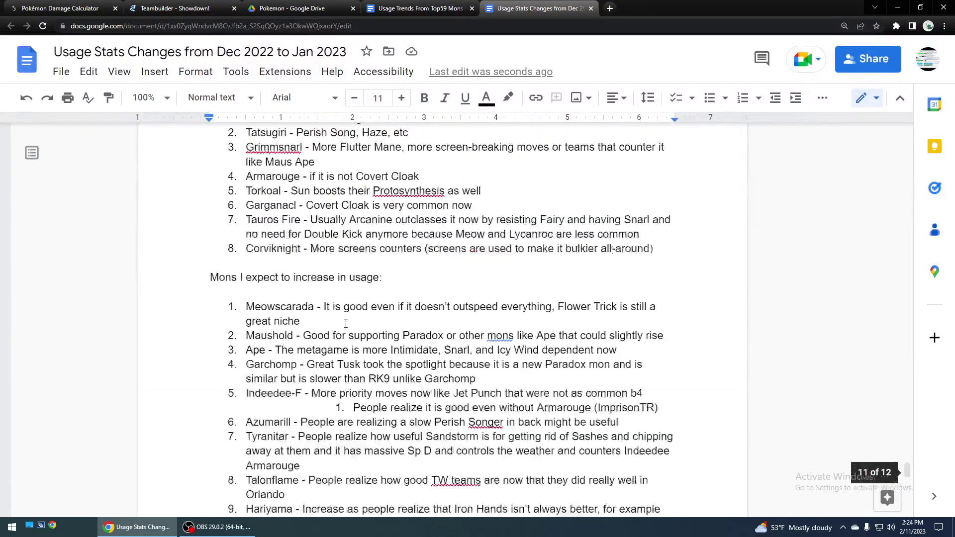
scroll(345, 323, "down", 4)
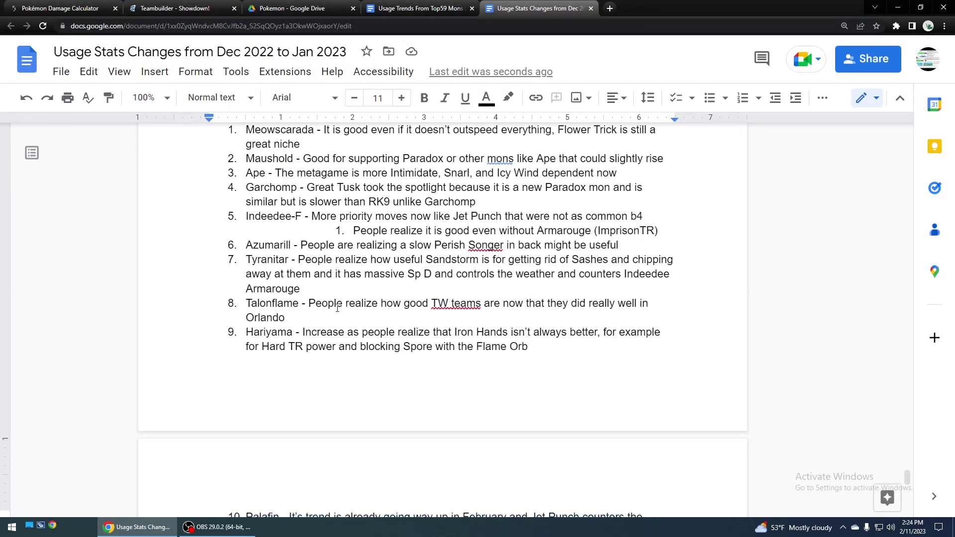
scroll(337, 307, "down", 4)
scroll(326, 321, "up", 5)
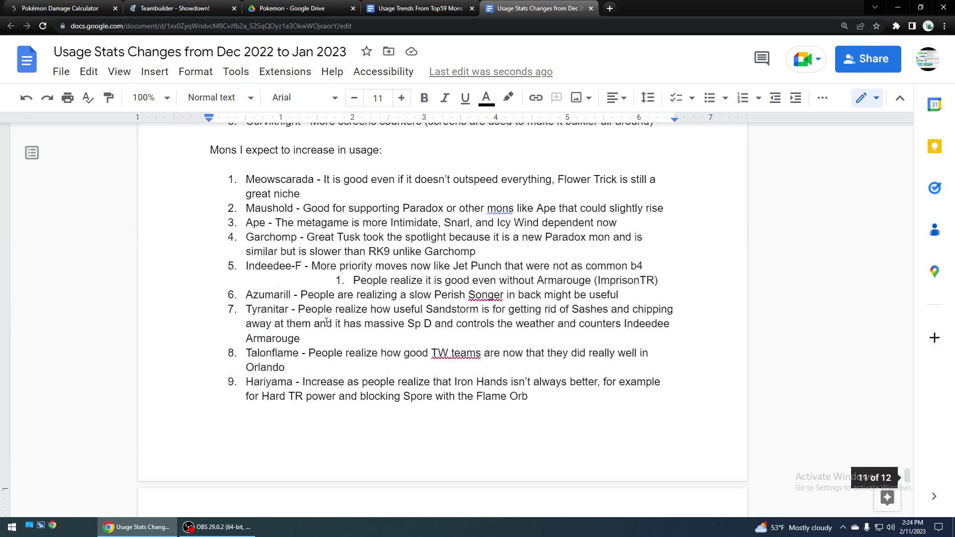
scroll(326, 301, "down", 4)
scroll(326, 301, "up", 4)
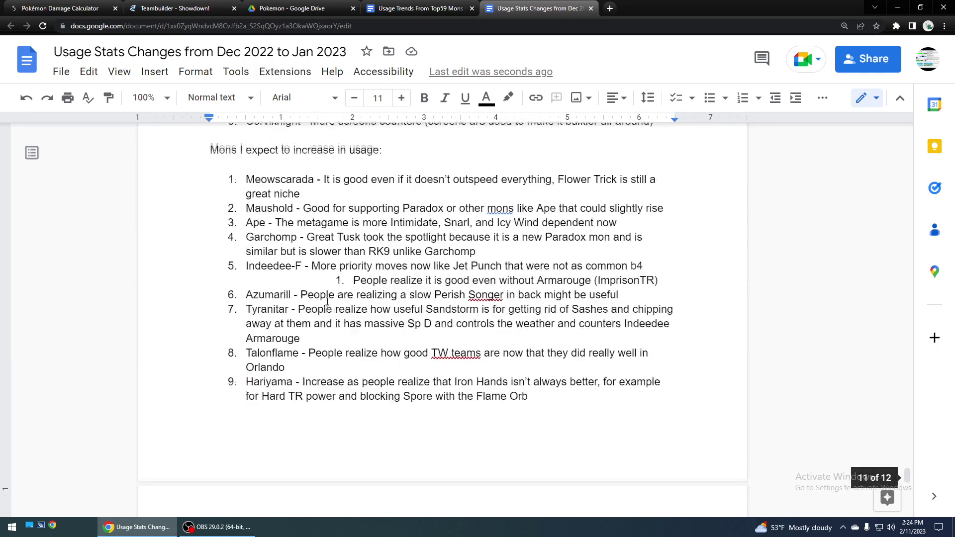
scroll(253, 295, "down", 5)
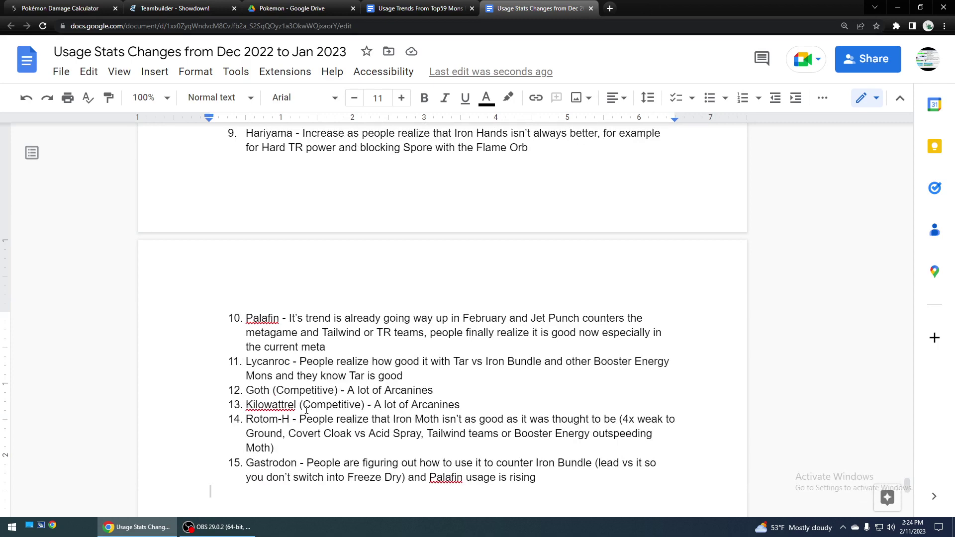
scroll(306, 410, "up", 7)
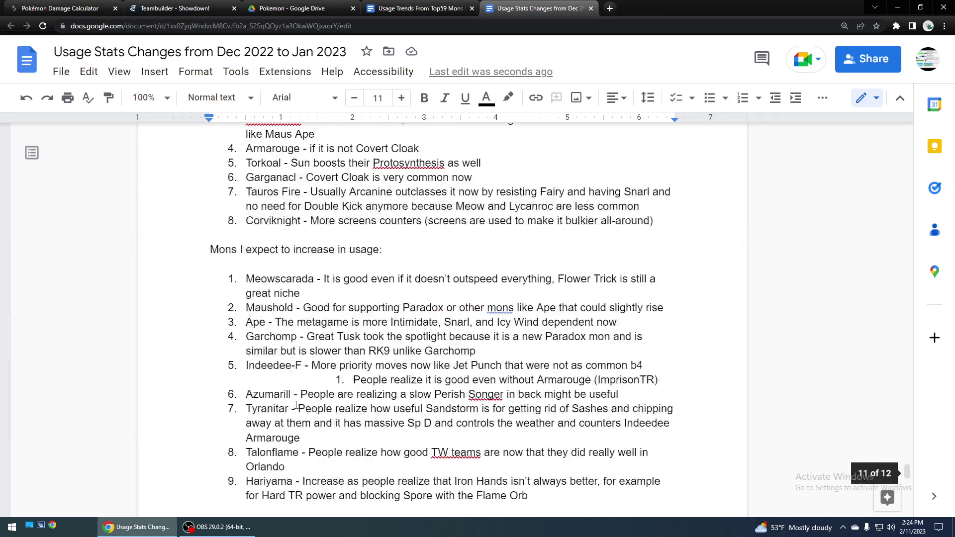
scroll(343, 348, "down", 4)
scroll(354, 324, "up", 2)
scroll(356, 321, "down", 5)
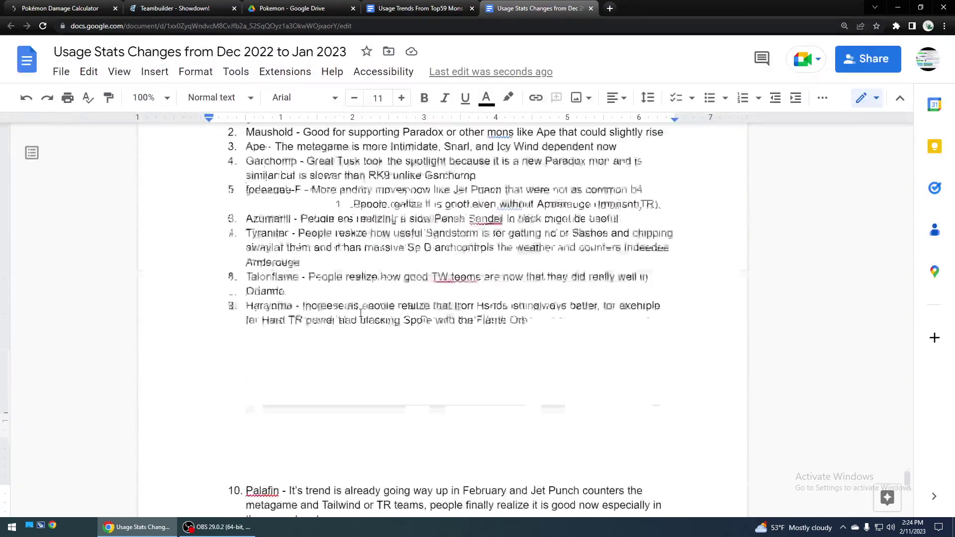
scroll(361, 315, "up", 3)
scroll(360, 314, "up", 10)
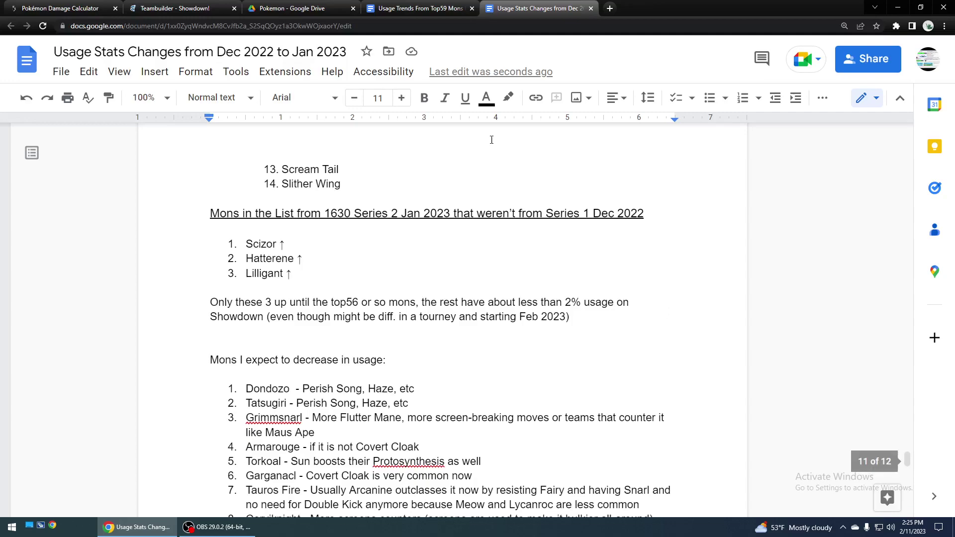
left_click(448, 7)
left_click(507, 7)
scroll(534, 244, "down", 15)
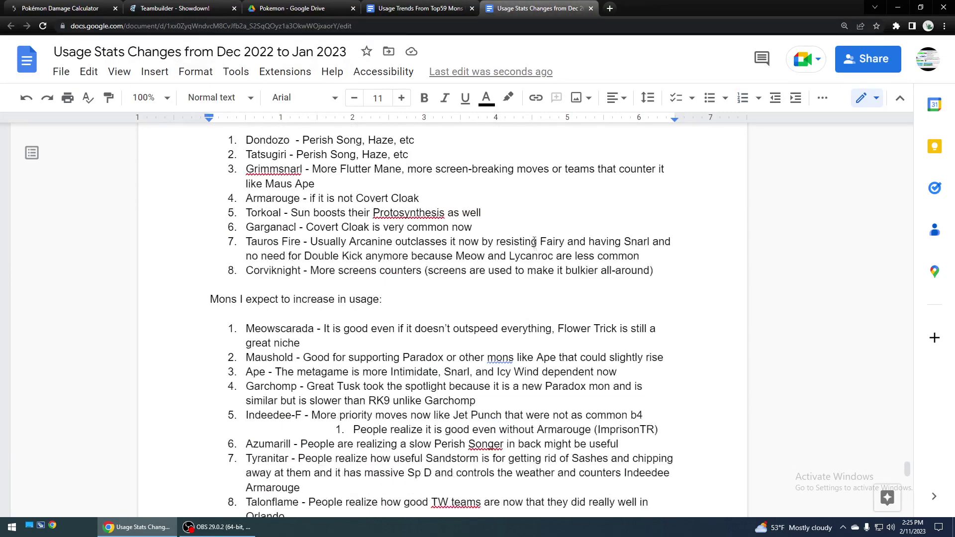
scroll(517, 245, "up", 15)
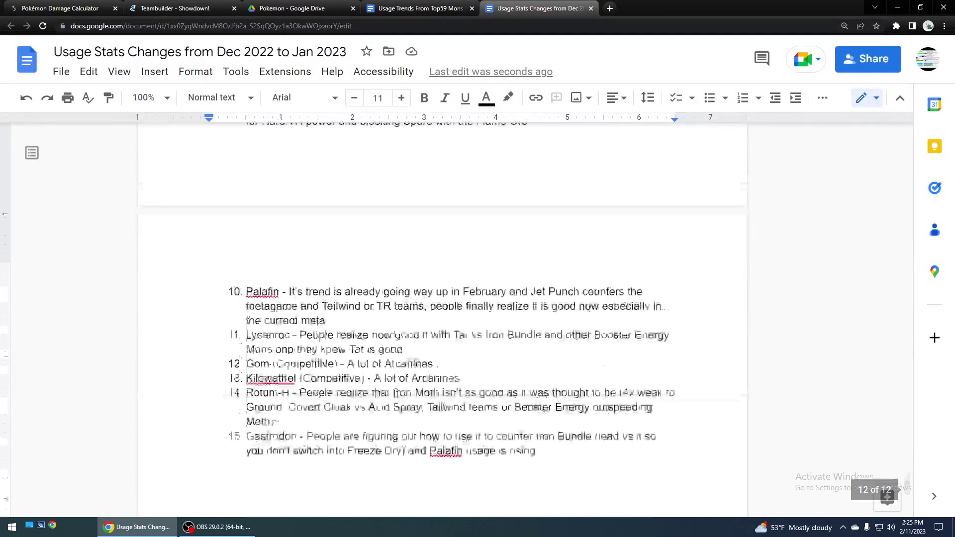